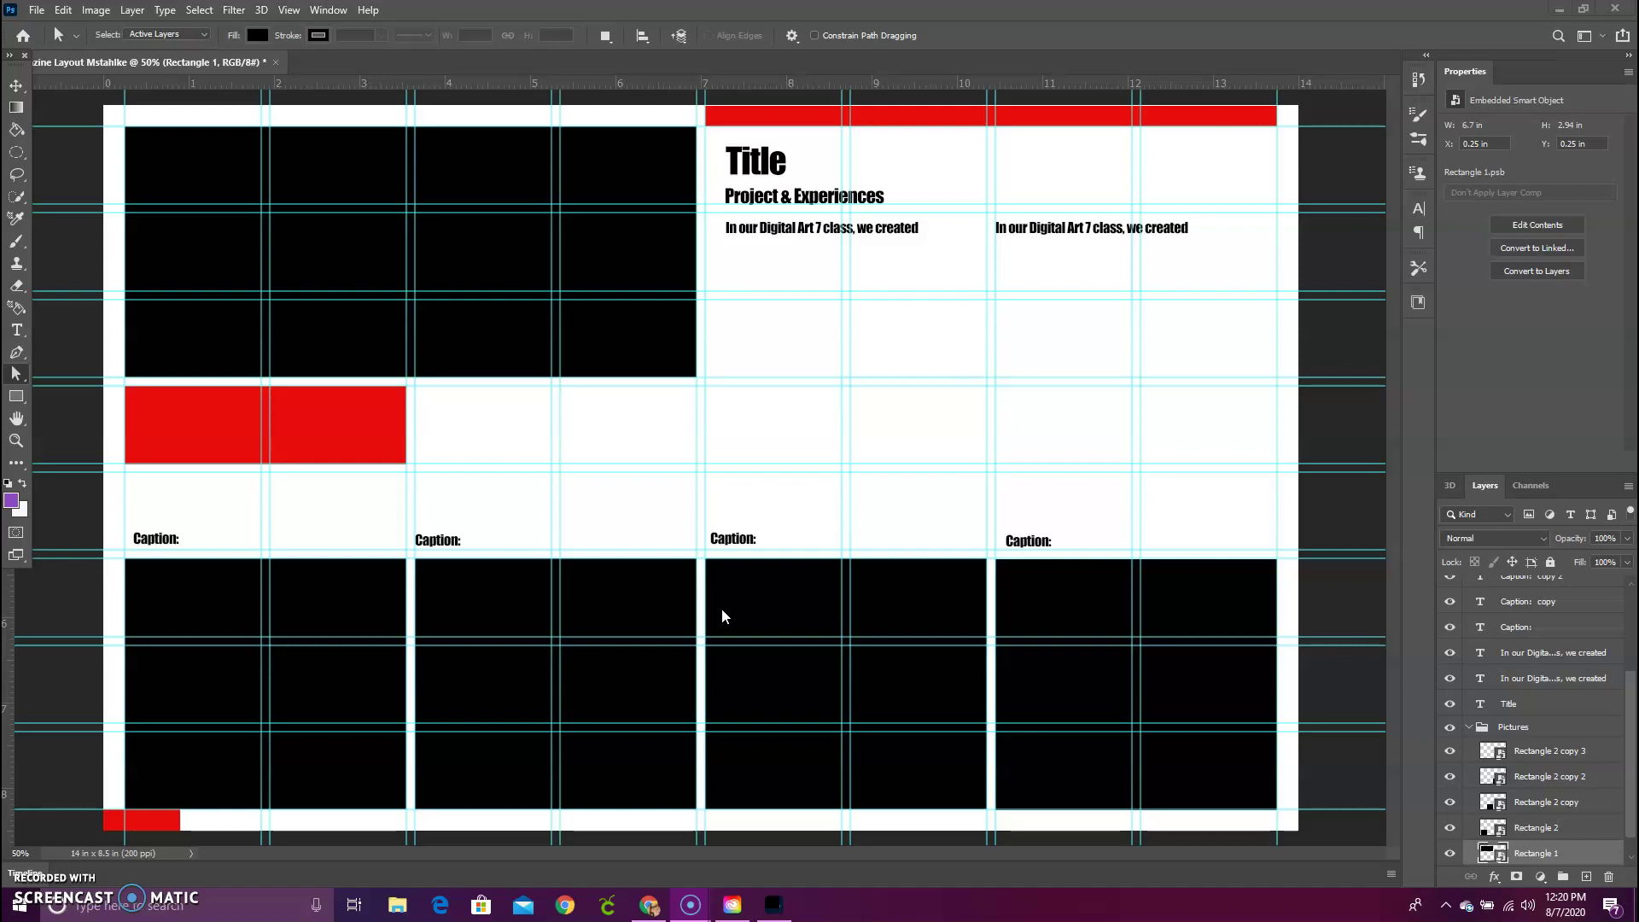
- Open the contents of the Rectangle 1 smart object in the Pictures group for editing
drag(722, 609, 600, 221)
scroll(1507, 656, down, 1)
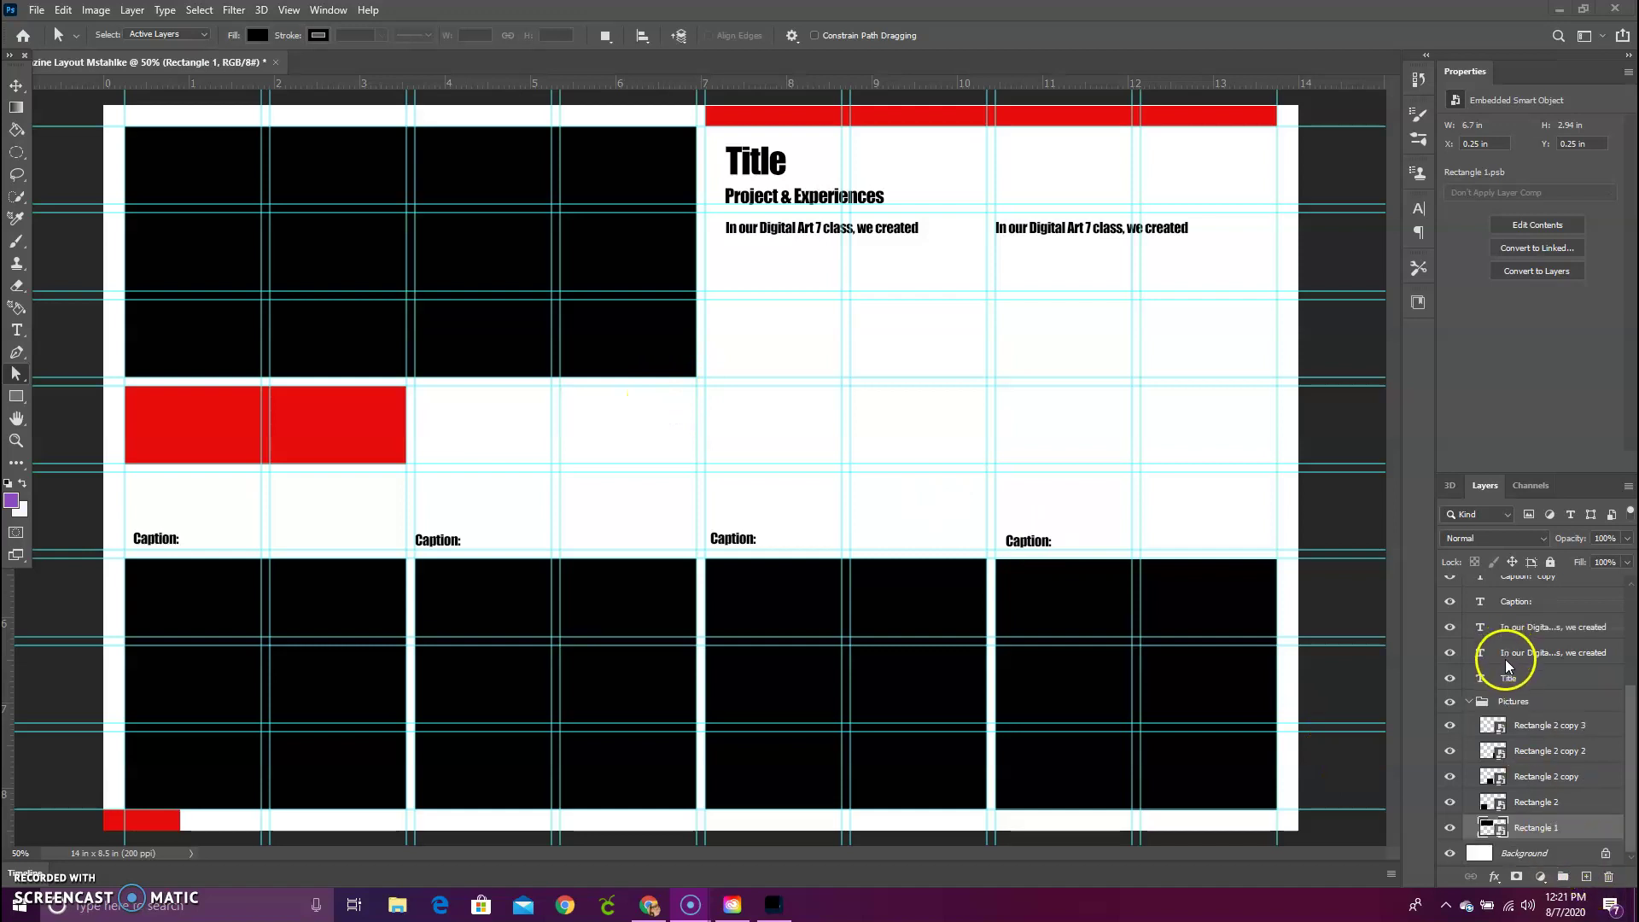
click(1468, 704)
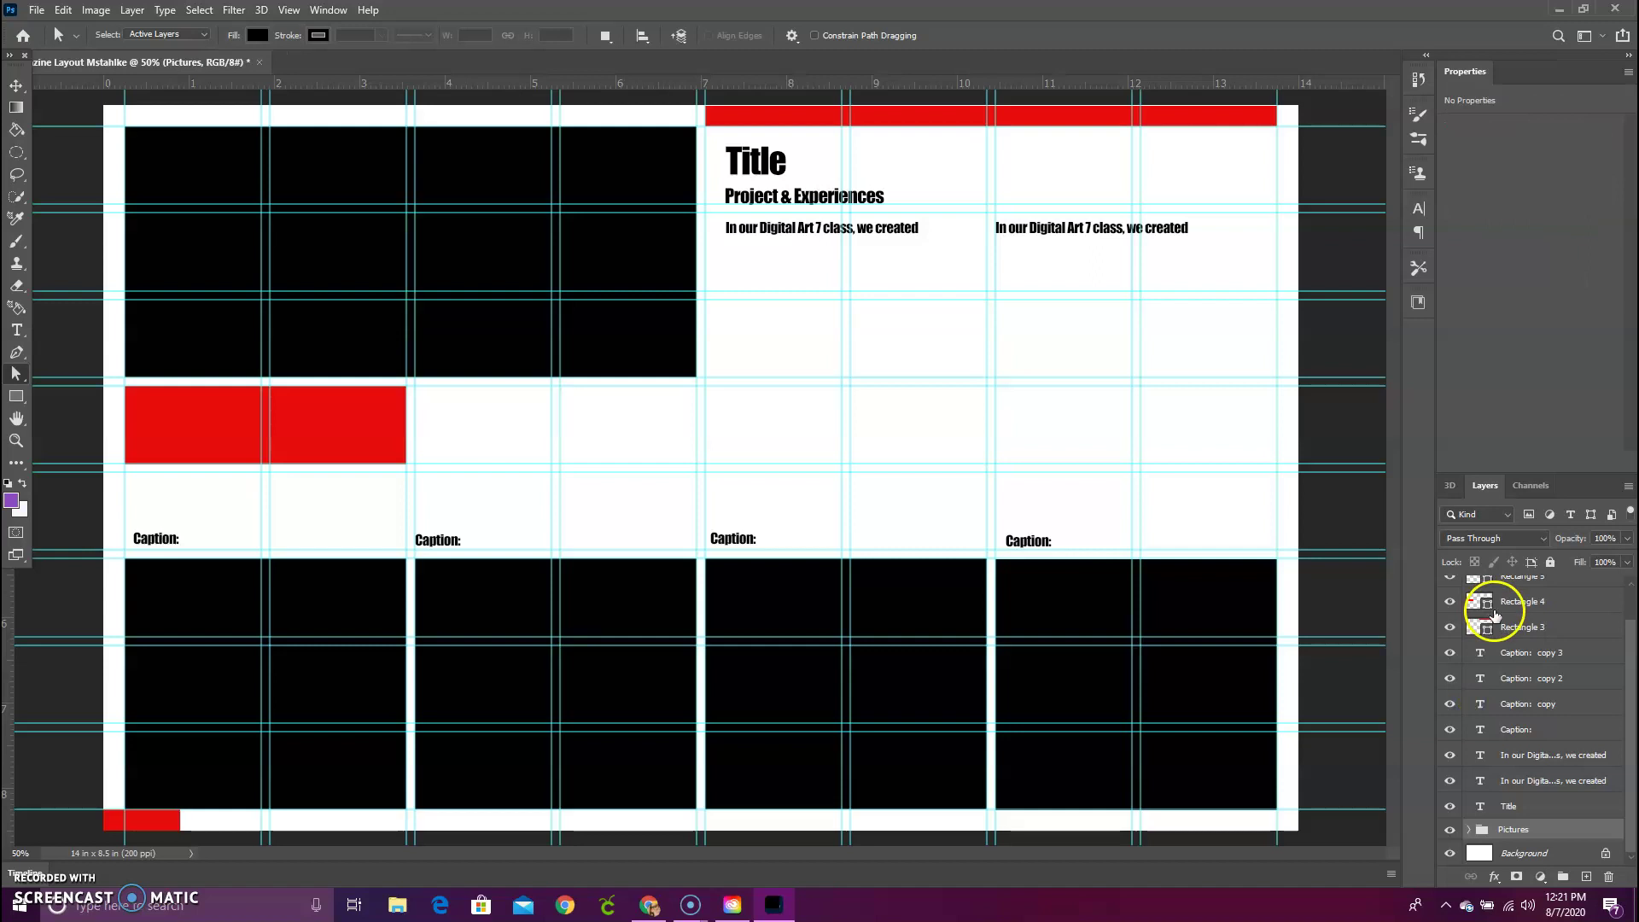
click(1468, 829)
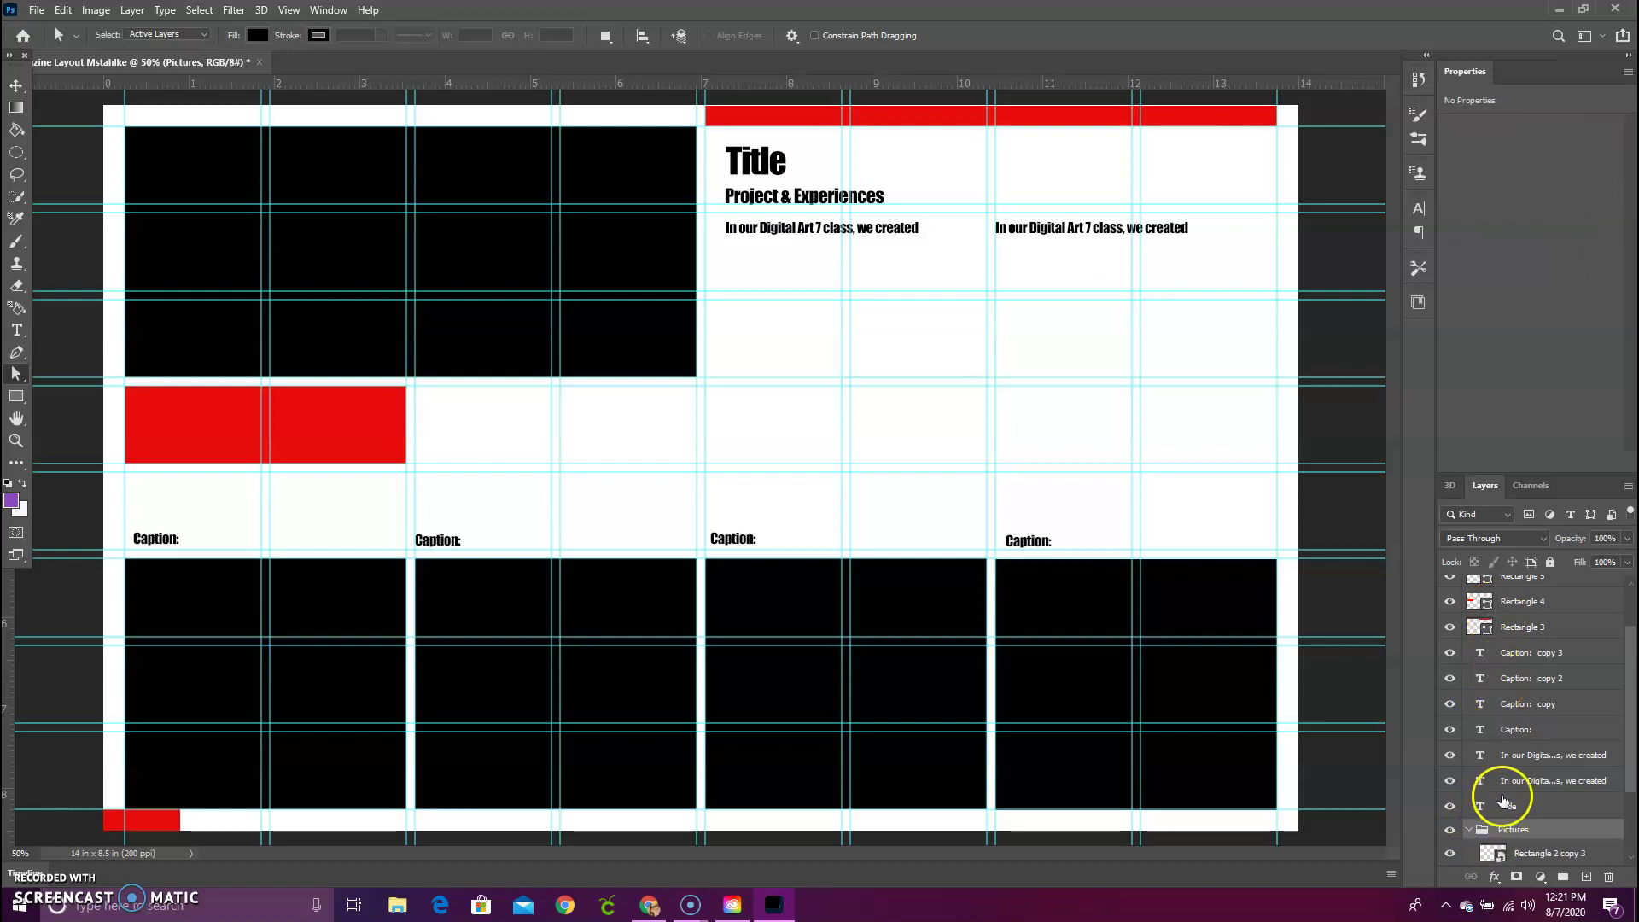
scroll(1489, 811, down, 2)
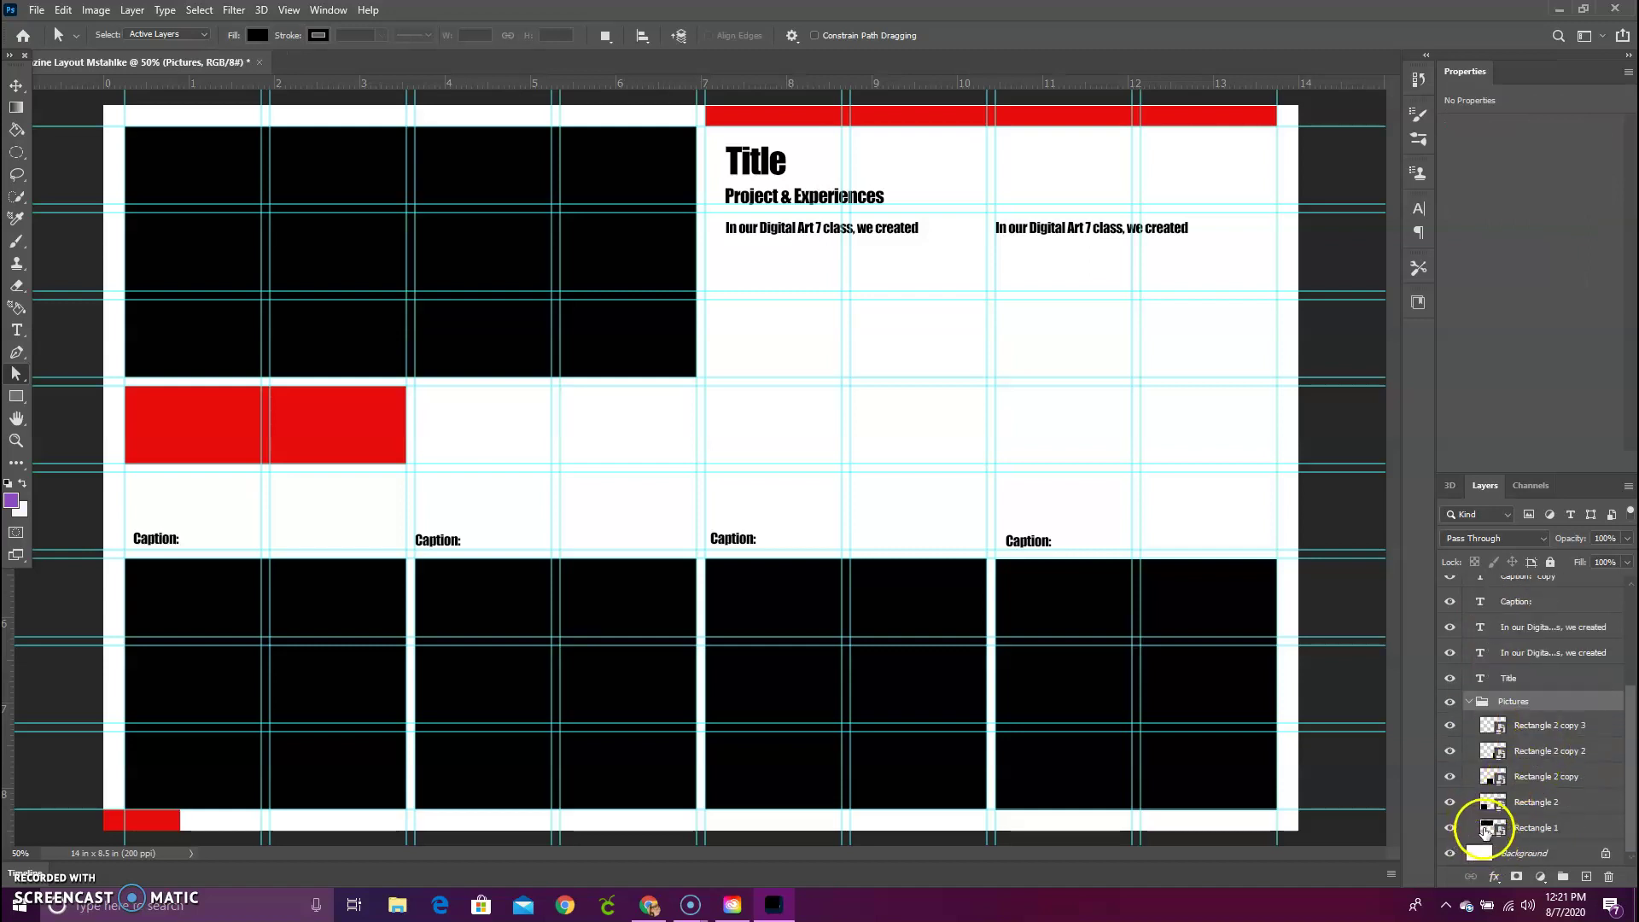
click(1486, 831)
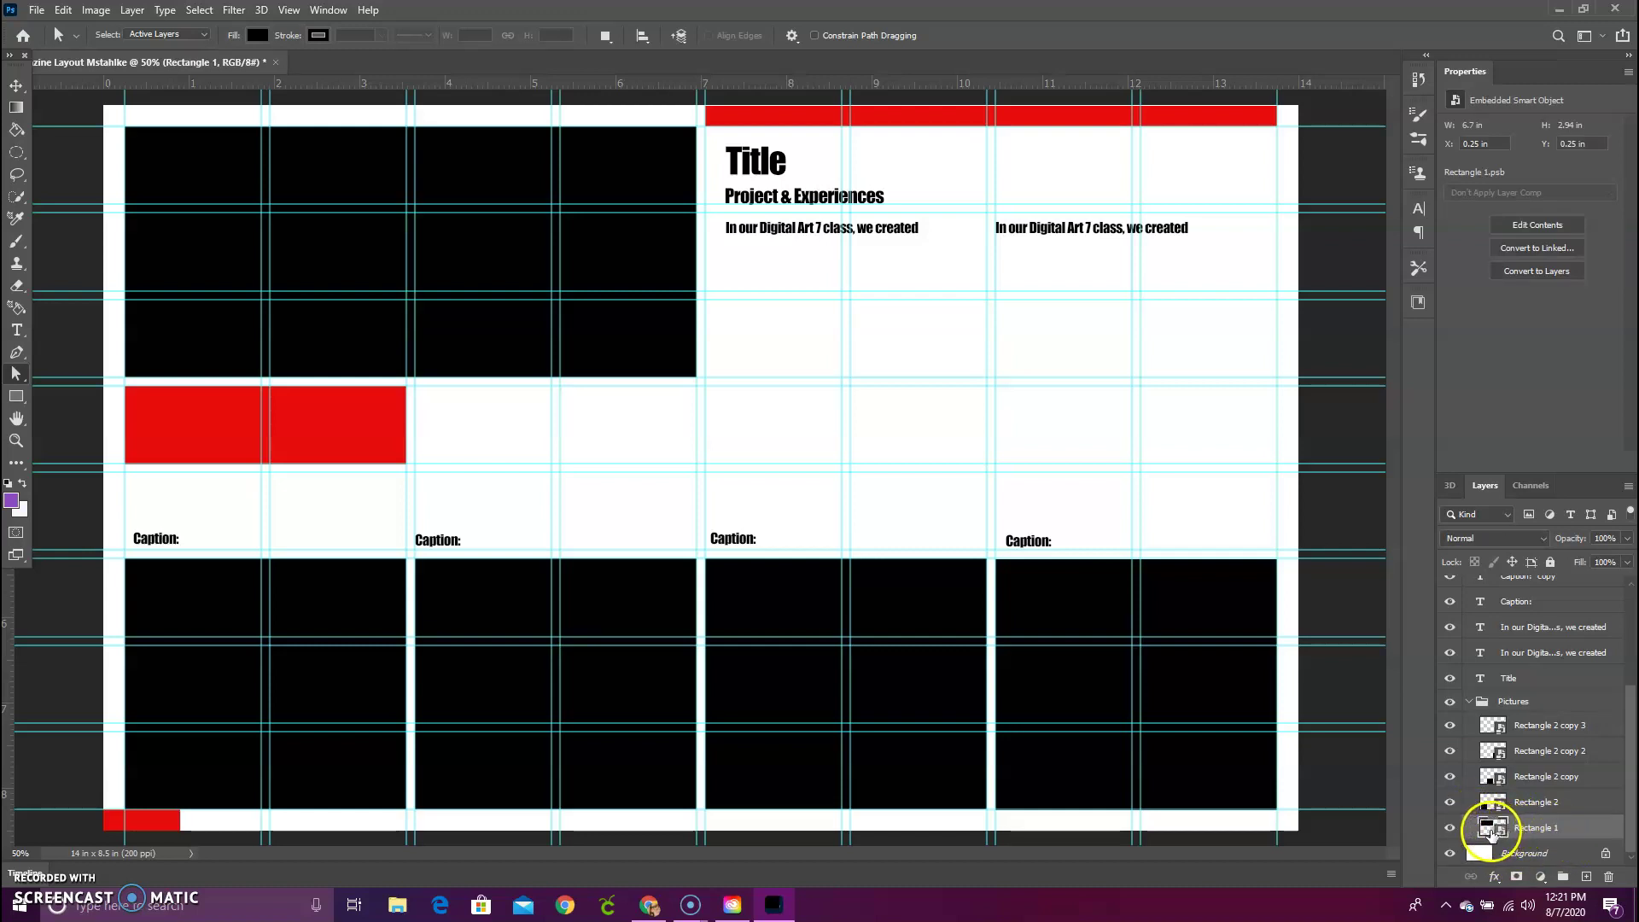
double_click(1488, 828)
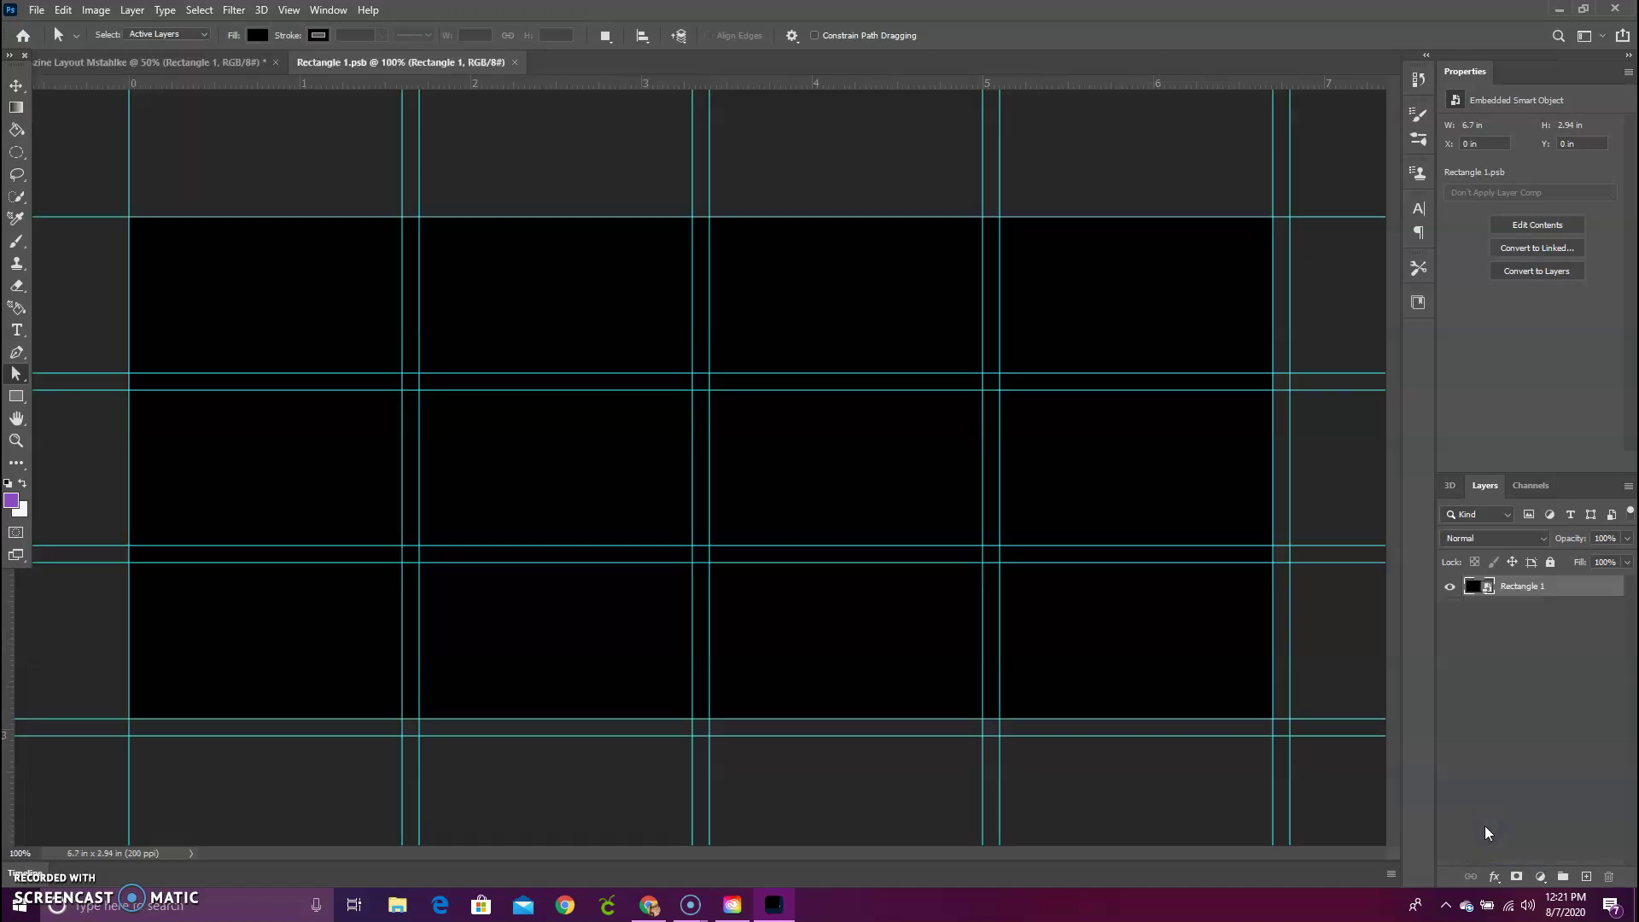
click(197, 62)
click(331, 63)
click(38, 12)
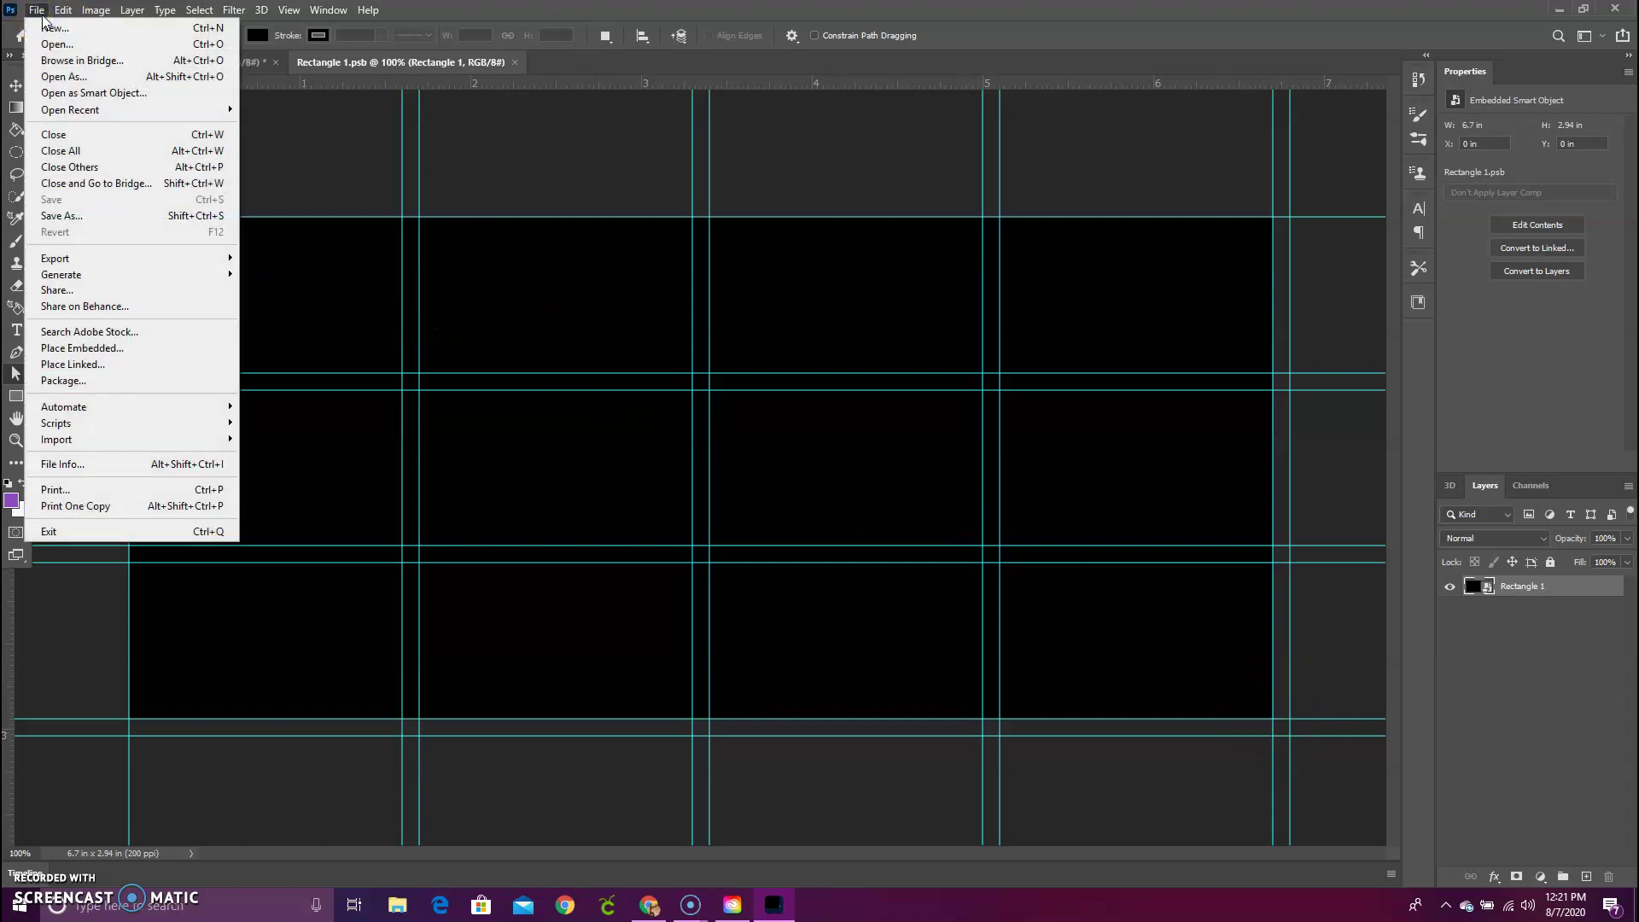
mouse_move(158, 412)
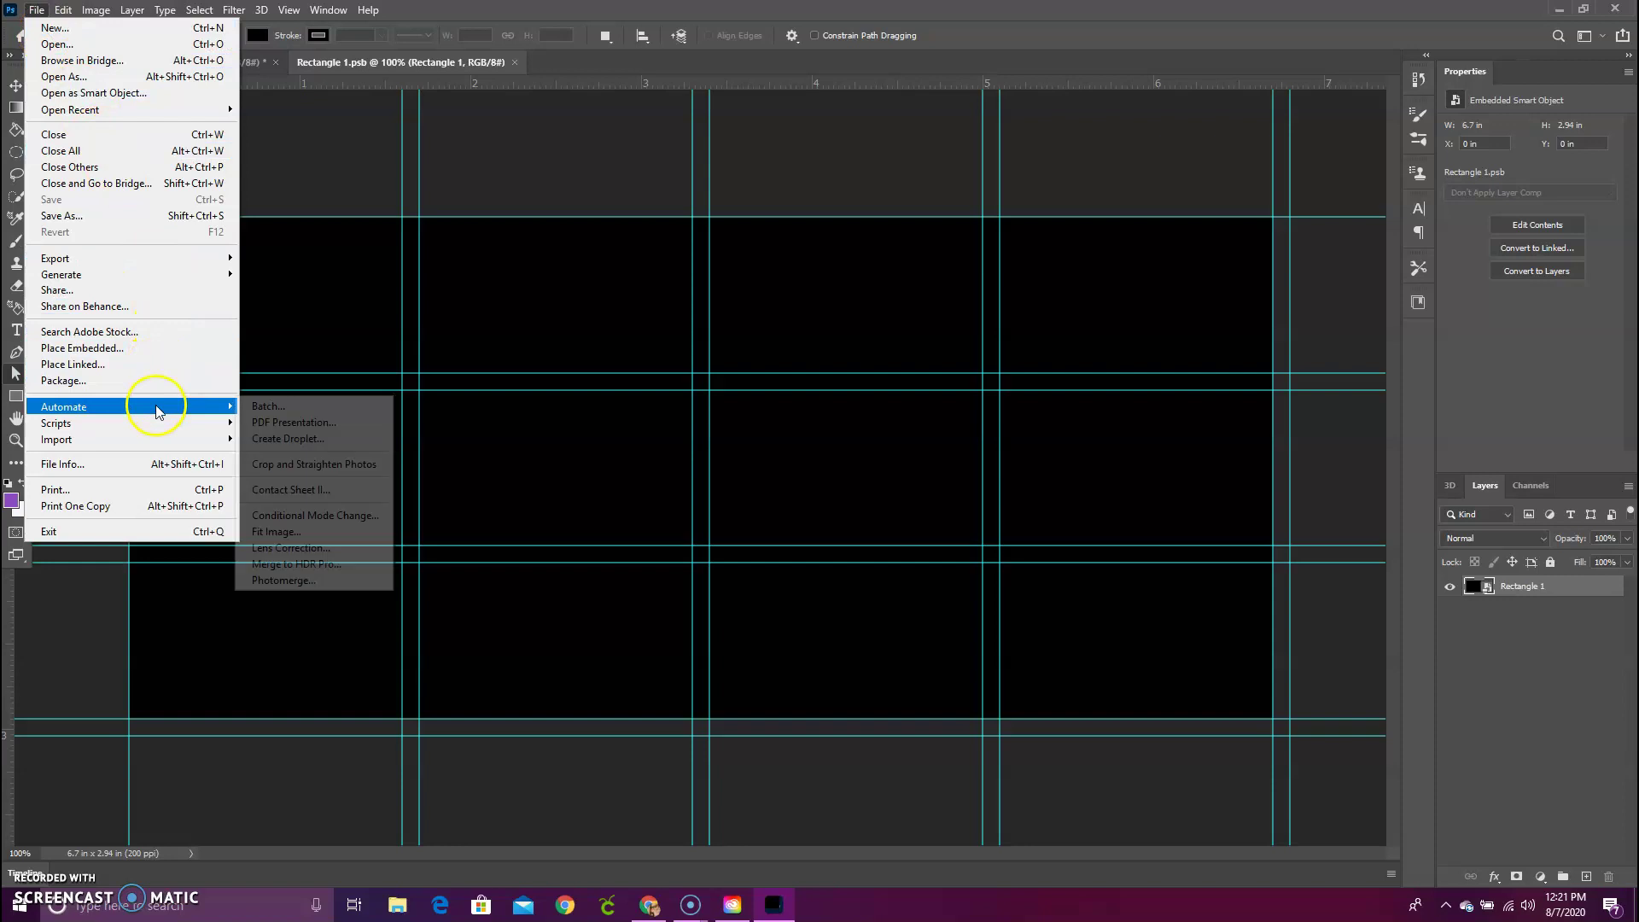
click(153, 353)
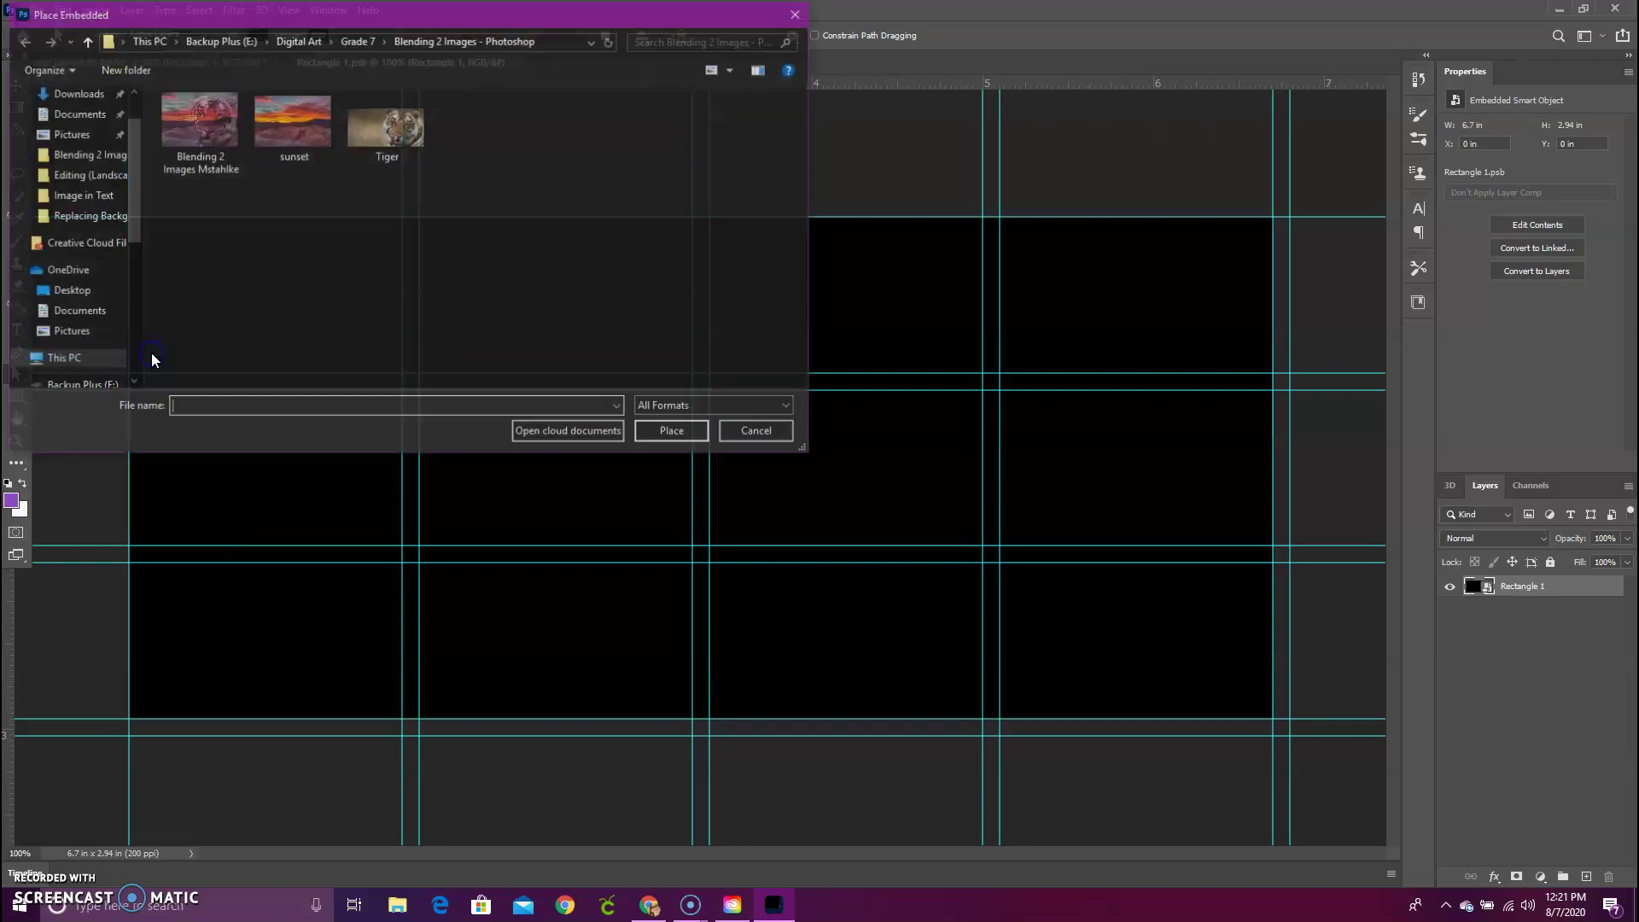
double_click(189, 111)
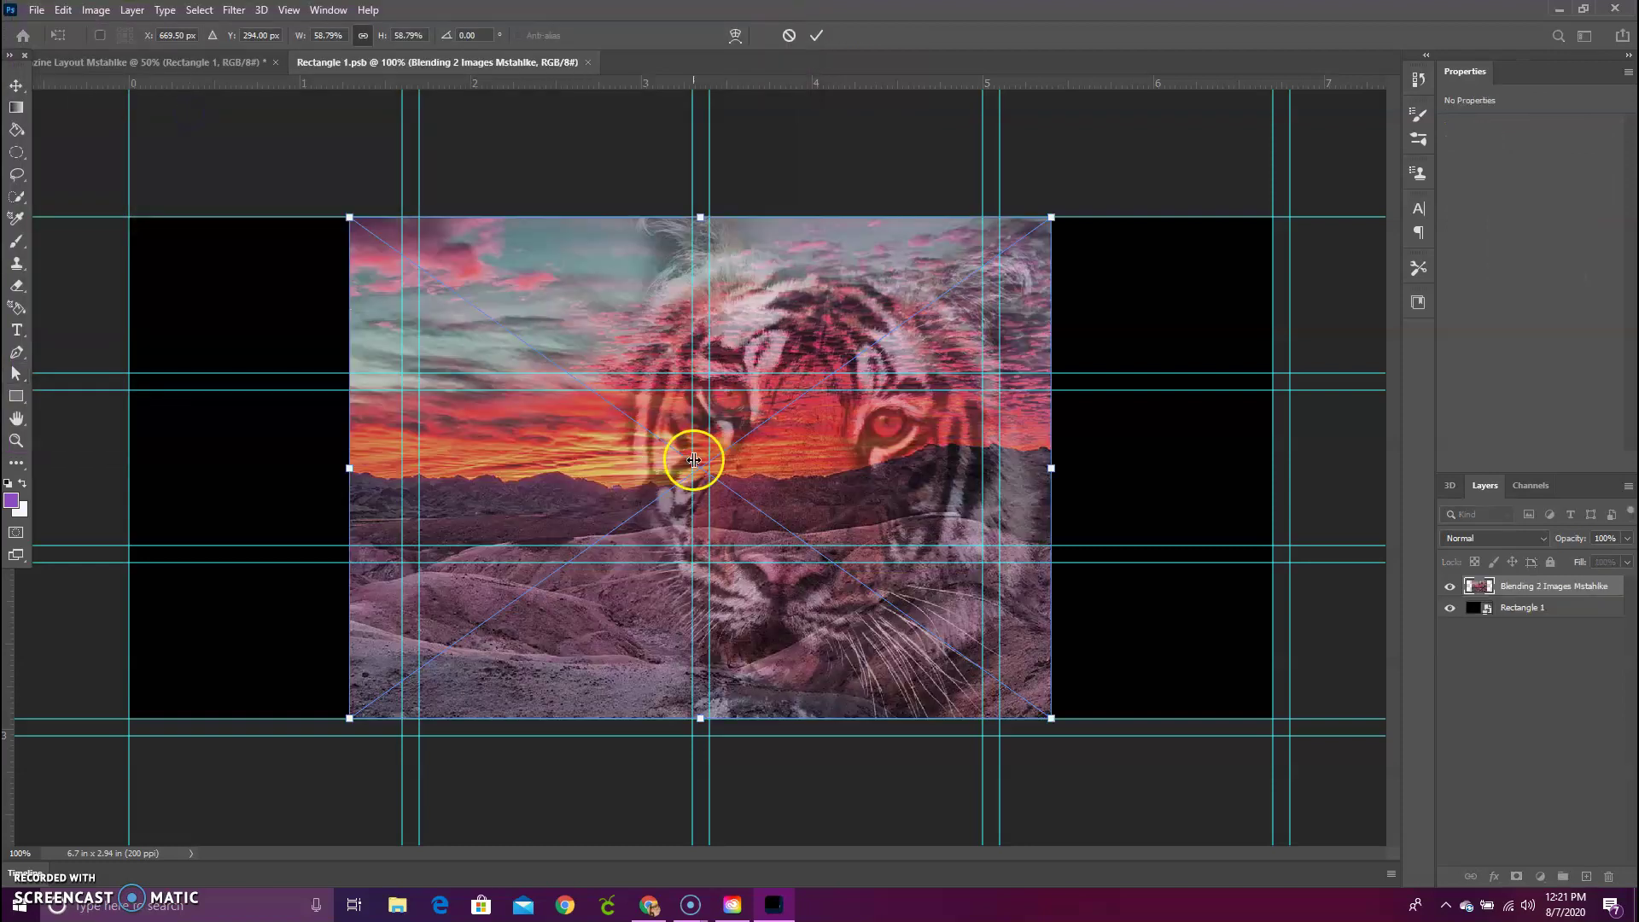
click(20, 79)
drag(548, 329, 329, 297)
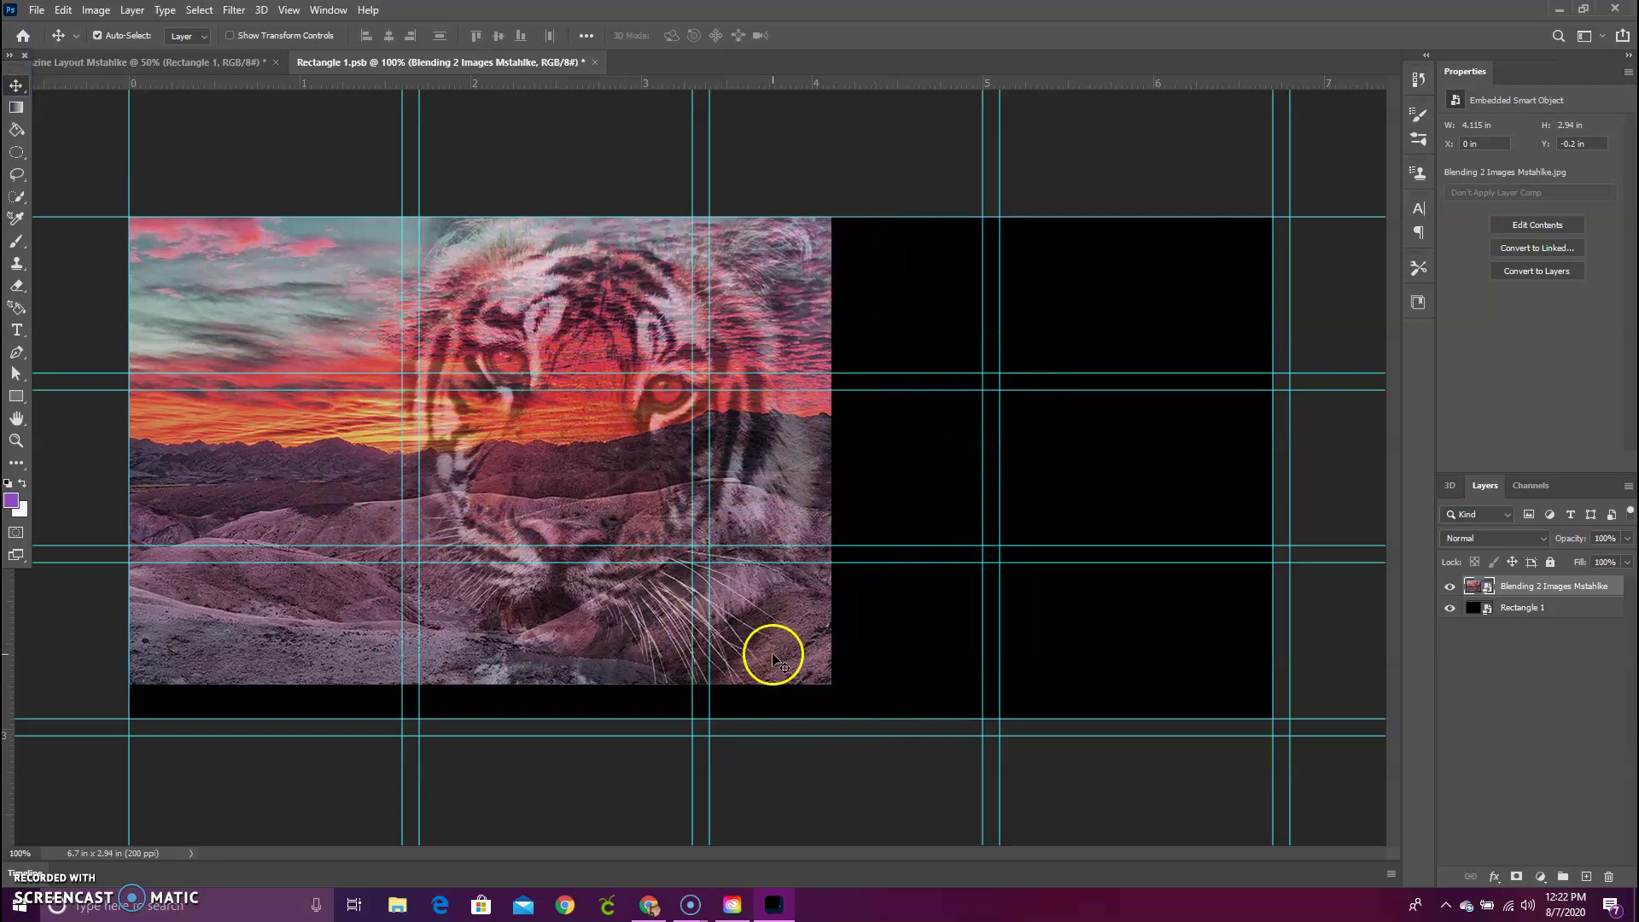
drag(771, 653, 804, 667)
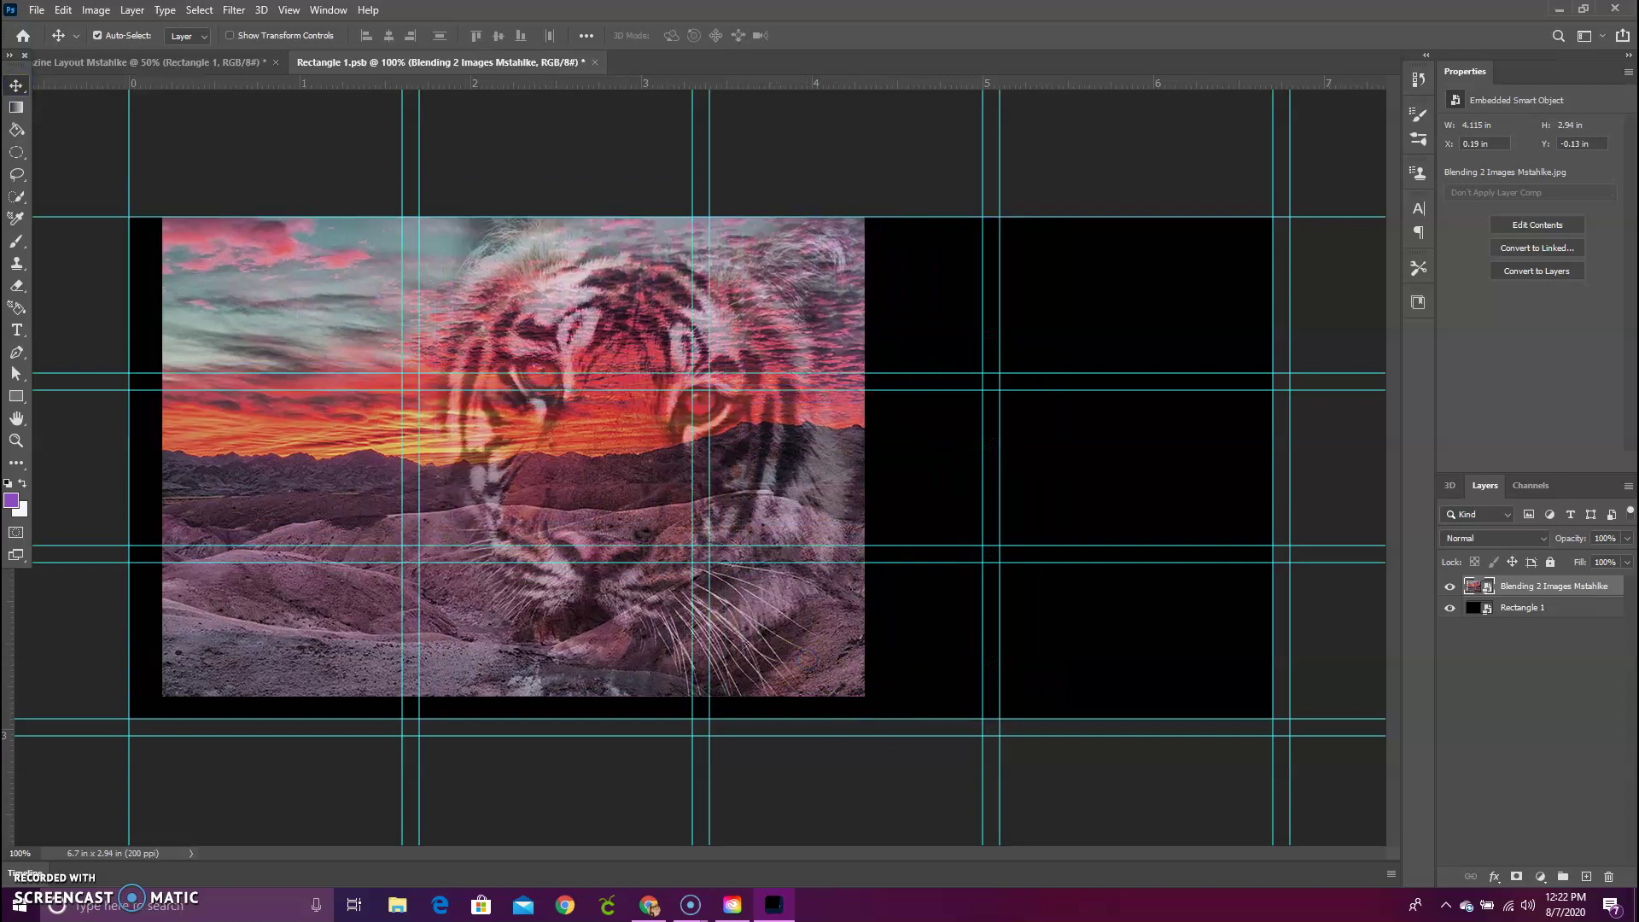
click(63, 10)
click(70, 28)
key(ctrl+z)
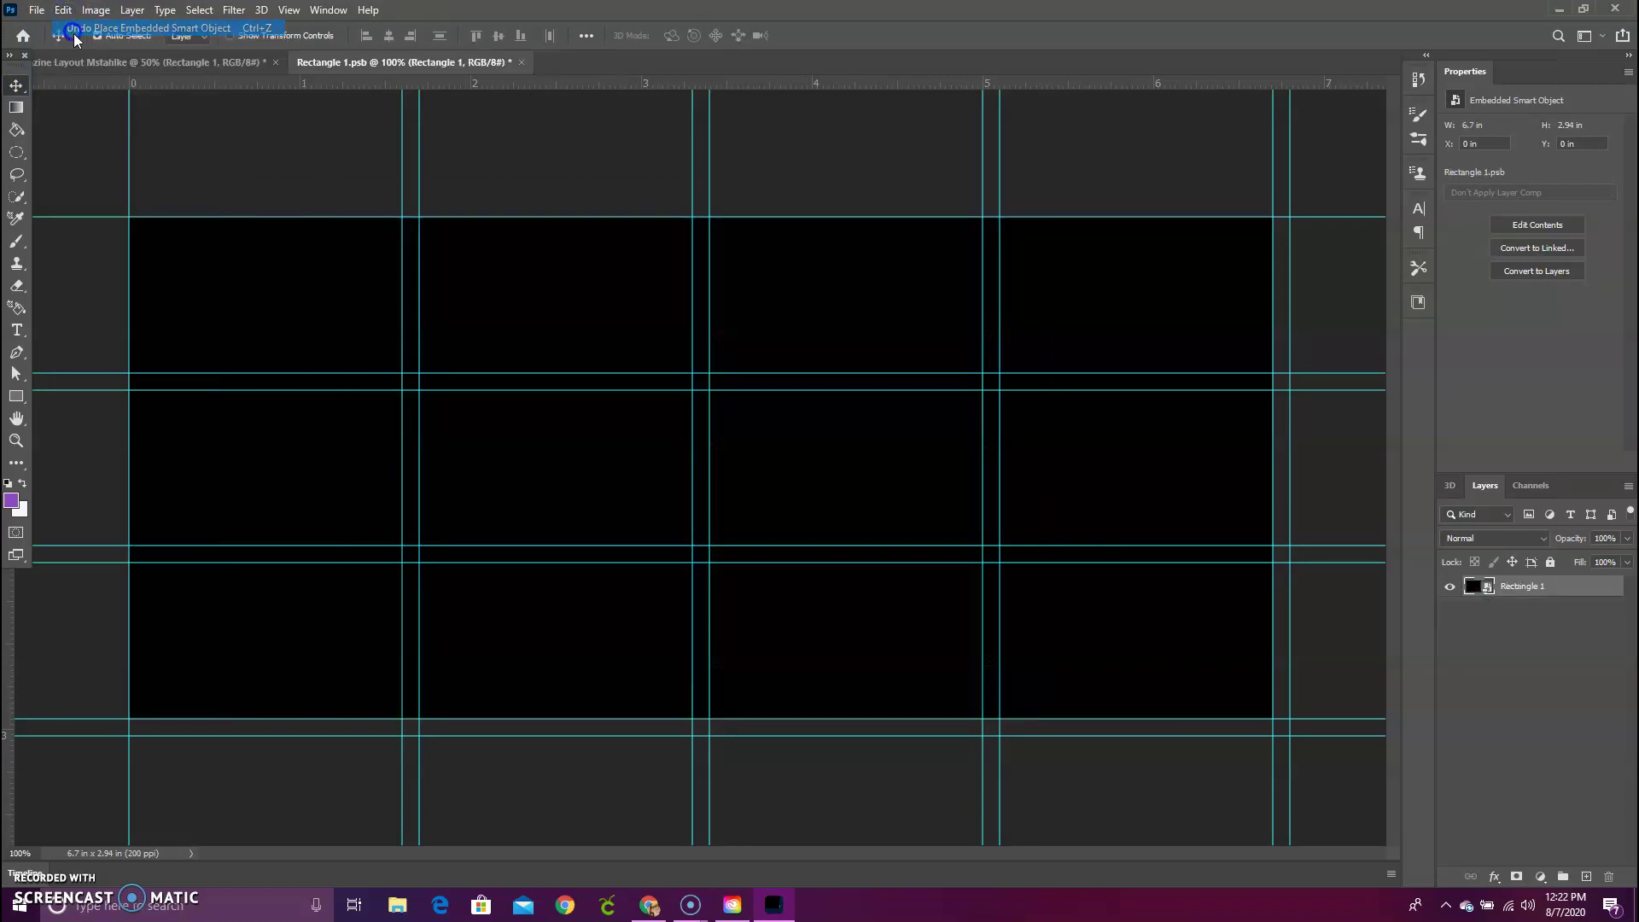
- Embed the Blending 2 Images tiger picture, scale it to about 103% to cover the black rectangle, and shift it slightly down
click(36, 10)
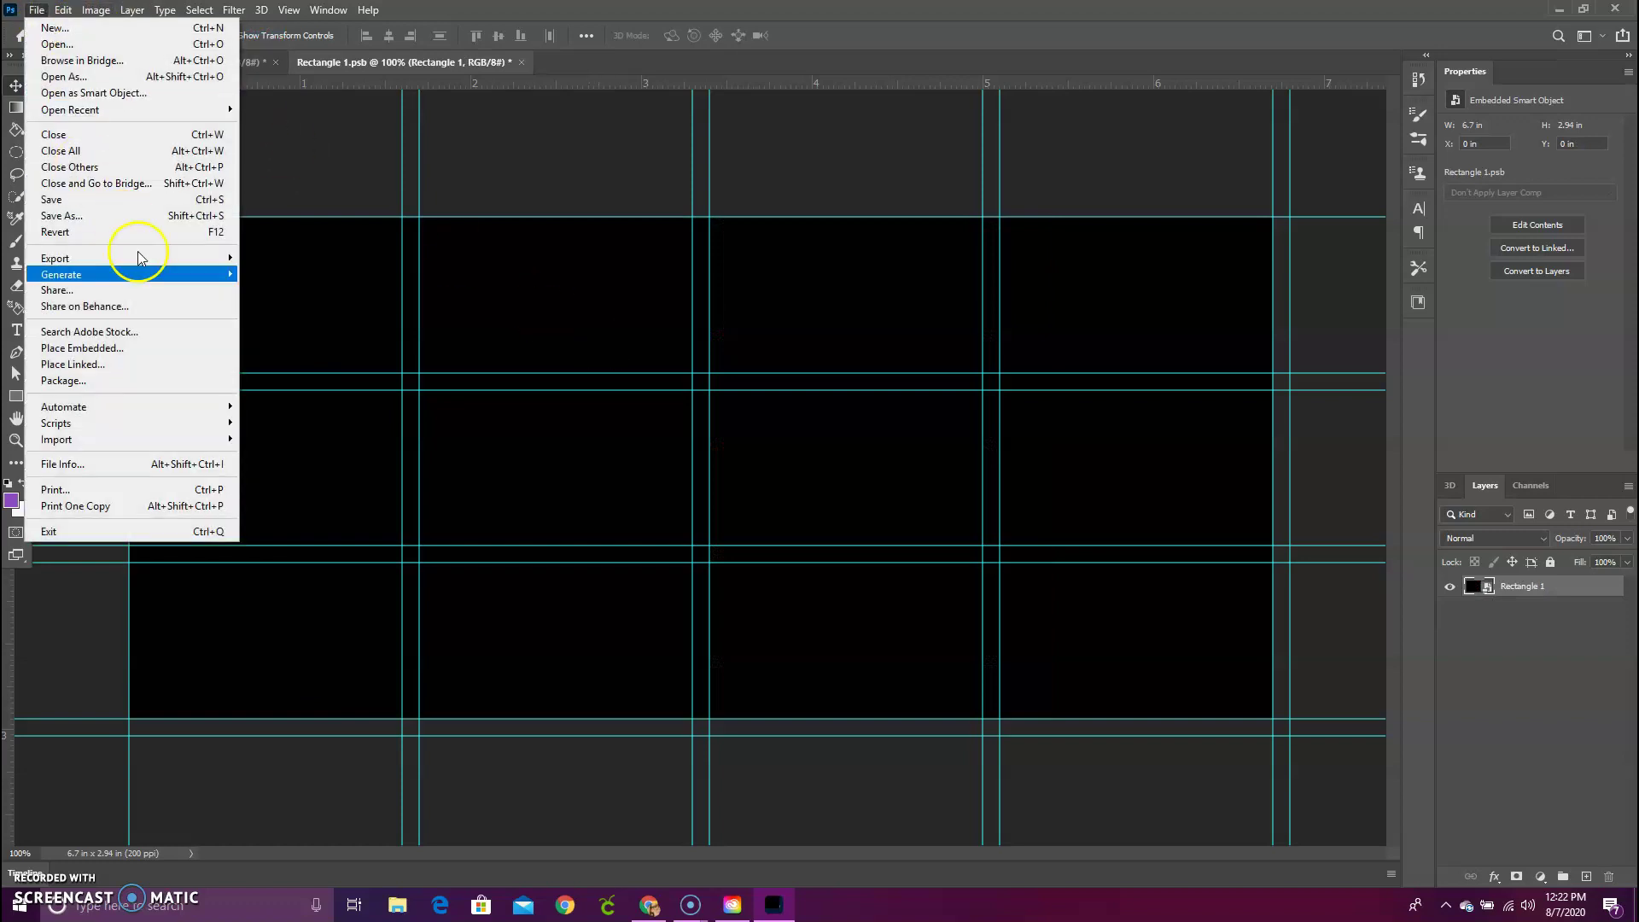
click(145, 348)
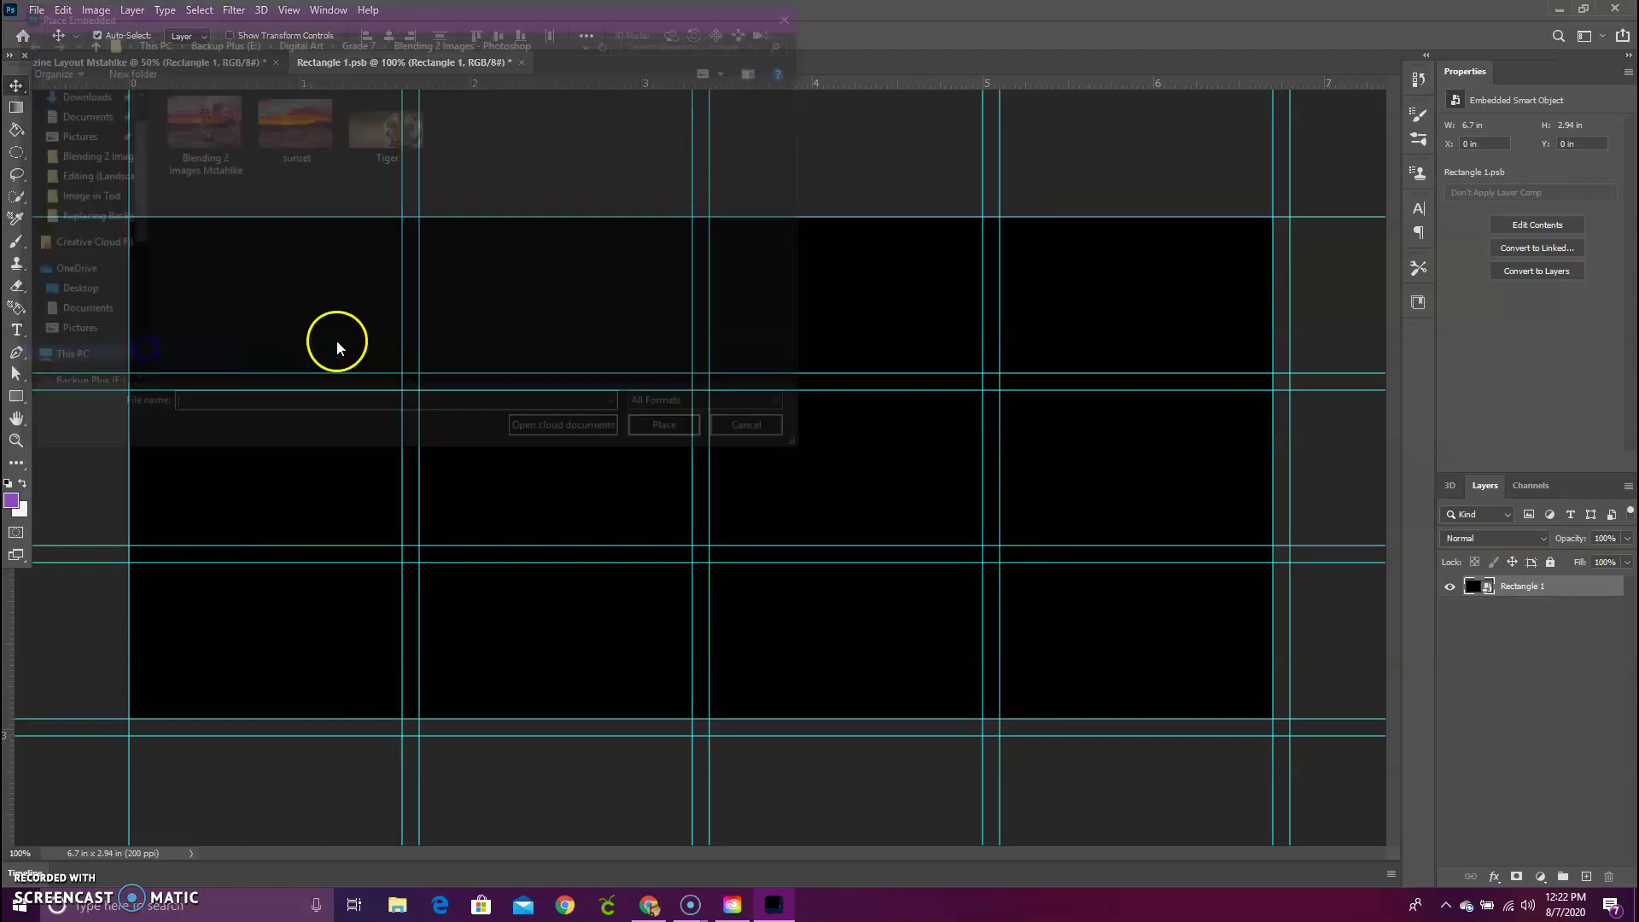
double_click(177, 105)
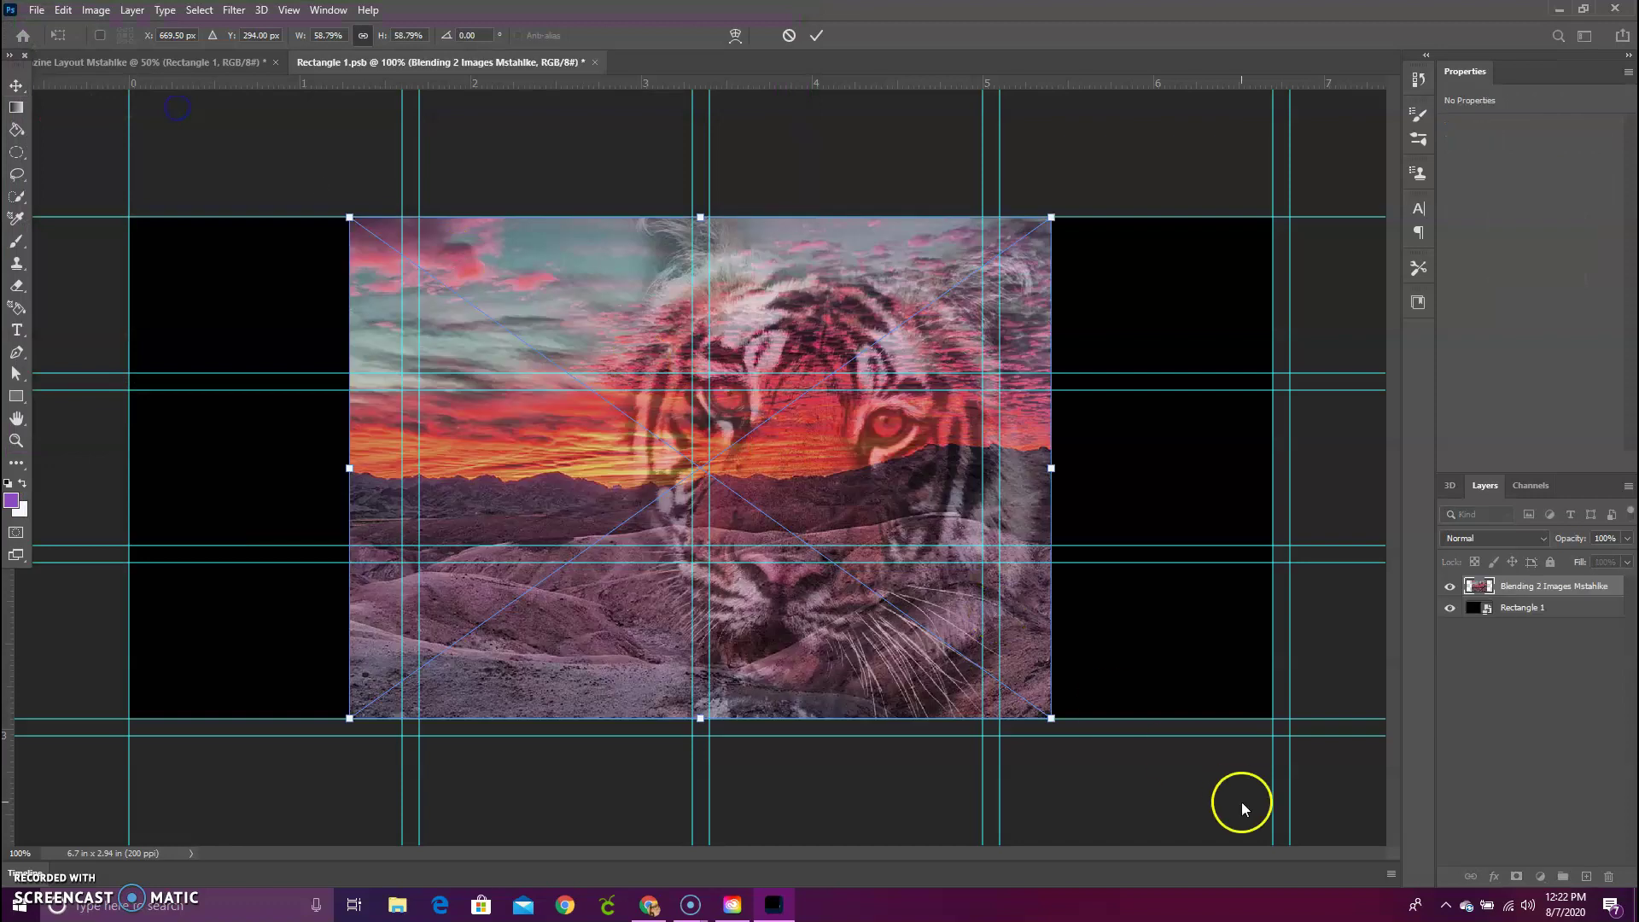
drag(1050, 719, 1357, 920)
drag(349, 217, 61, 153)
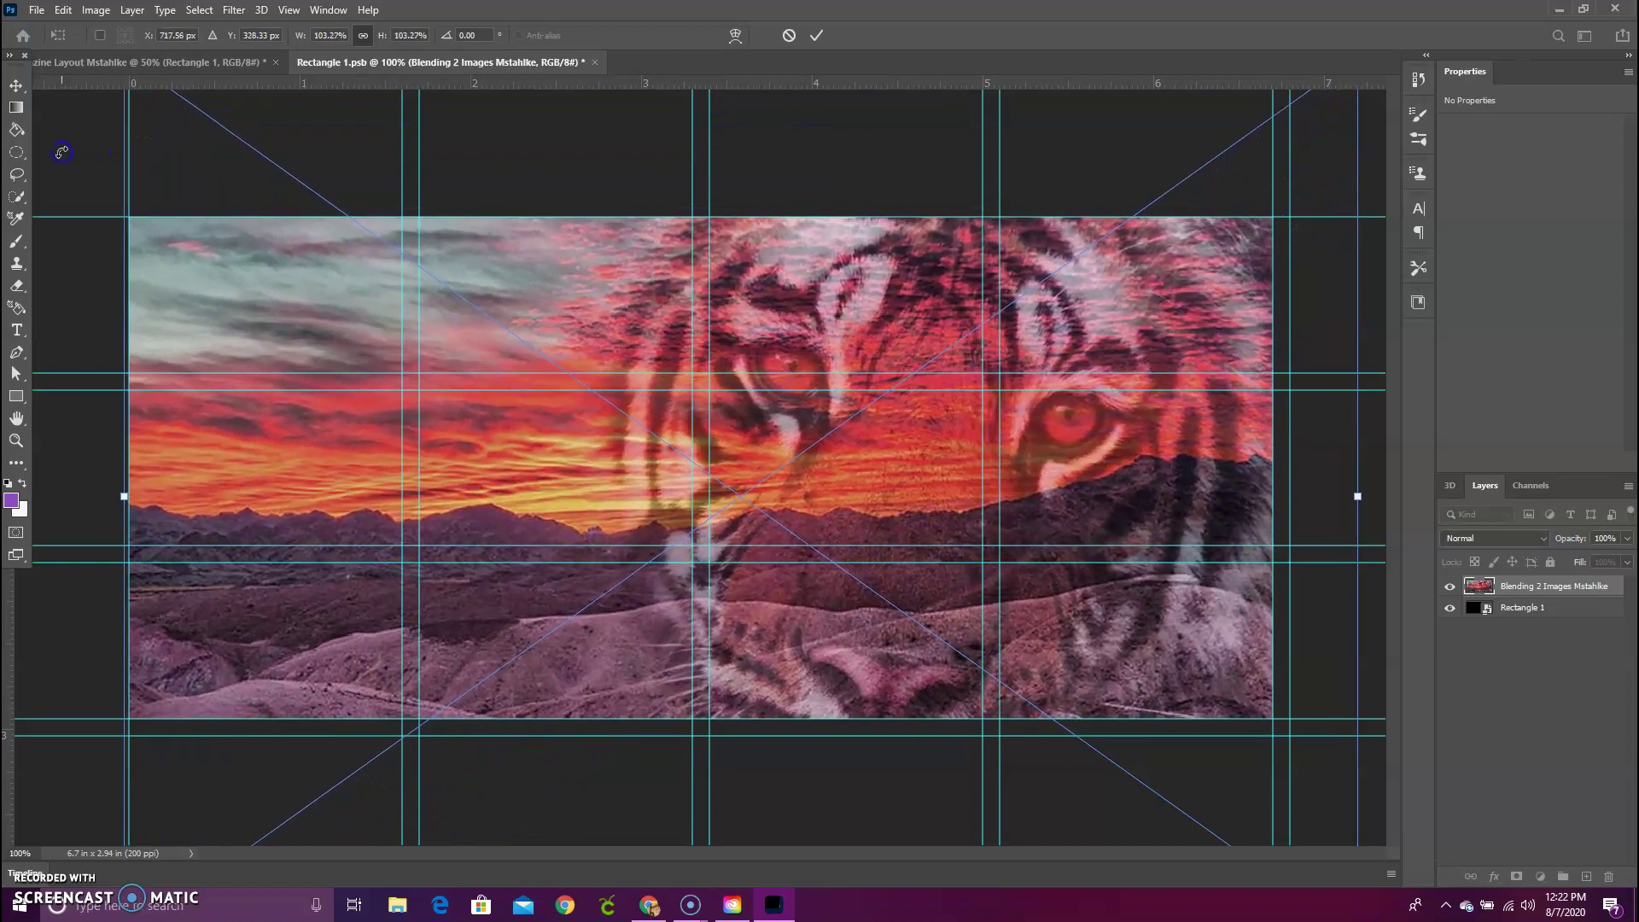
click(16, 86)
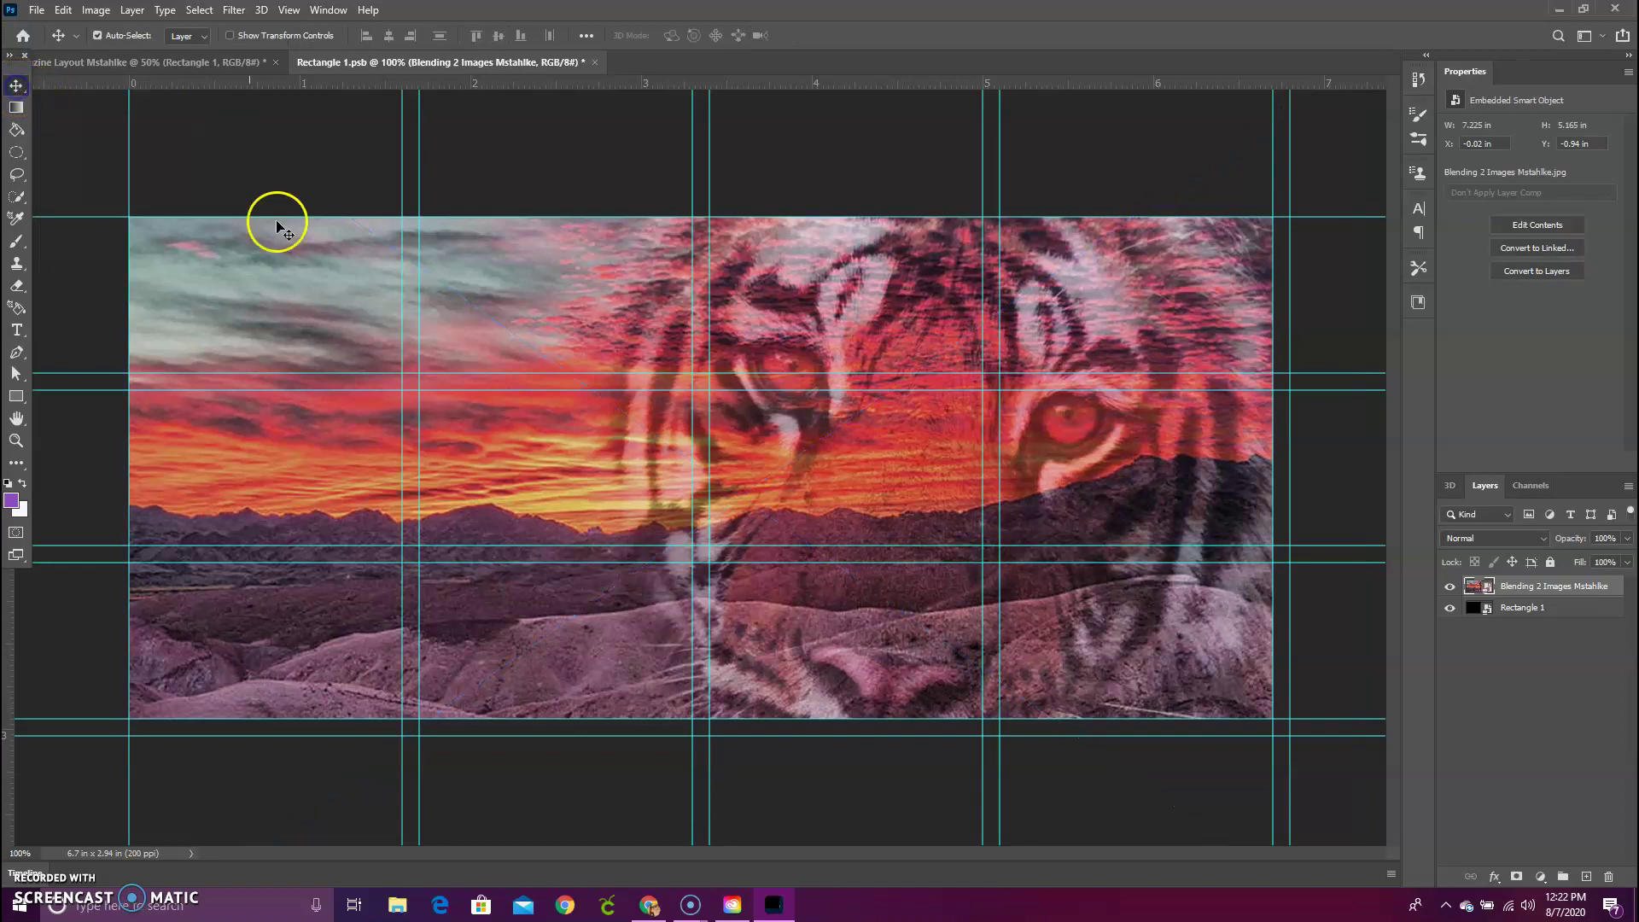
drag(354, 290, 348, 324)
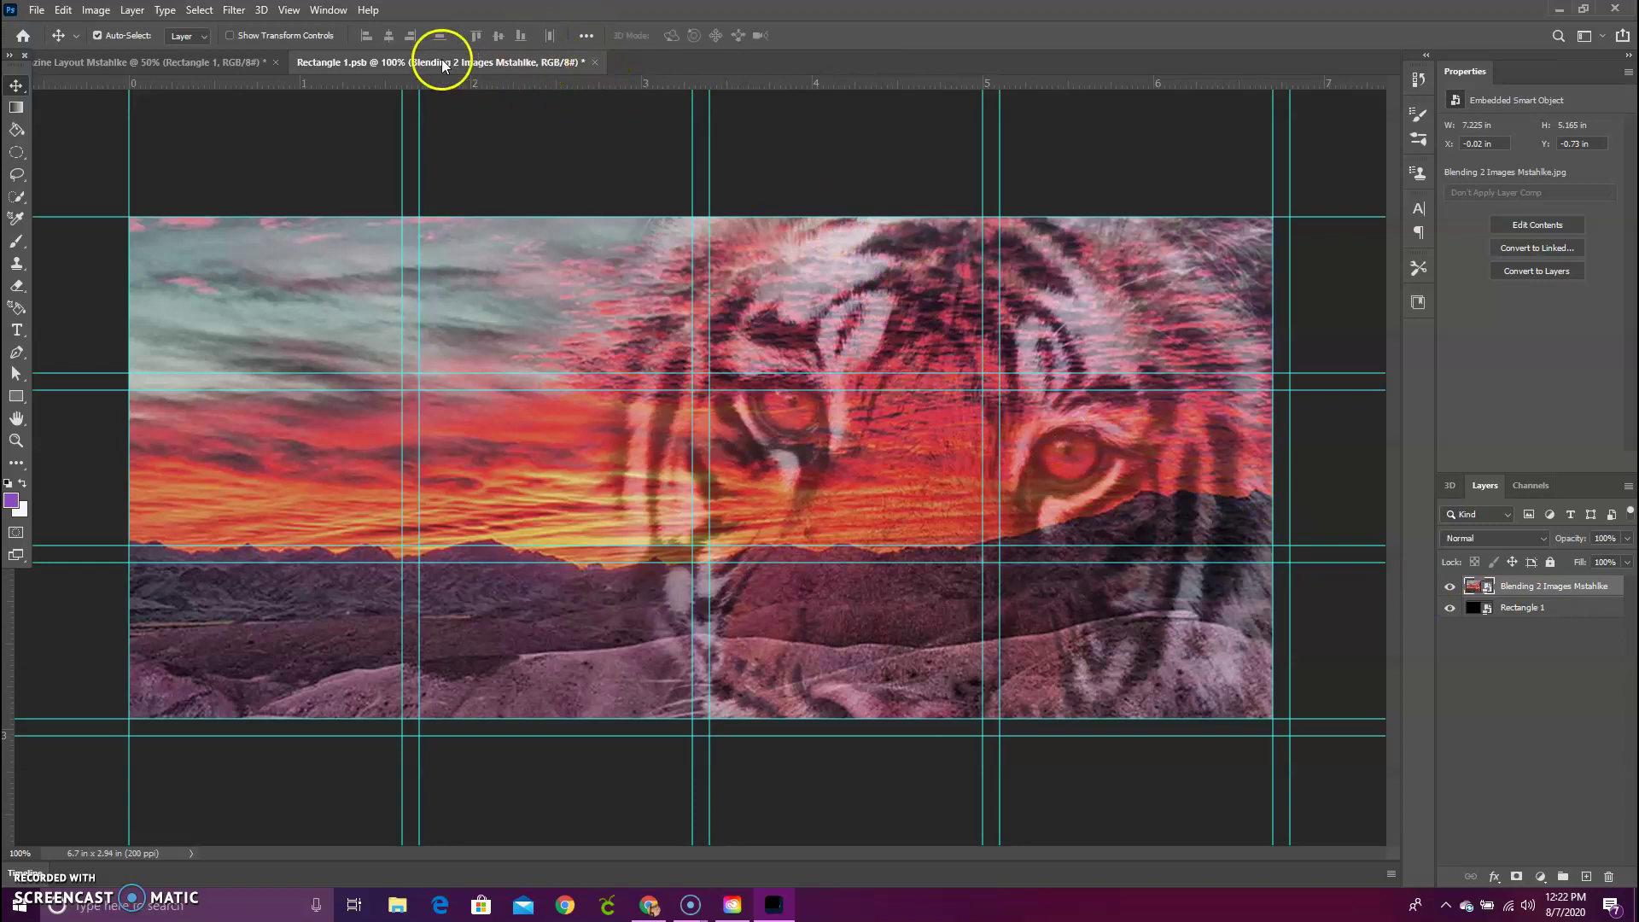
- Save and close the Rectangle 1 contents to update the large picture in the magazine layout
click(249, 62)
click(340, 64)
click(595, 63)
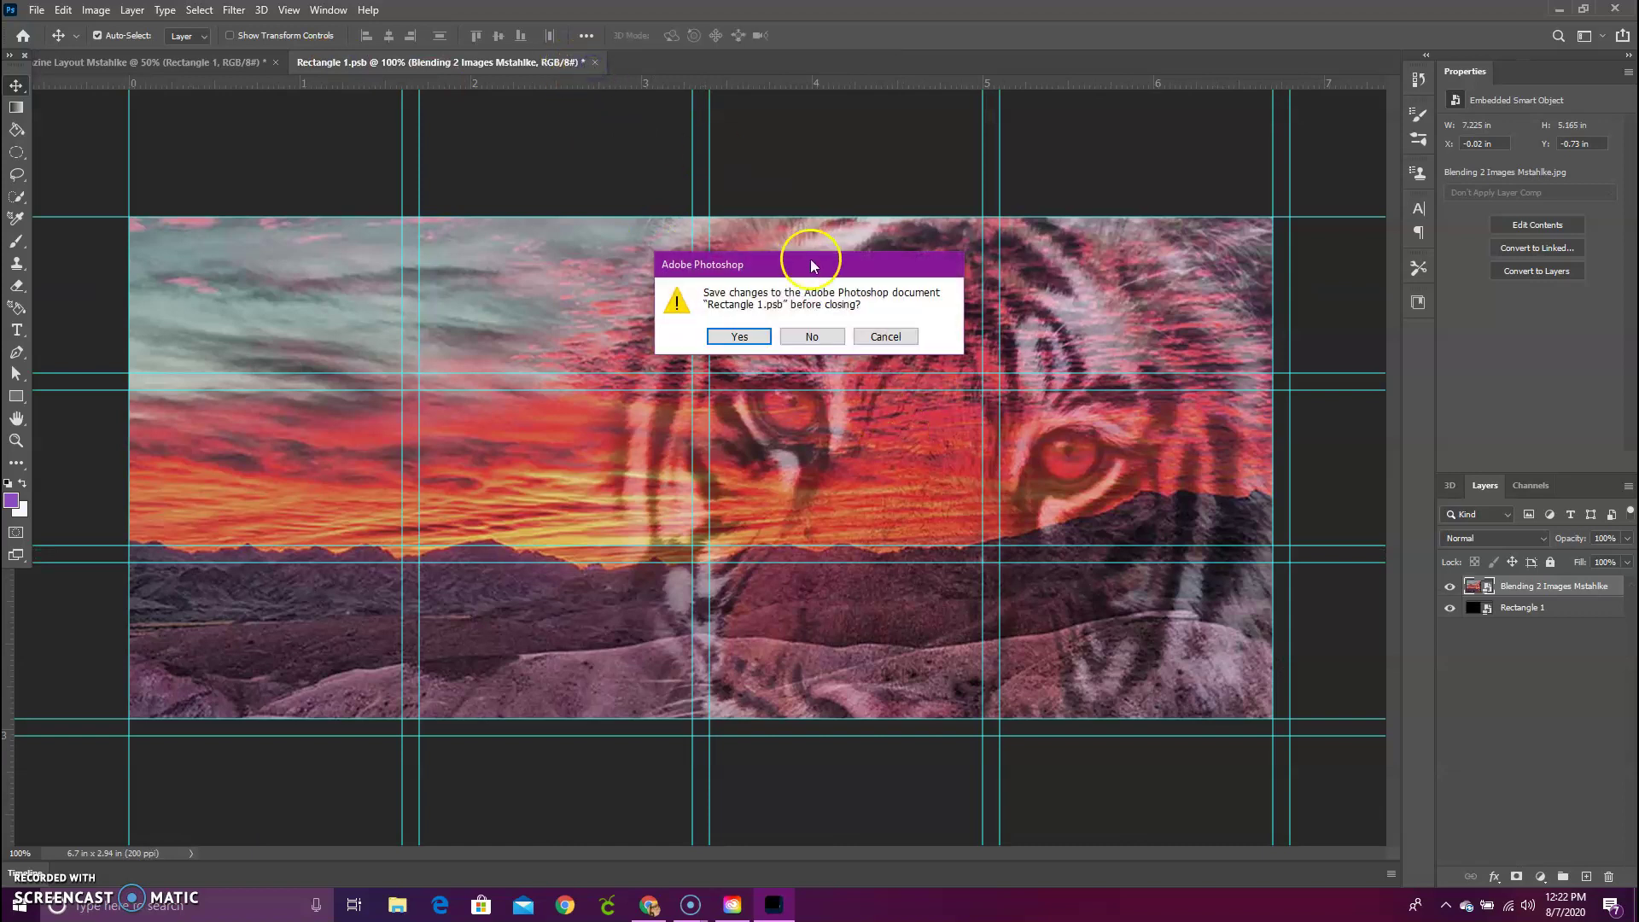
click(739, 337)
click(628, 310)
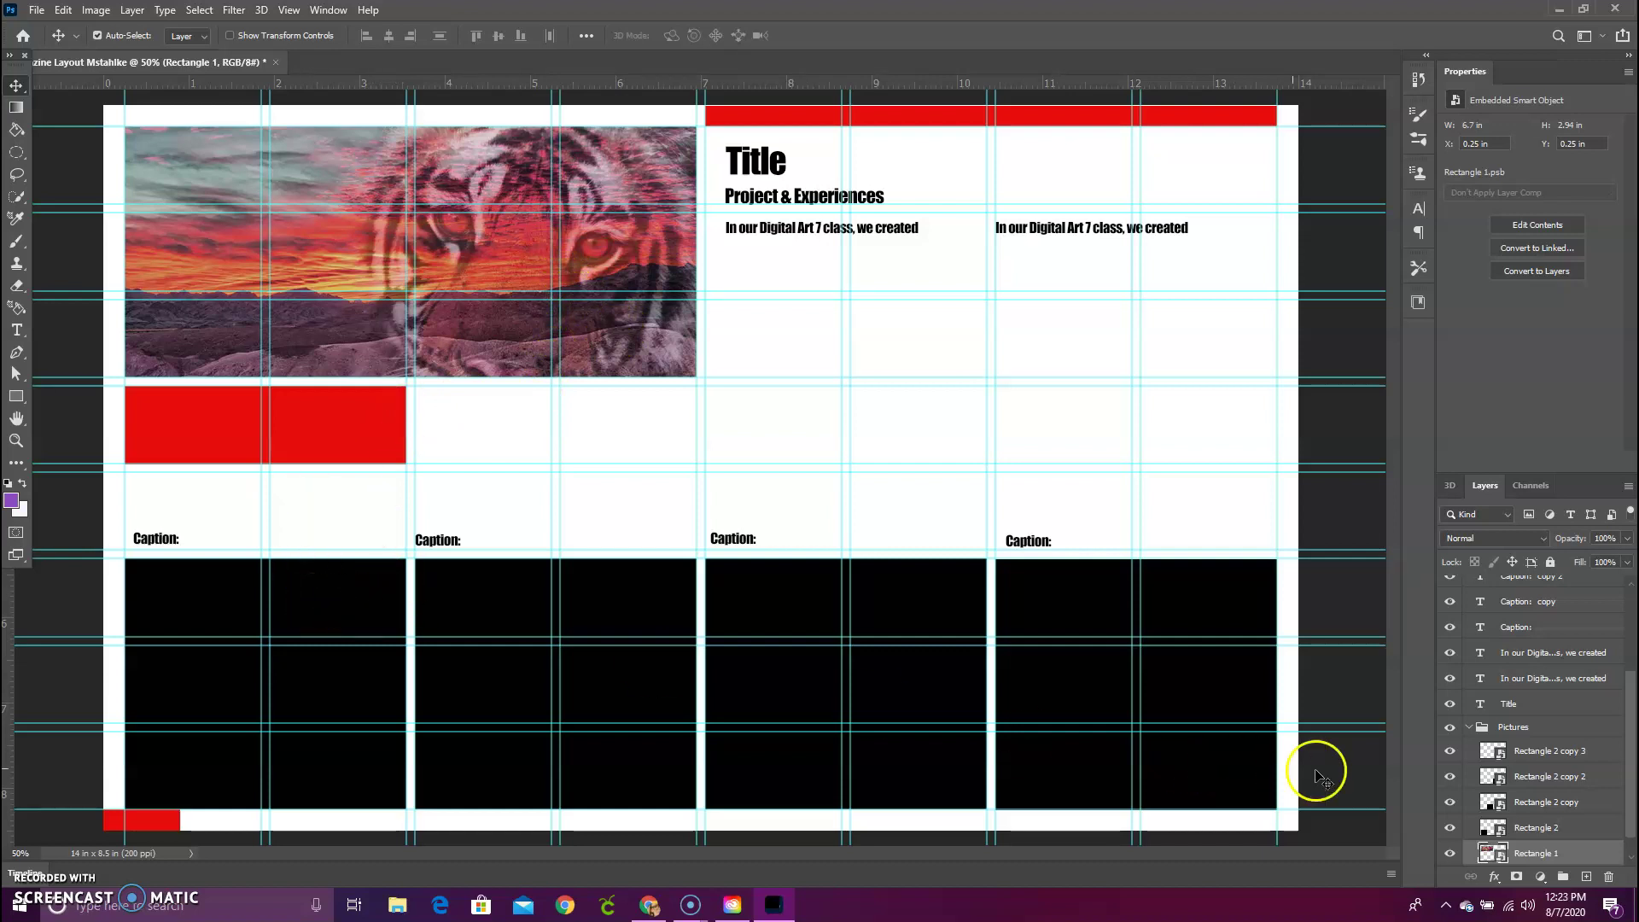
- Open the Rectangle 2 smart object's contents and embed the Waterfall Edited image from the Editing (Landscape) folder
scroll(1468, 755, down, 1)
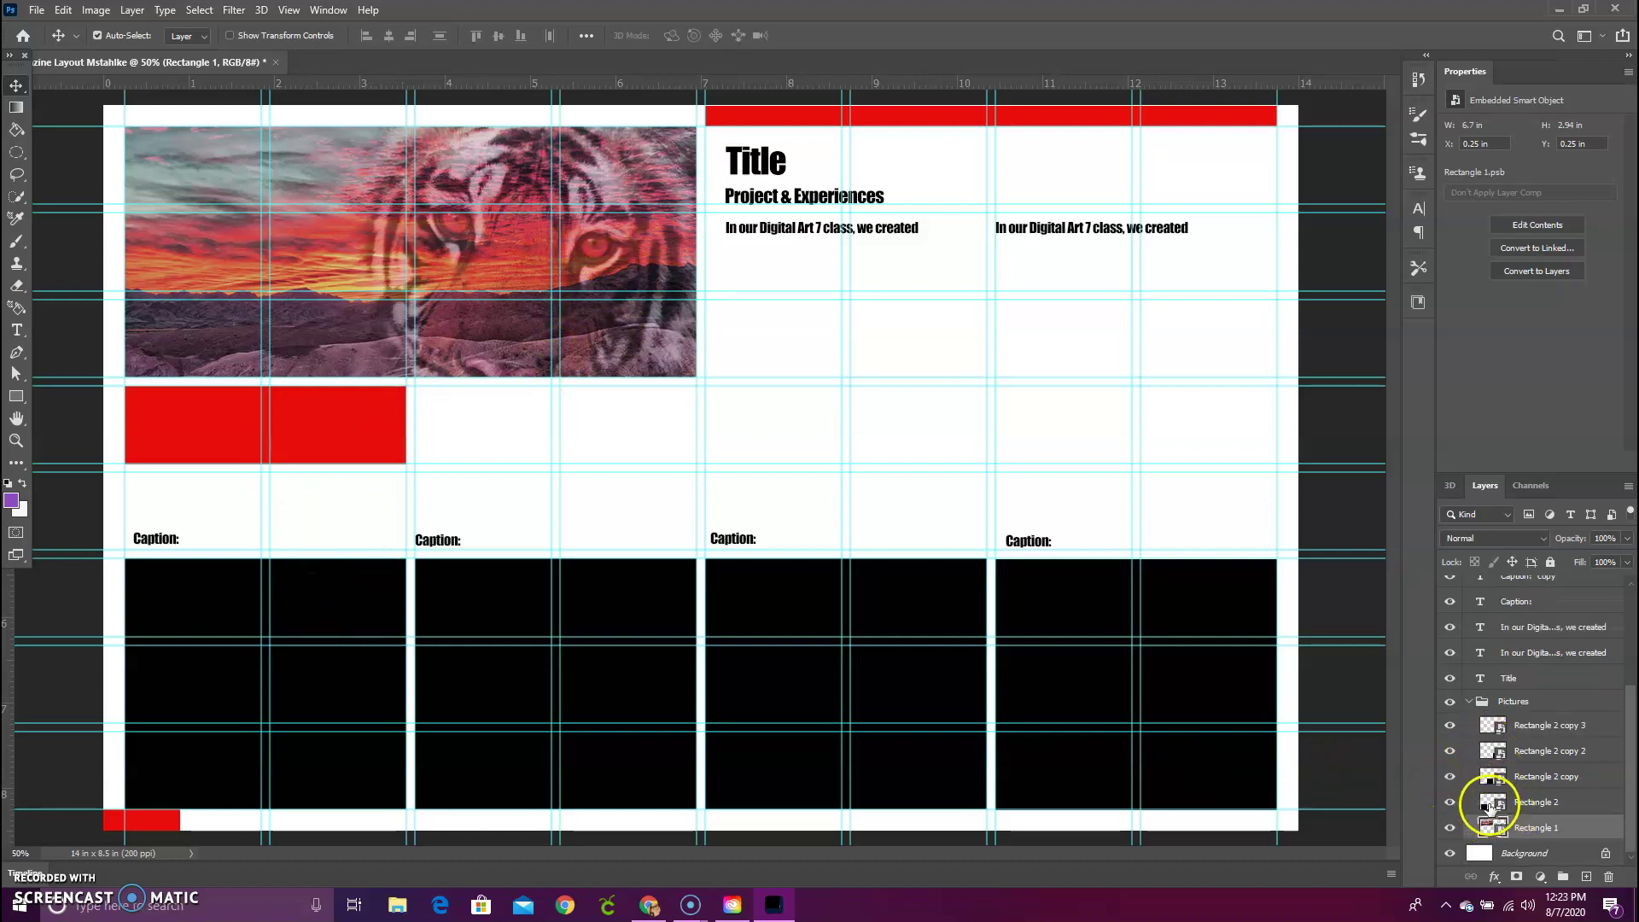
double_click(1489, 803)
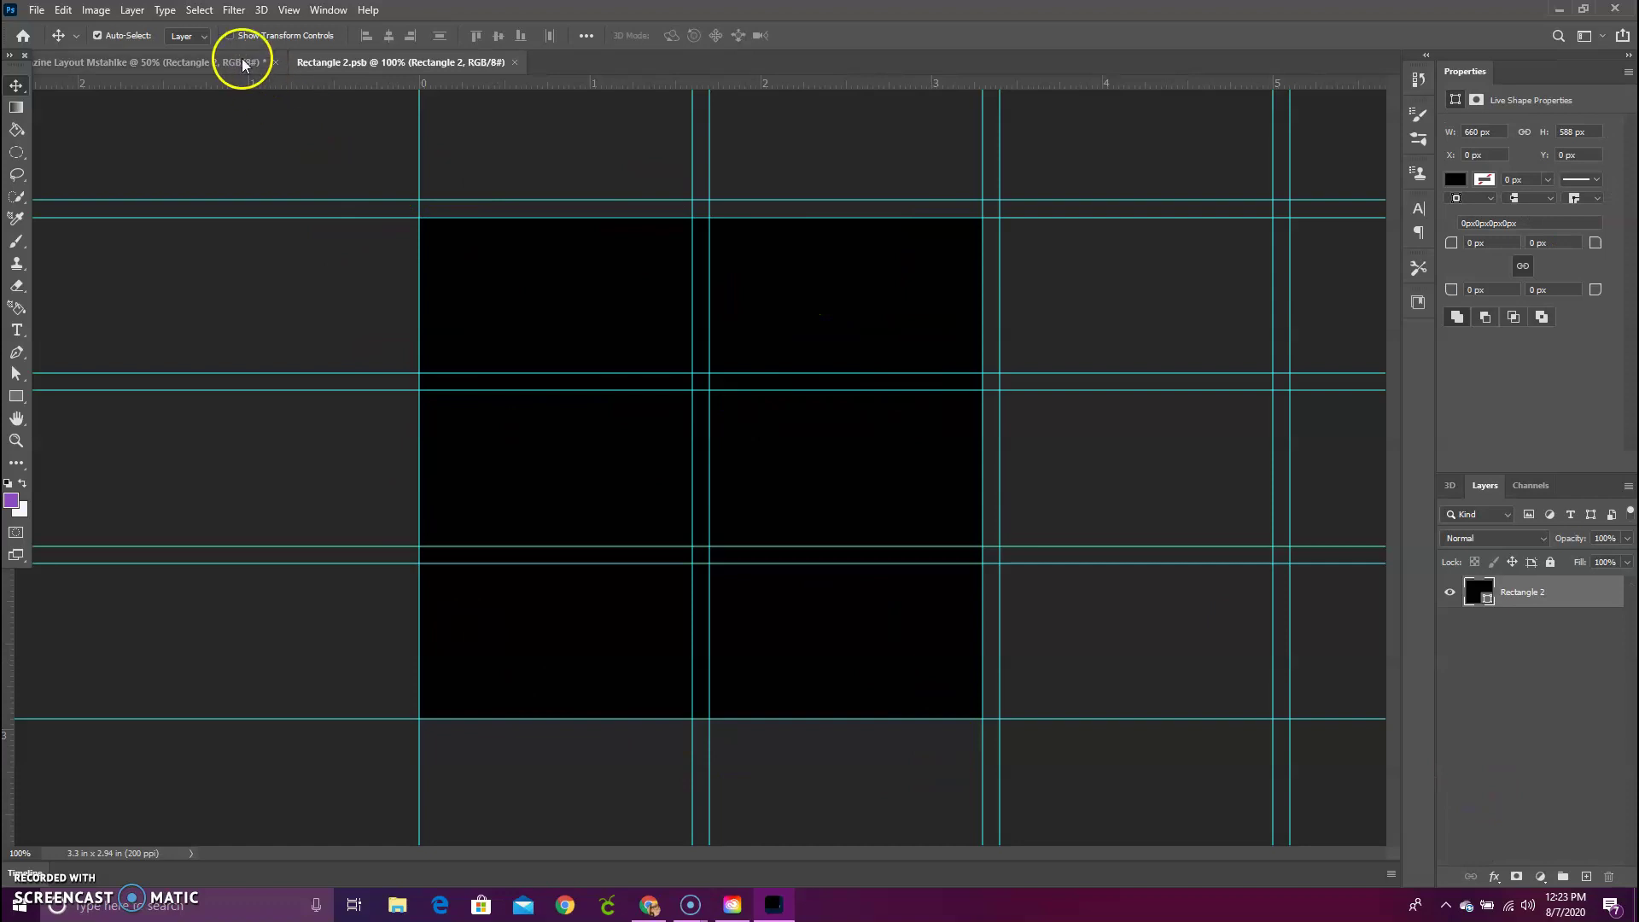
click(36, 10)
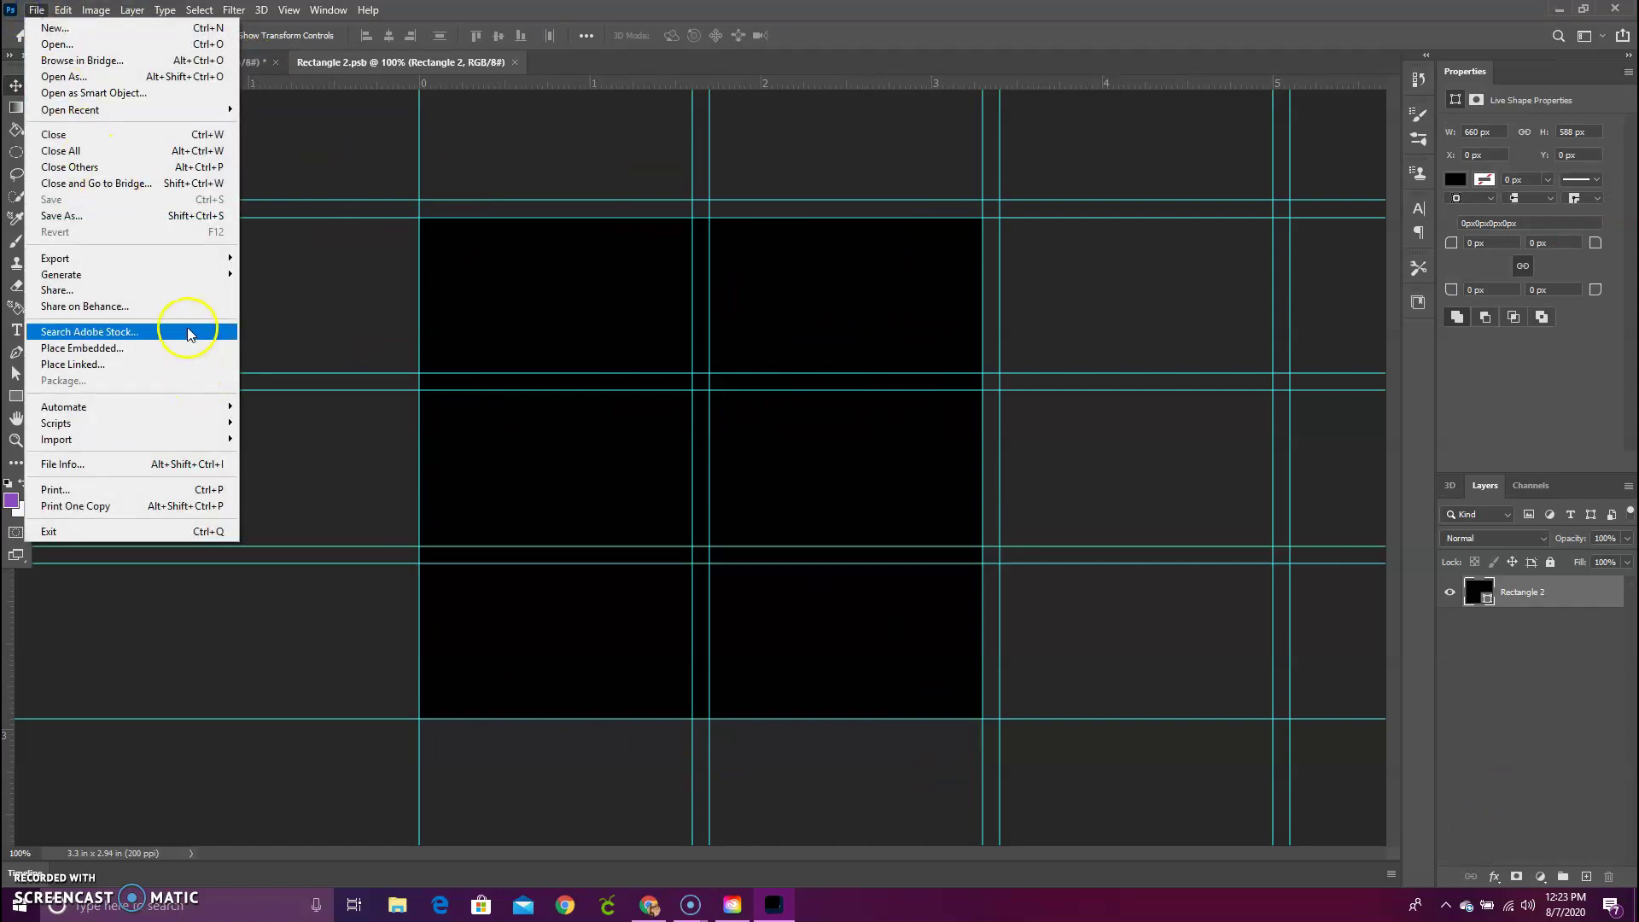
click(170, 348)
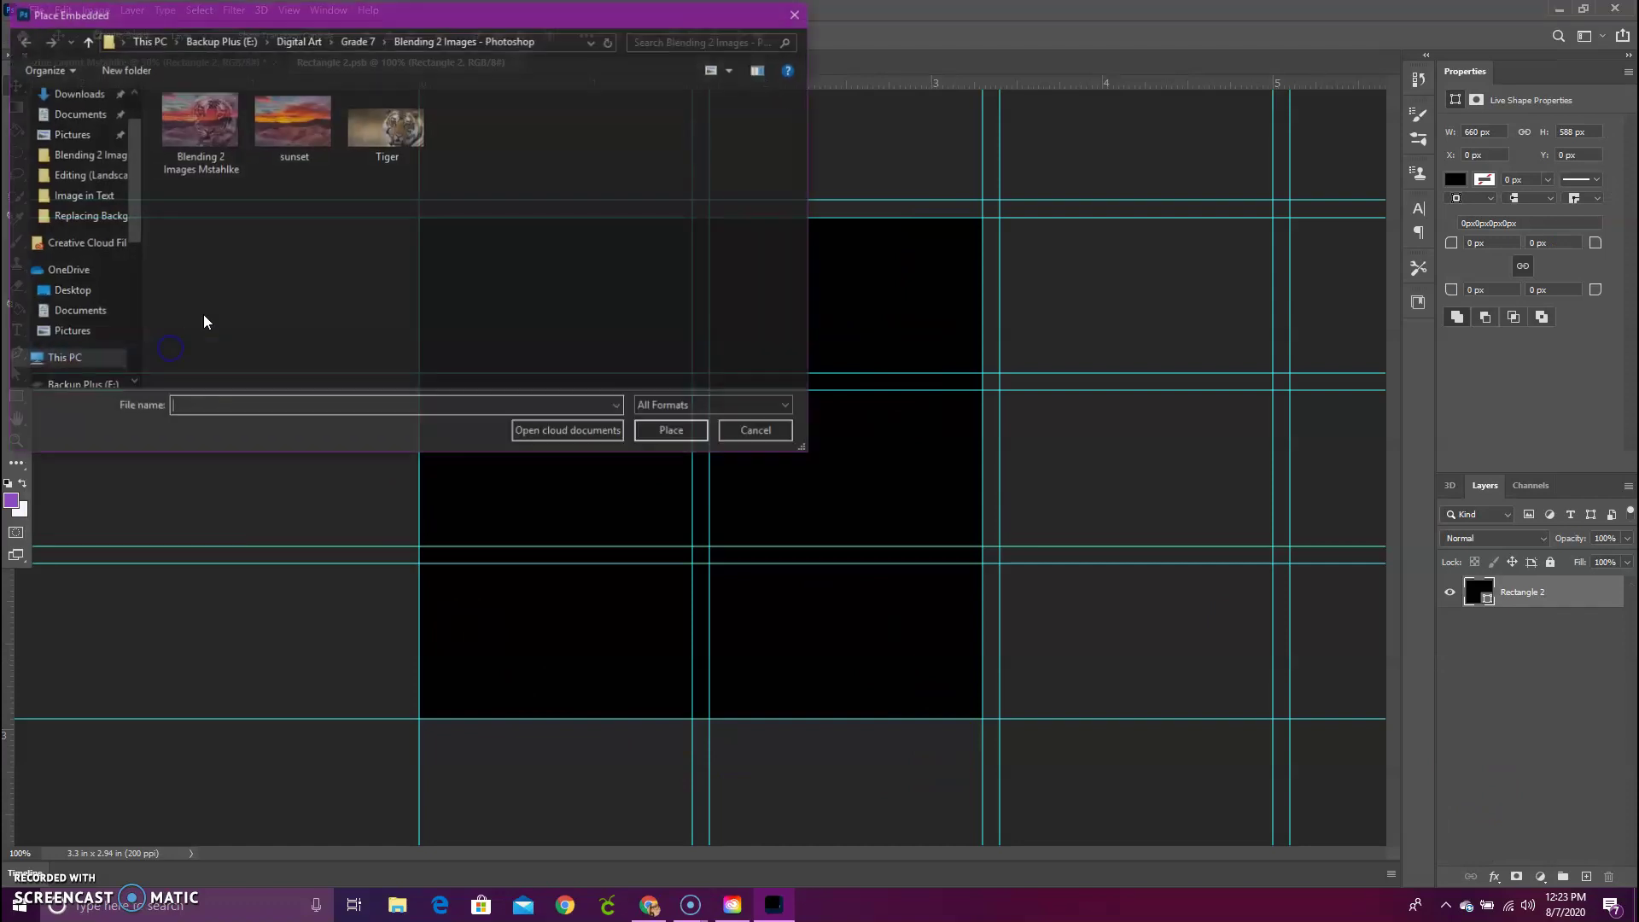
click(78, 175)
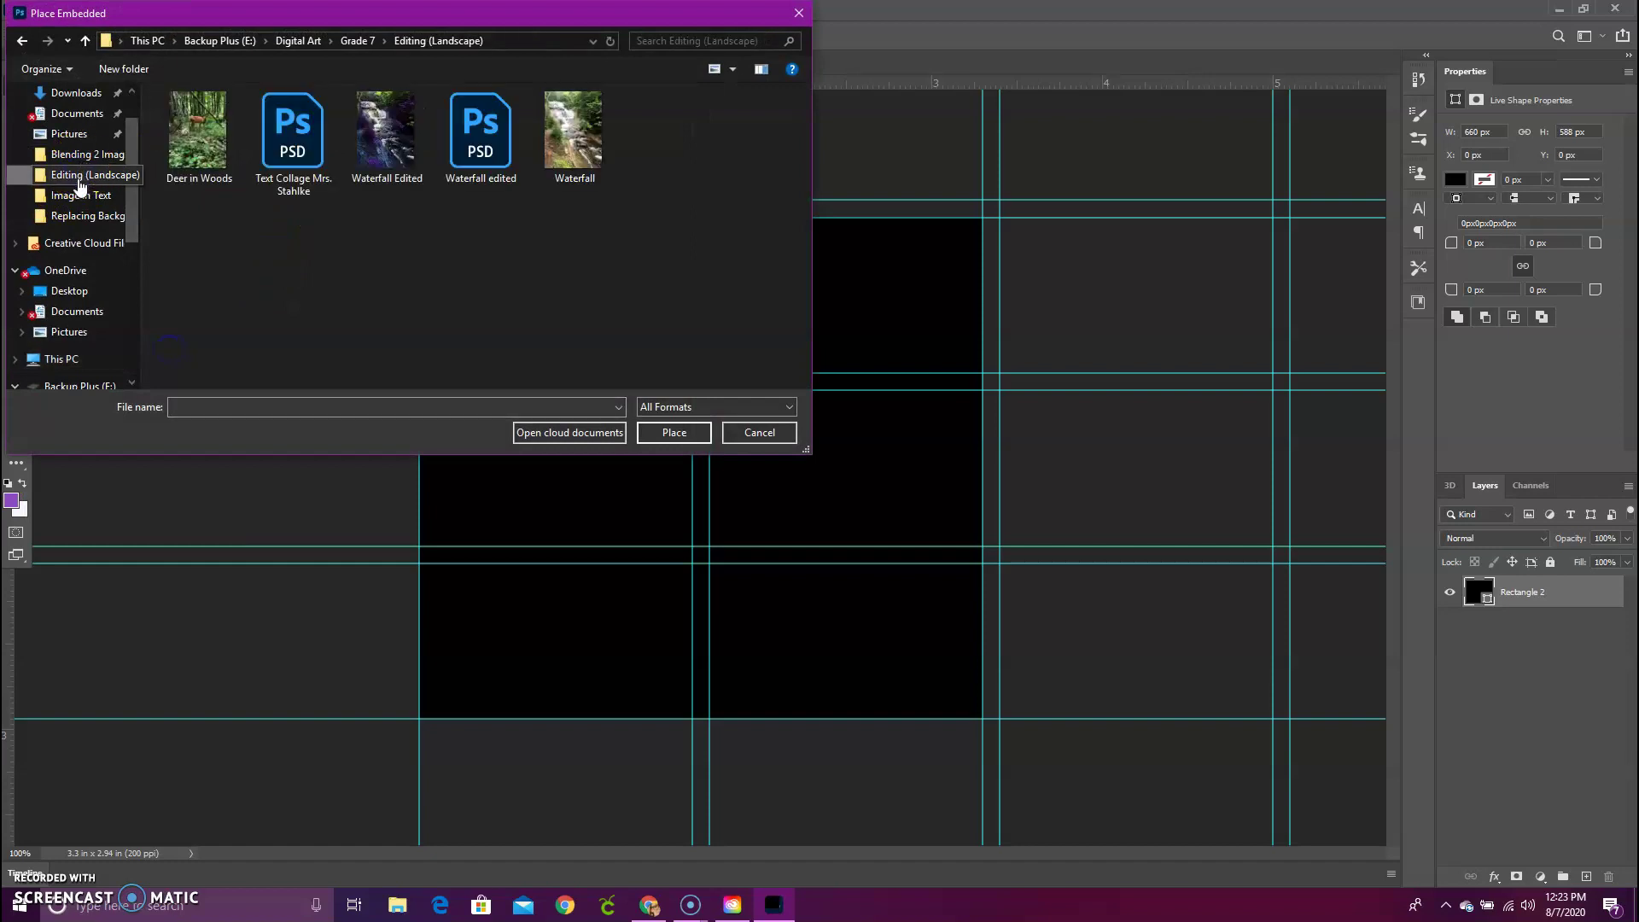
click(371, 150)
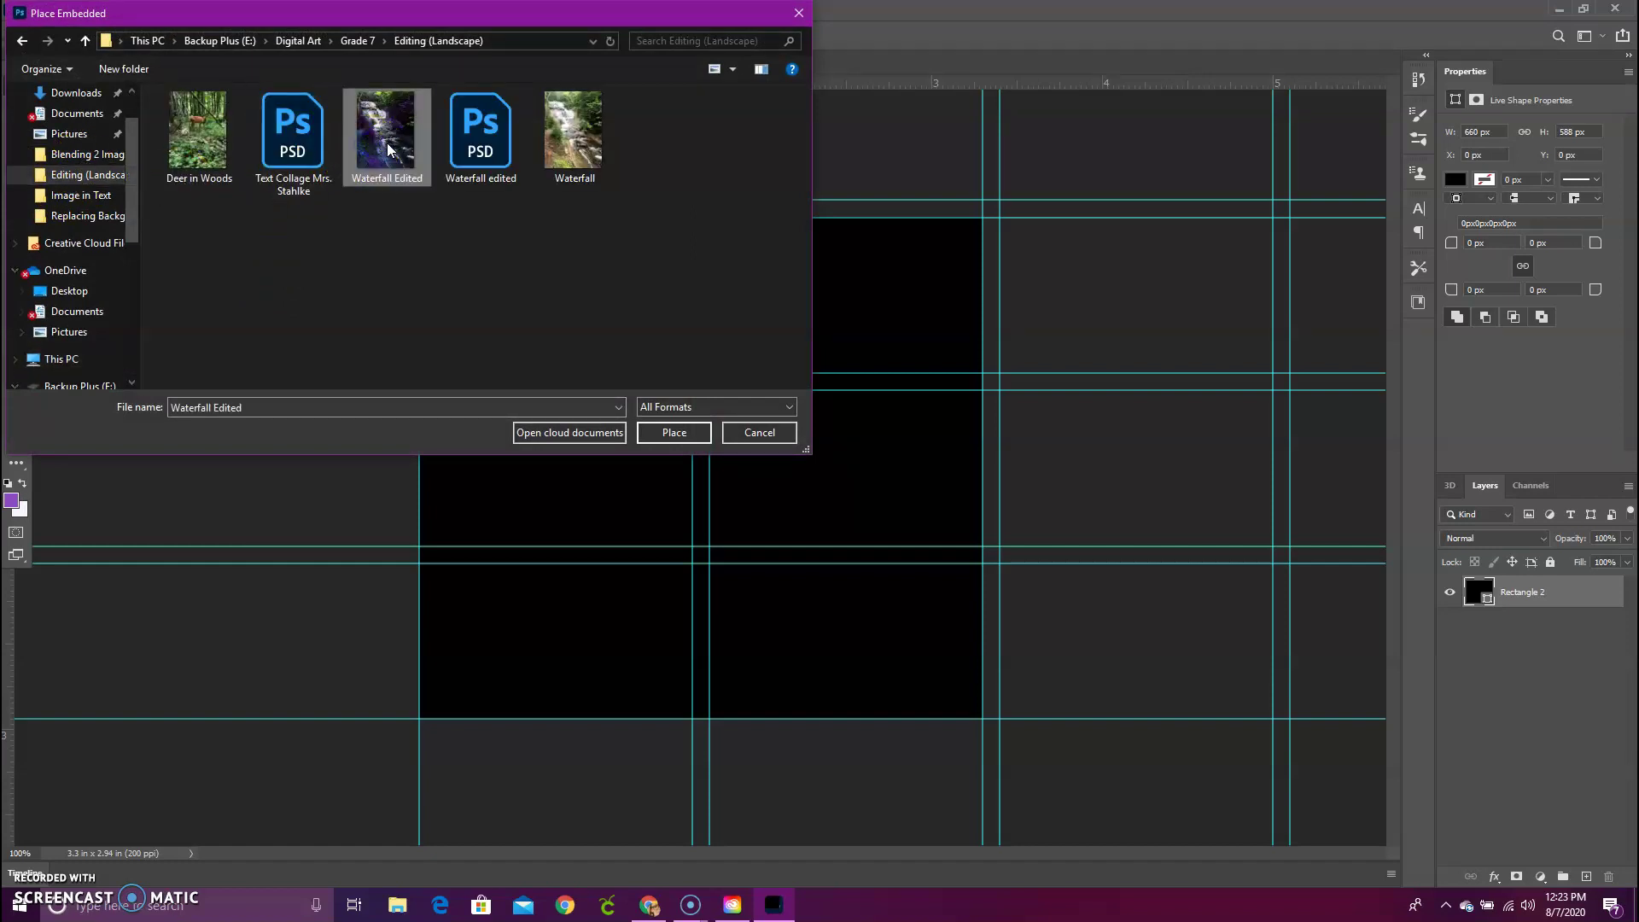
click(678, 435)
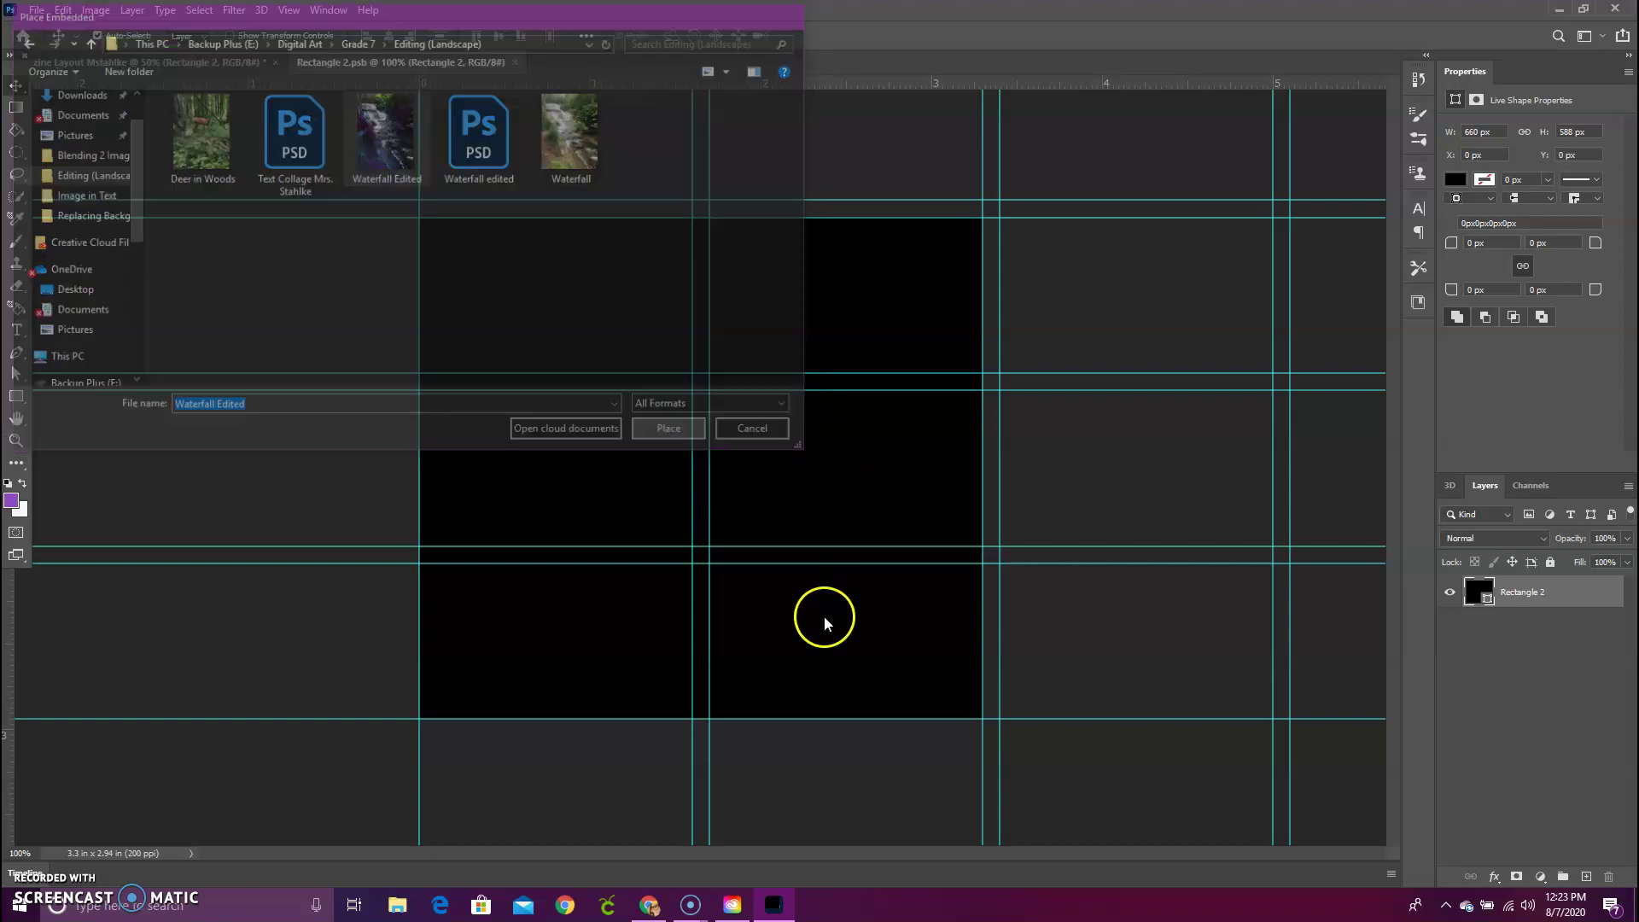
- Fit the waterfall picture over the black rectangle at about 38% scale, and save and close the Rectangle 2 contents
drag(763, 291, 650, 232)
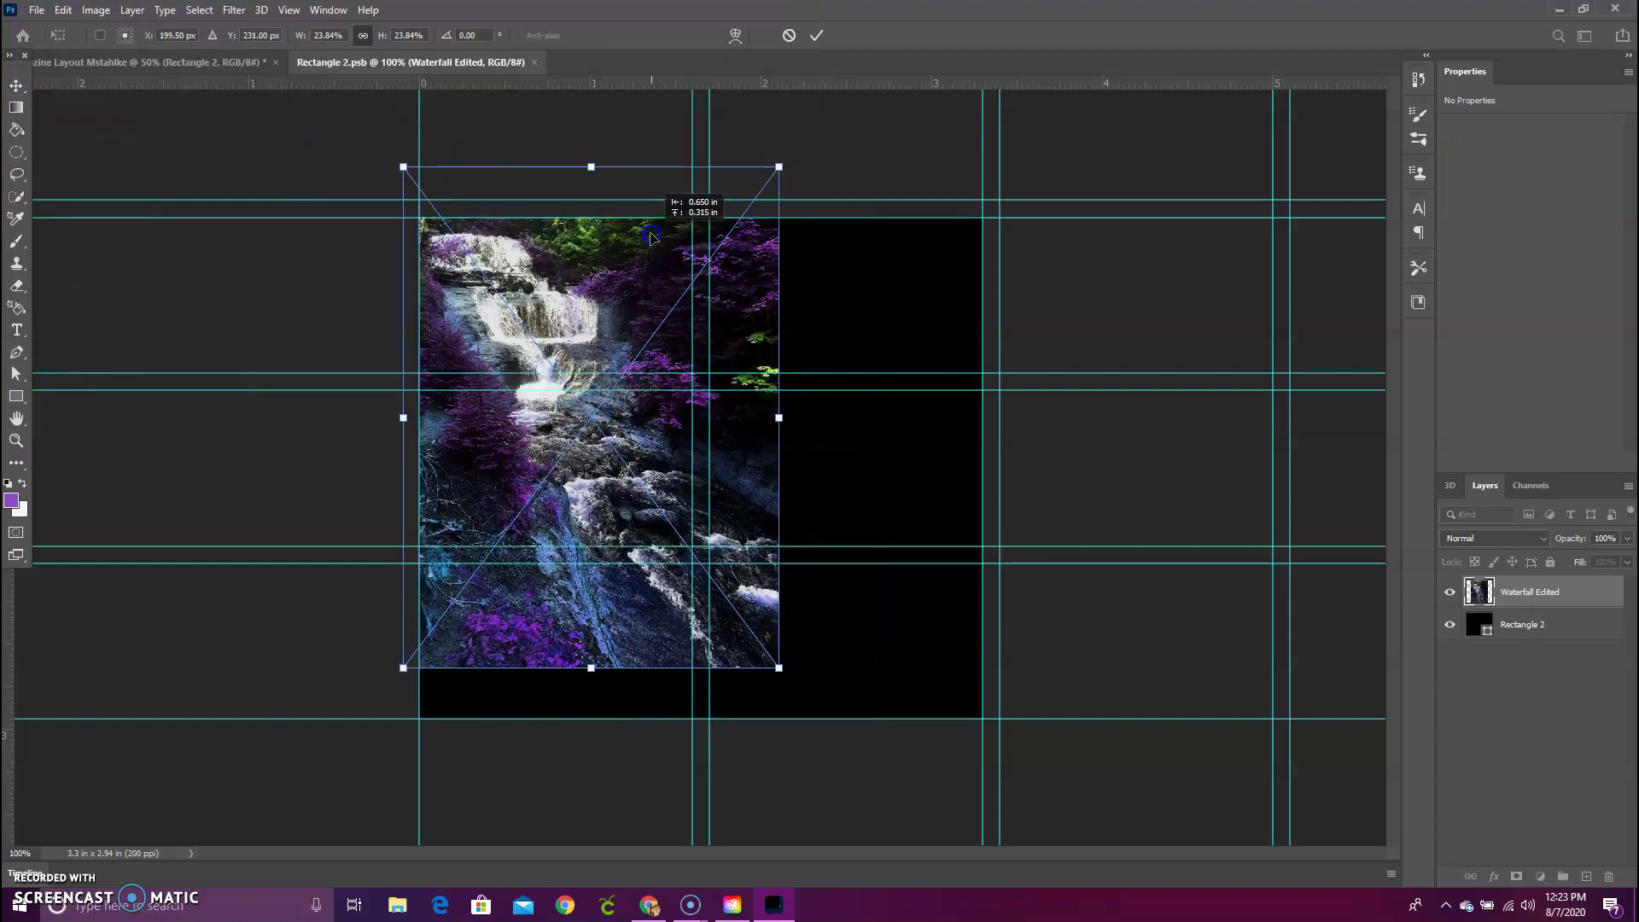
drag(774, 657, 996, 921)
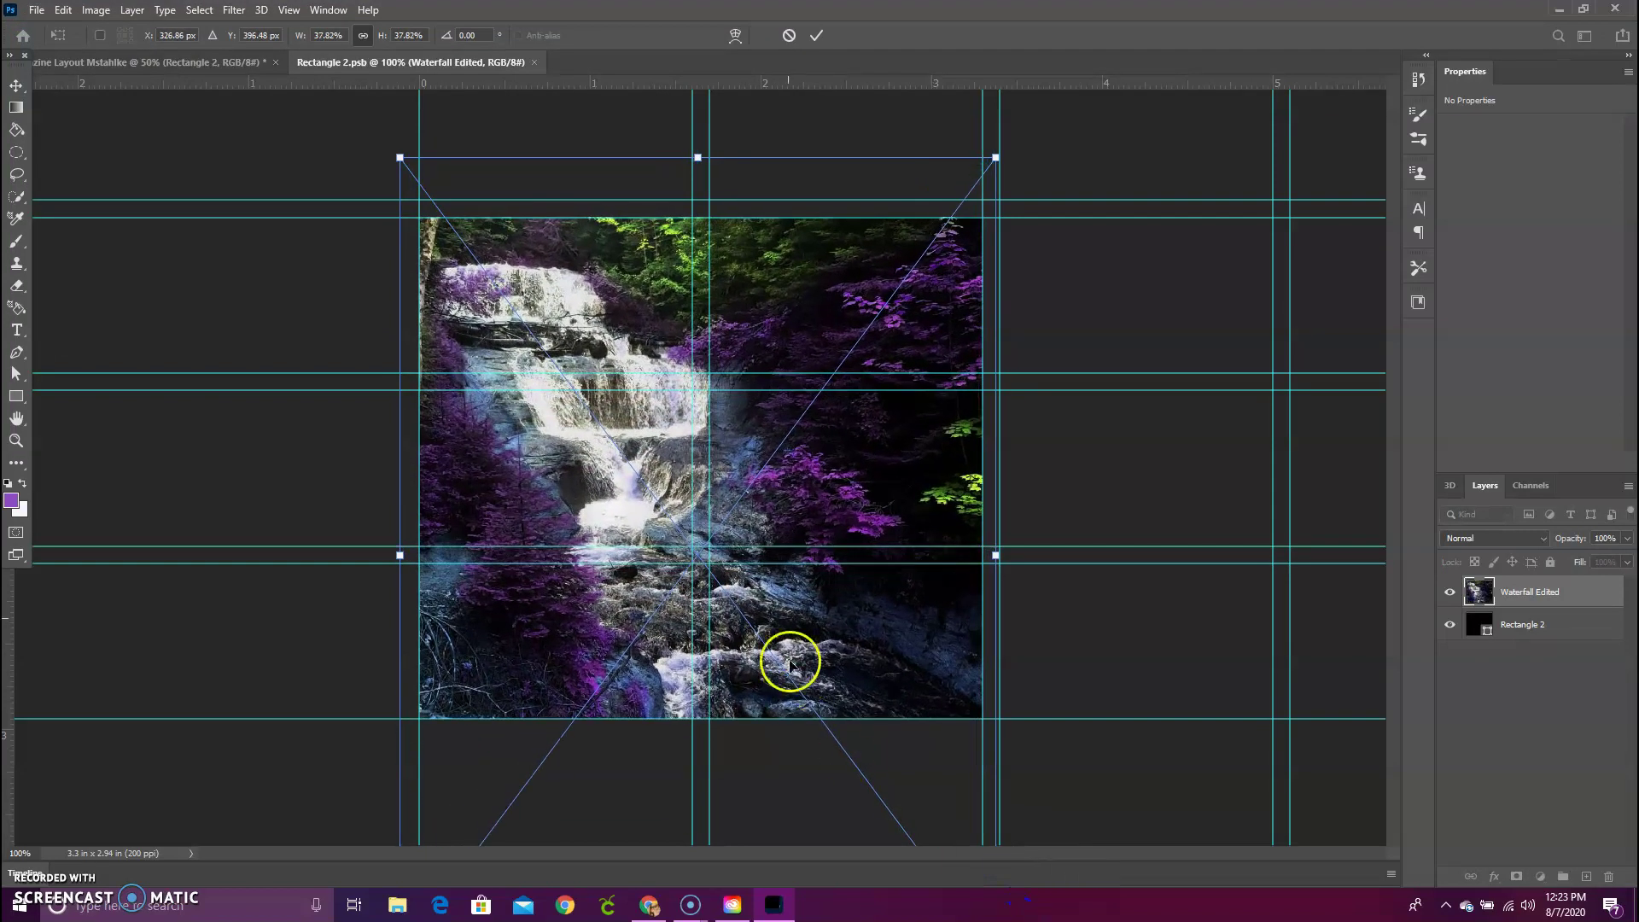
drag(803, 264, 822, 295)
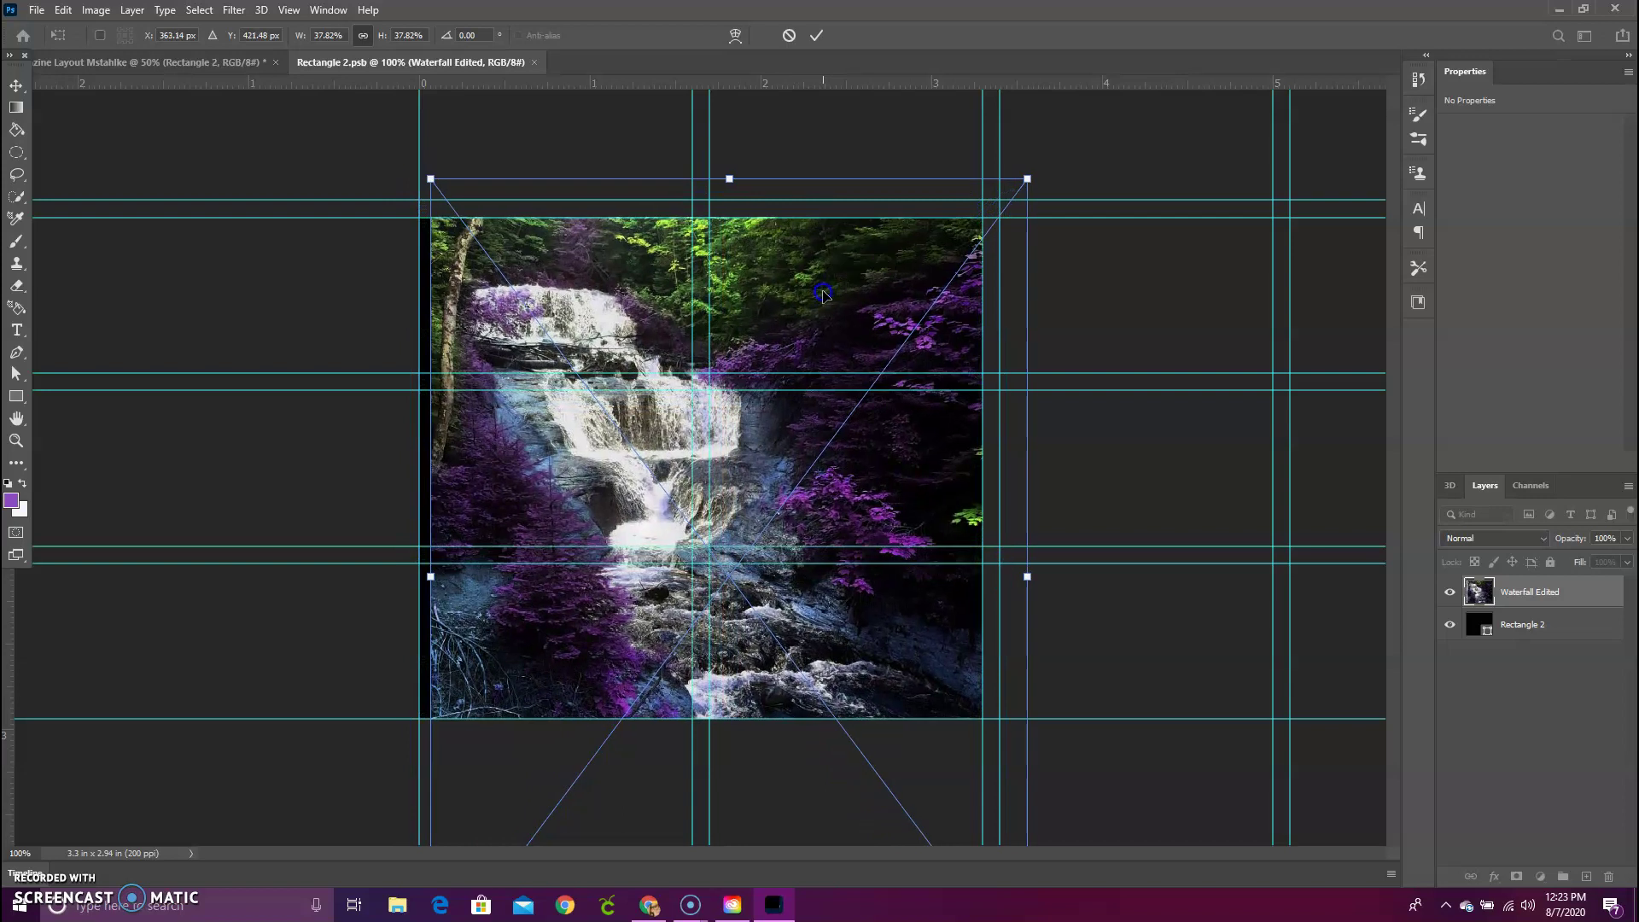
click(818, 44)
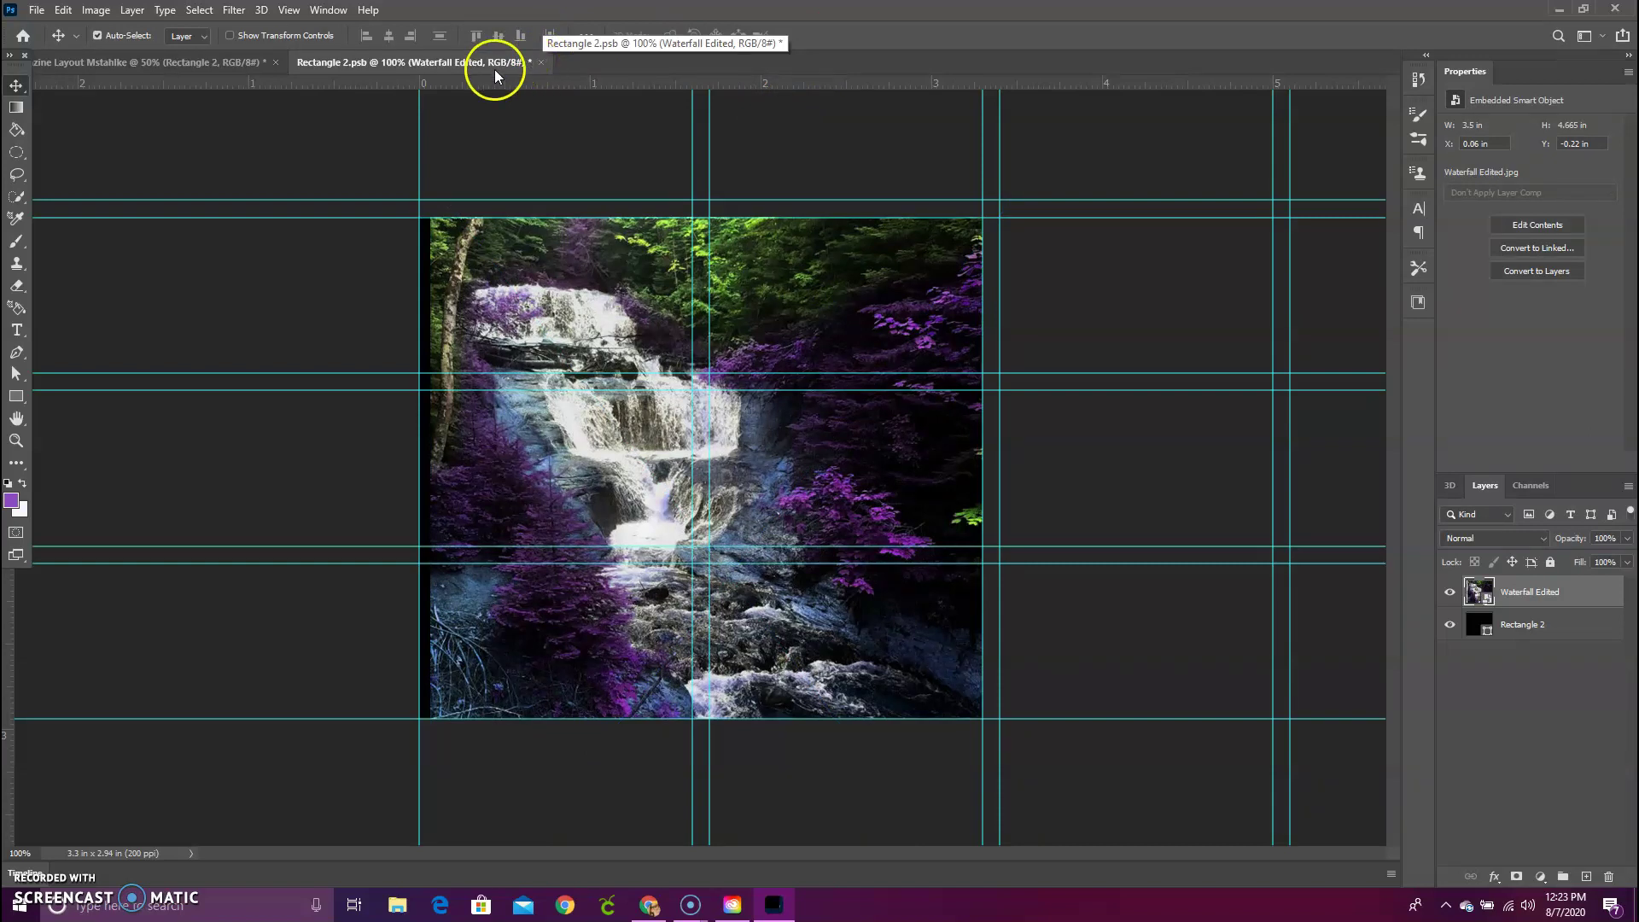
click(542, 62)
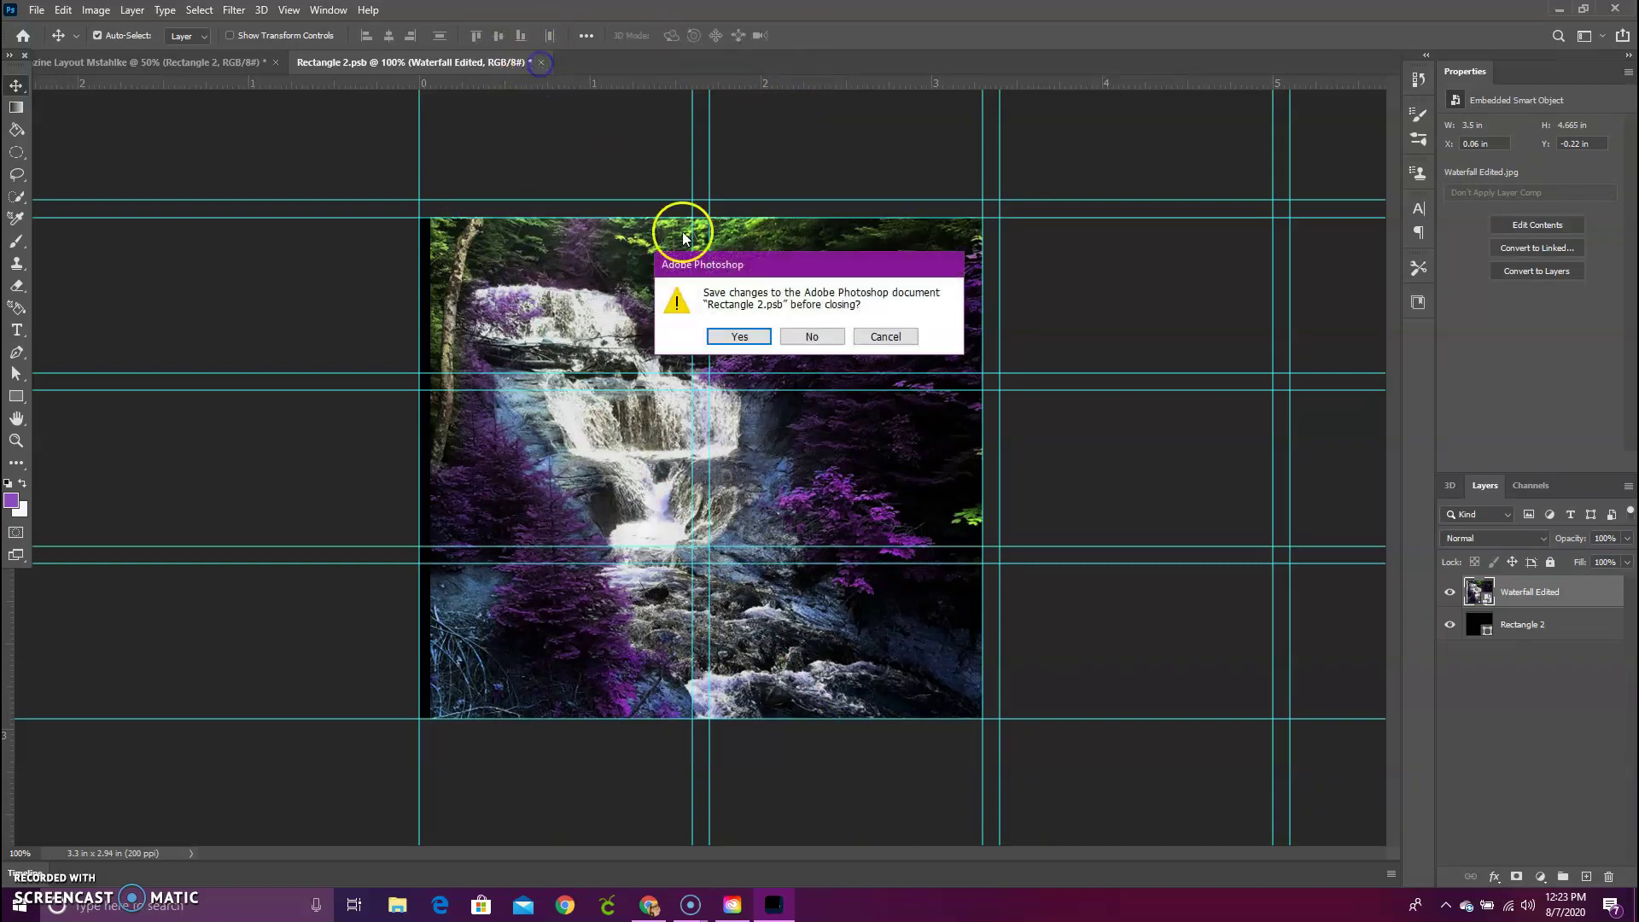
click(748, 345)
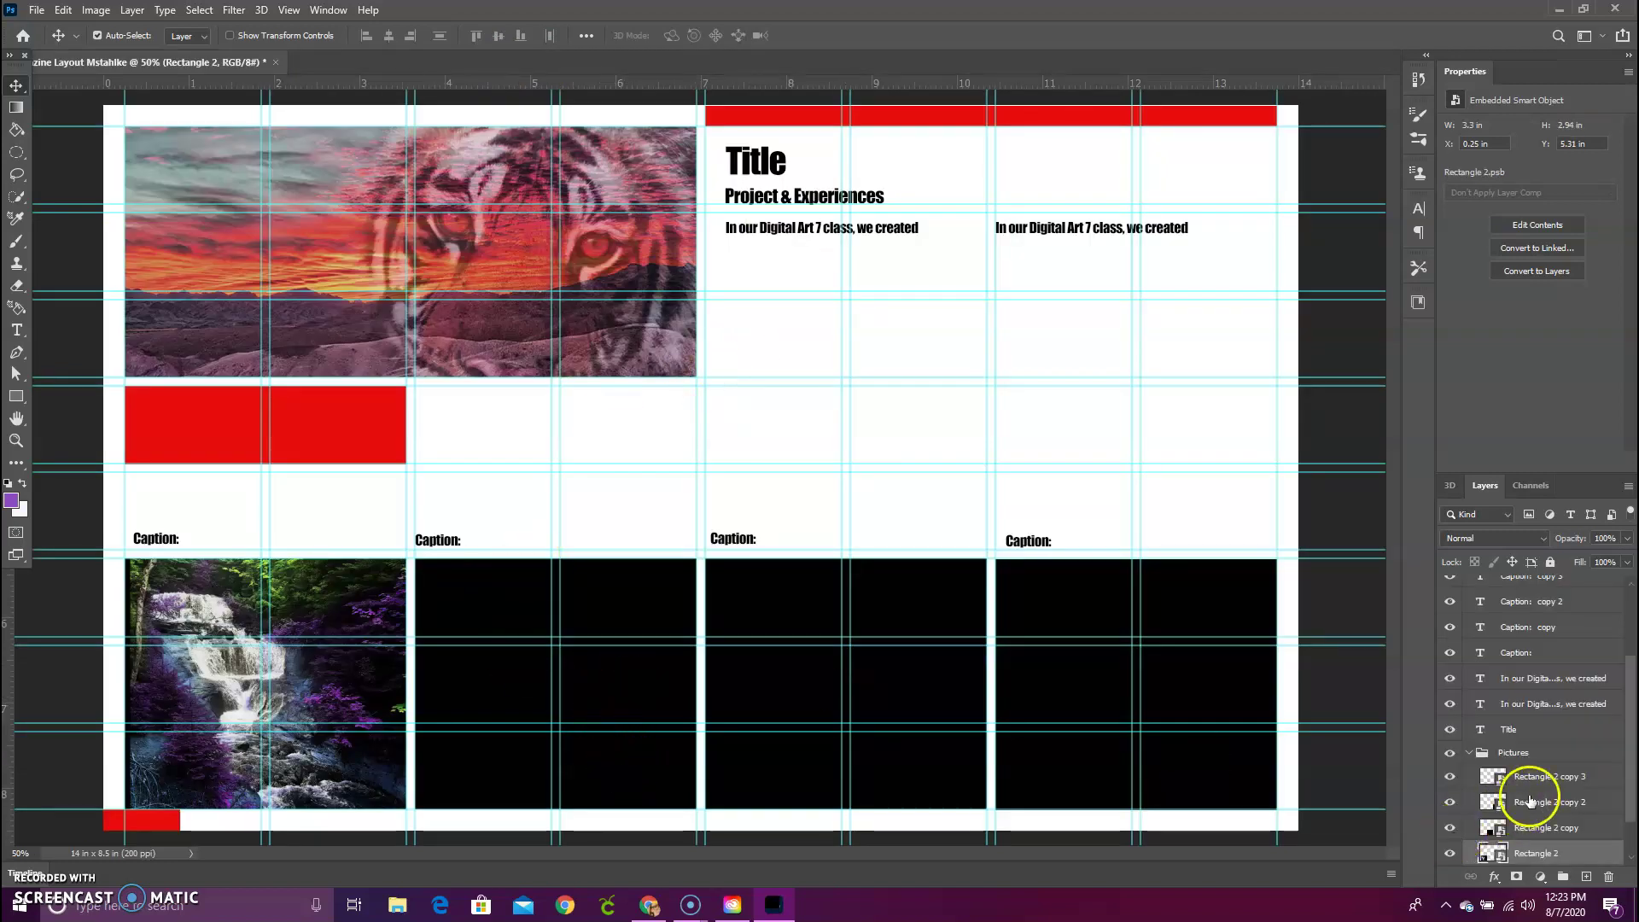
- Open the Rectangle 2 copy smart object's contents and embed the Earth without Art JPG from the Image in Text folder
double_click(1489, 827)
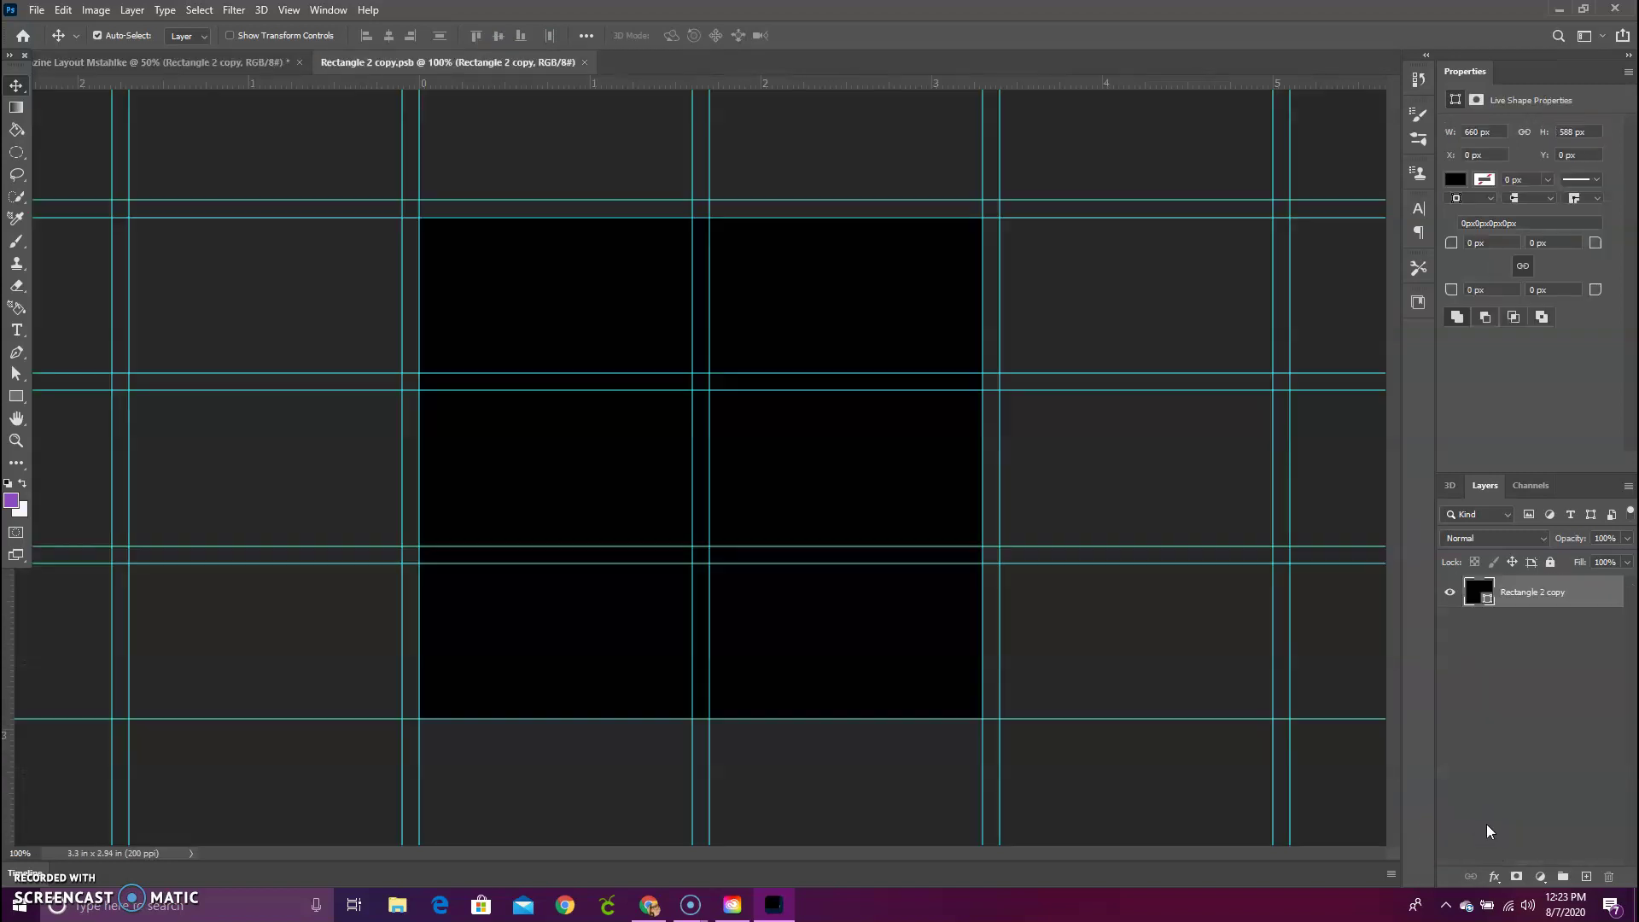
click(34, 10)
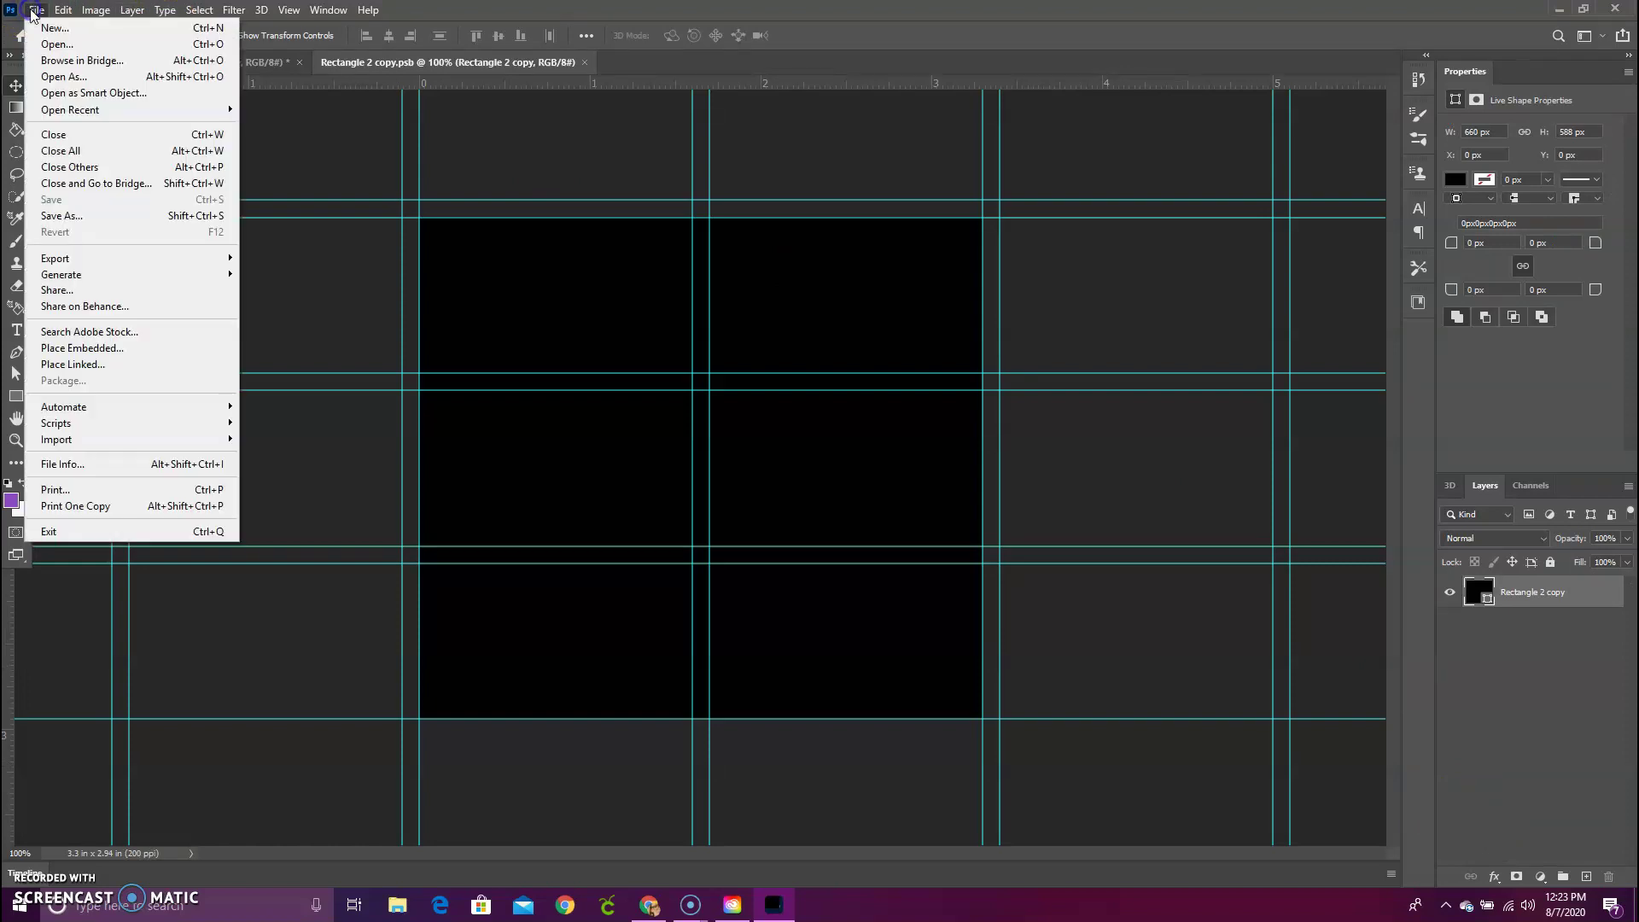
click(104, 350)
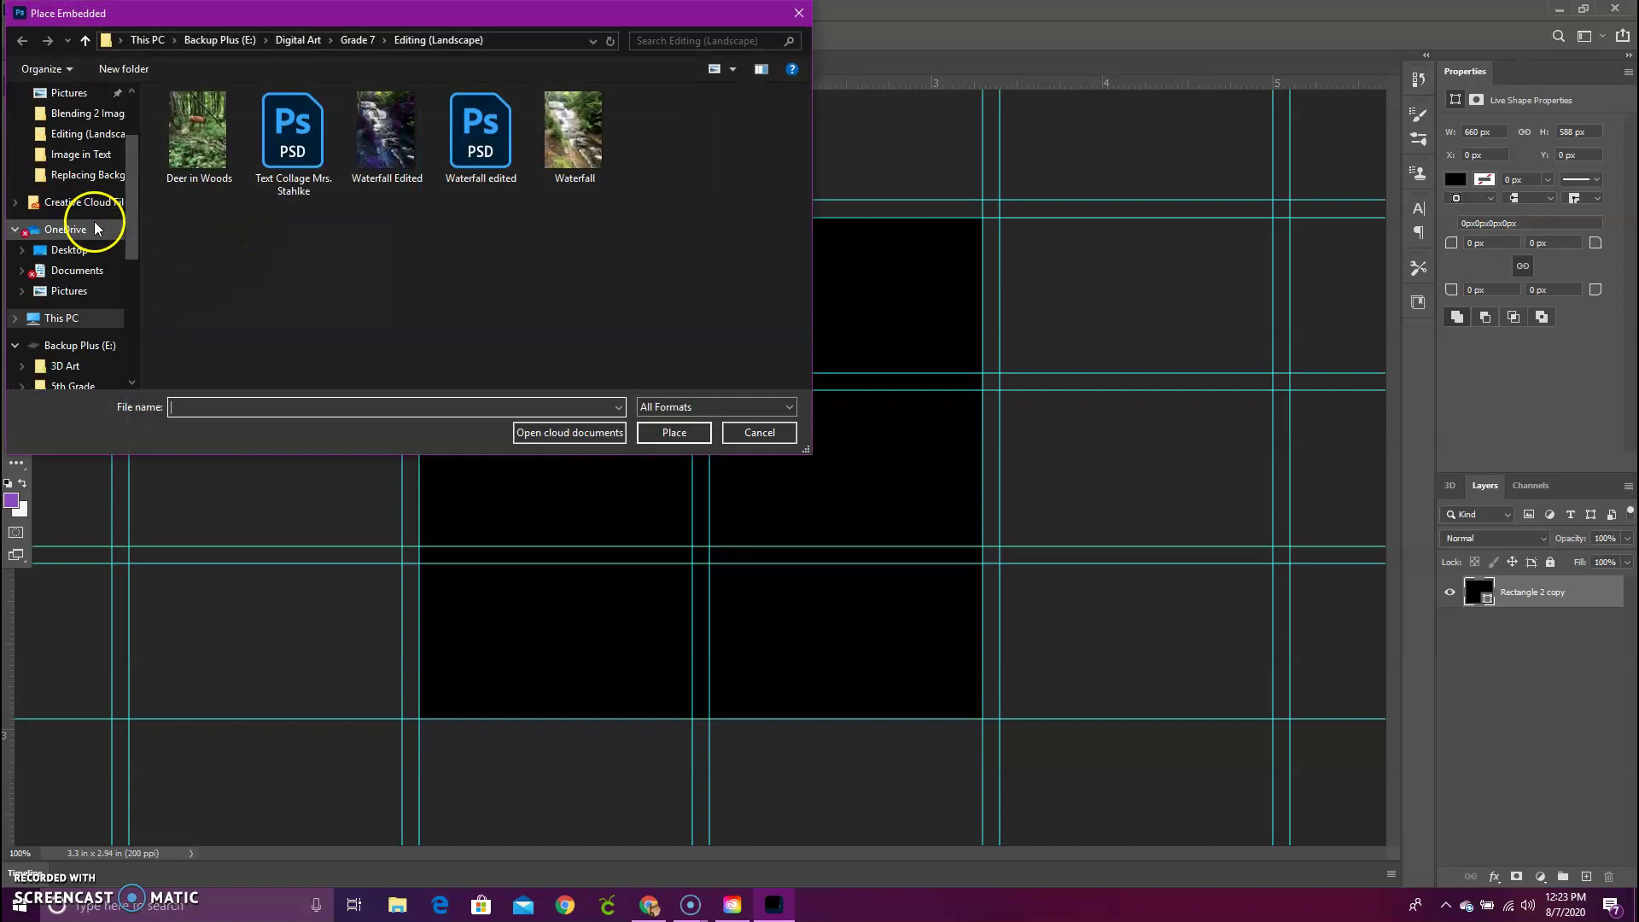
scroll(76, 247, up, 2)
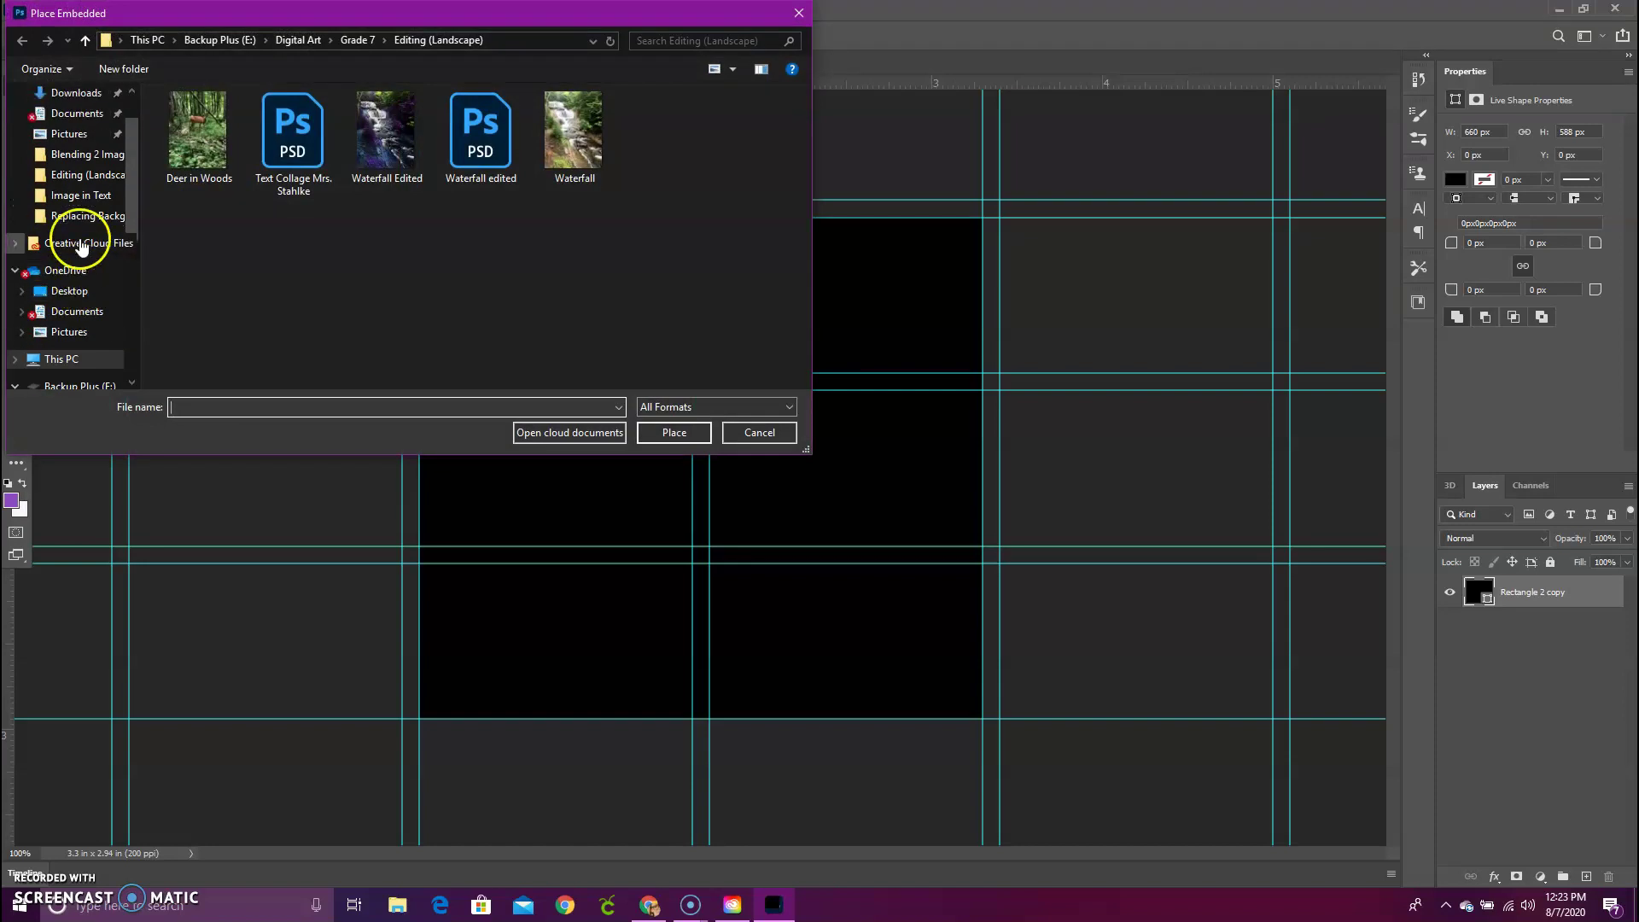
click(100, 198)
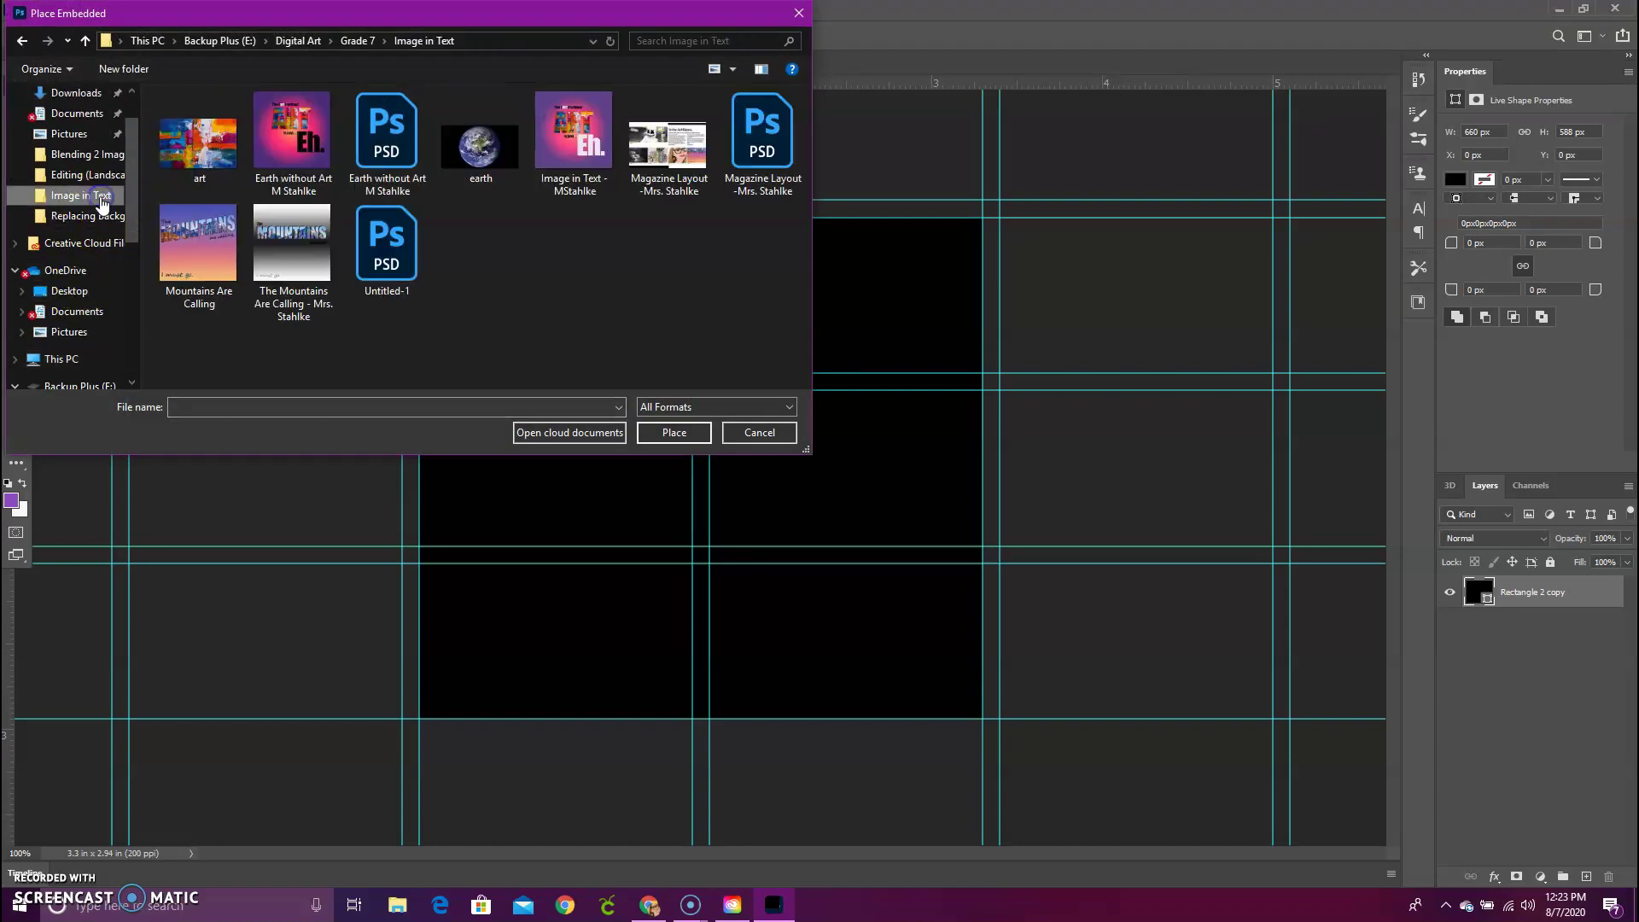
double_click(298, 144)
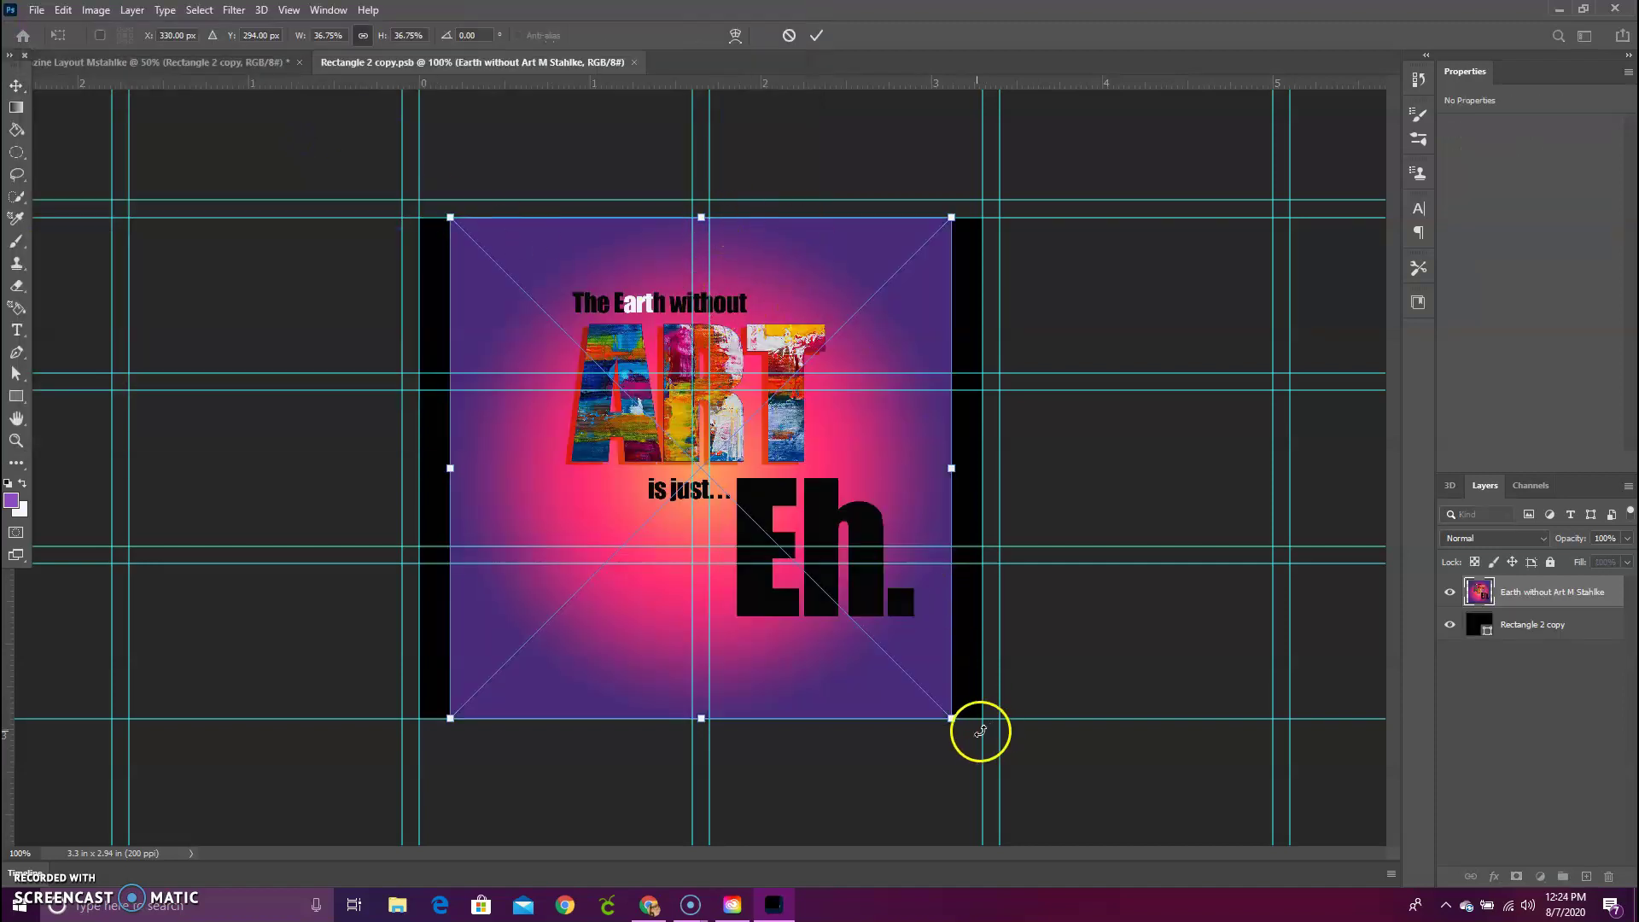
- Scale the Earth without Art picture to about 44%, center it over the black rectangle's width, and save and close the contents
drag(953, 718, 1050, 816)
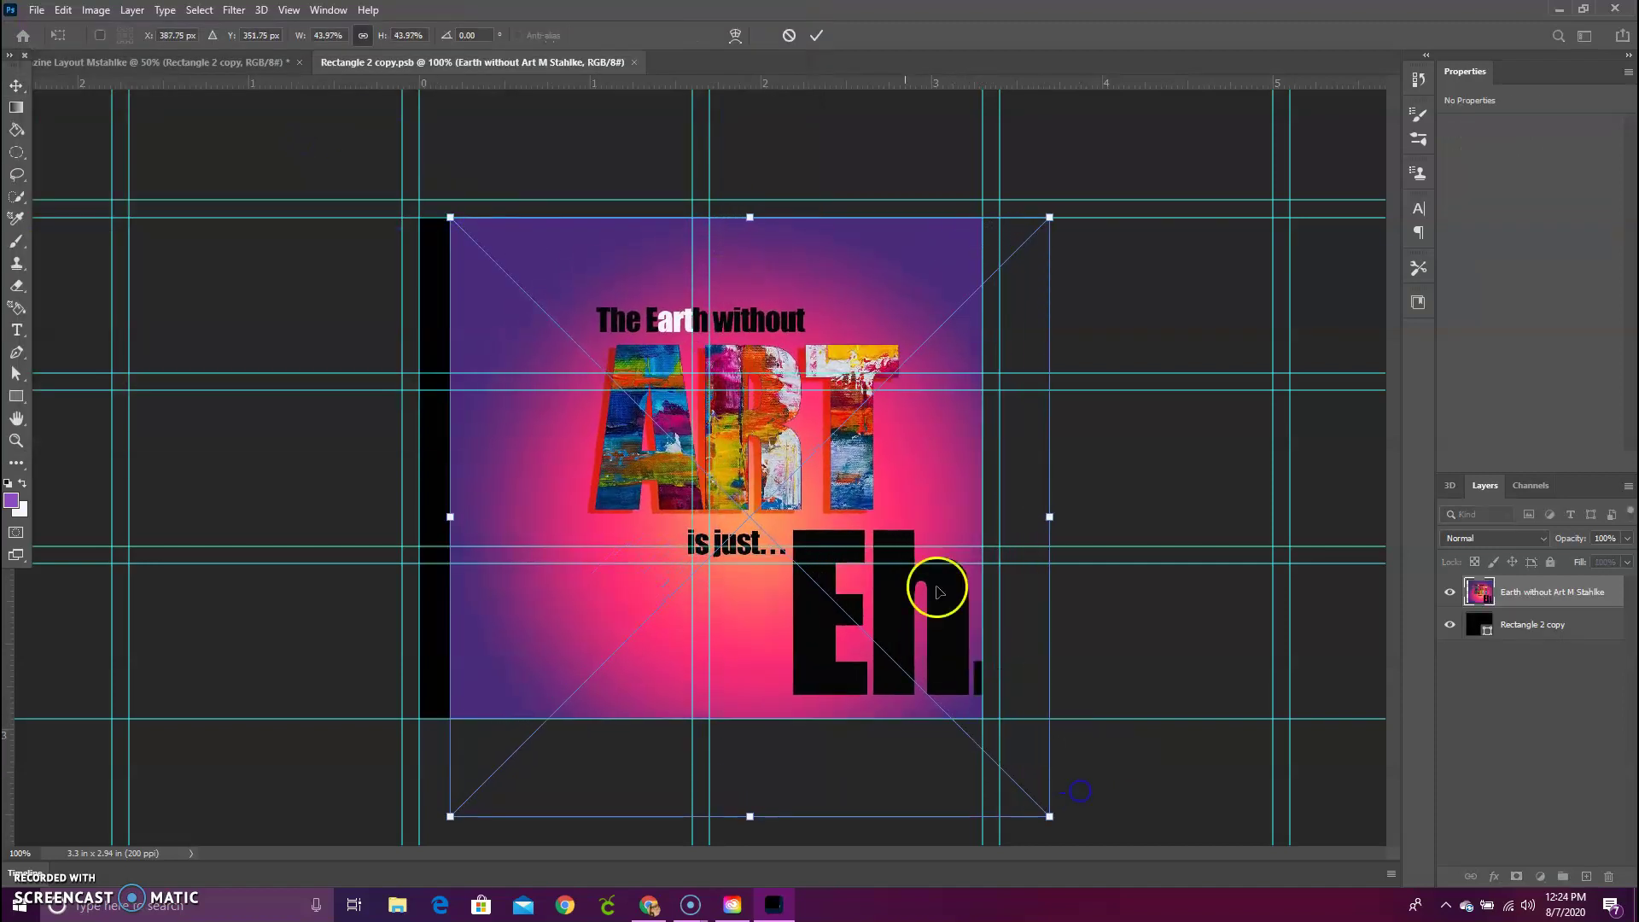
drag(903, 455, 862, 452)
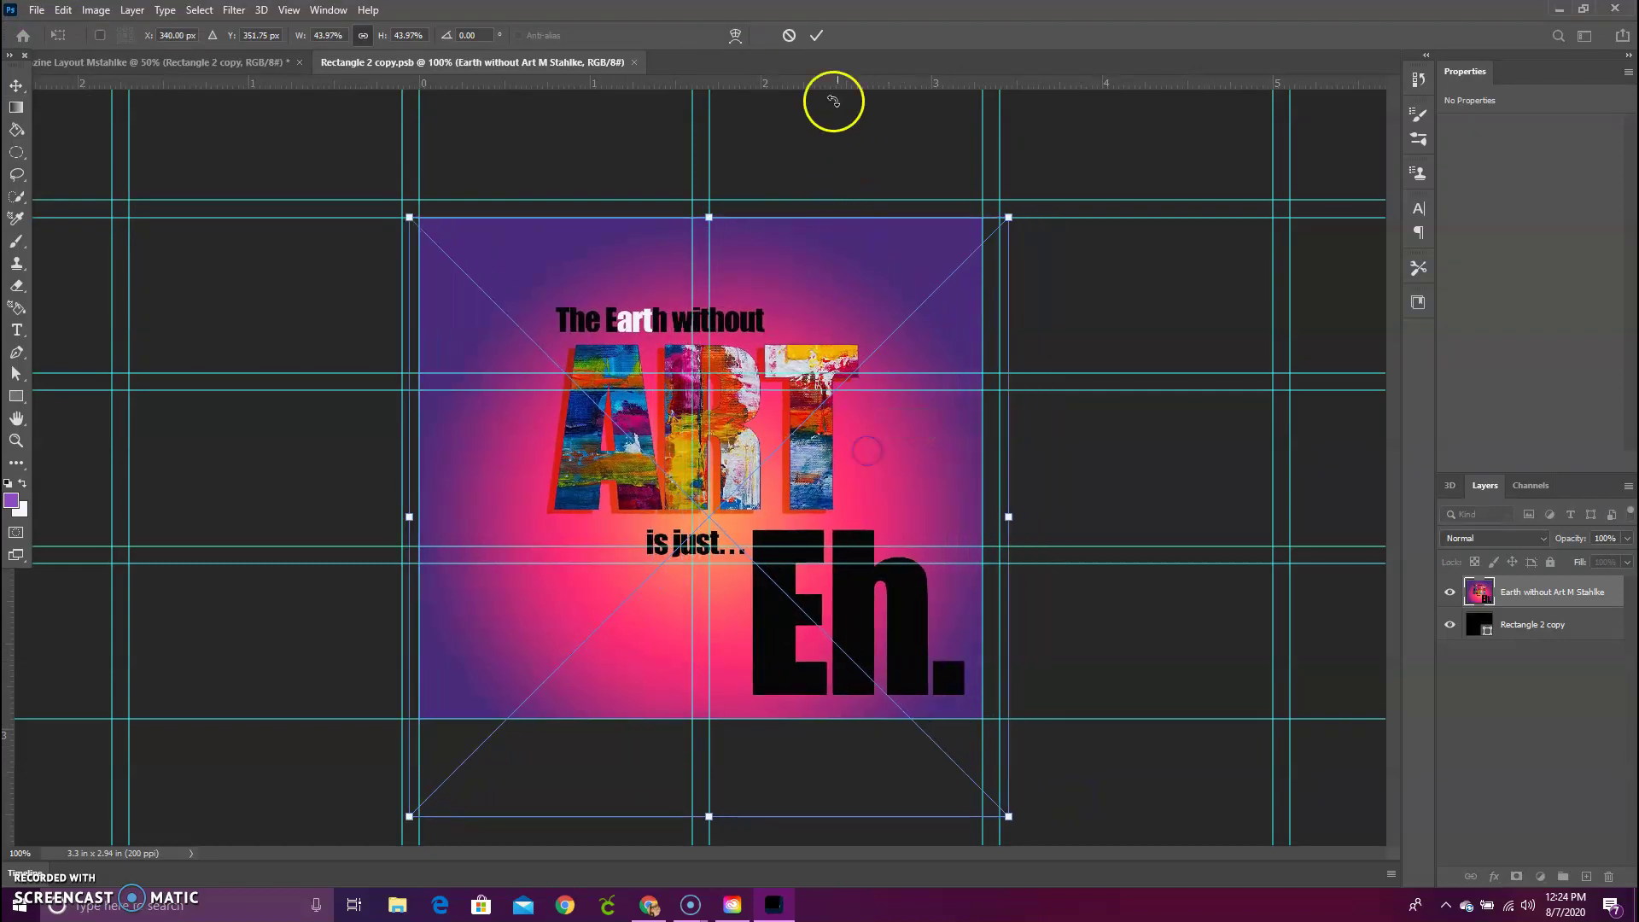
click(818, 36)
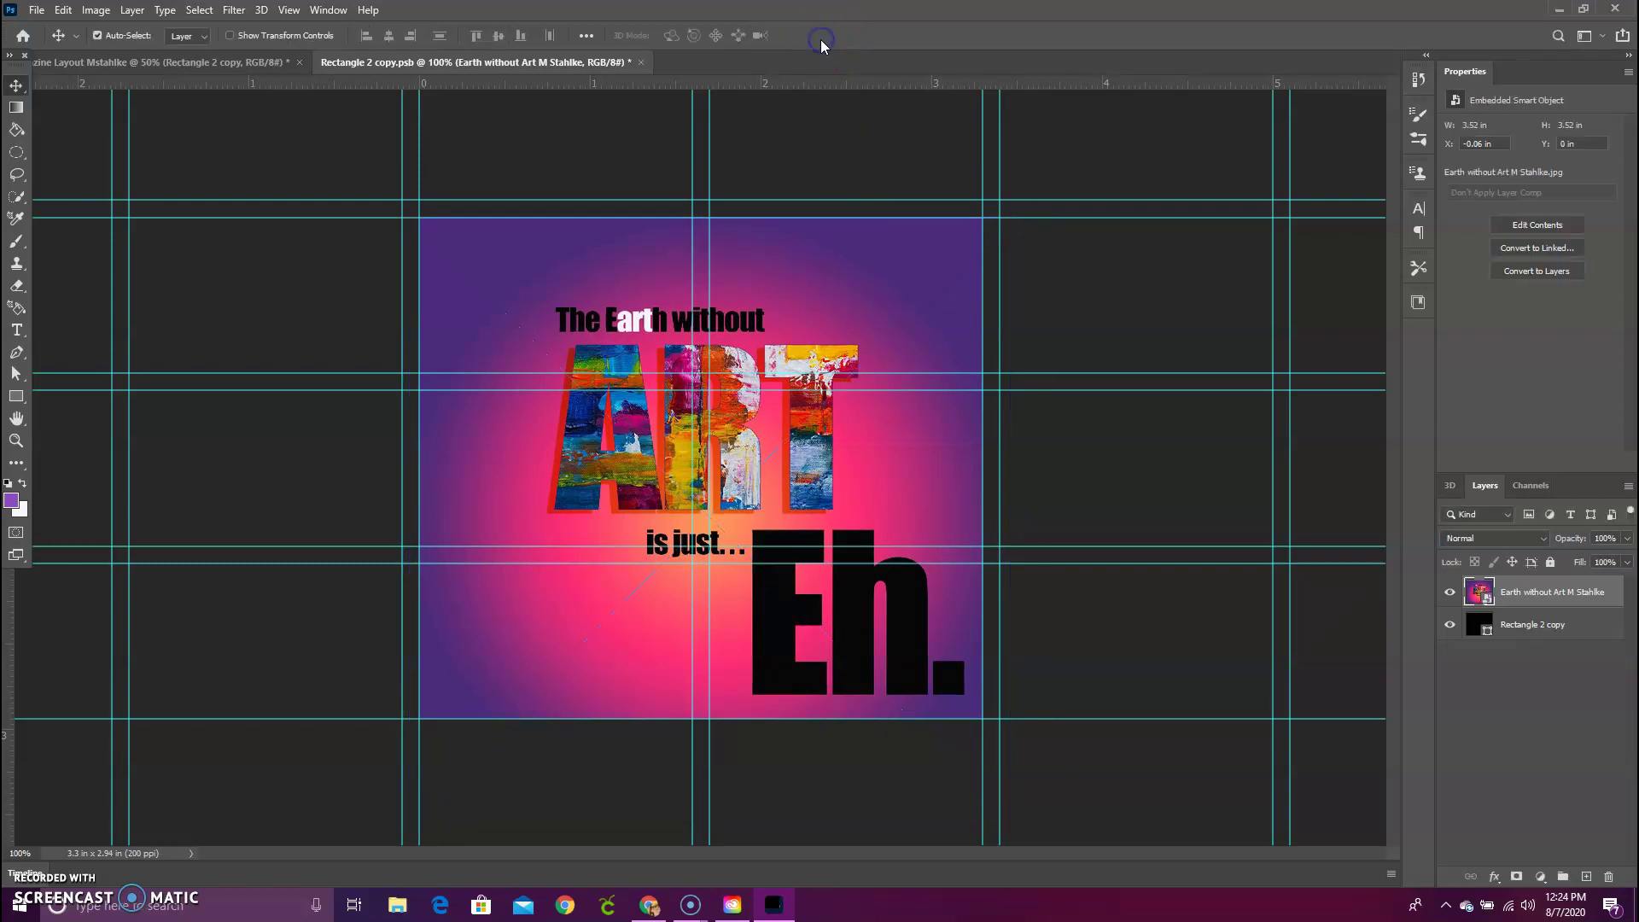
click(642, 64)
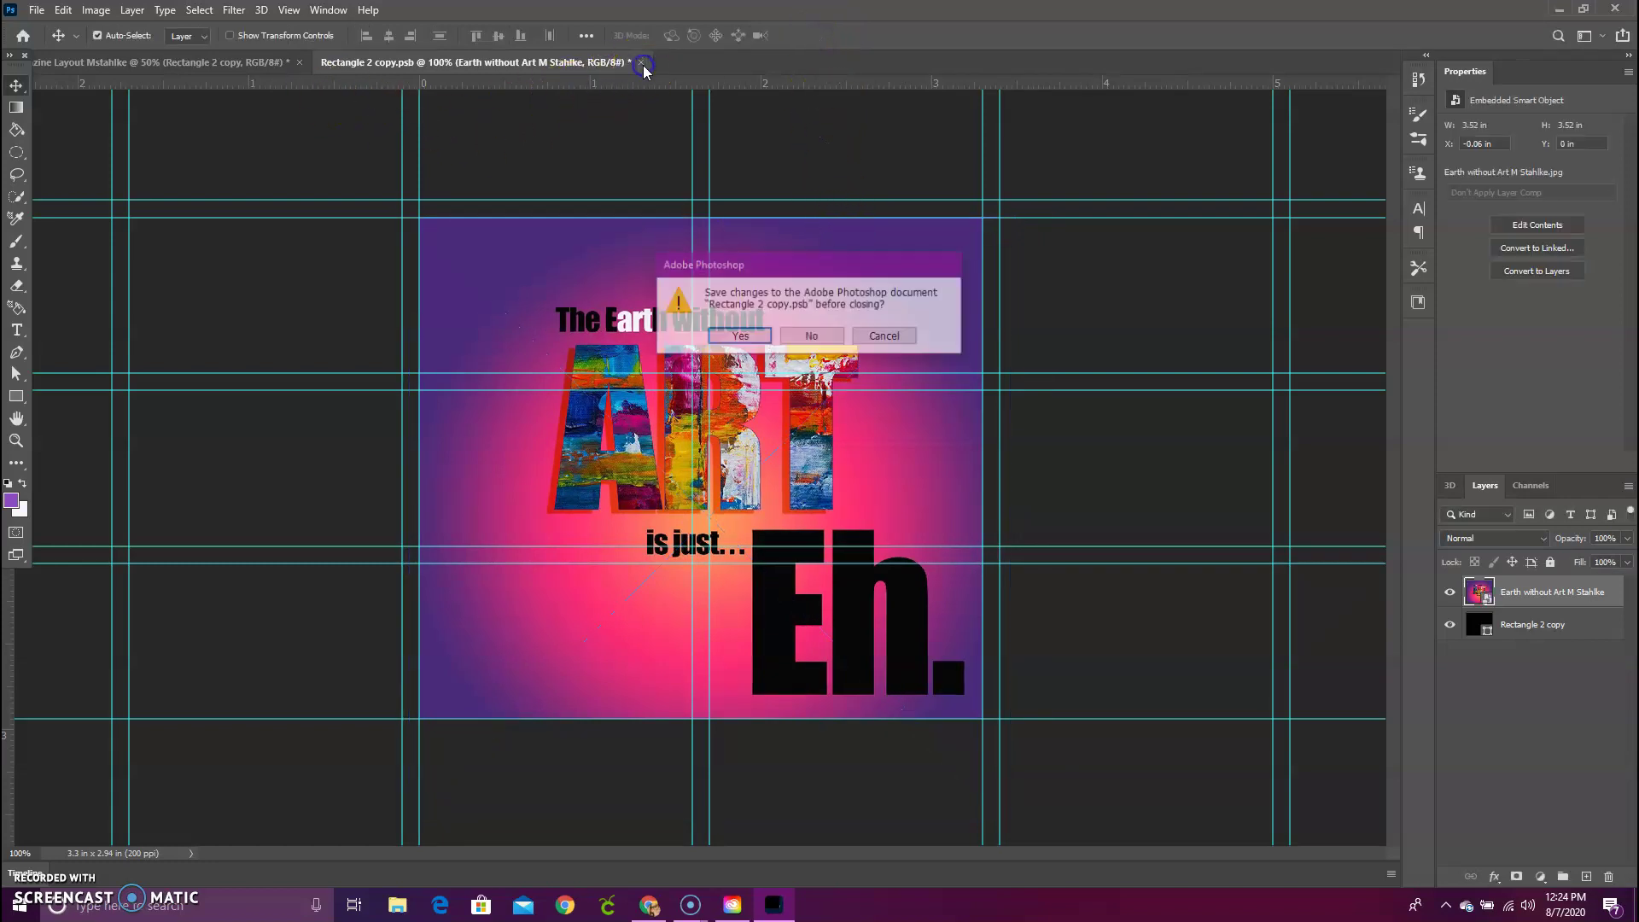
click(755, 345)
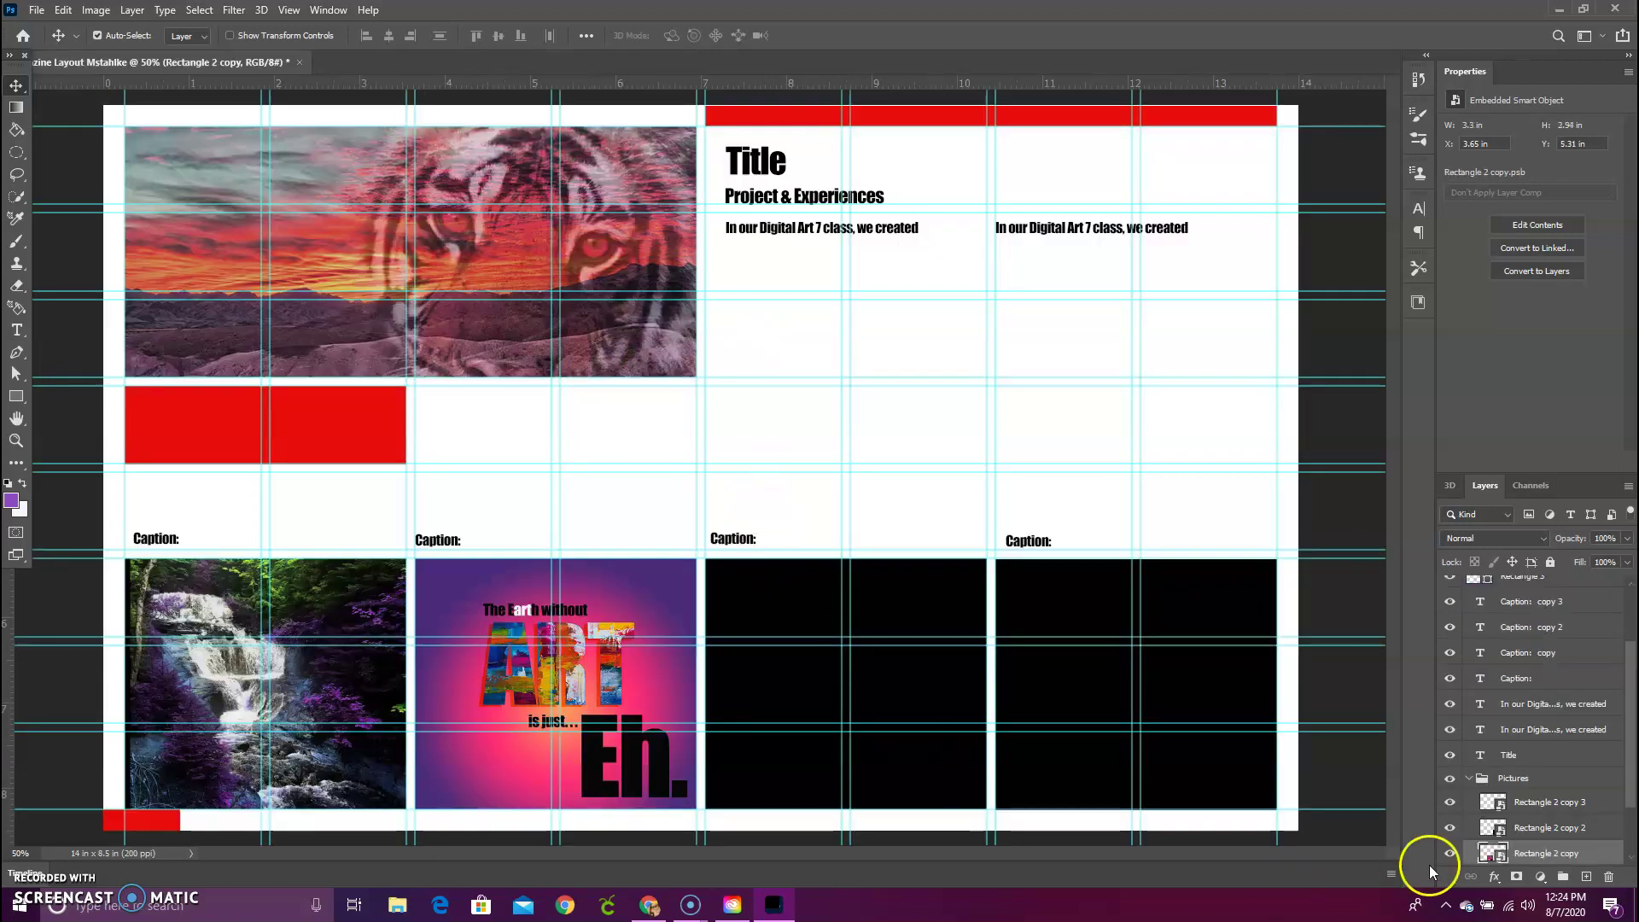
- Open the Rectangle 2 copy 2 smart object's contents and embed the Davante in Space image from the Replacing Background photoshop folder
click(1528, 828)
scroll(1571, 817, down, 3)
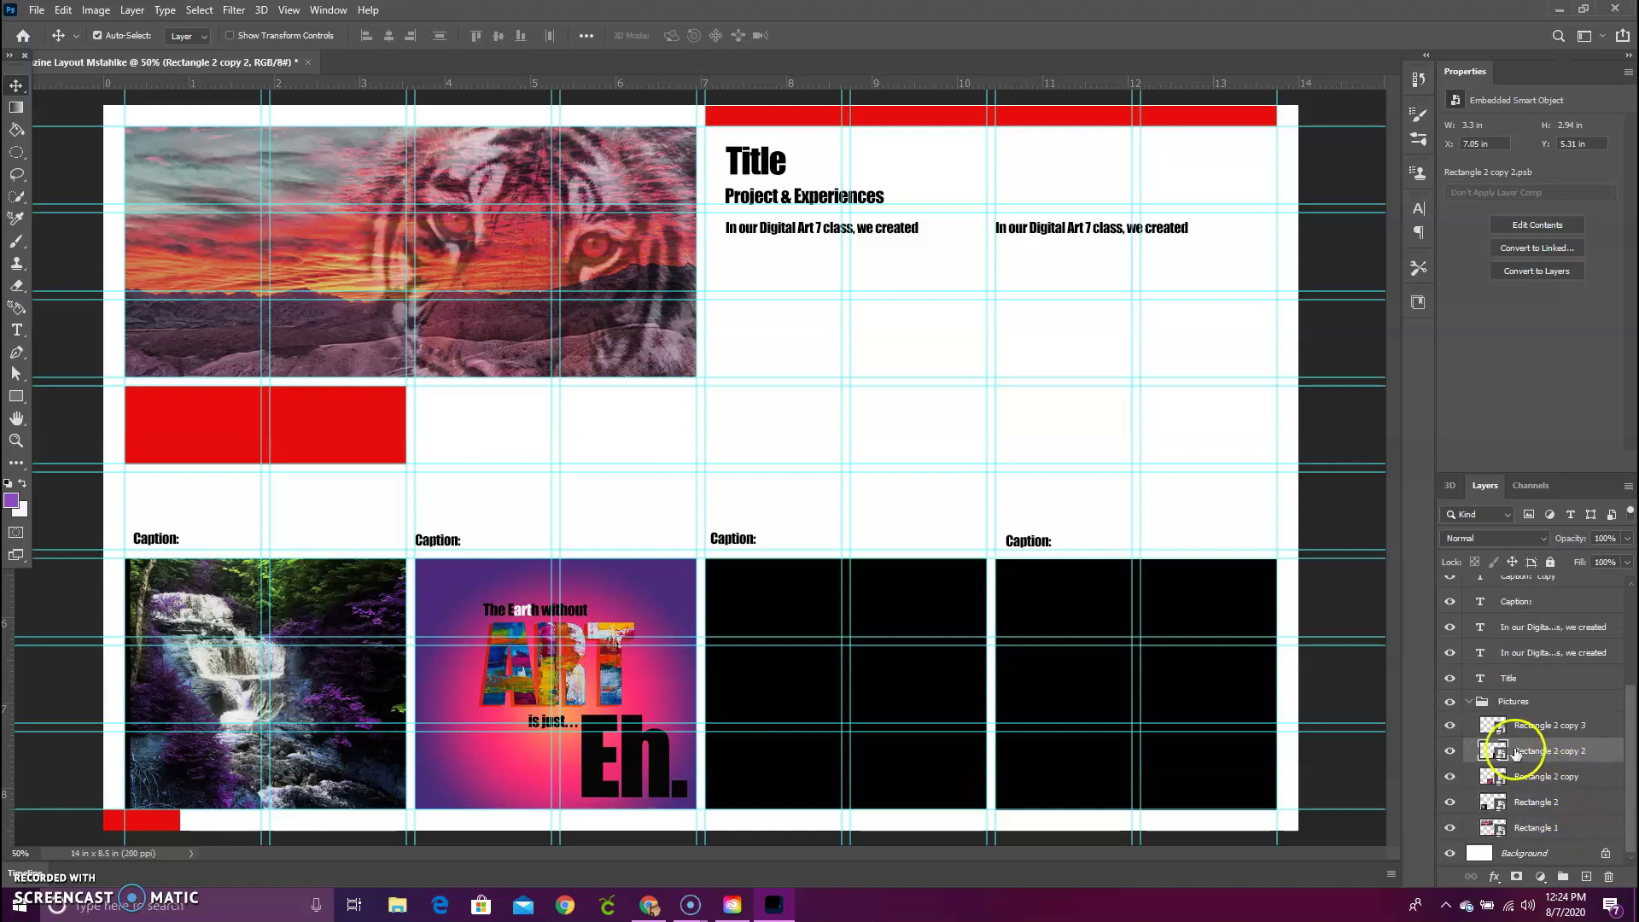
double_click(1489, 752)
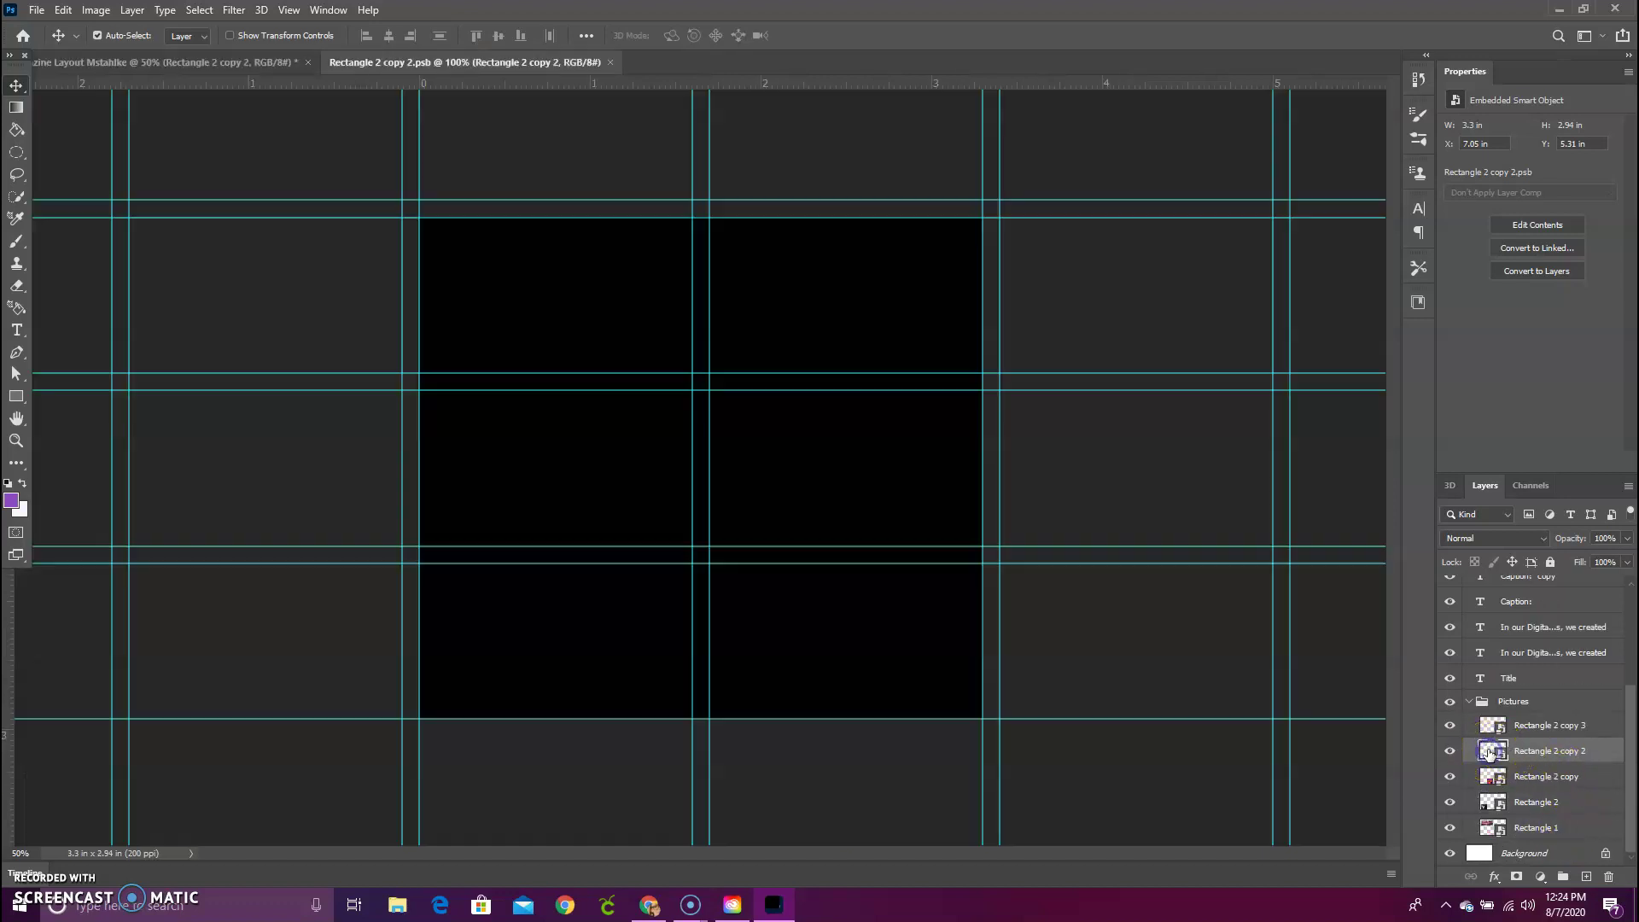
click(37, 9)
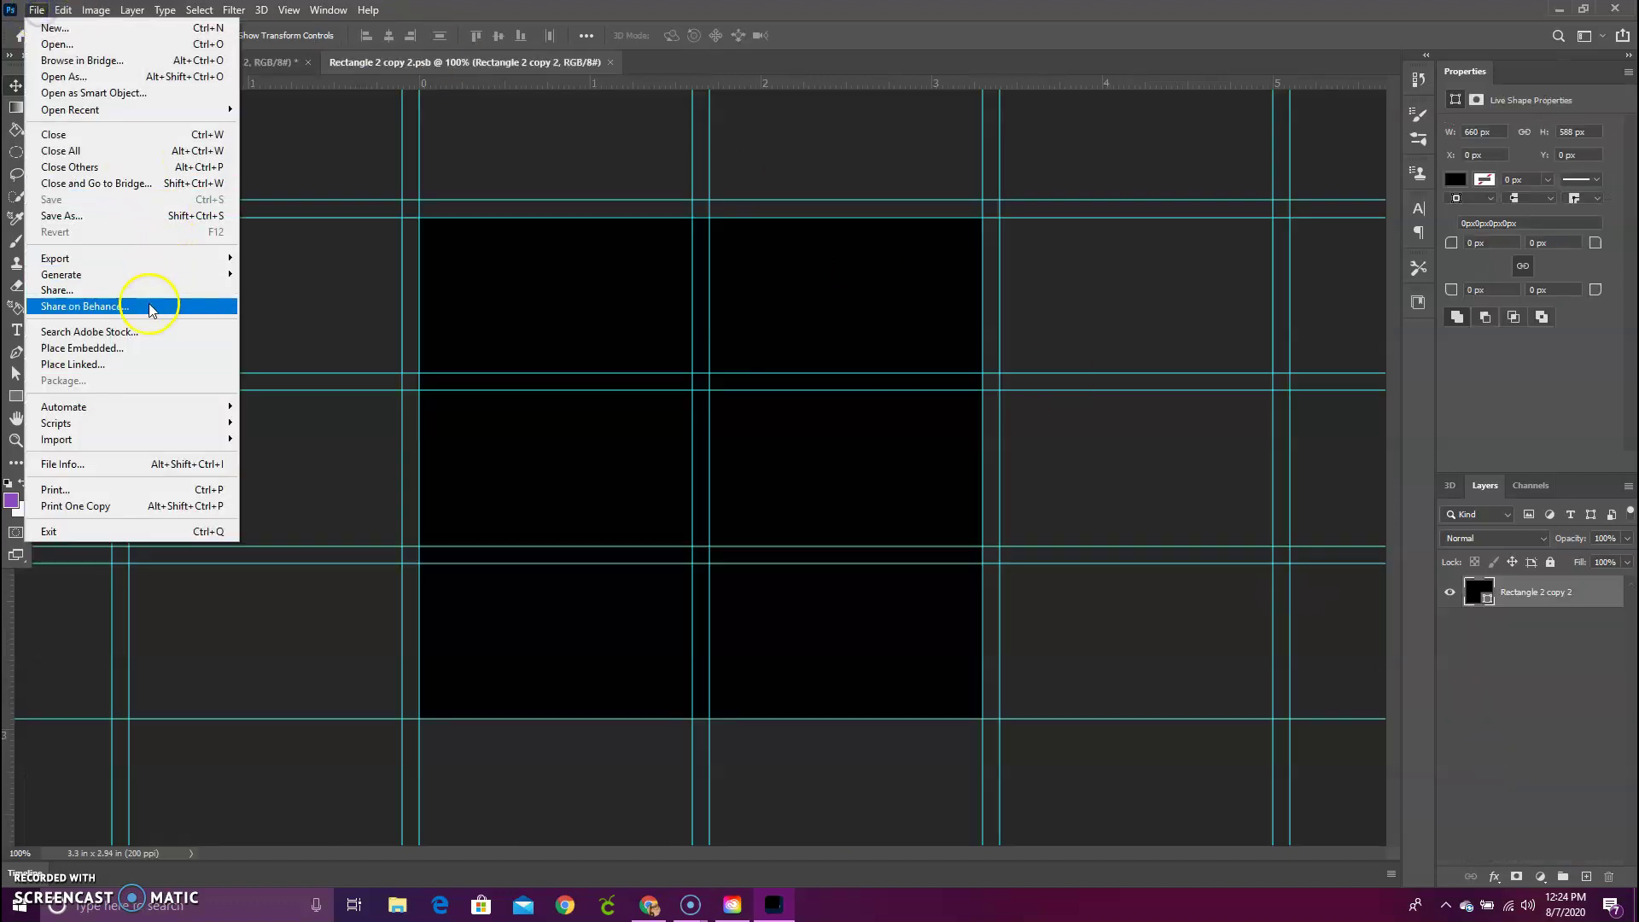
click(156, 345)
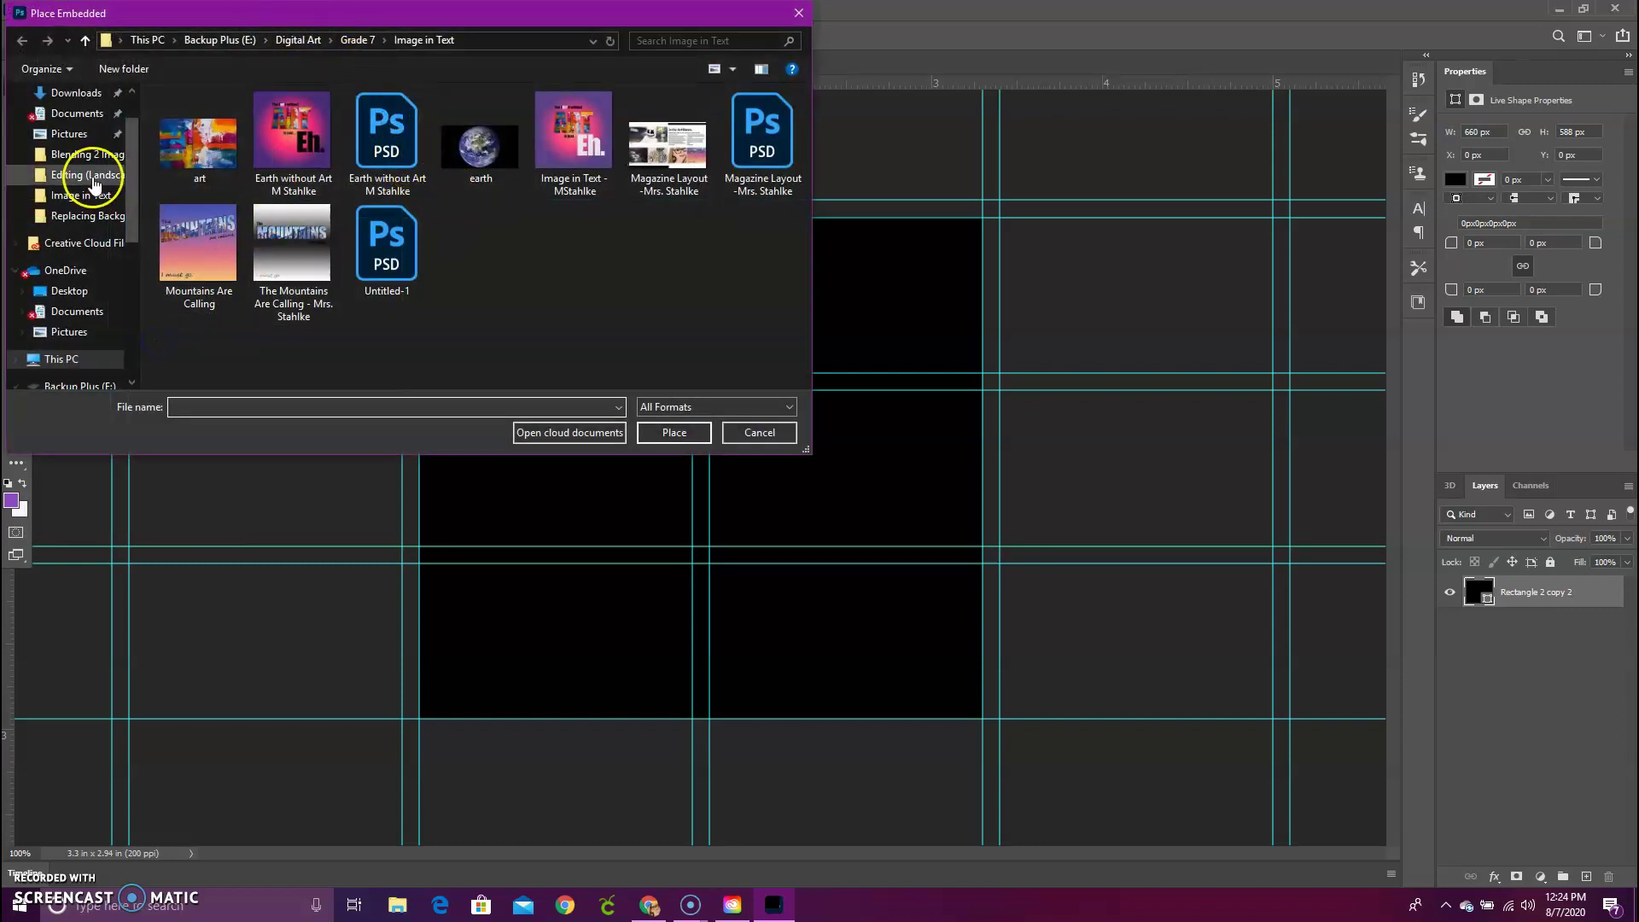
click(102, 216)
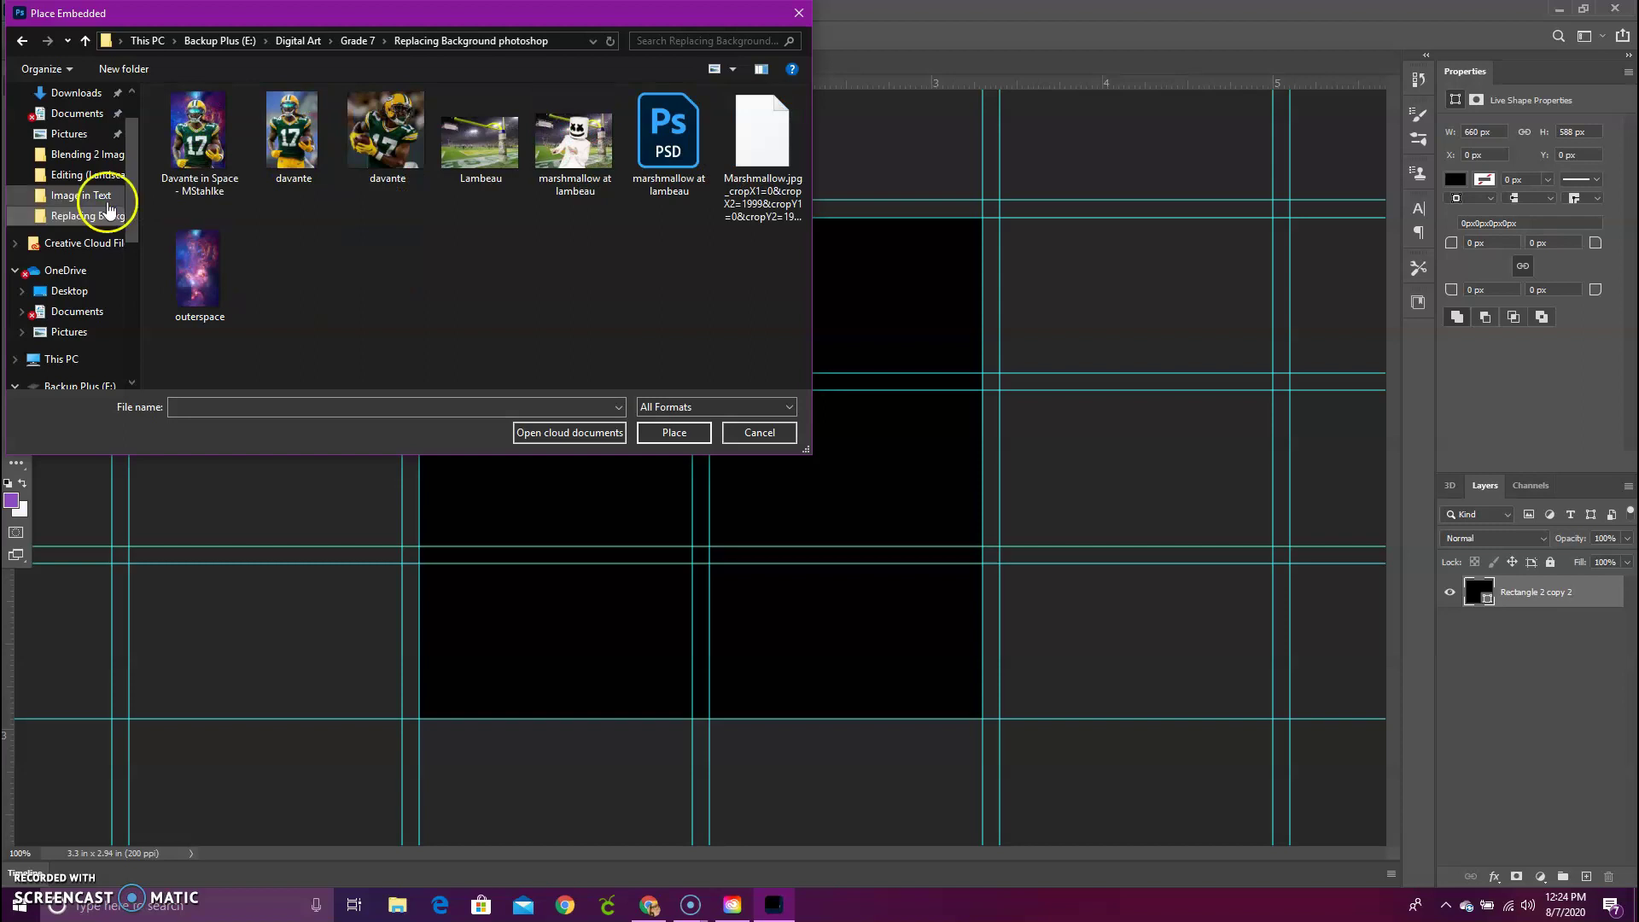
click(192, 137)
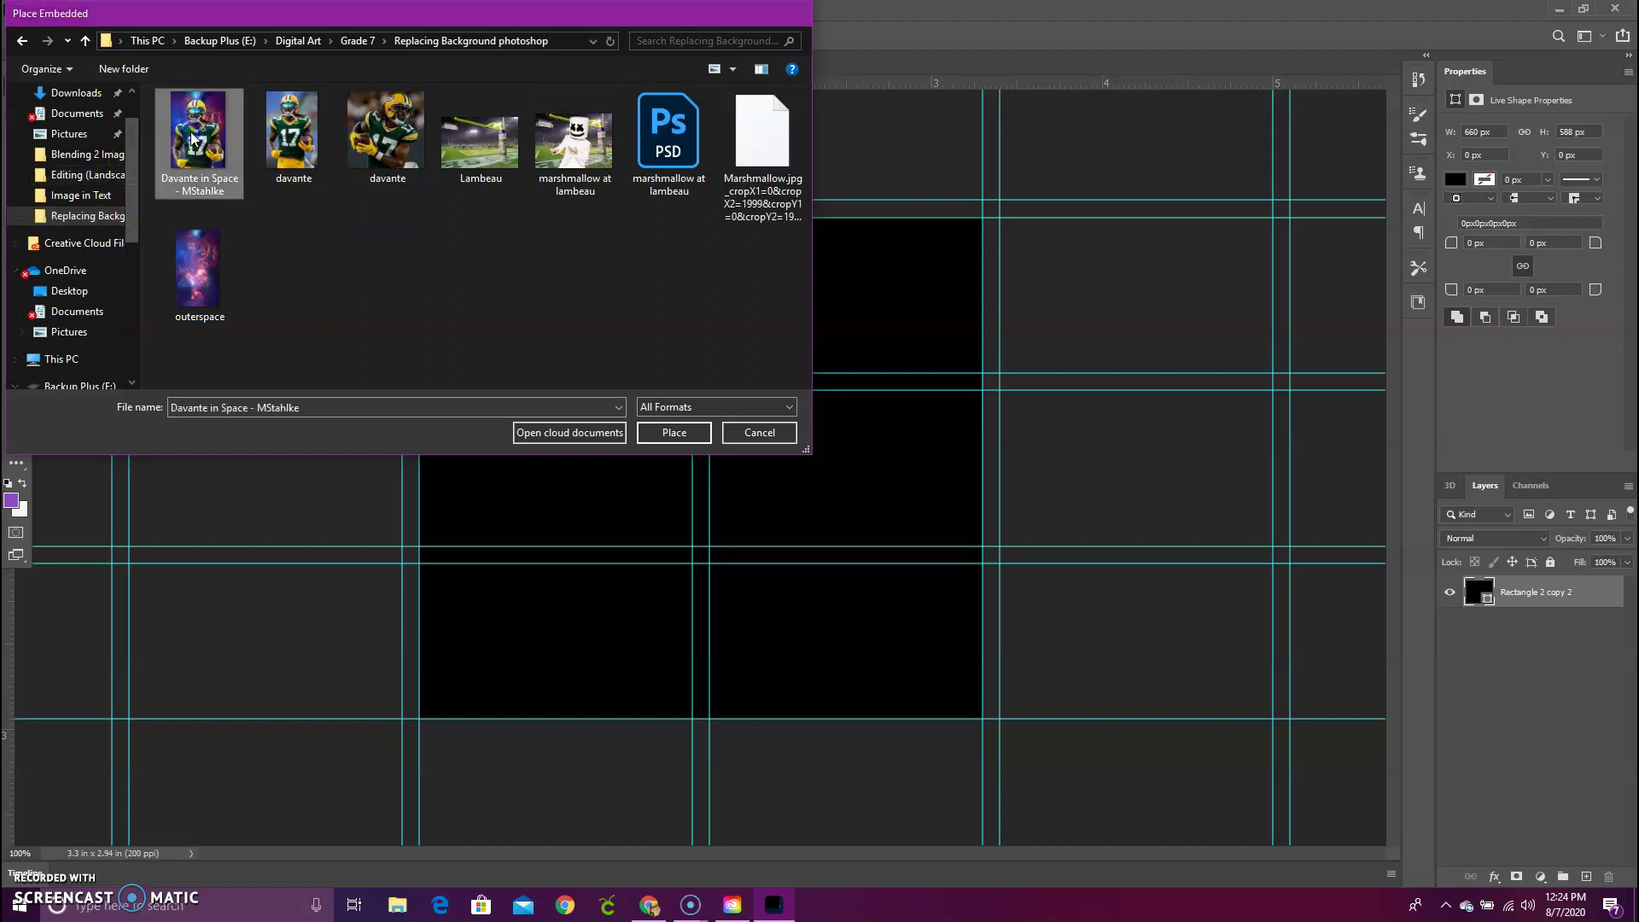
double_click(192, 137)
- Scale the football player picture to about 66%, covering the black rectangle's full width, and save and close the Rectangle 2 copy 2 contents
drag(770, 327, 642, 247)
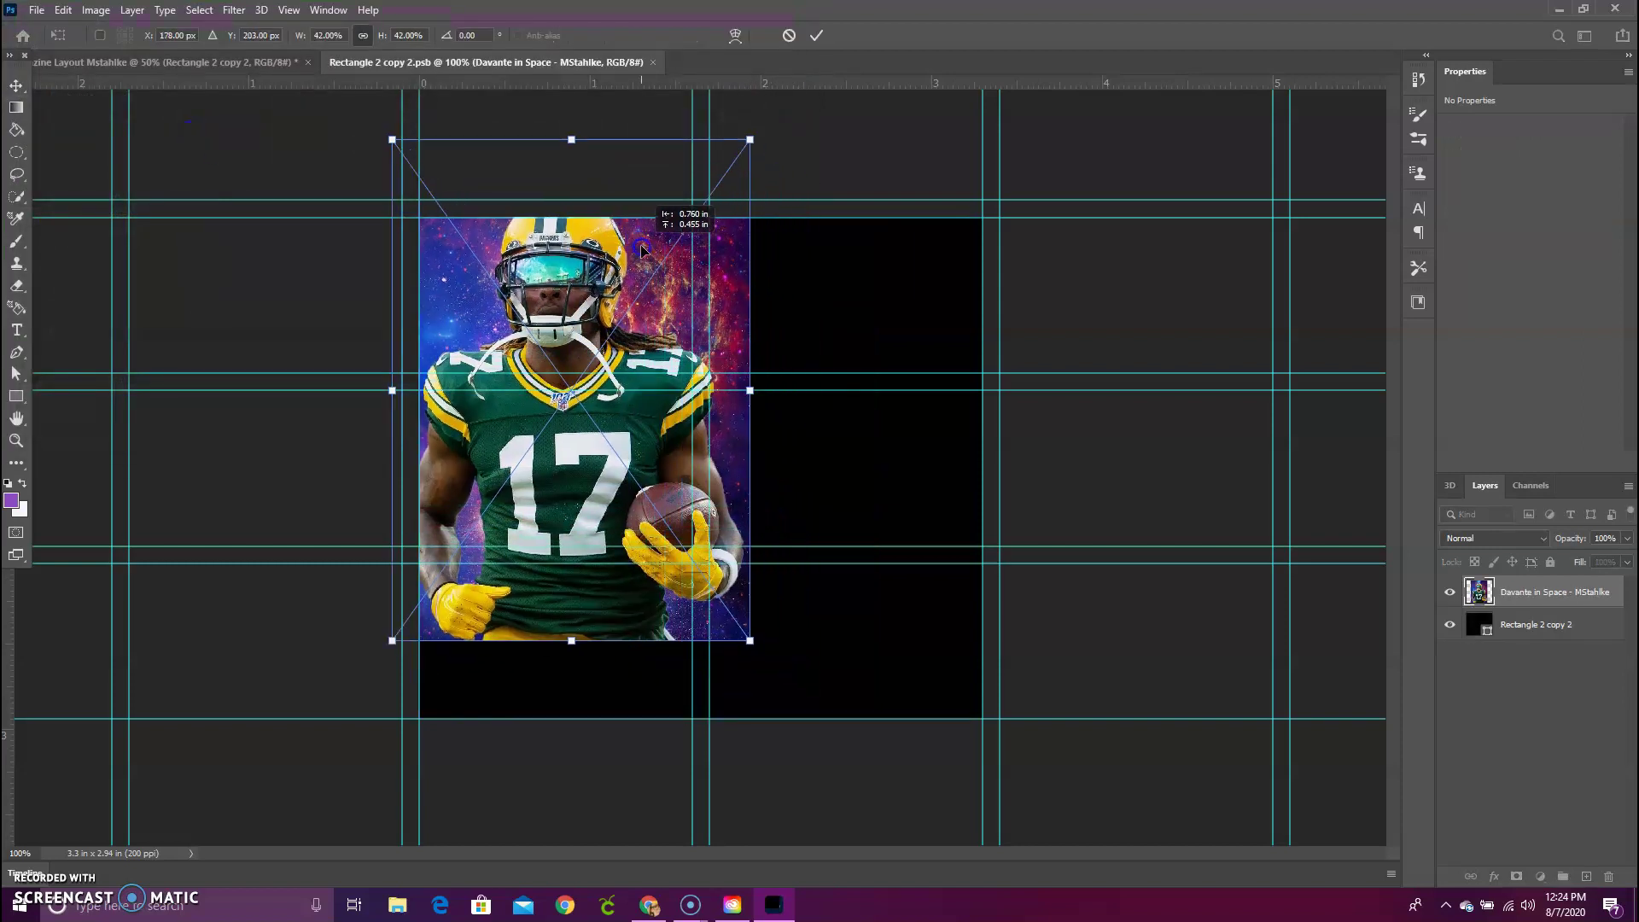
drag(749, 640, 1003, 876)
drag(760, 597, 803, 610)
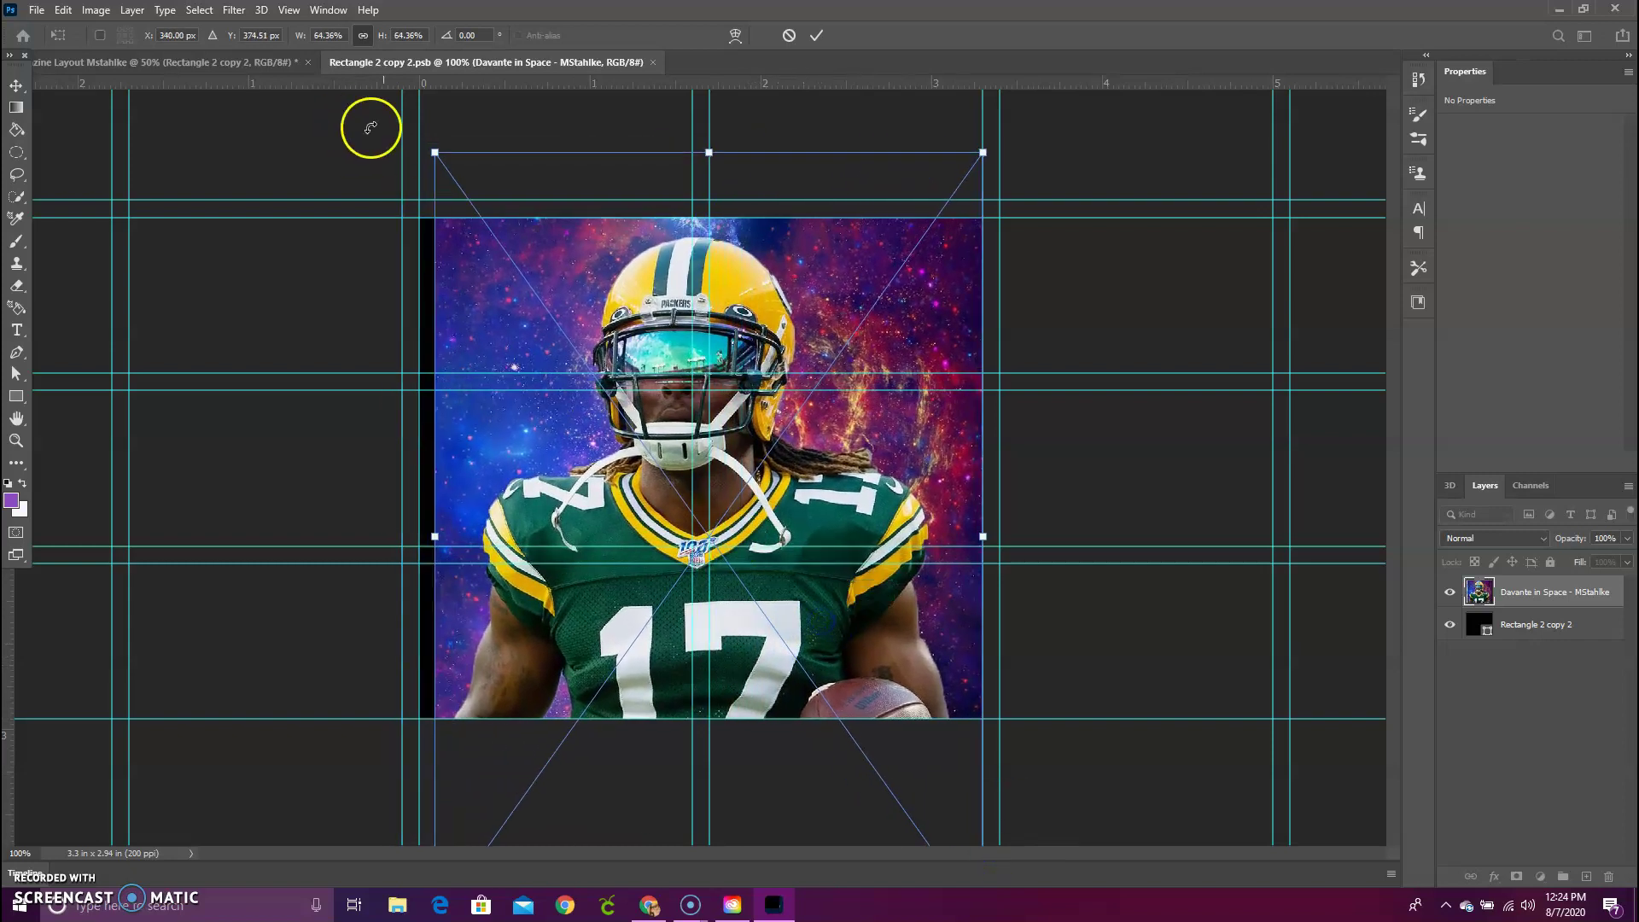
drag(434, 152, 419, 129)
drag(544, 305, 587, 314)
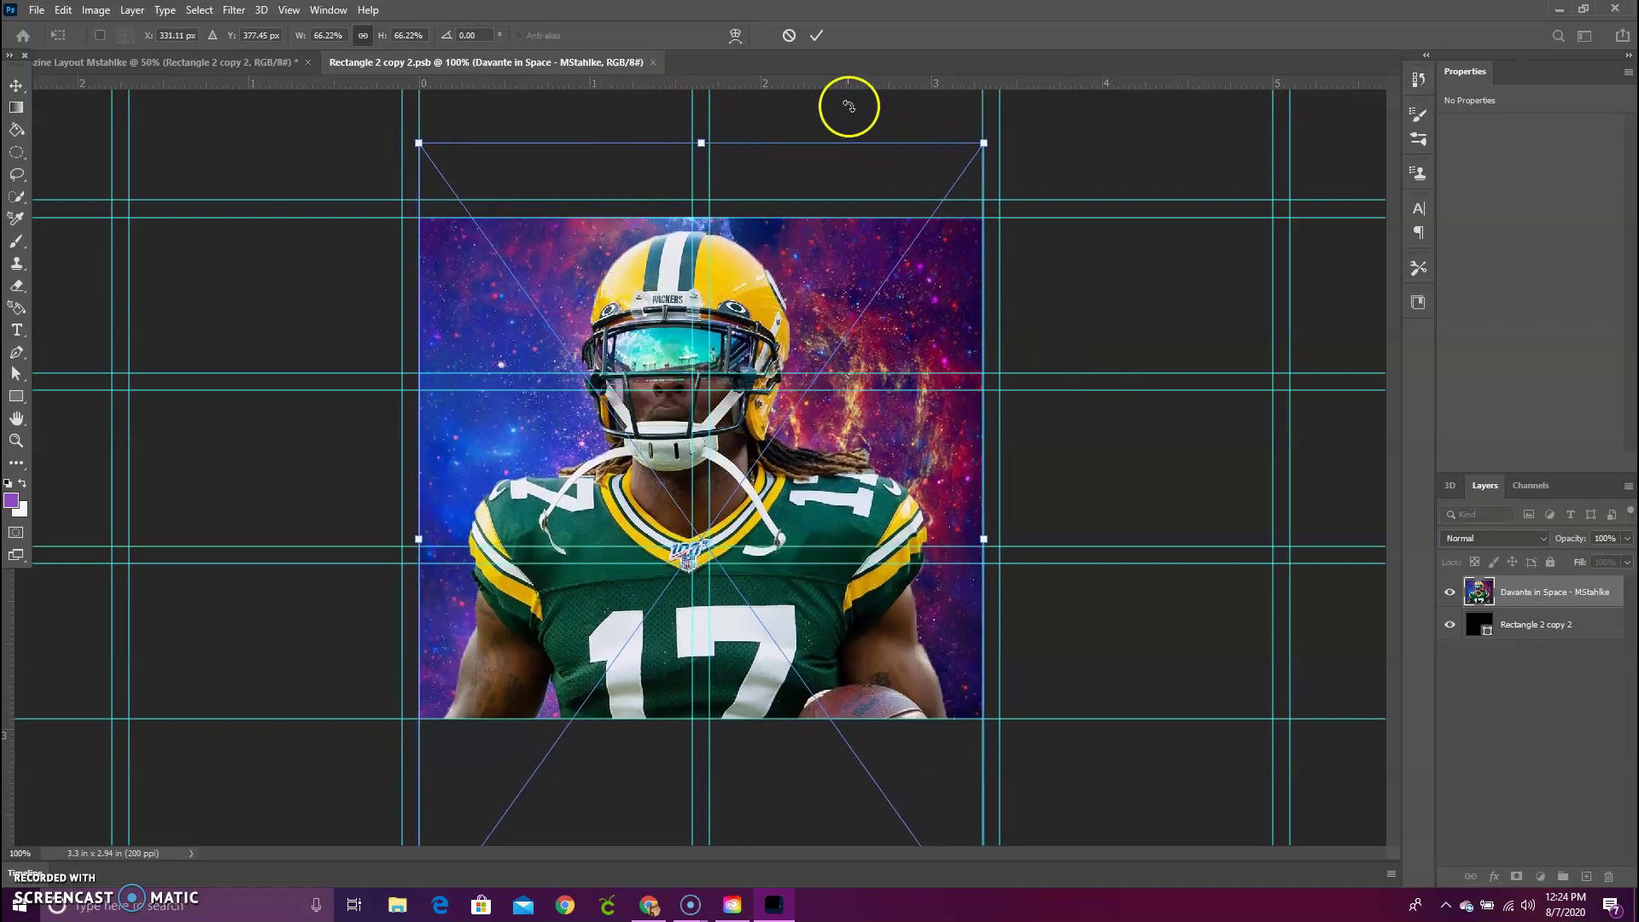
click(817, 43)
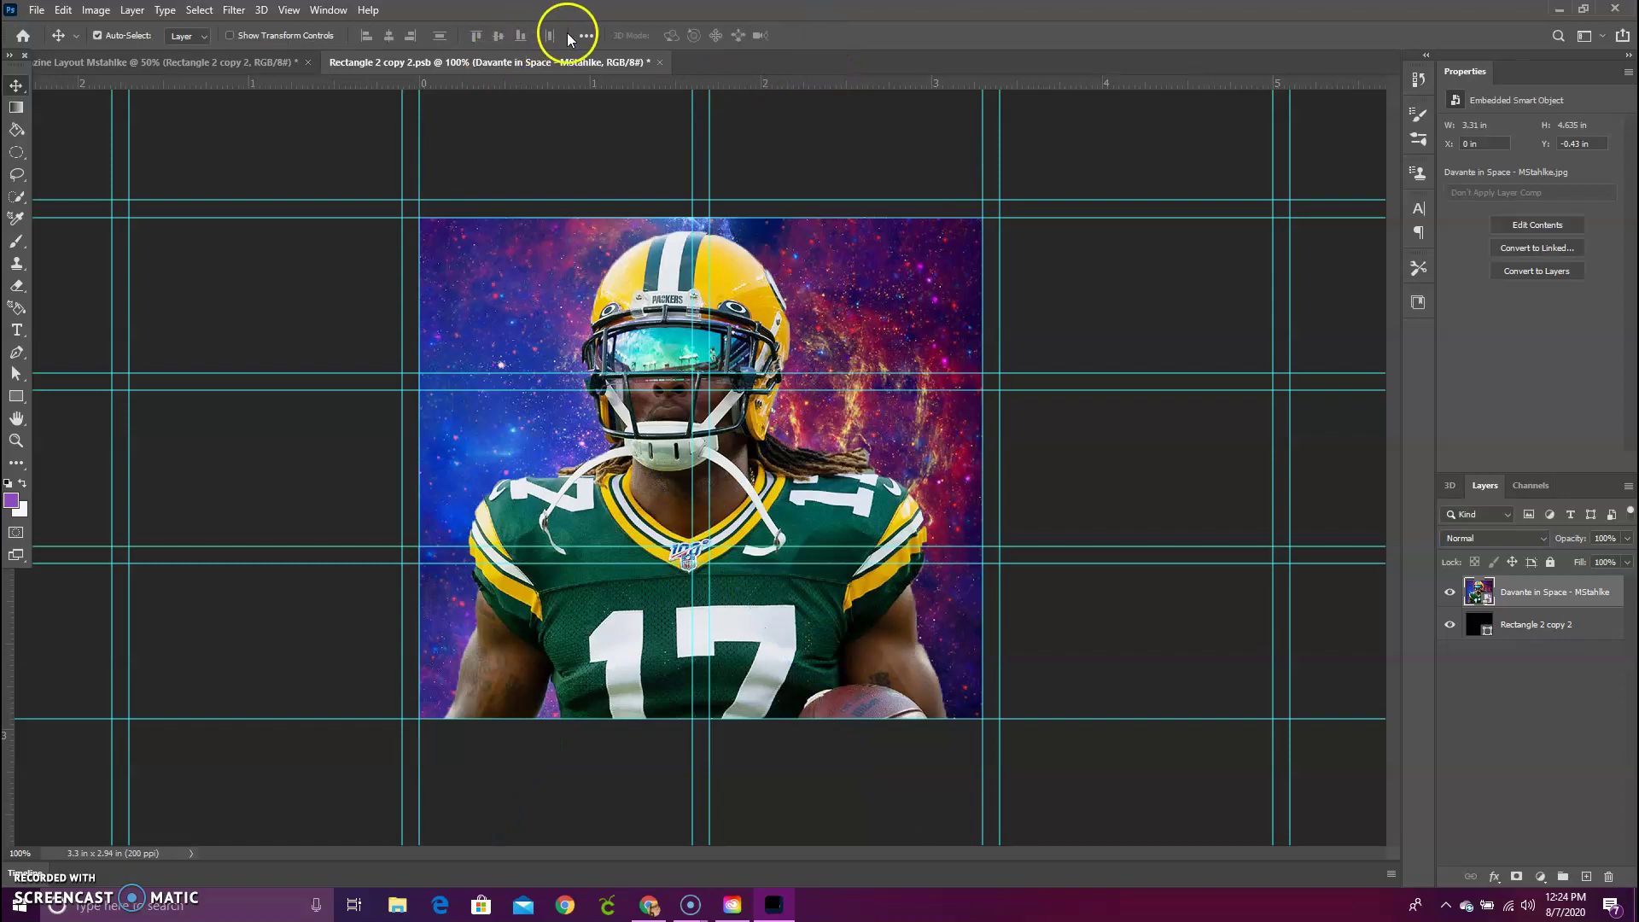
click(662, 63)
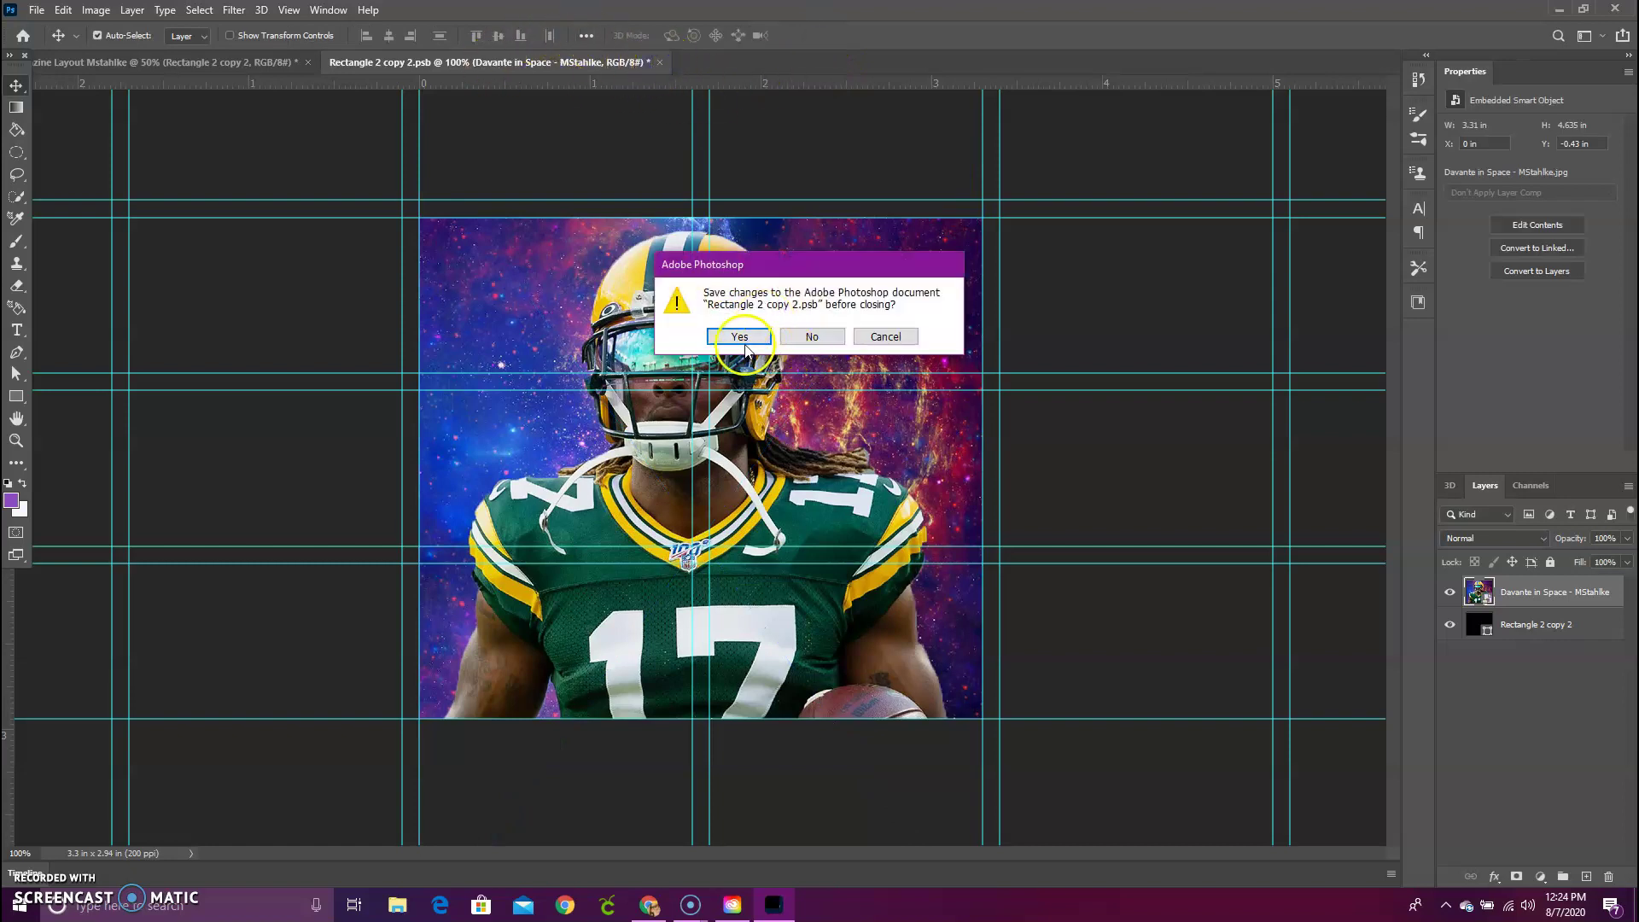
click(740, 337)
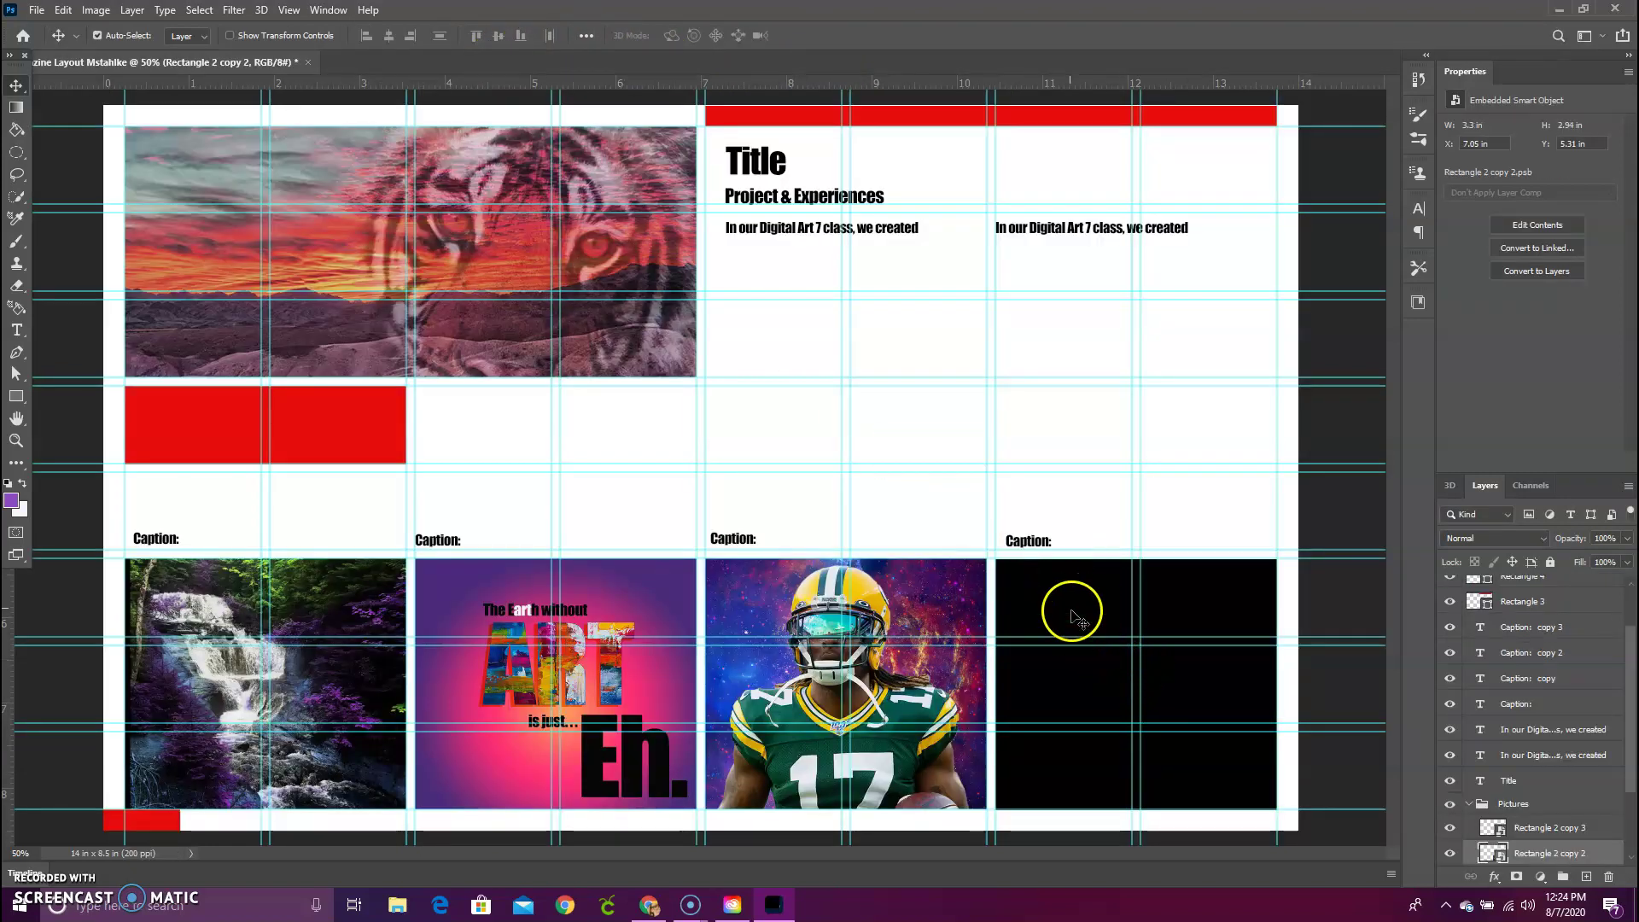
- Open the Rectangle 2 copy 3 smart object's contents and embed the marshmallow at lambeau picture
click(1540, 827)
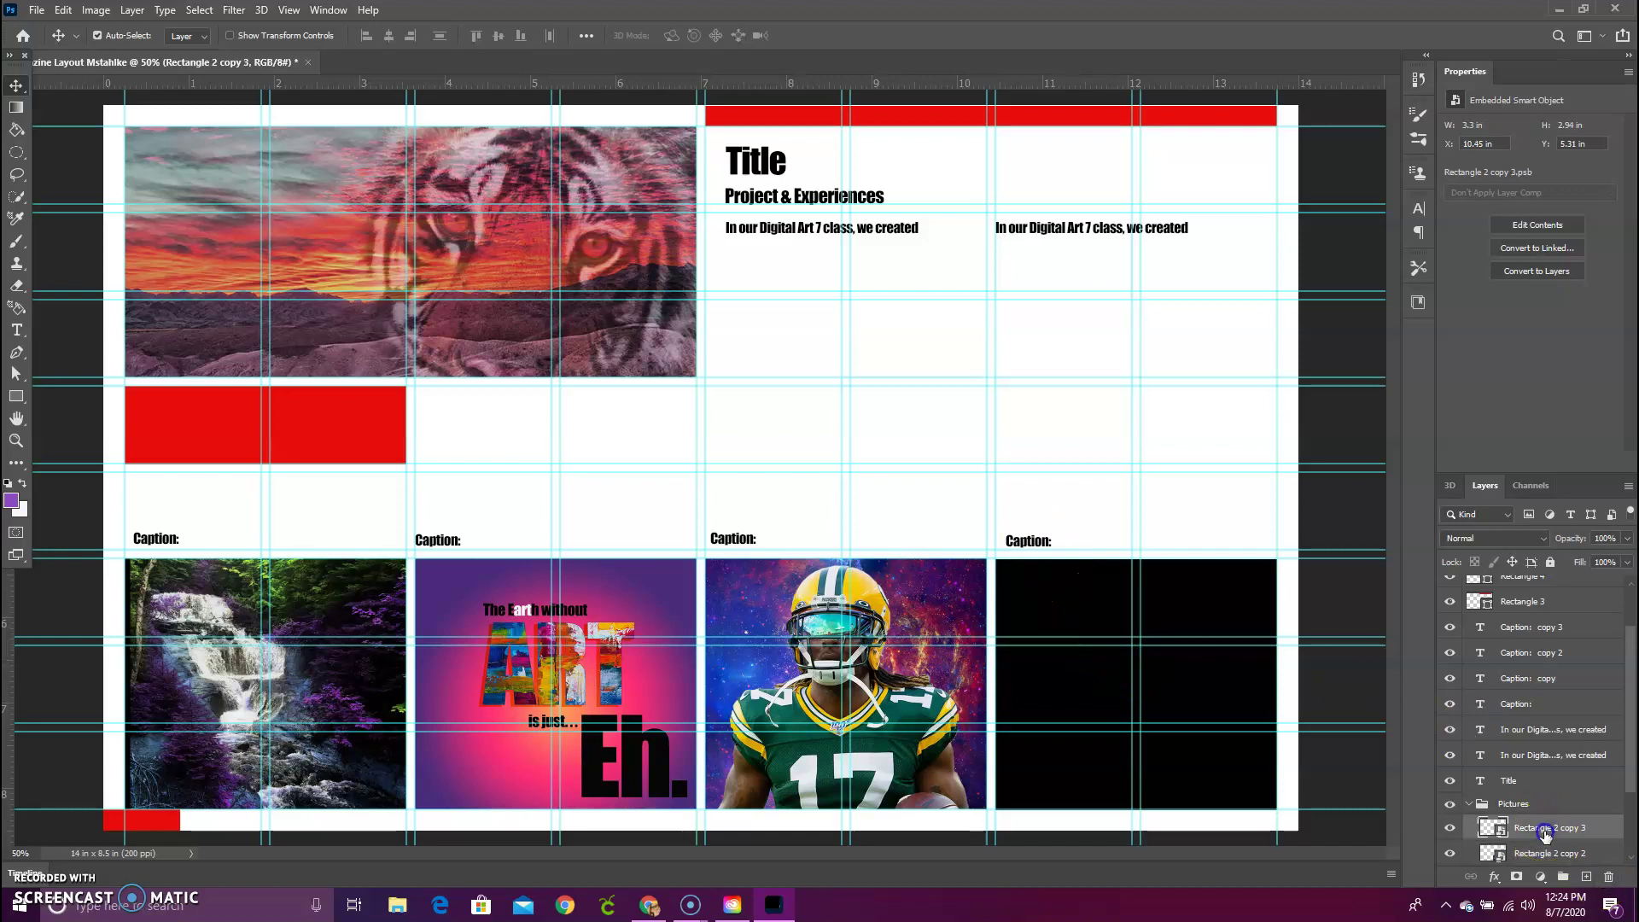
double_click(1489, 827)
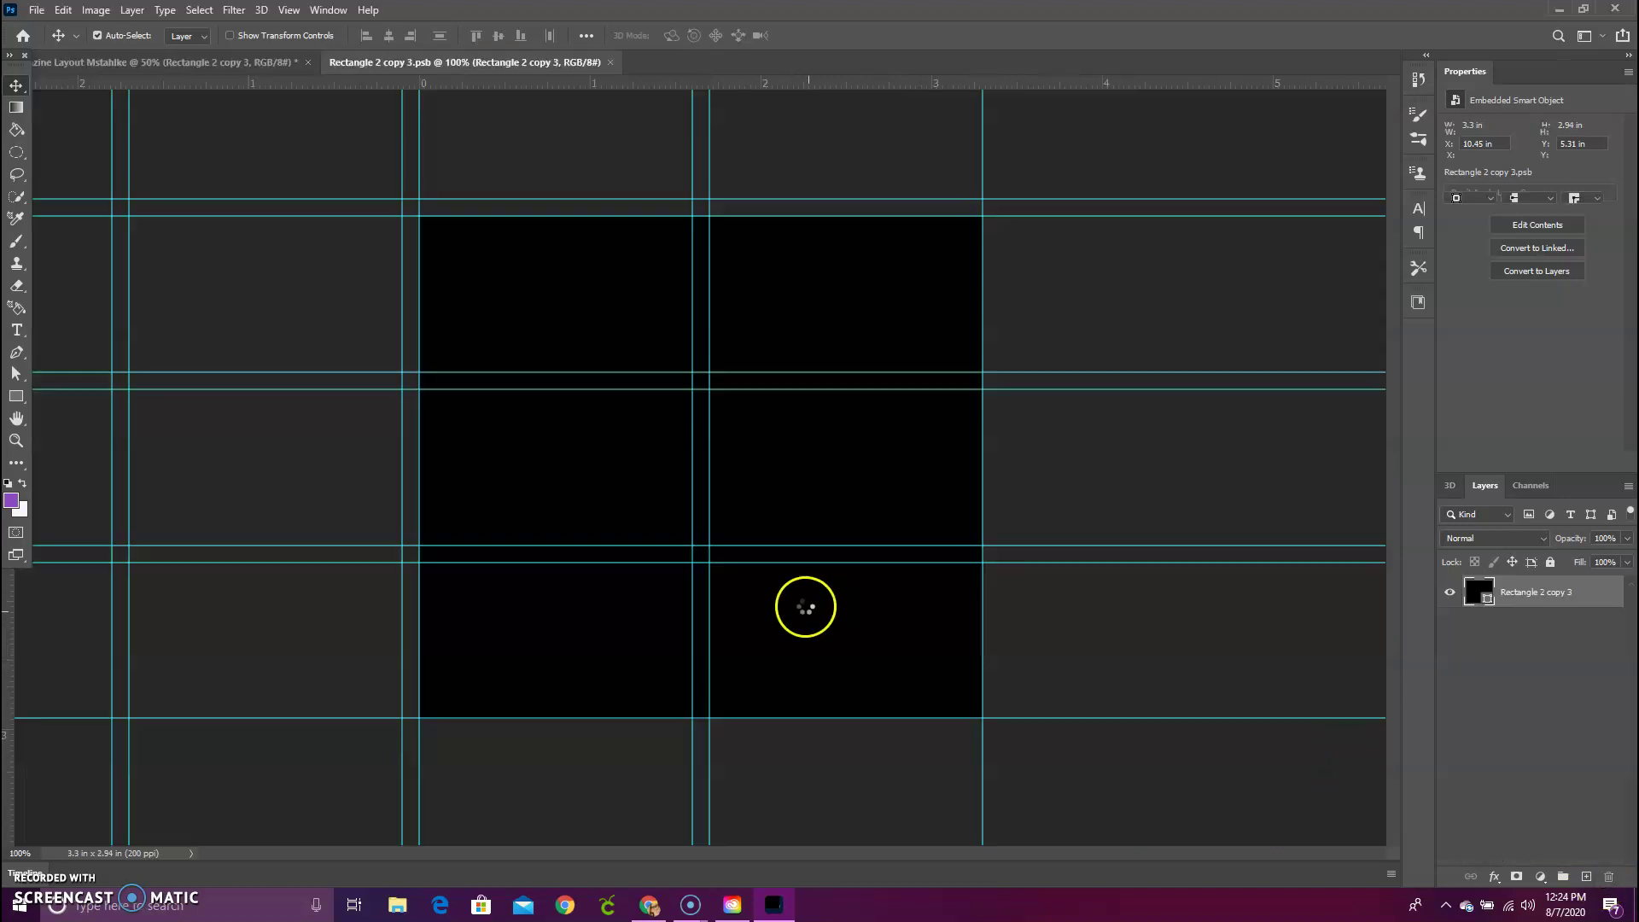
click(38, 12)
click(166, 340)
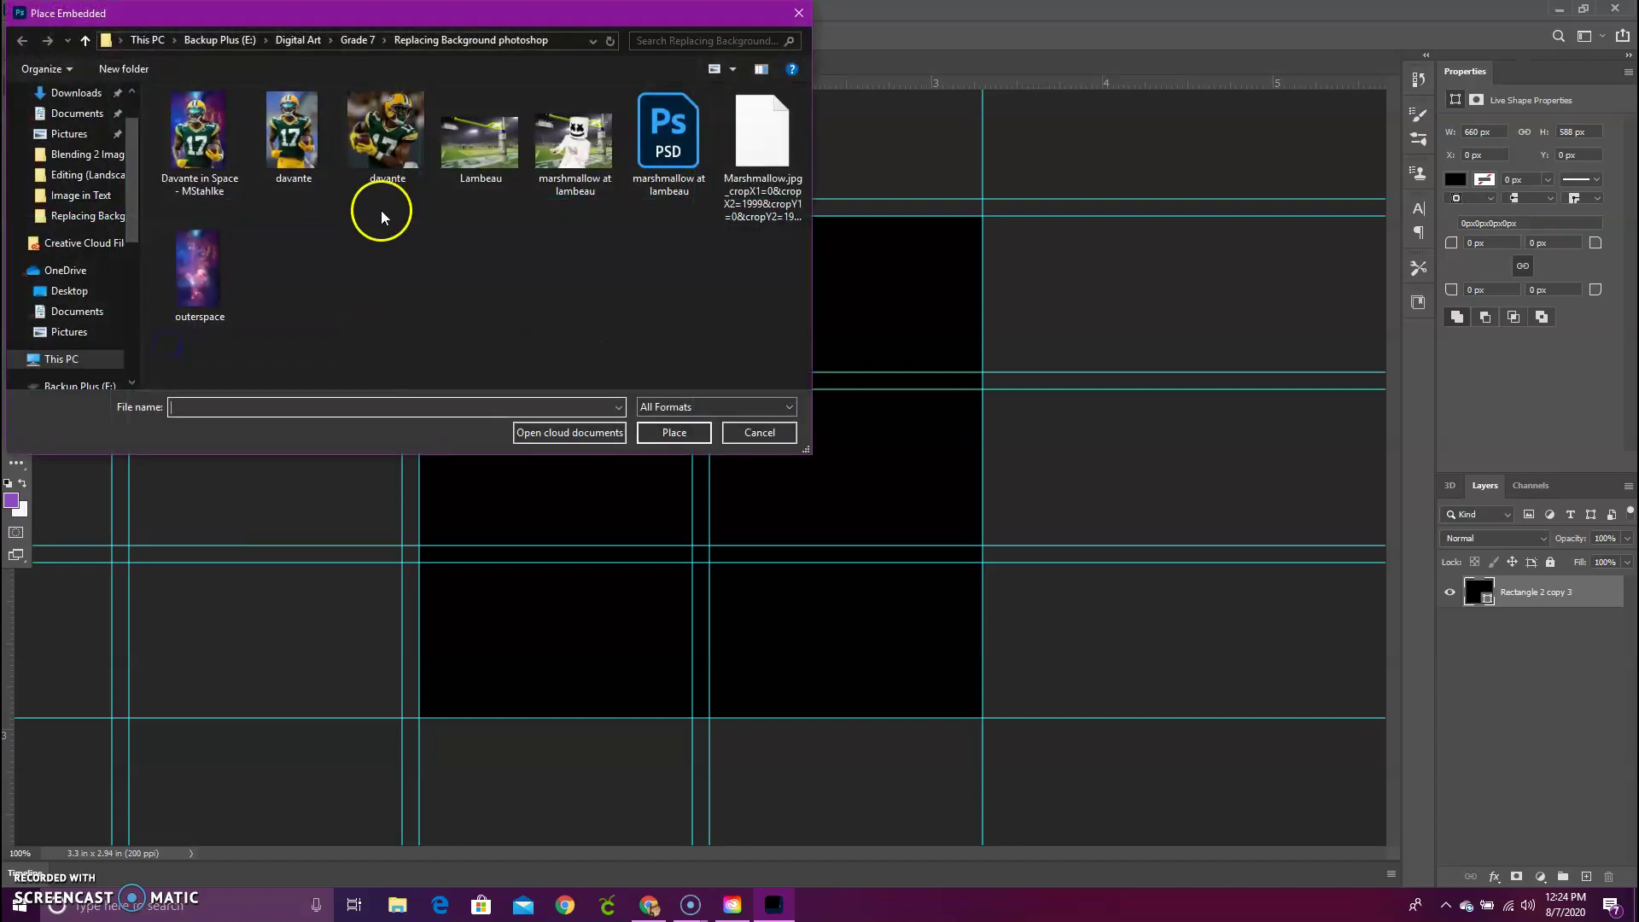
click(600, 141)
double_click(600, 141)
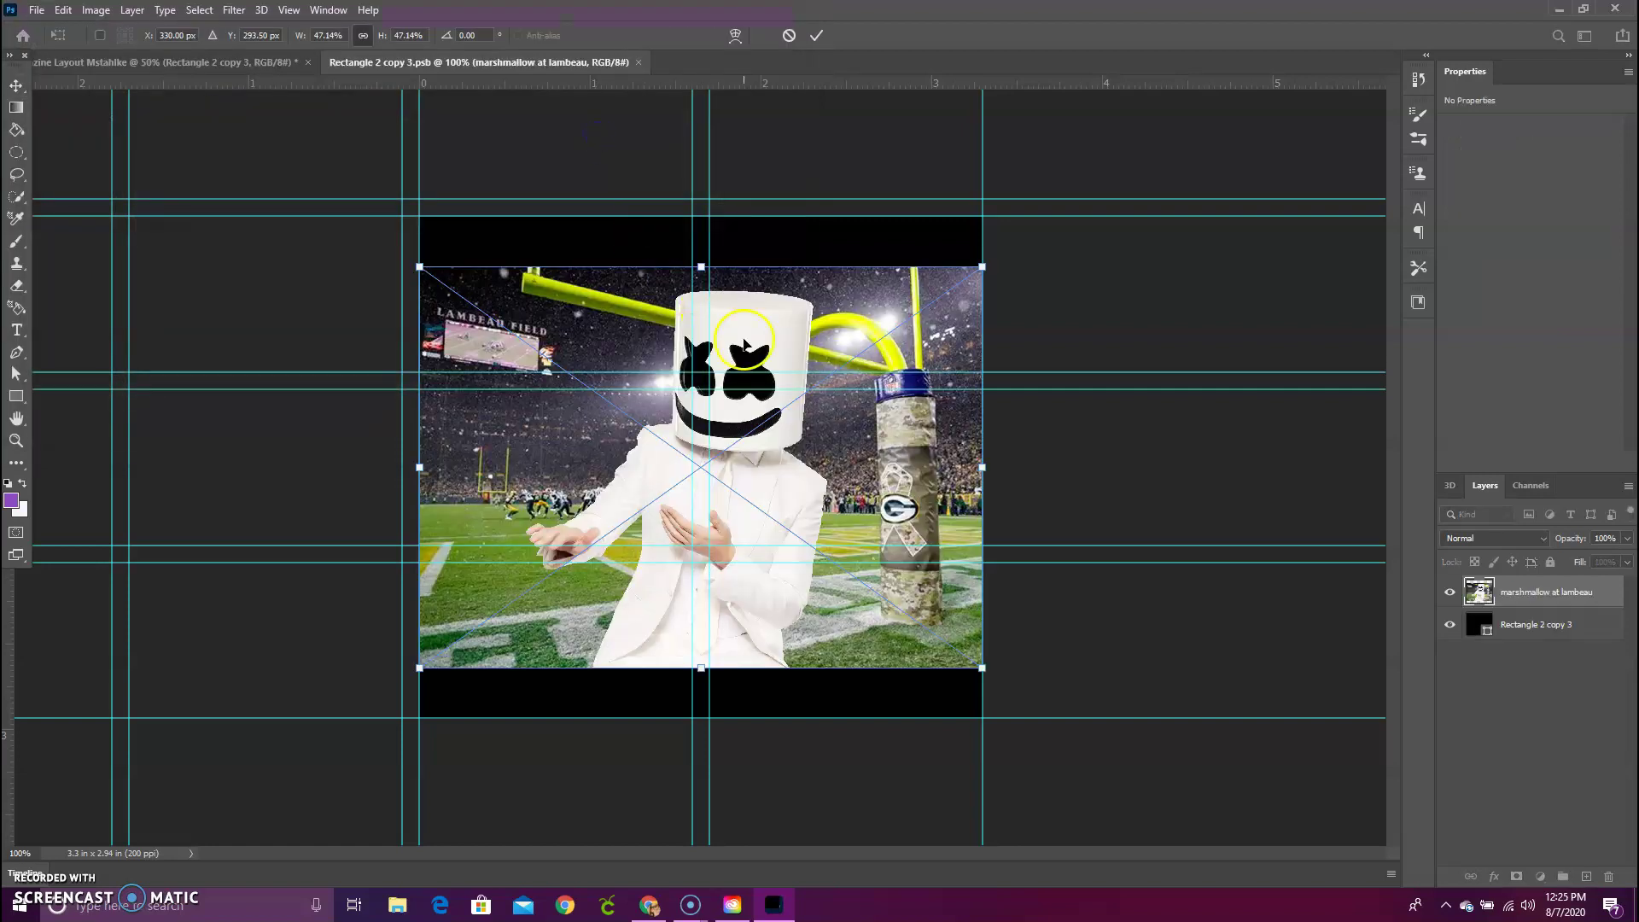
- Enlarge the marshmallow picture to about 4.17 in wide to cover the black rectangle, and save and close the Rectangle 2 copy 3 contents
drag(825, 325, 750, 274)
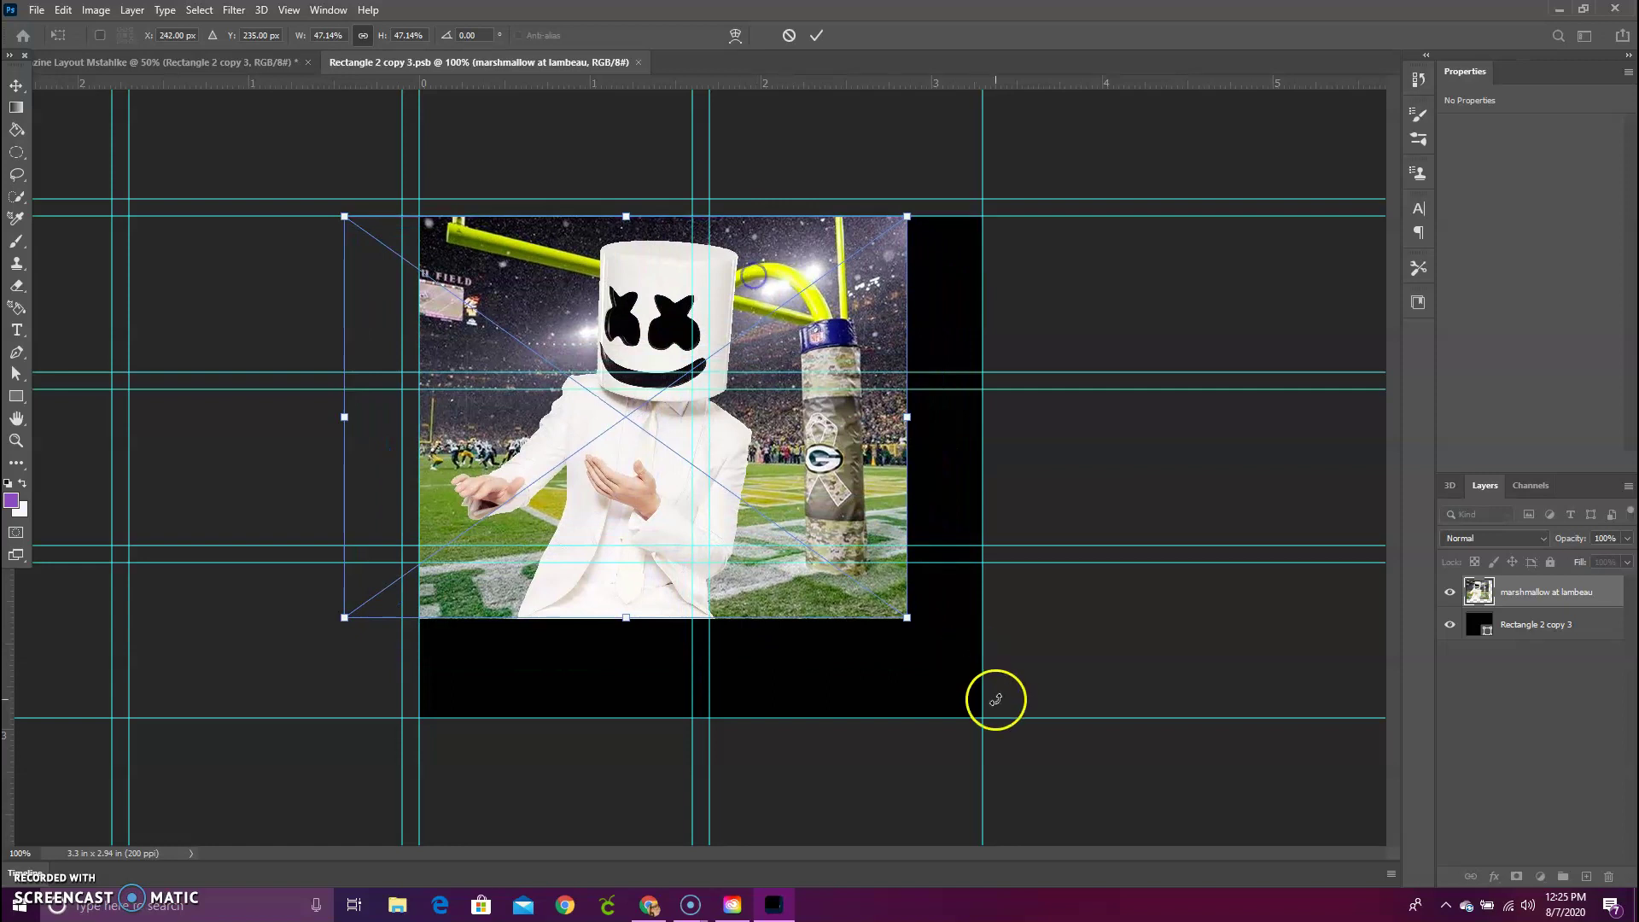
drag(908, 617, 1055, 724)
click(816, 37)
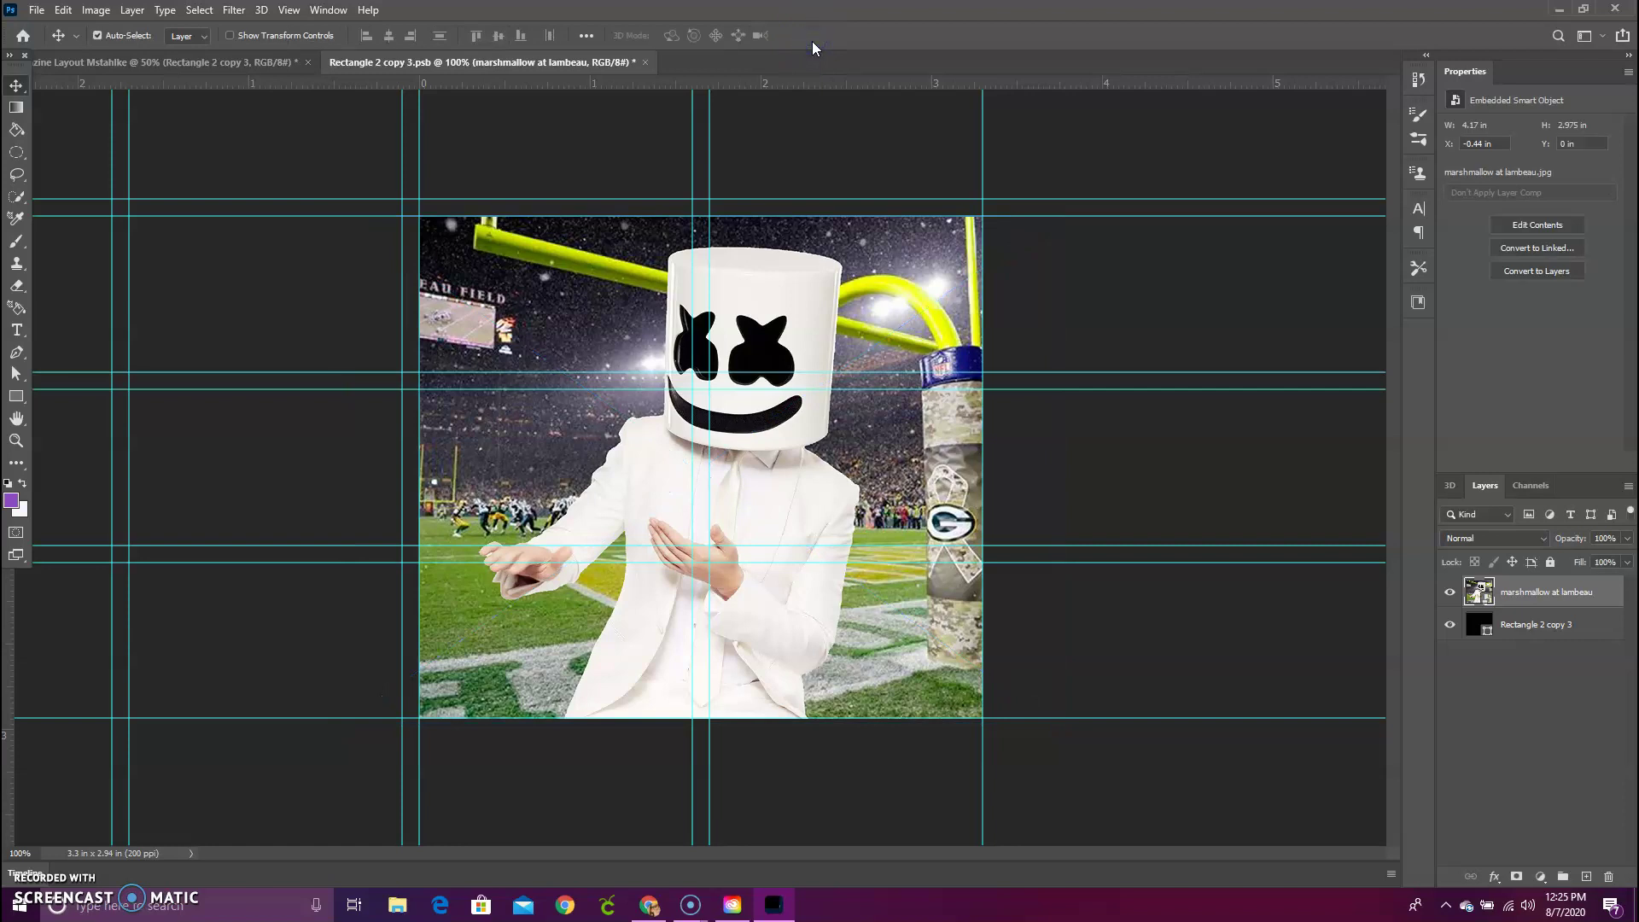
click(646, 62)
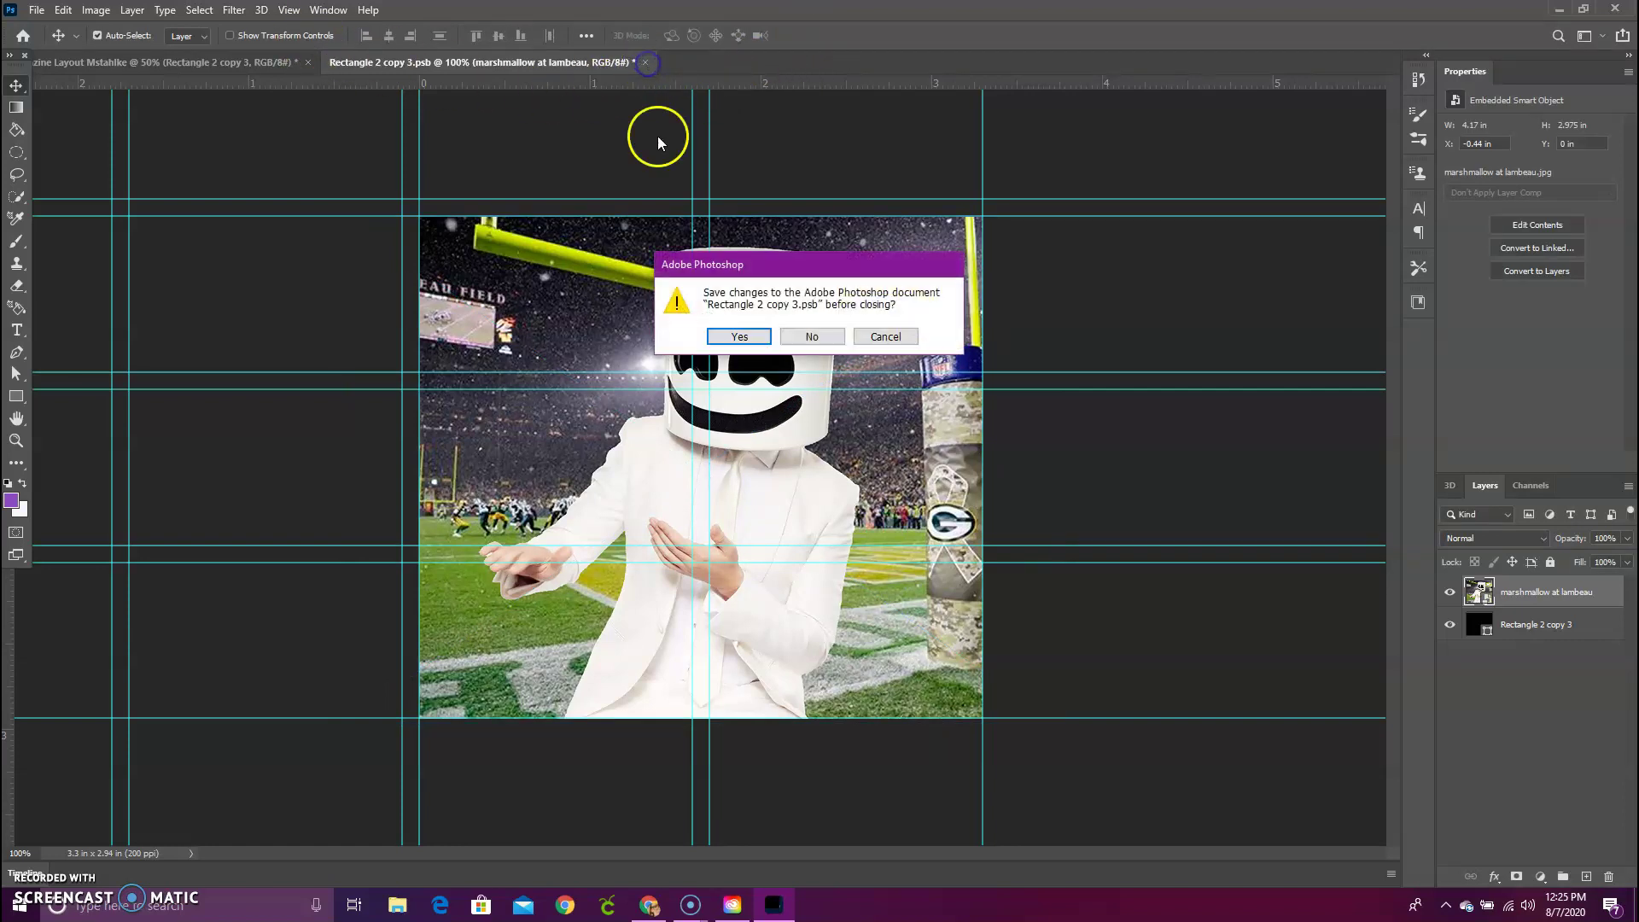
click(740, 336)
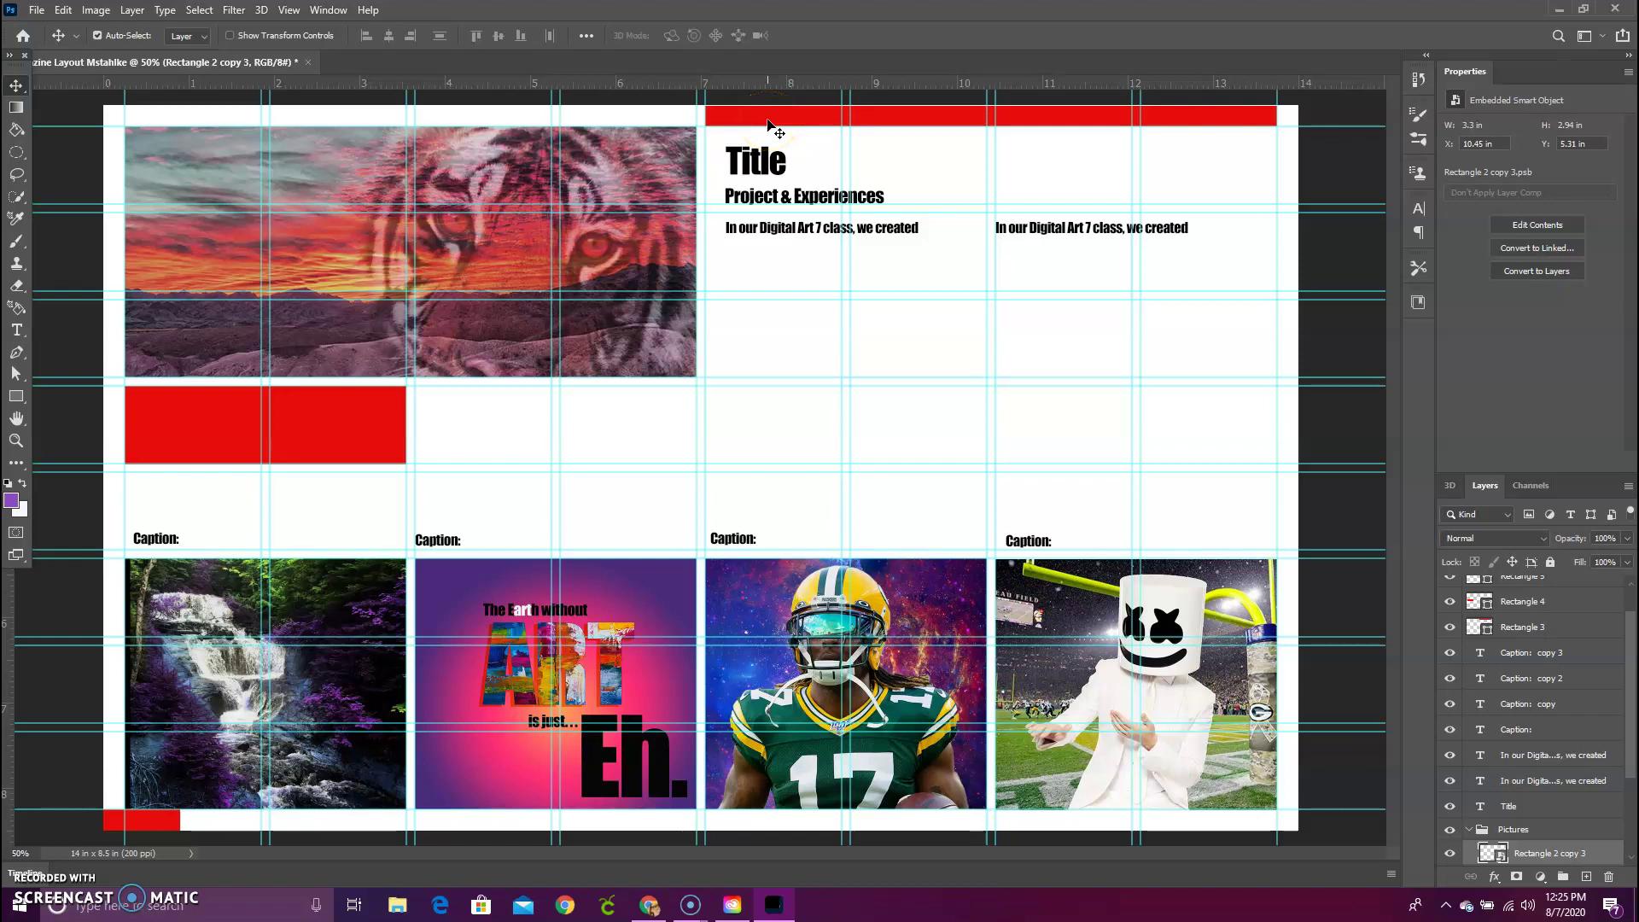
- Recolor the red Rectangle 3 bar above the title by setting its solid fill to purple 6a0fa4
scroll(1533, 682, up, 1)
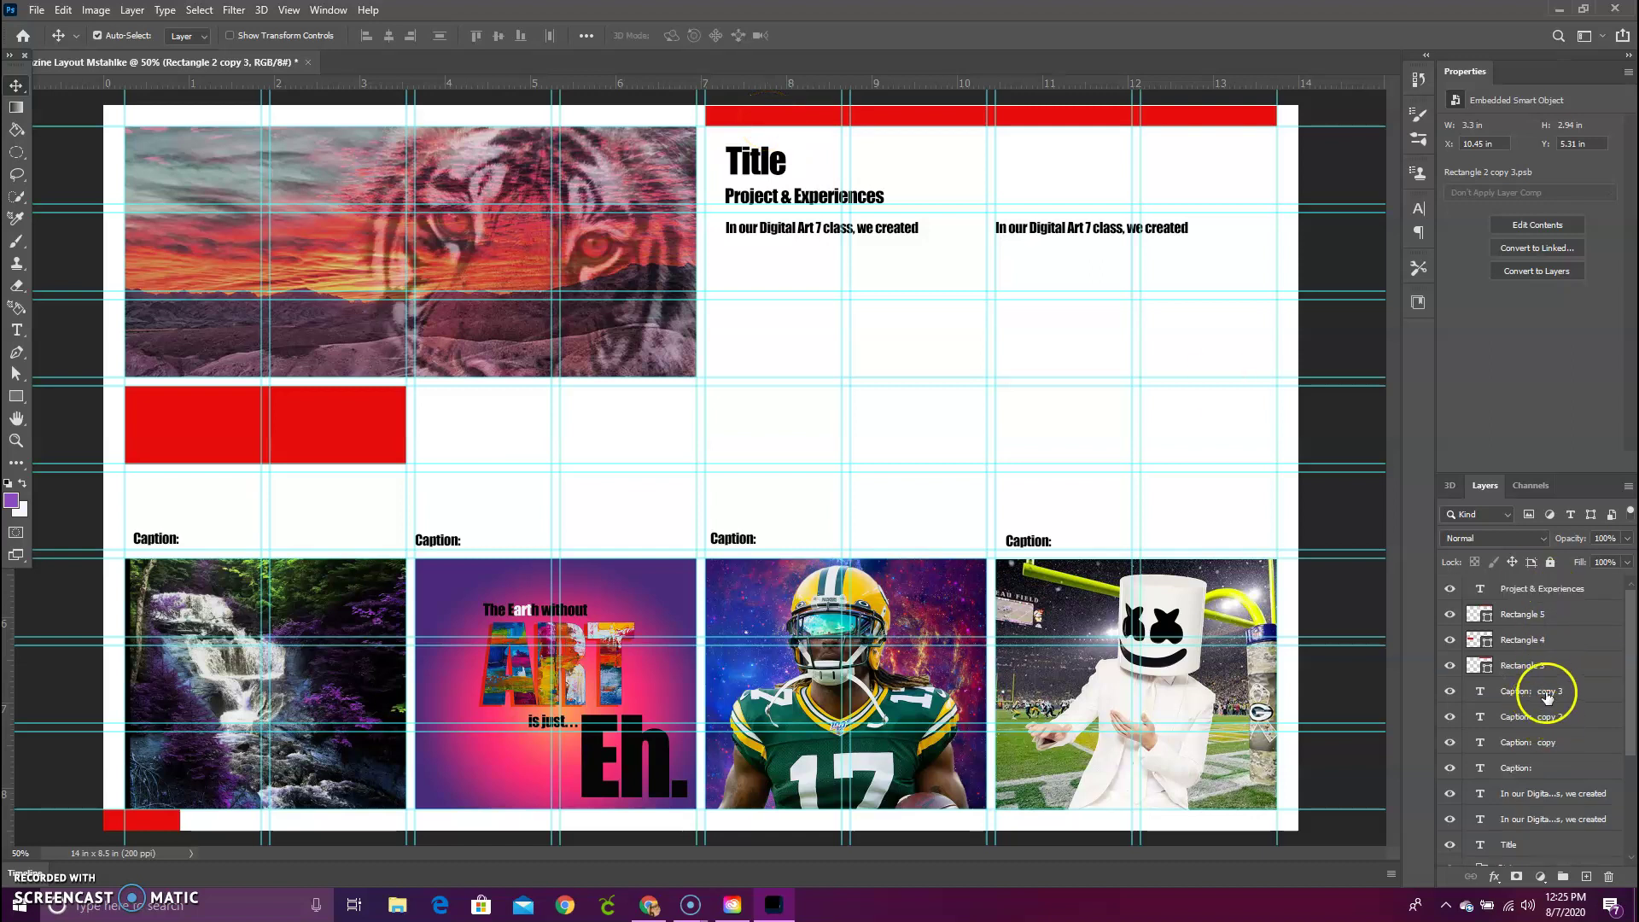
click(1536, 665)
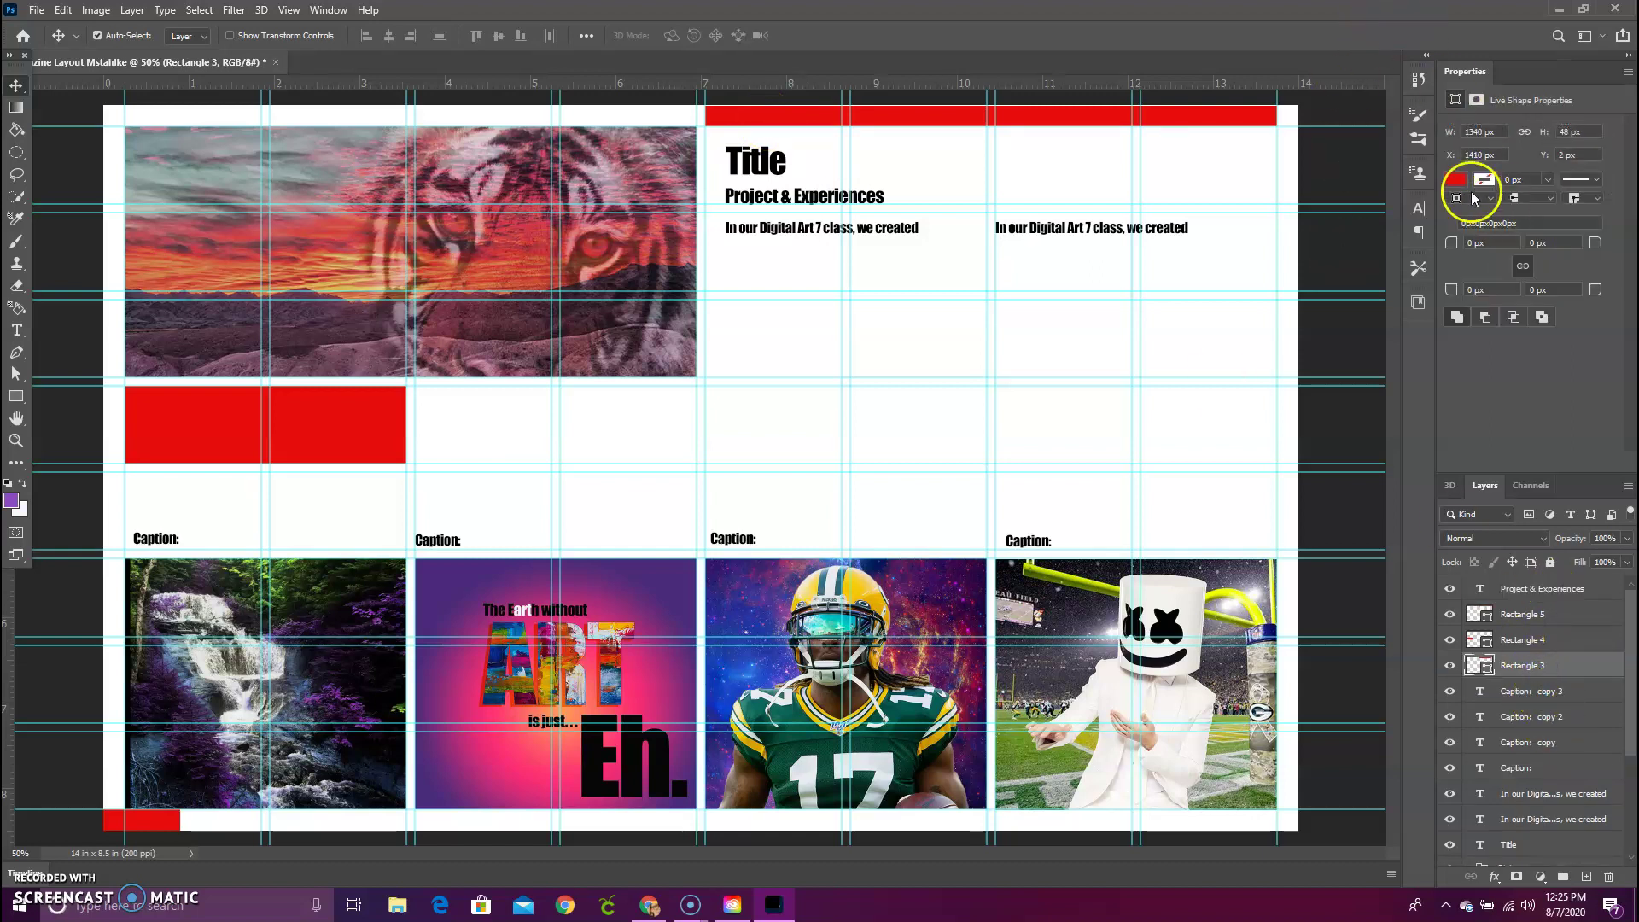
click(1456, 179)
click(1458, 176)
click(1239, 113)
click(16, 129)
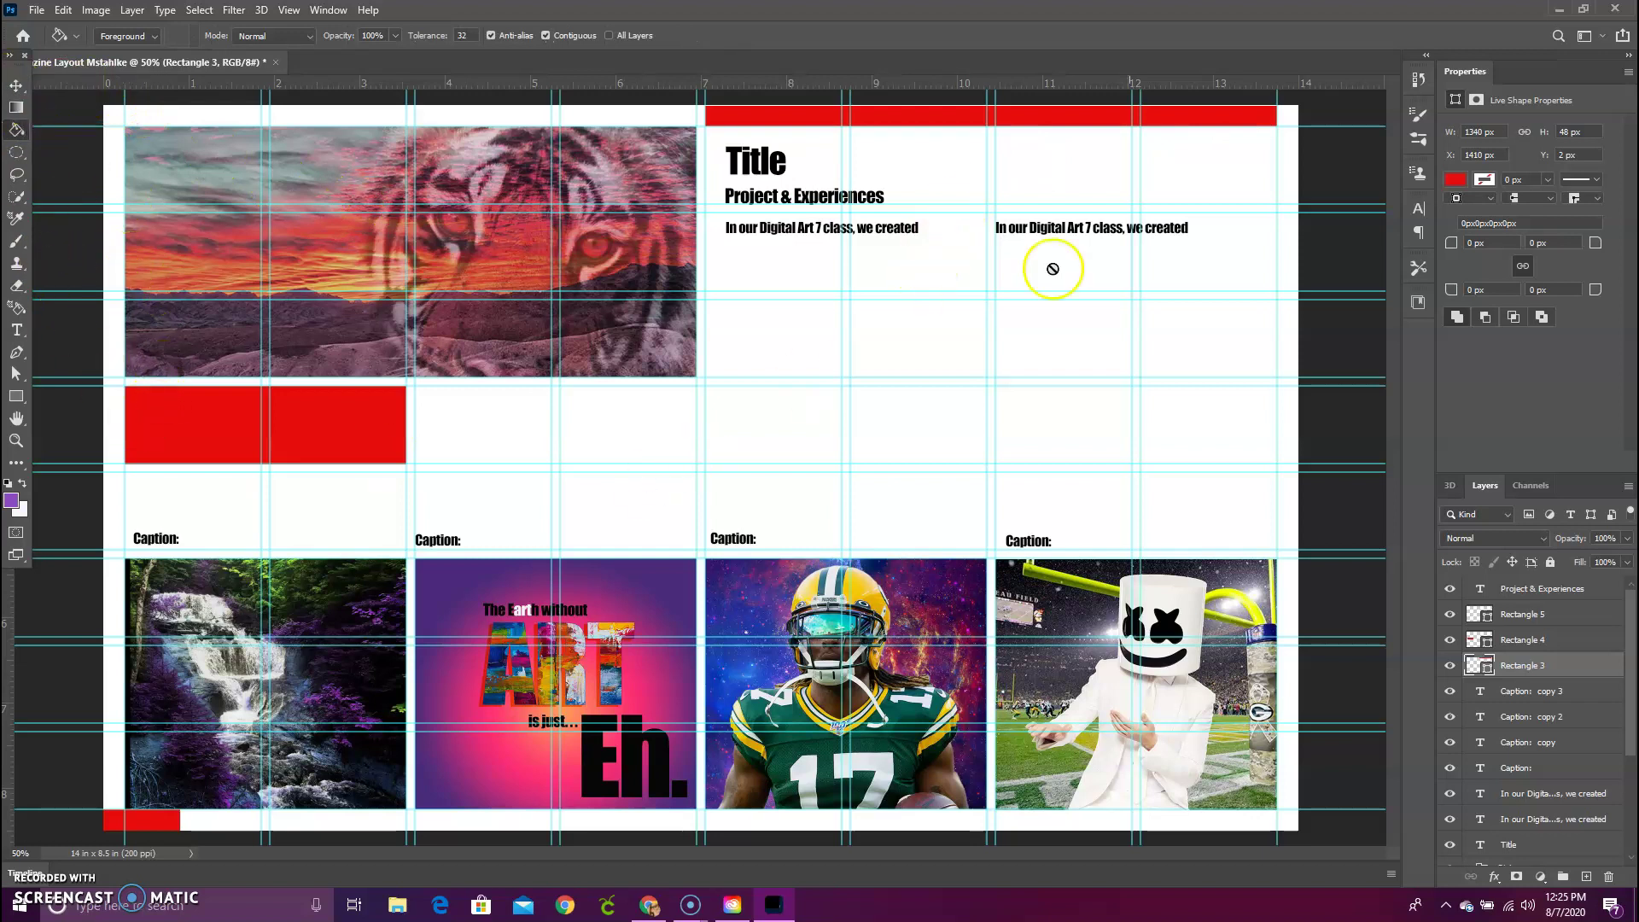
click(1519, 670)
click(1451, 181)
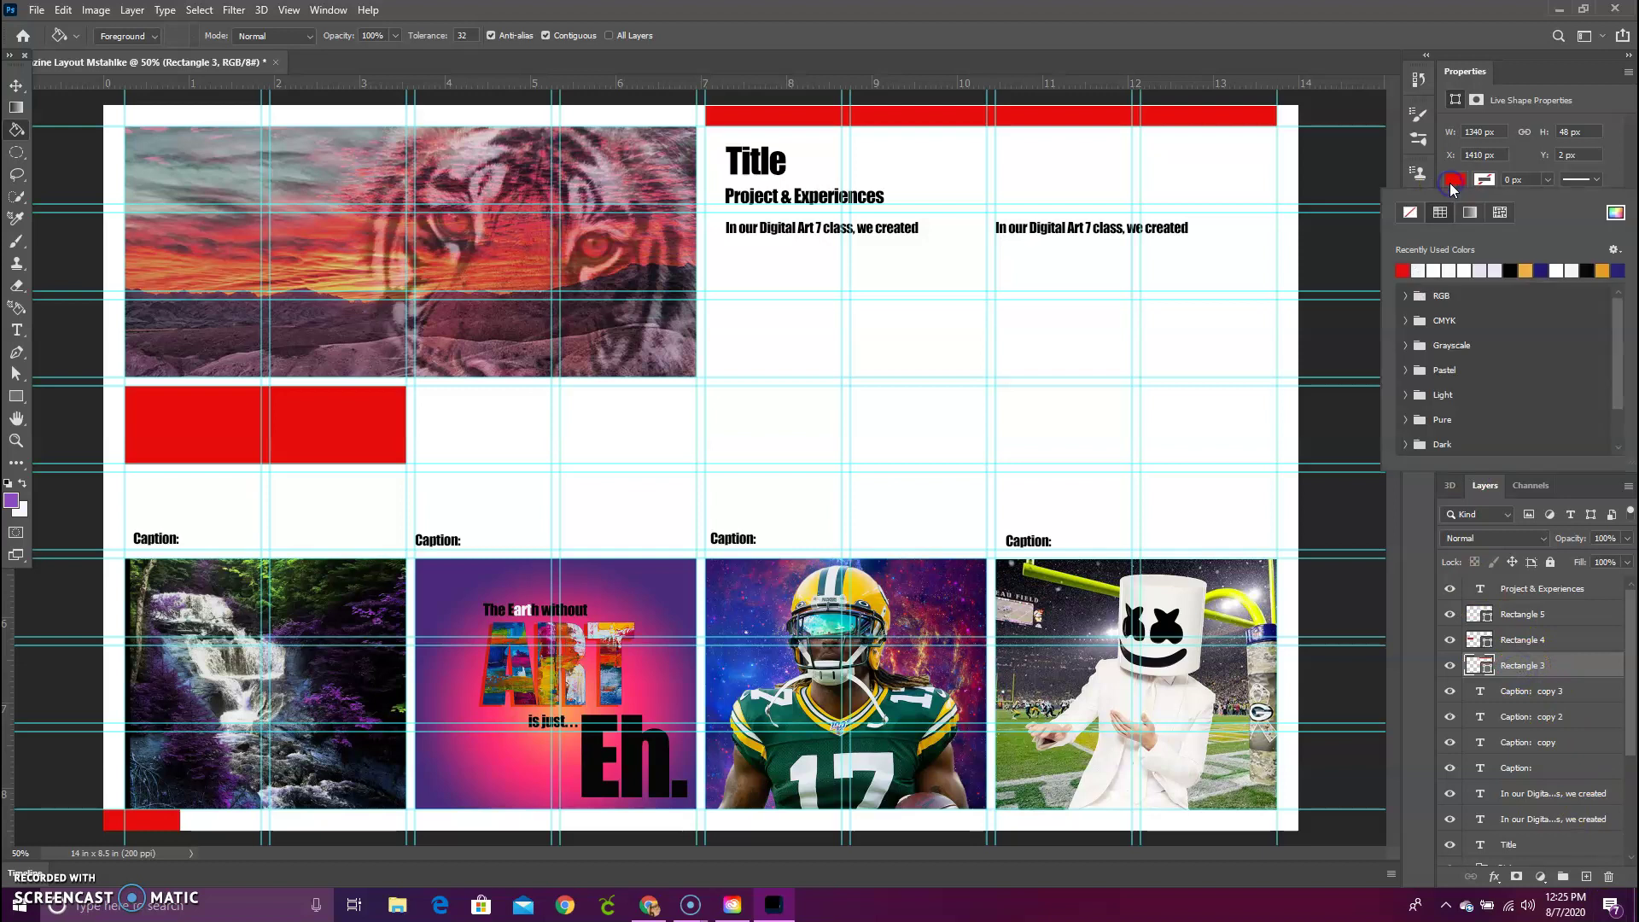
click(1615, 212)
click(1252, 530)
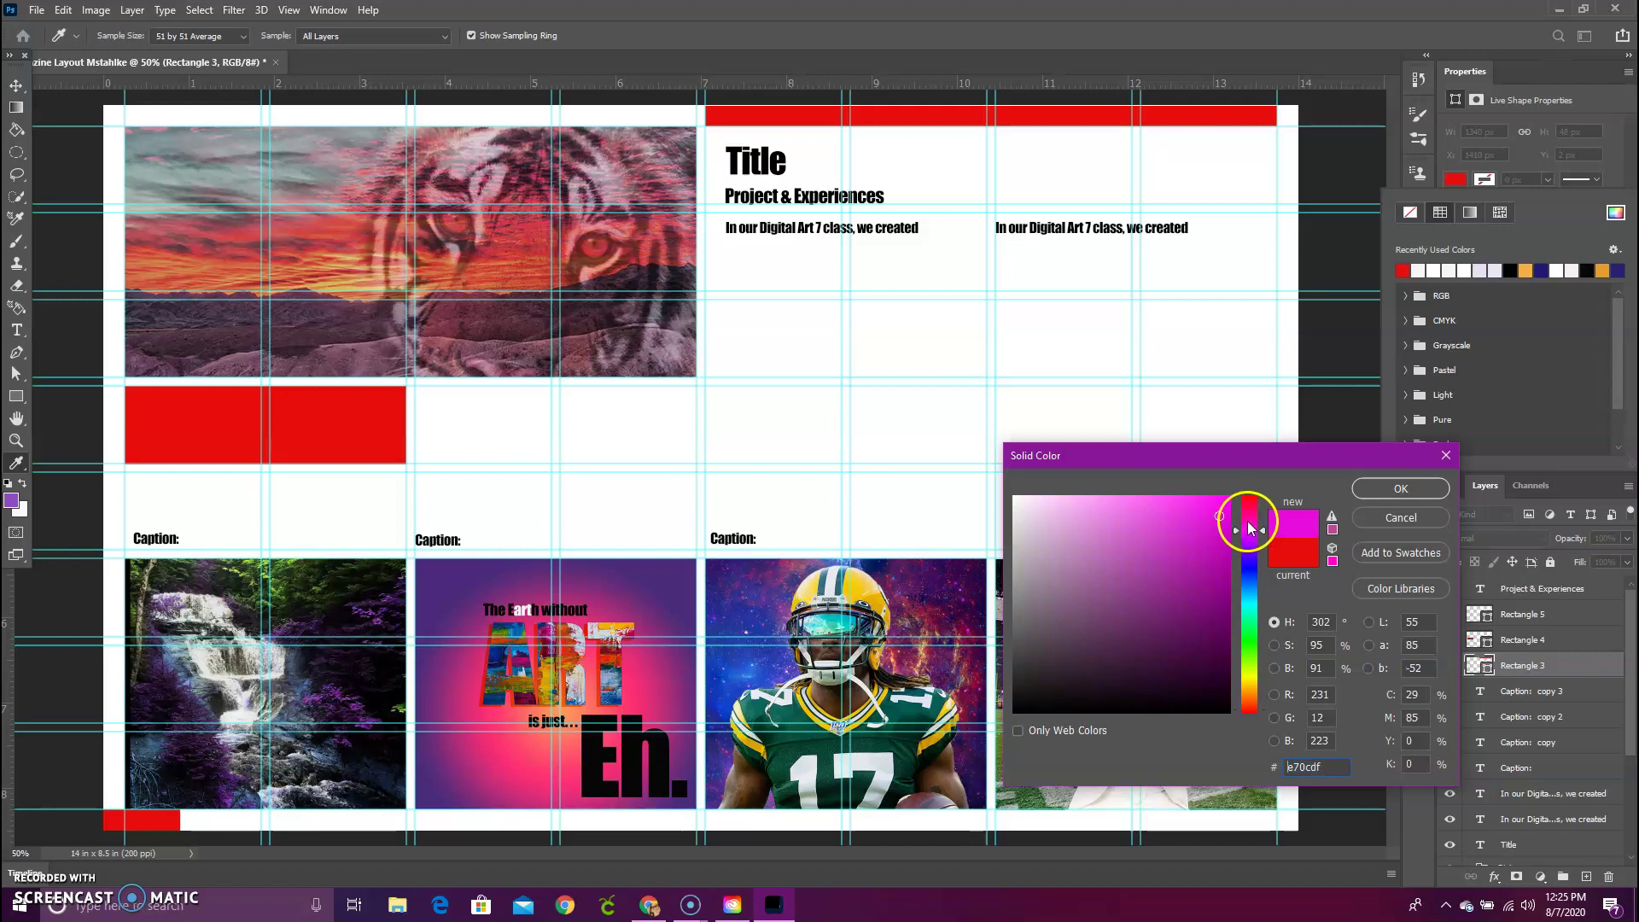
click(1252, 546)
drag(1210, 560, 1218, 603)
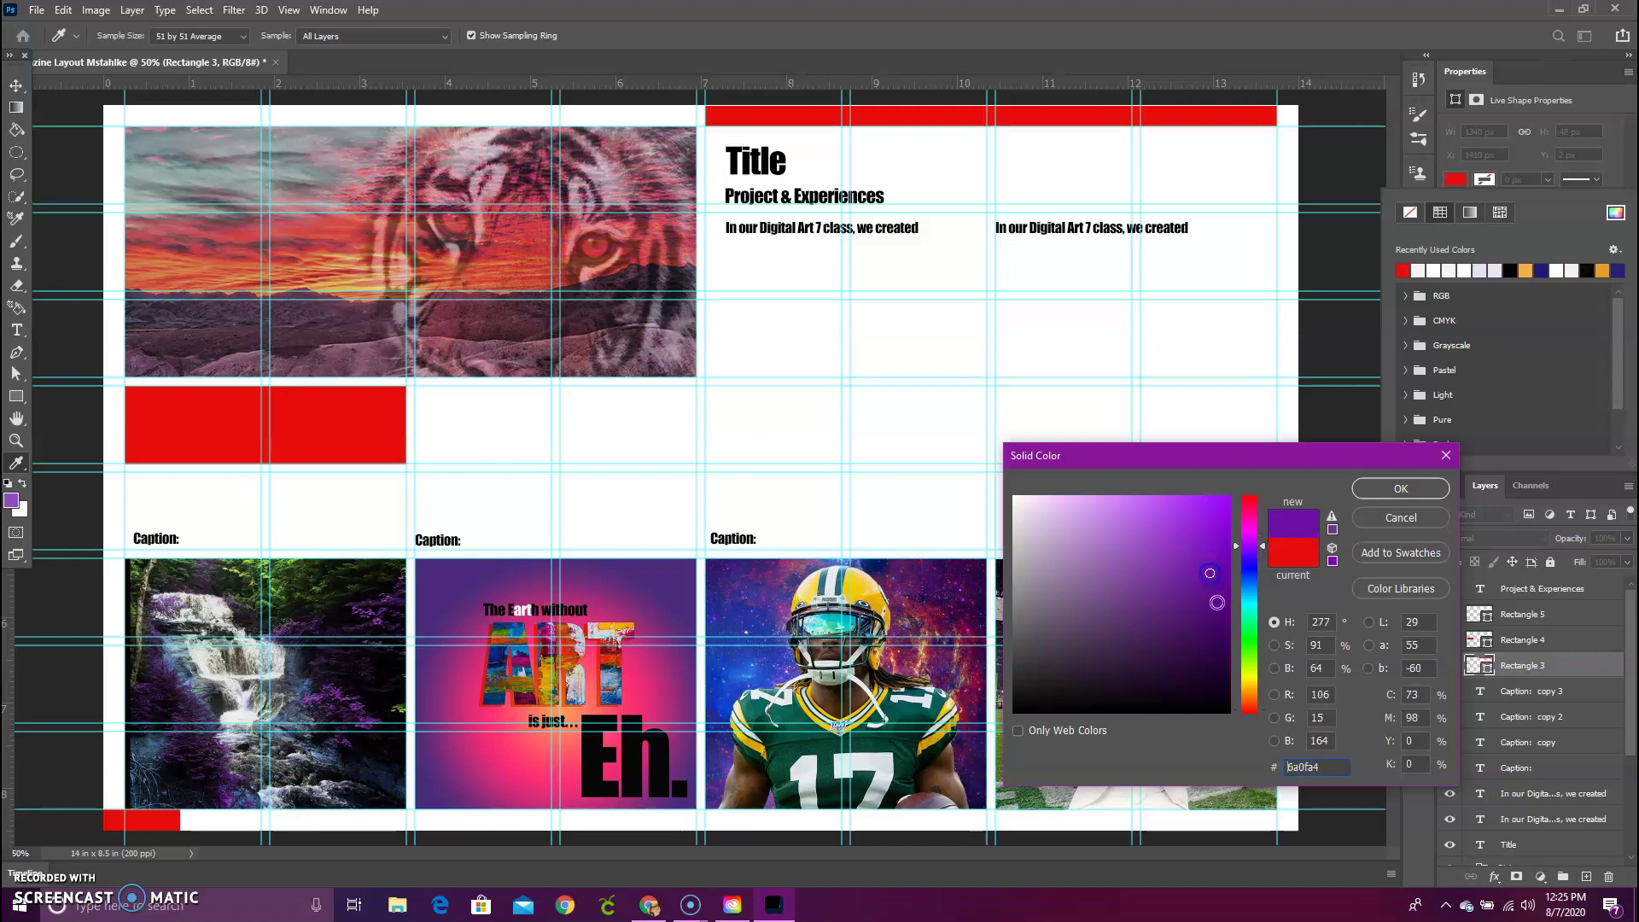
click(1375, 500)
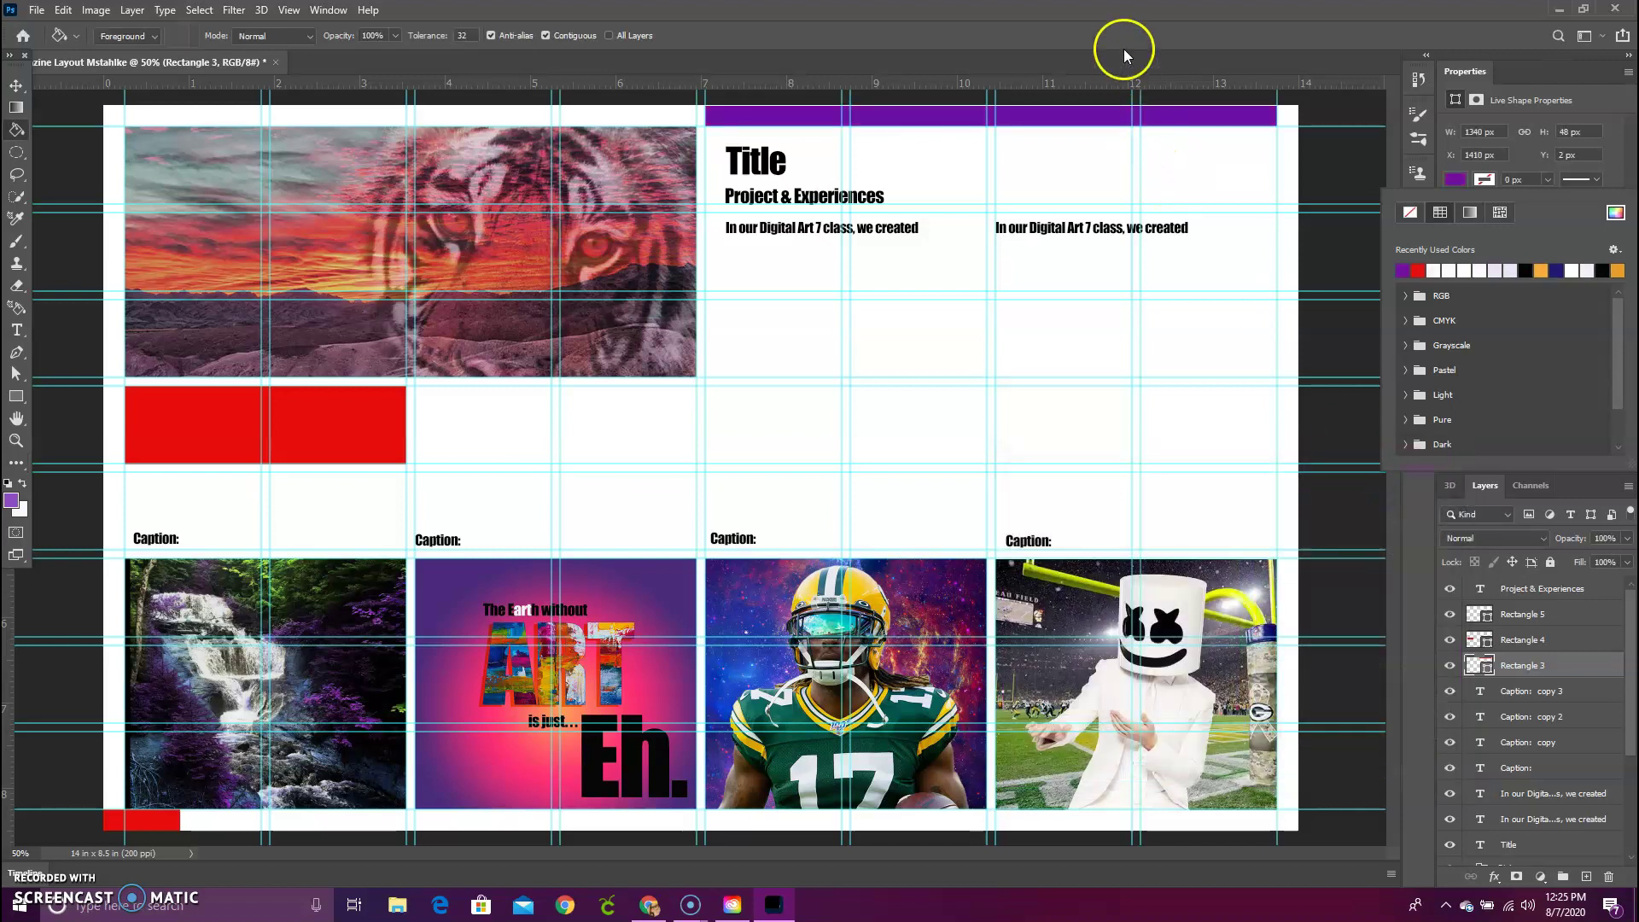
click(1463, 183)
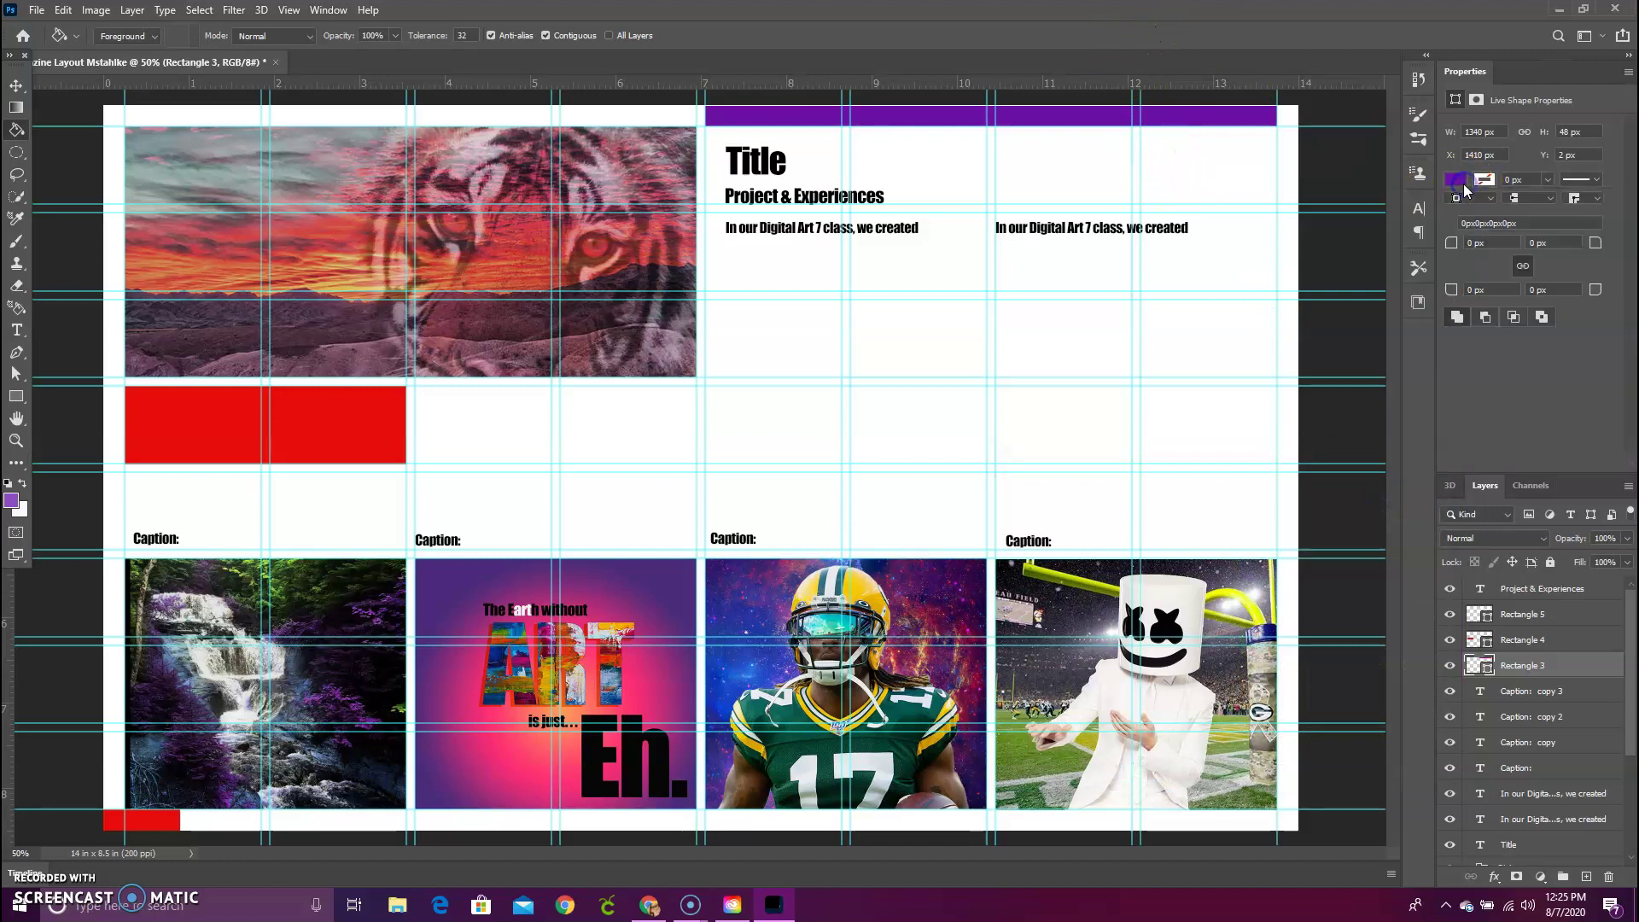
- Rasterize the Rectangle 3 layer, try a purple Paint Bucket fill on the large red rectangle, and undo the fill
click(373, 399)
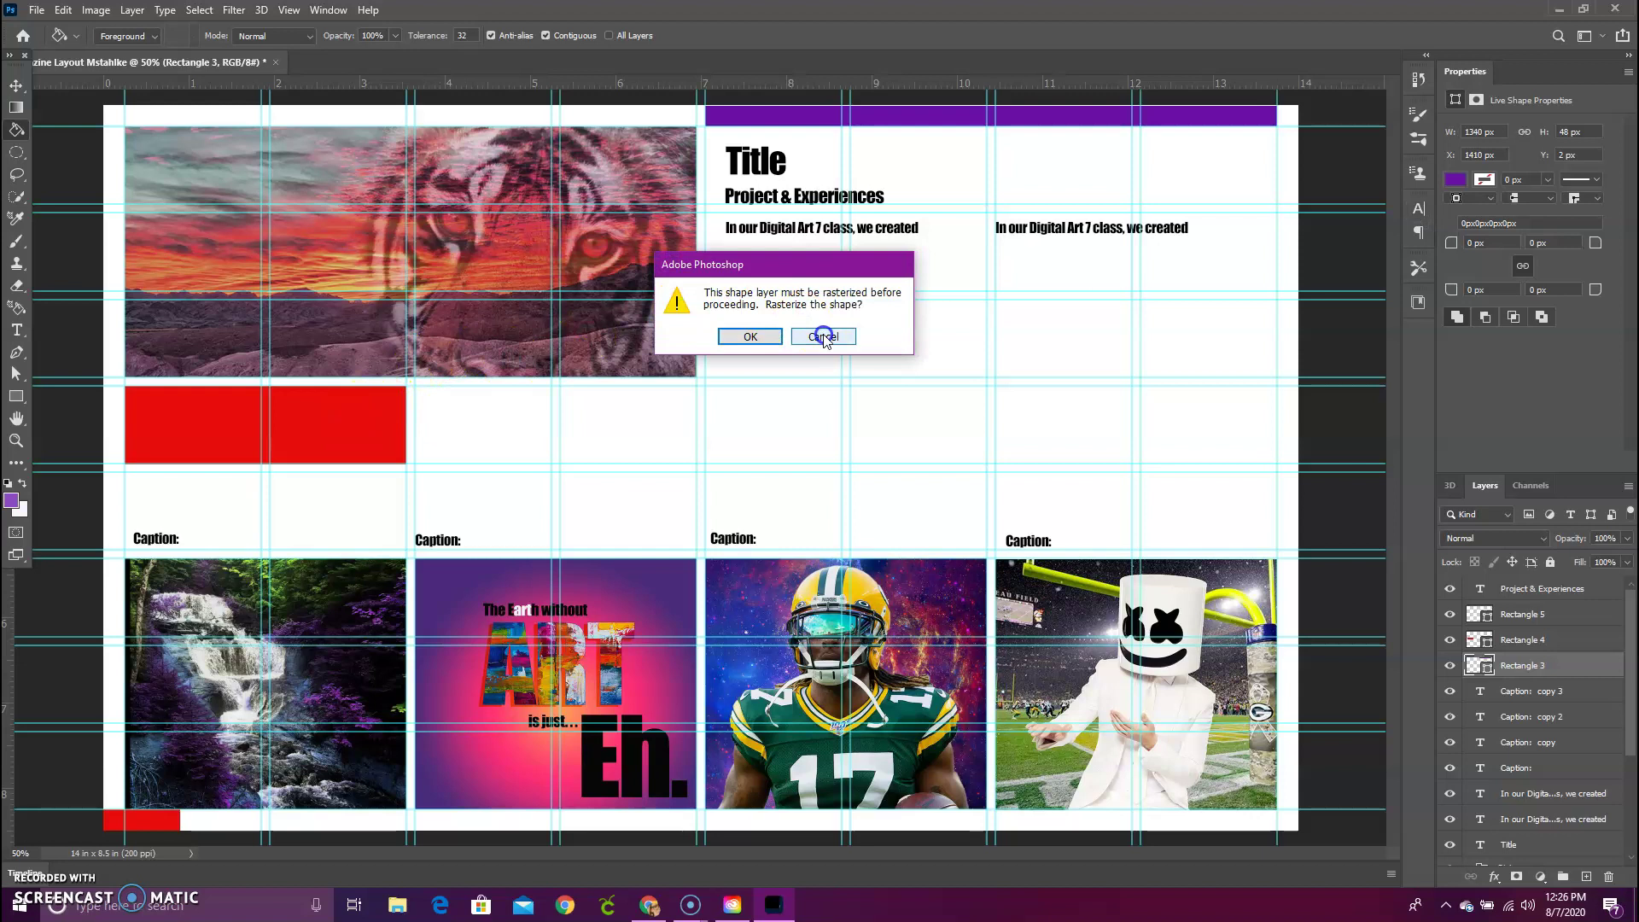
click(753, 340)
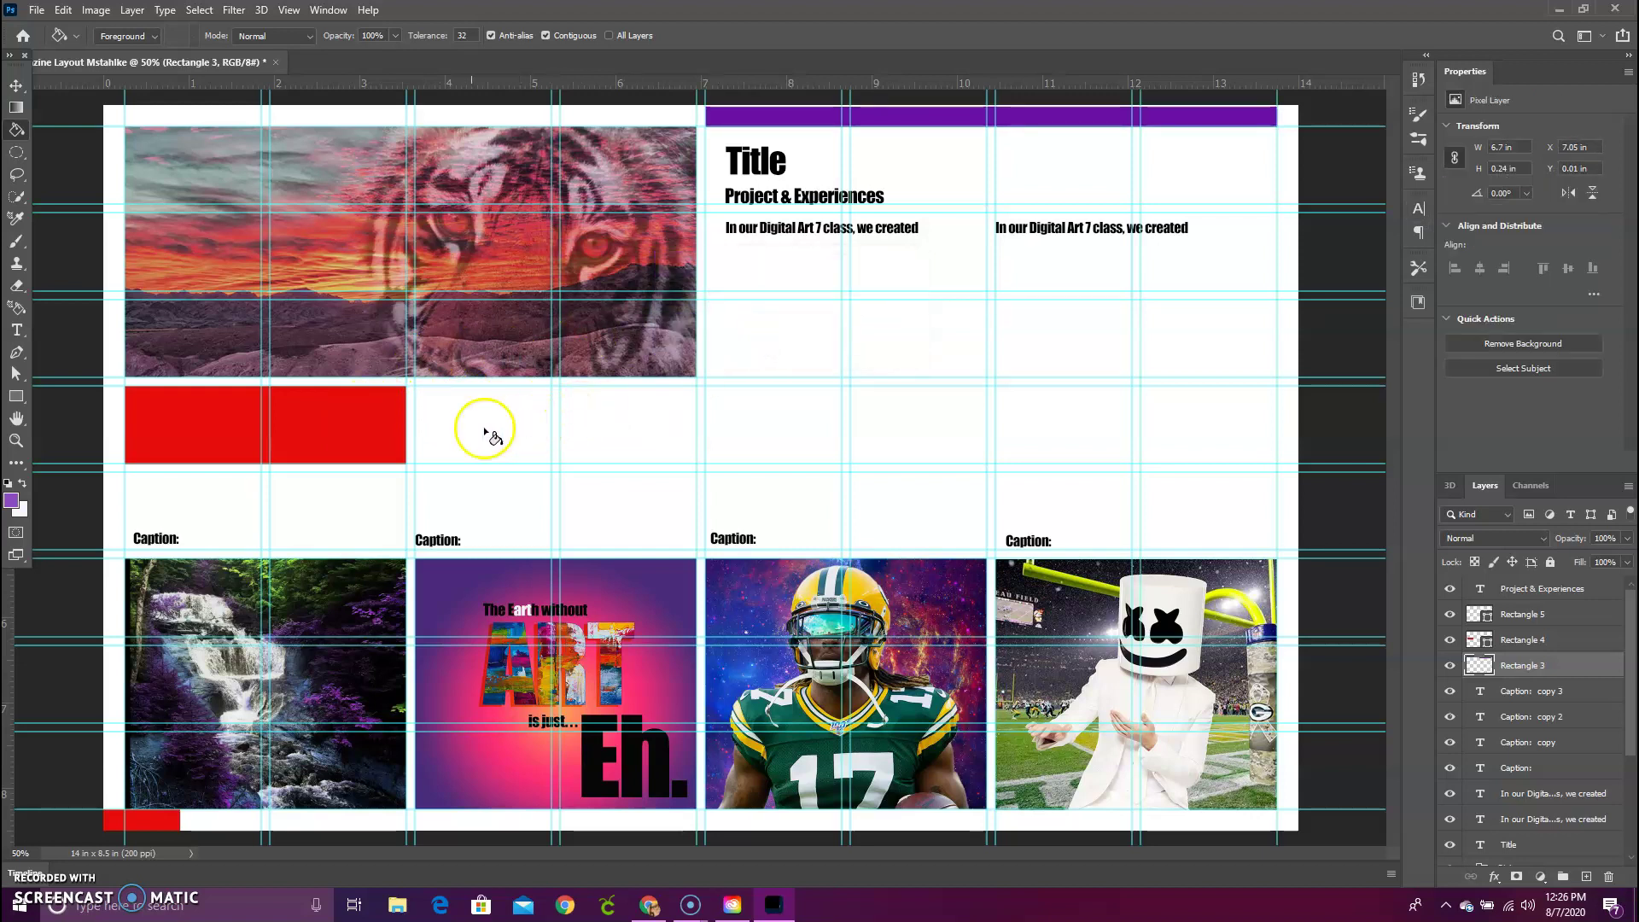
click(375, 423)
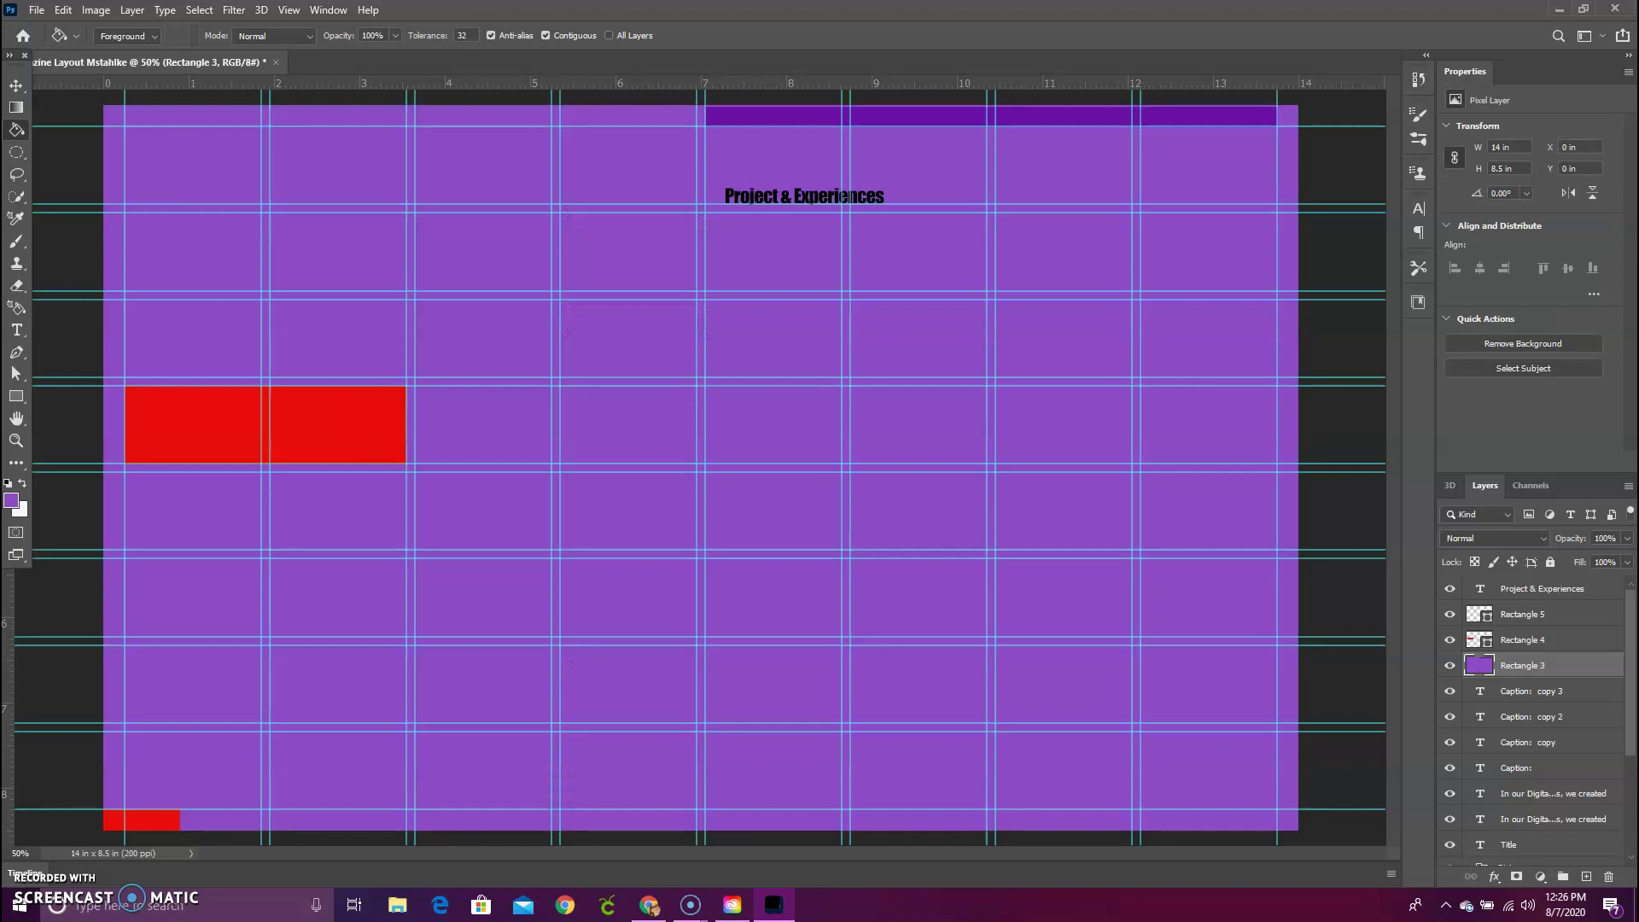
click(62, 10)
click(90, 31)
- Delete the Rectangle 4 layer, the large red rectangle beneath the tiger picture
click(1532, 642)
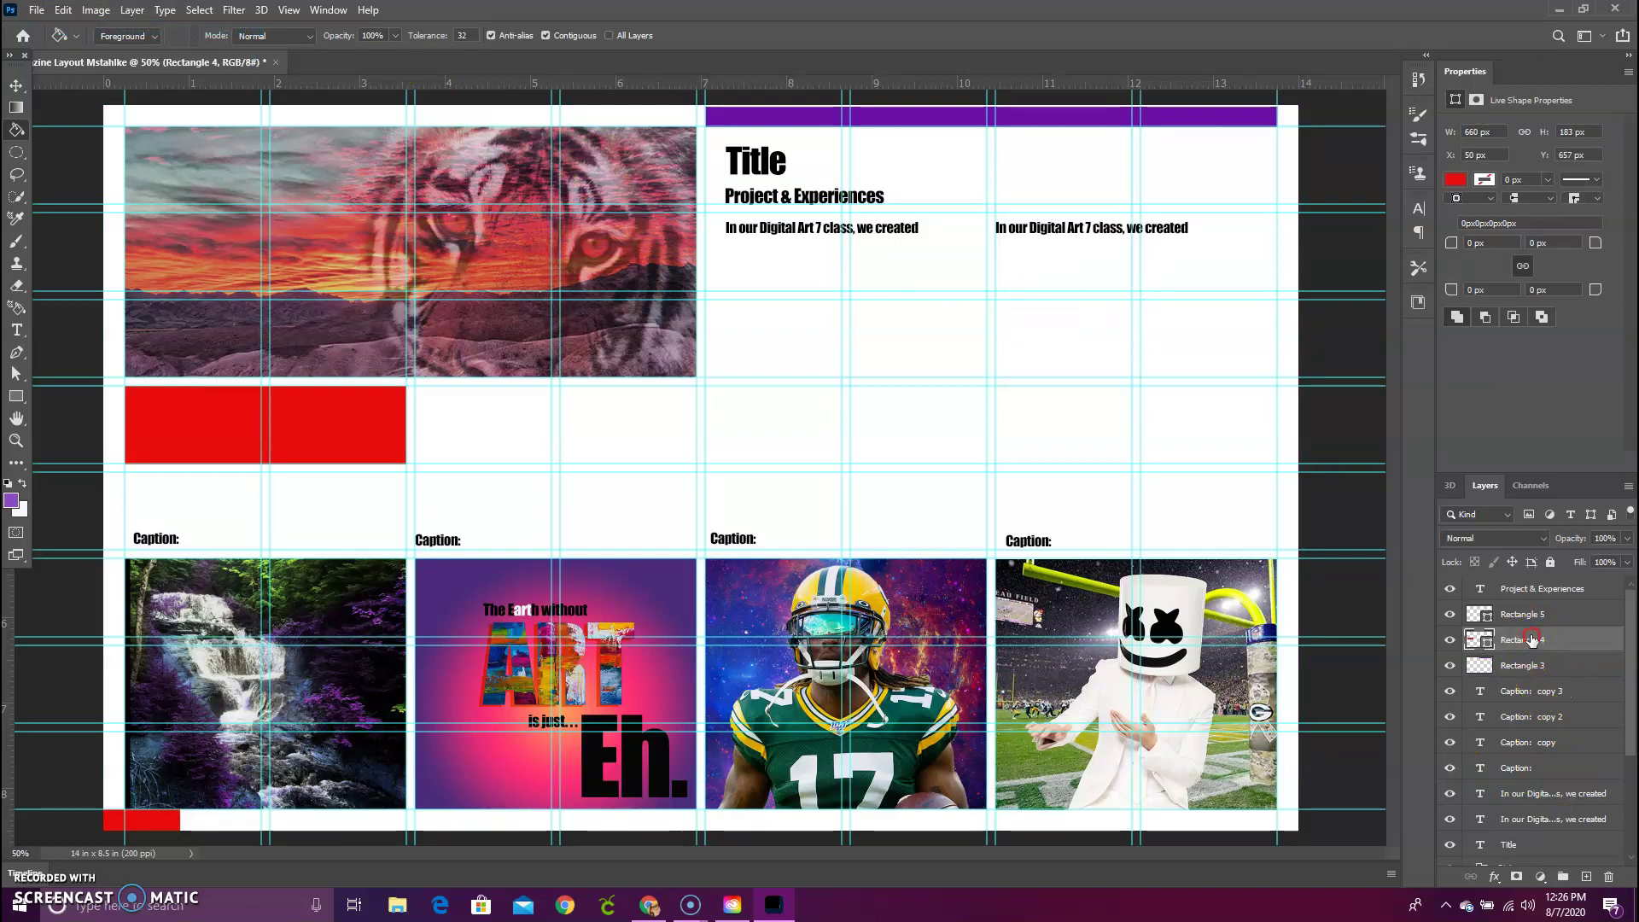
right_click(1532, 640)
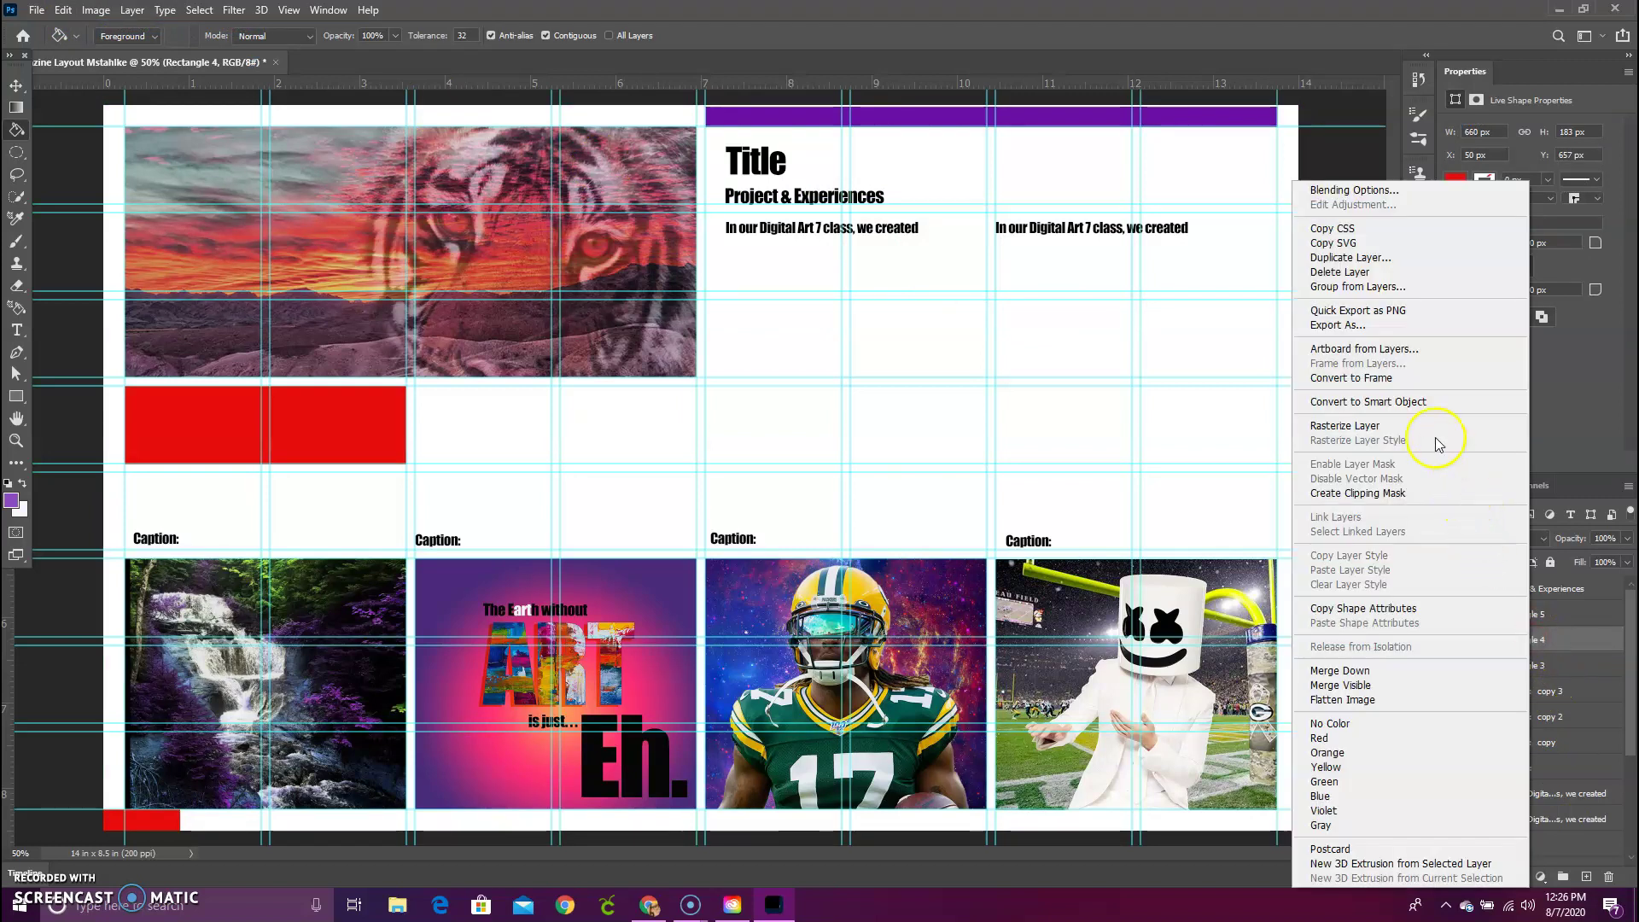
right_click(1582, 636)
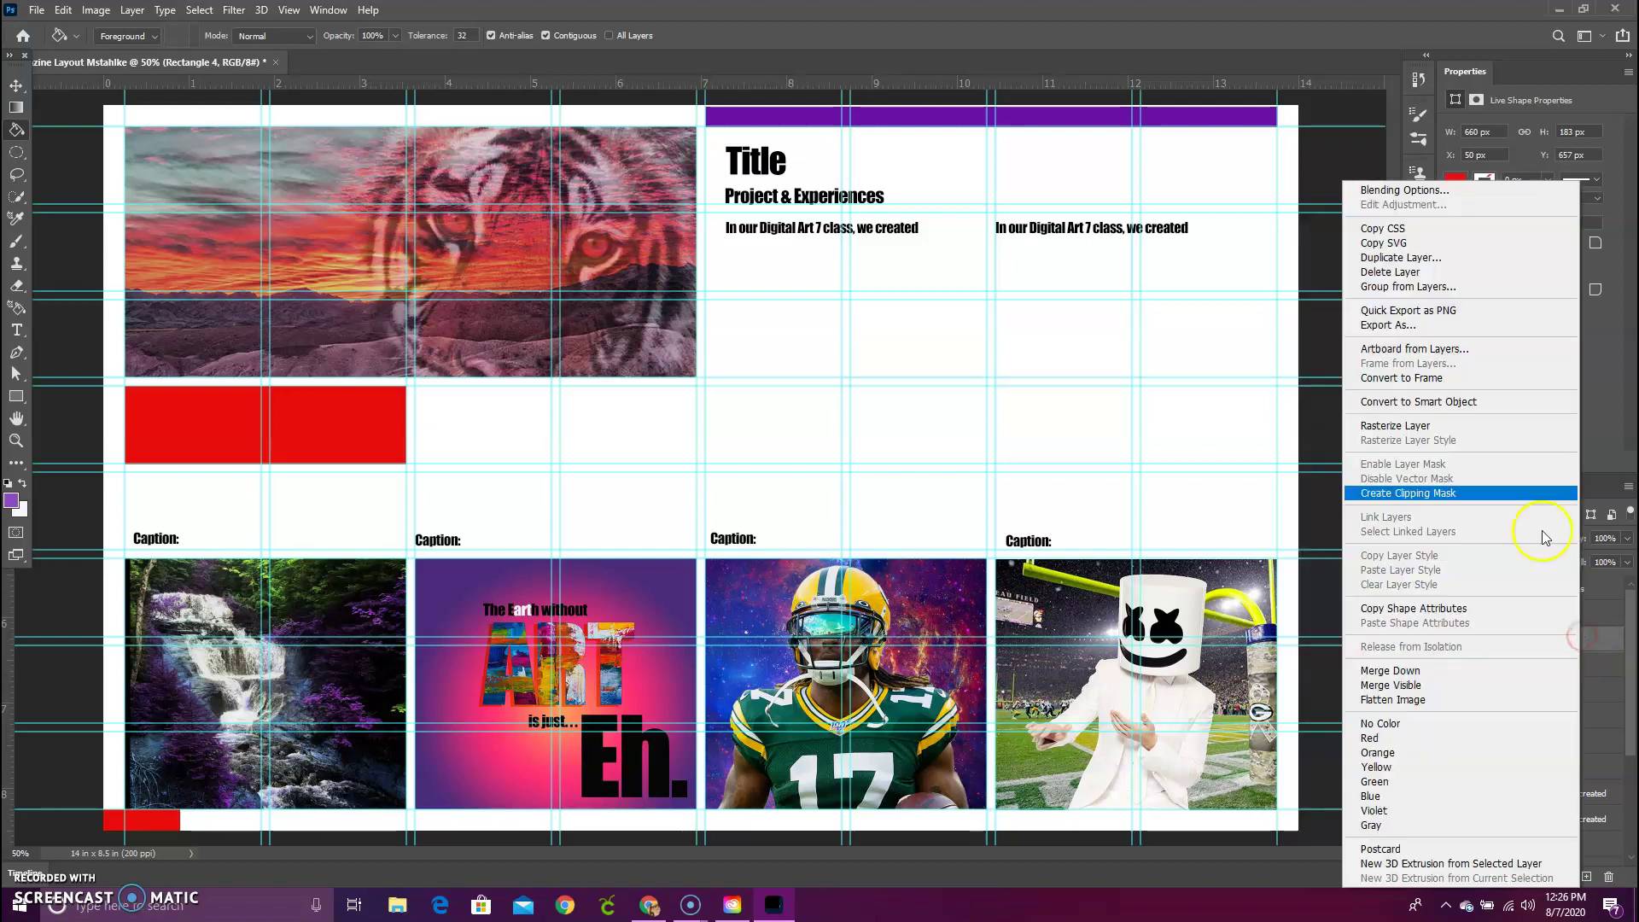
click(1400, 272)
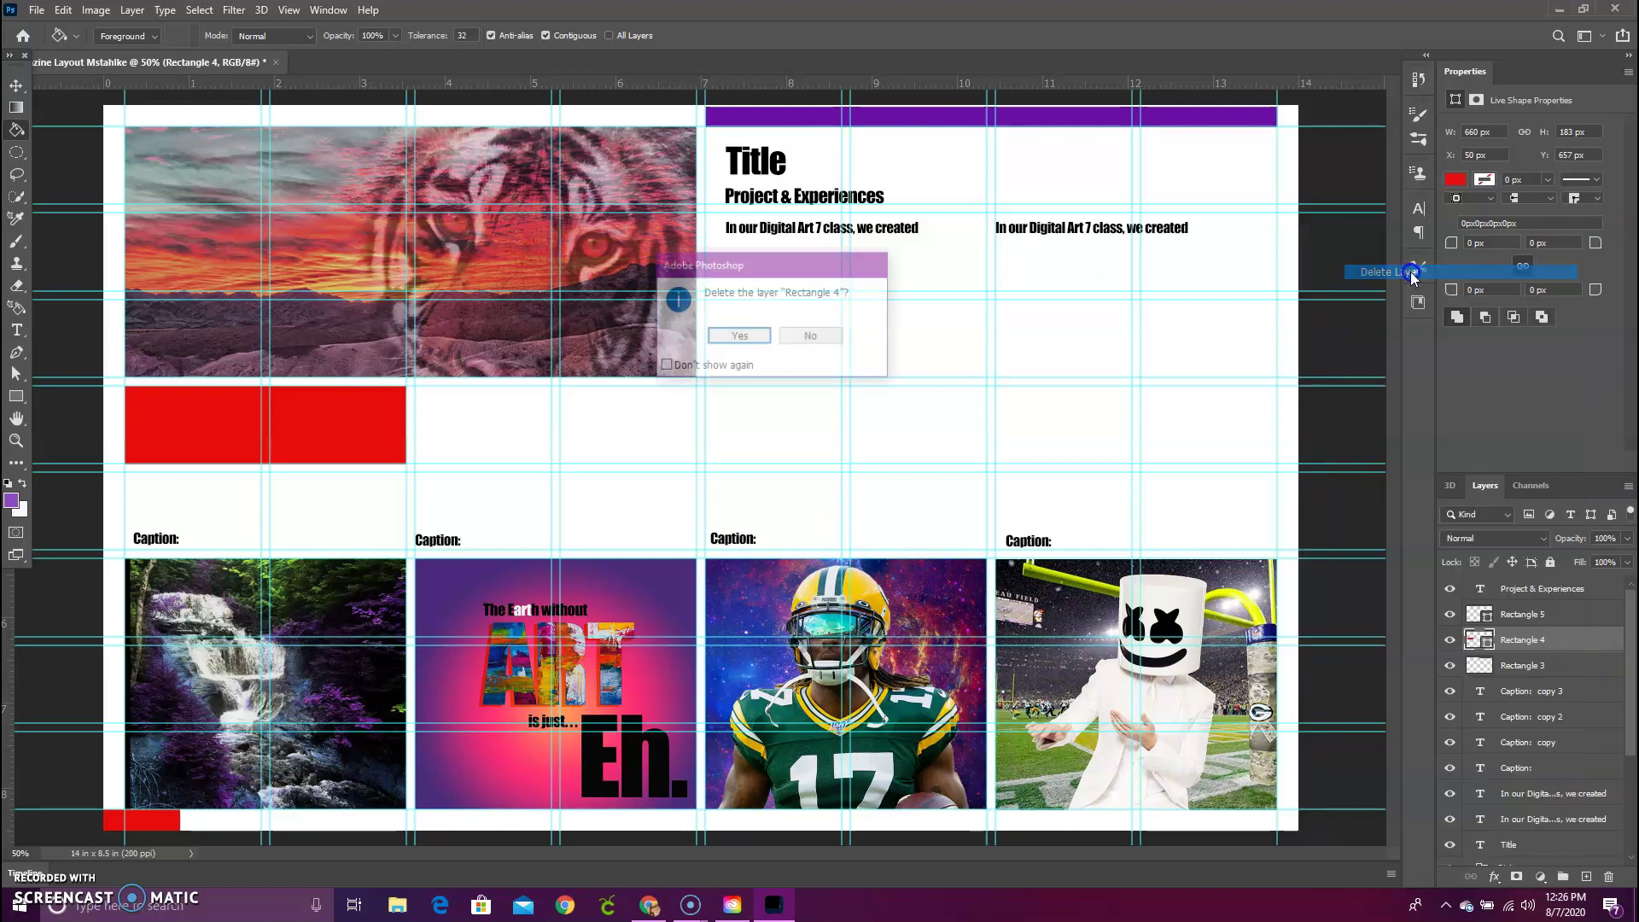
click(734, 336)
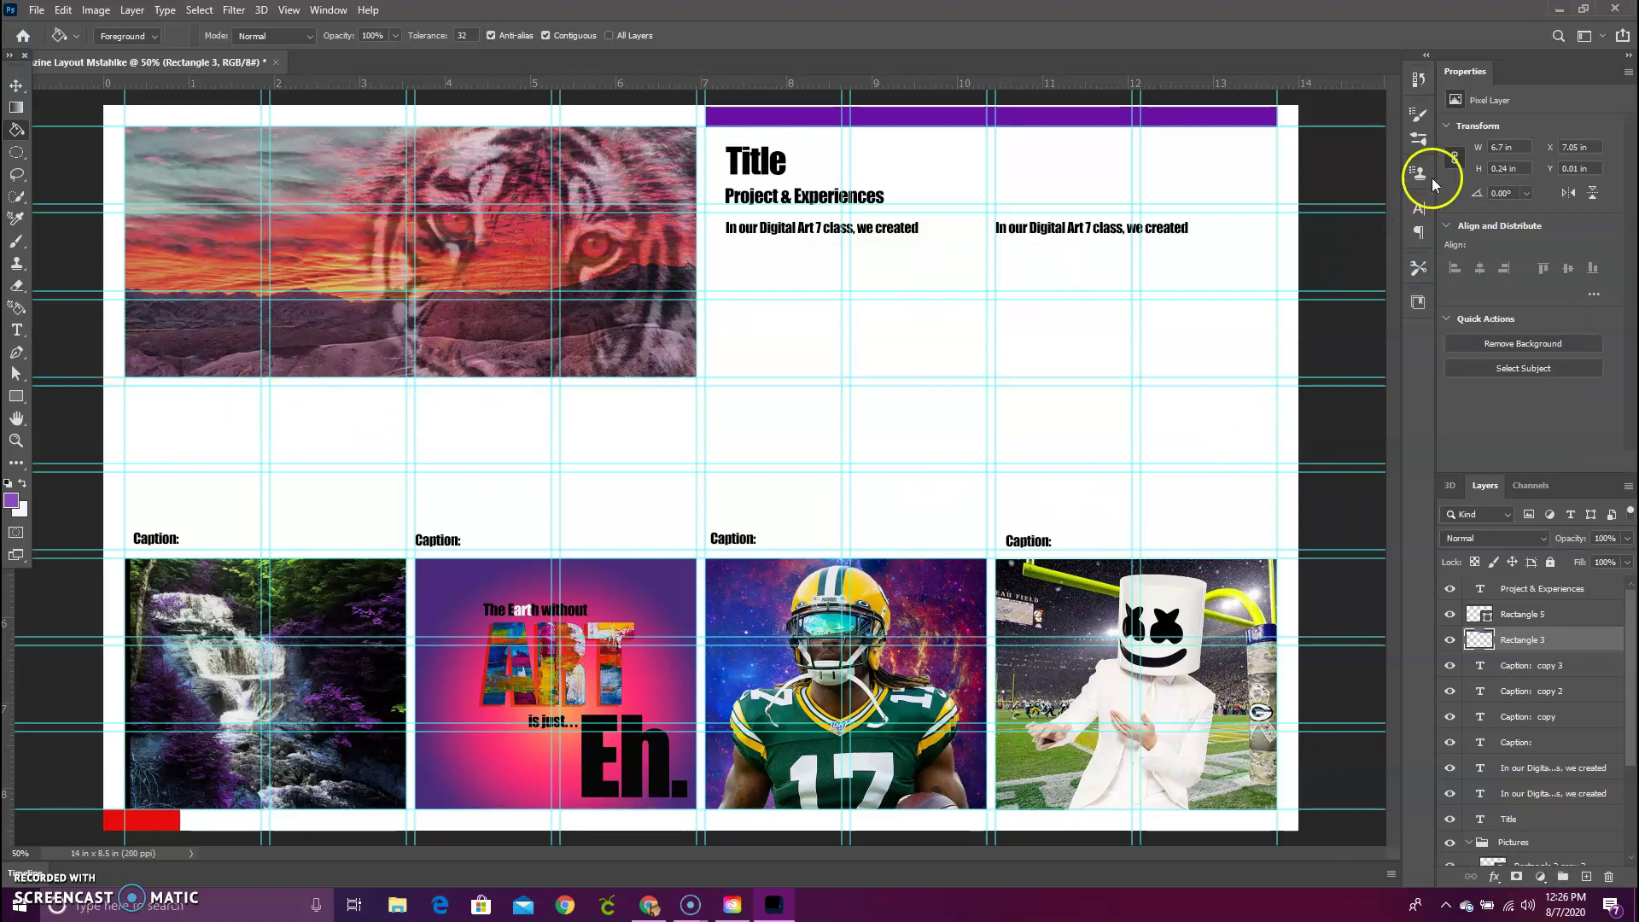
- Set the fill of the small red Rectangle 5 in the page corner to the recently used purple 6a0fa4
click(1536, 622)
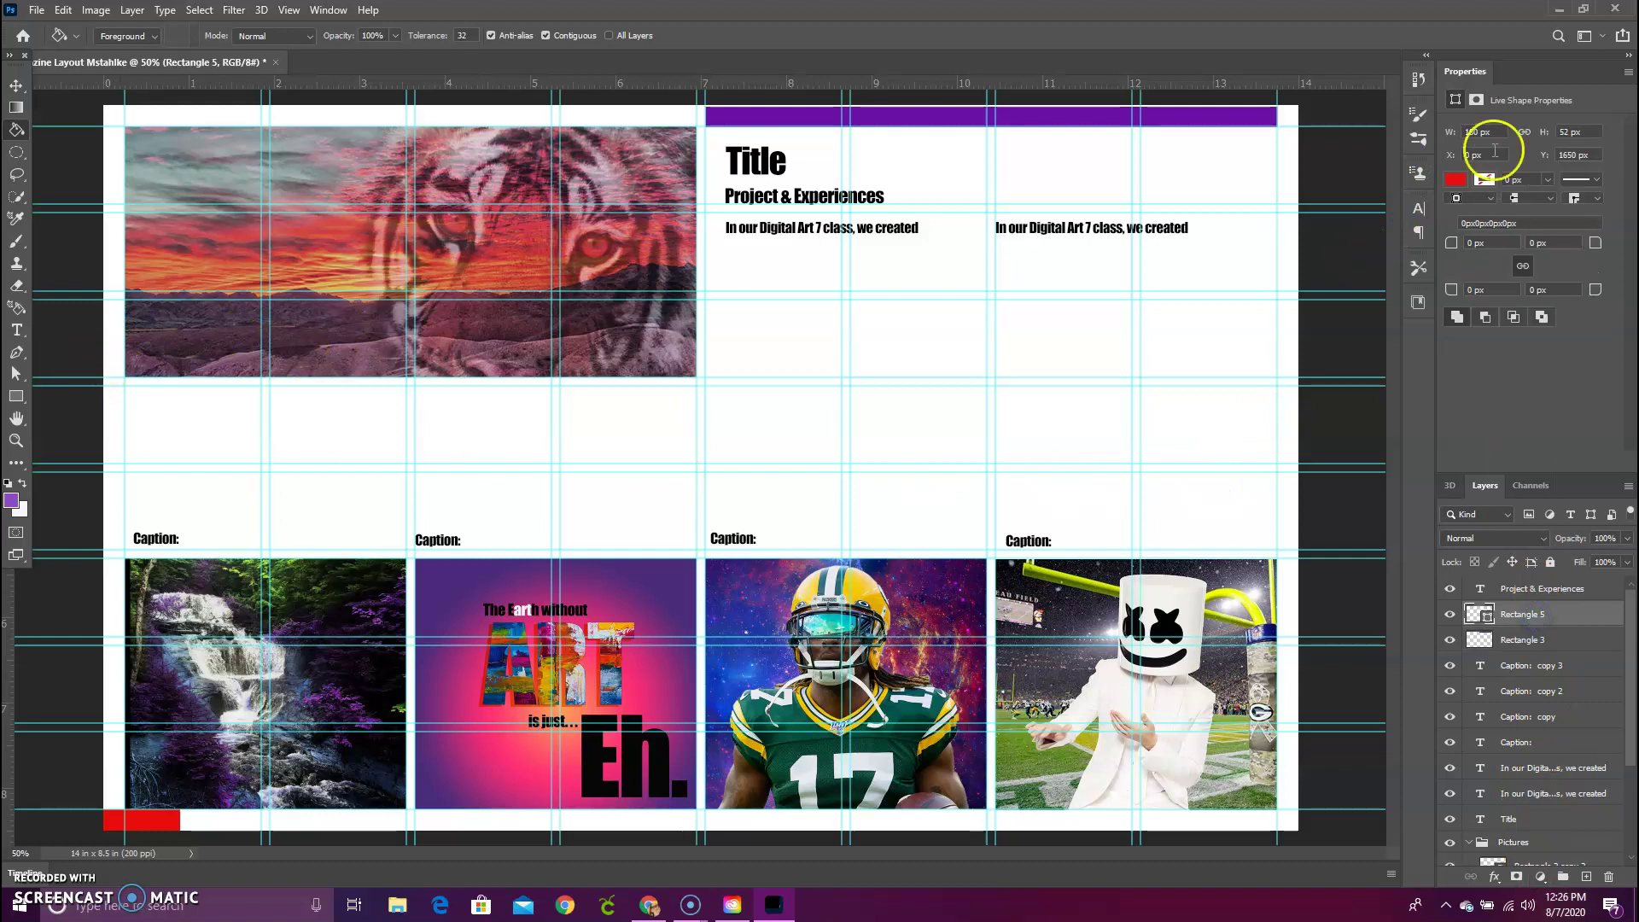
click(1457, 181)
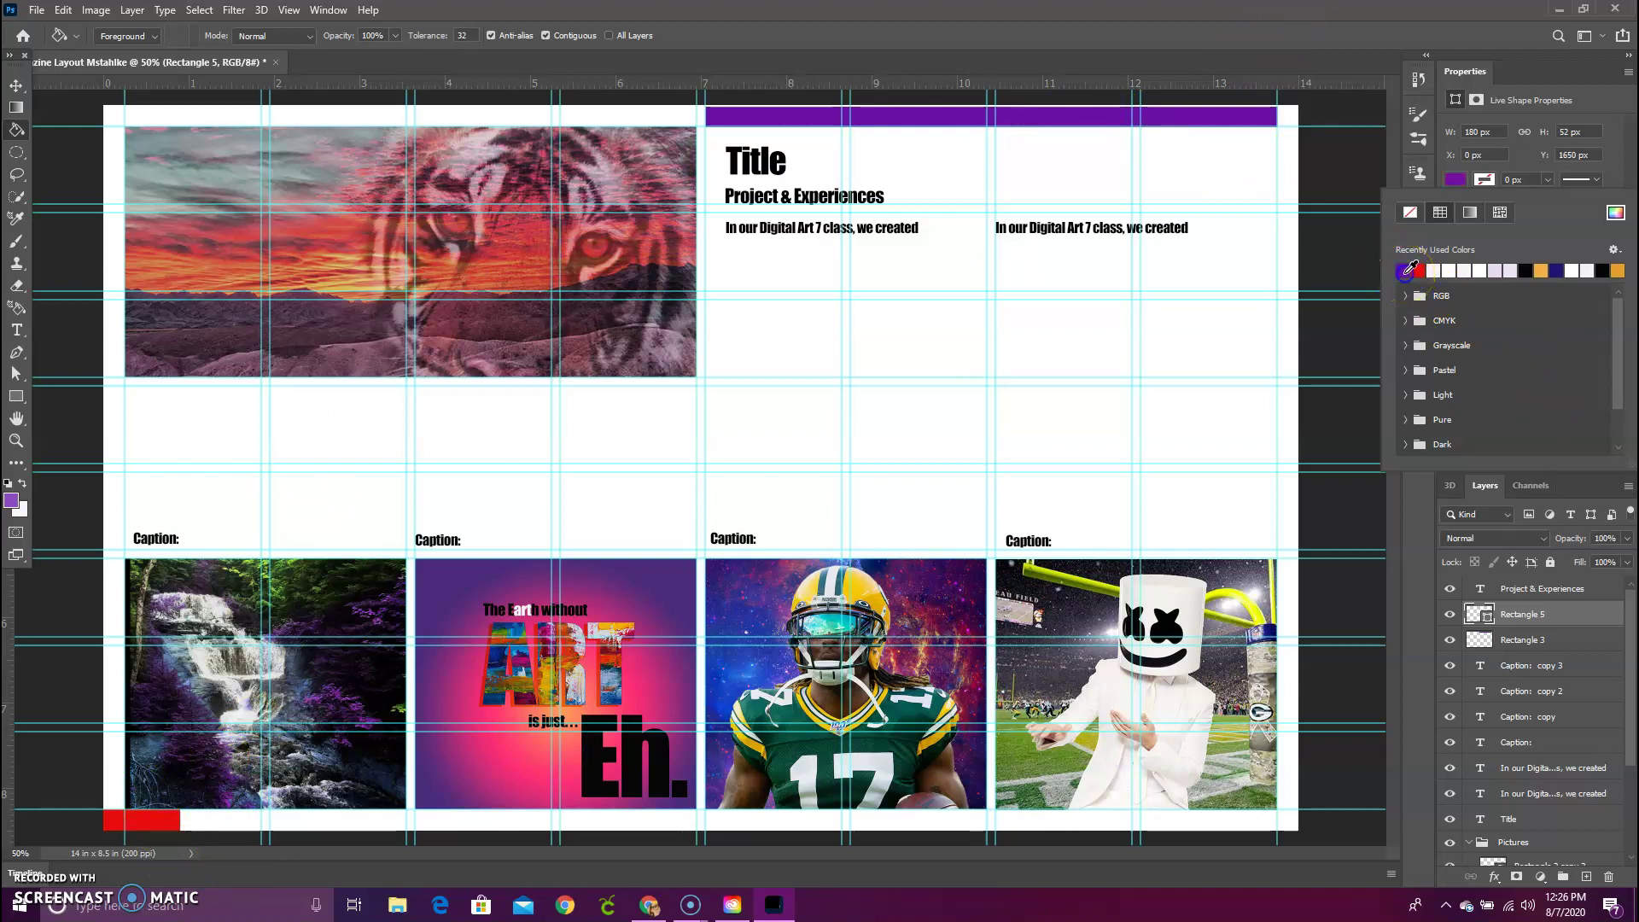
click(1406, 272)
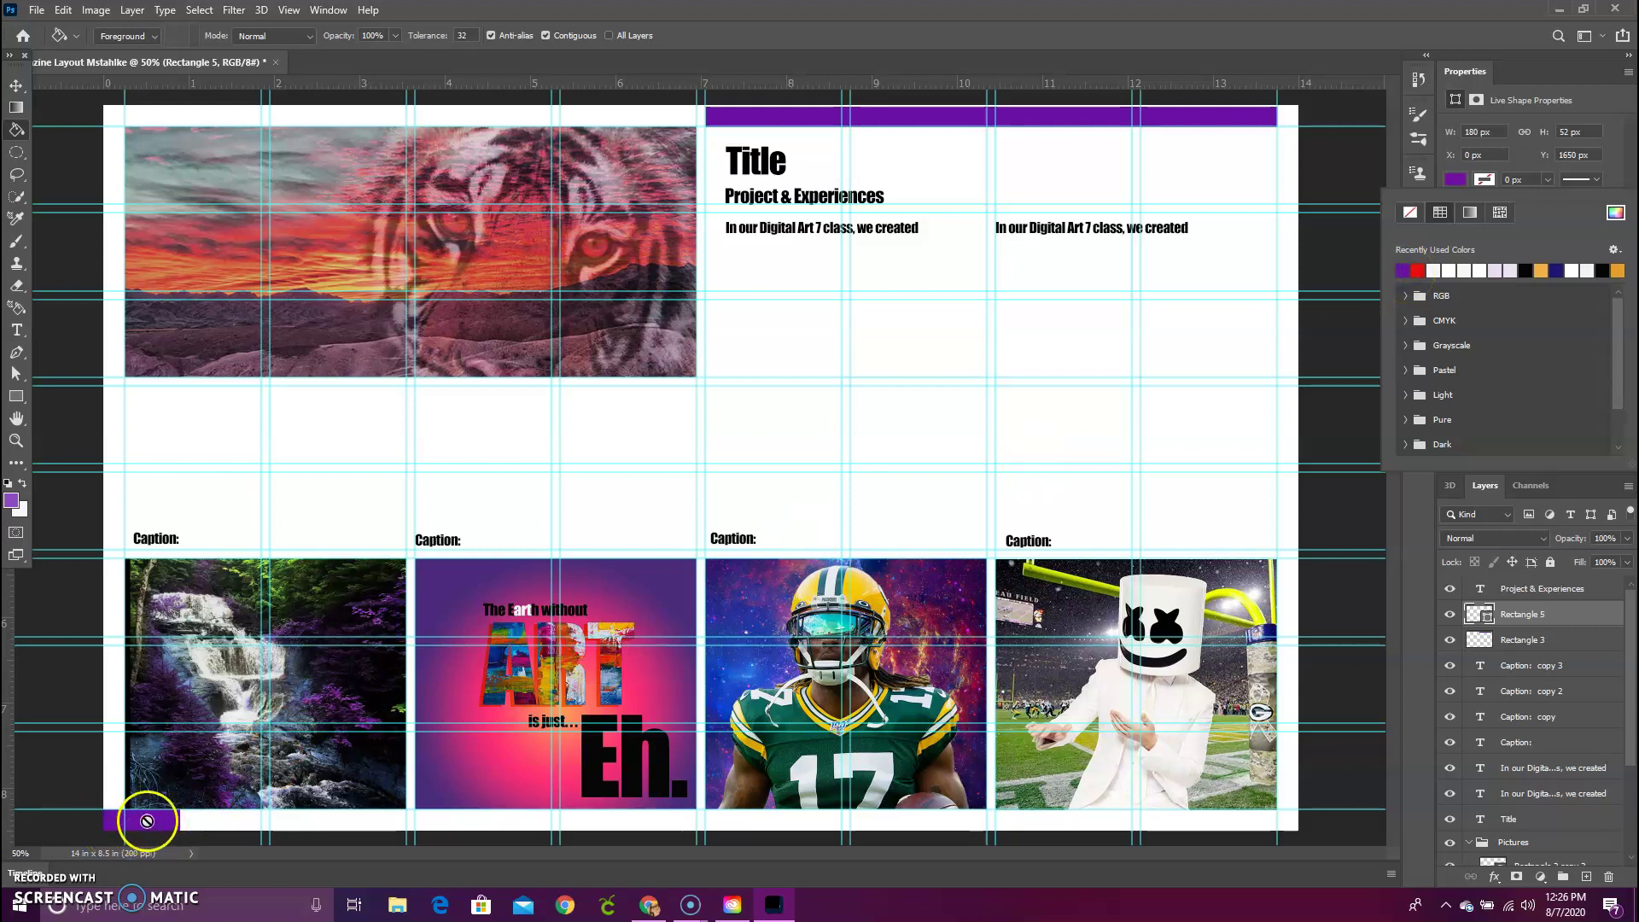
click(1615, 215)
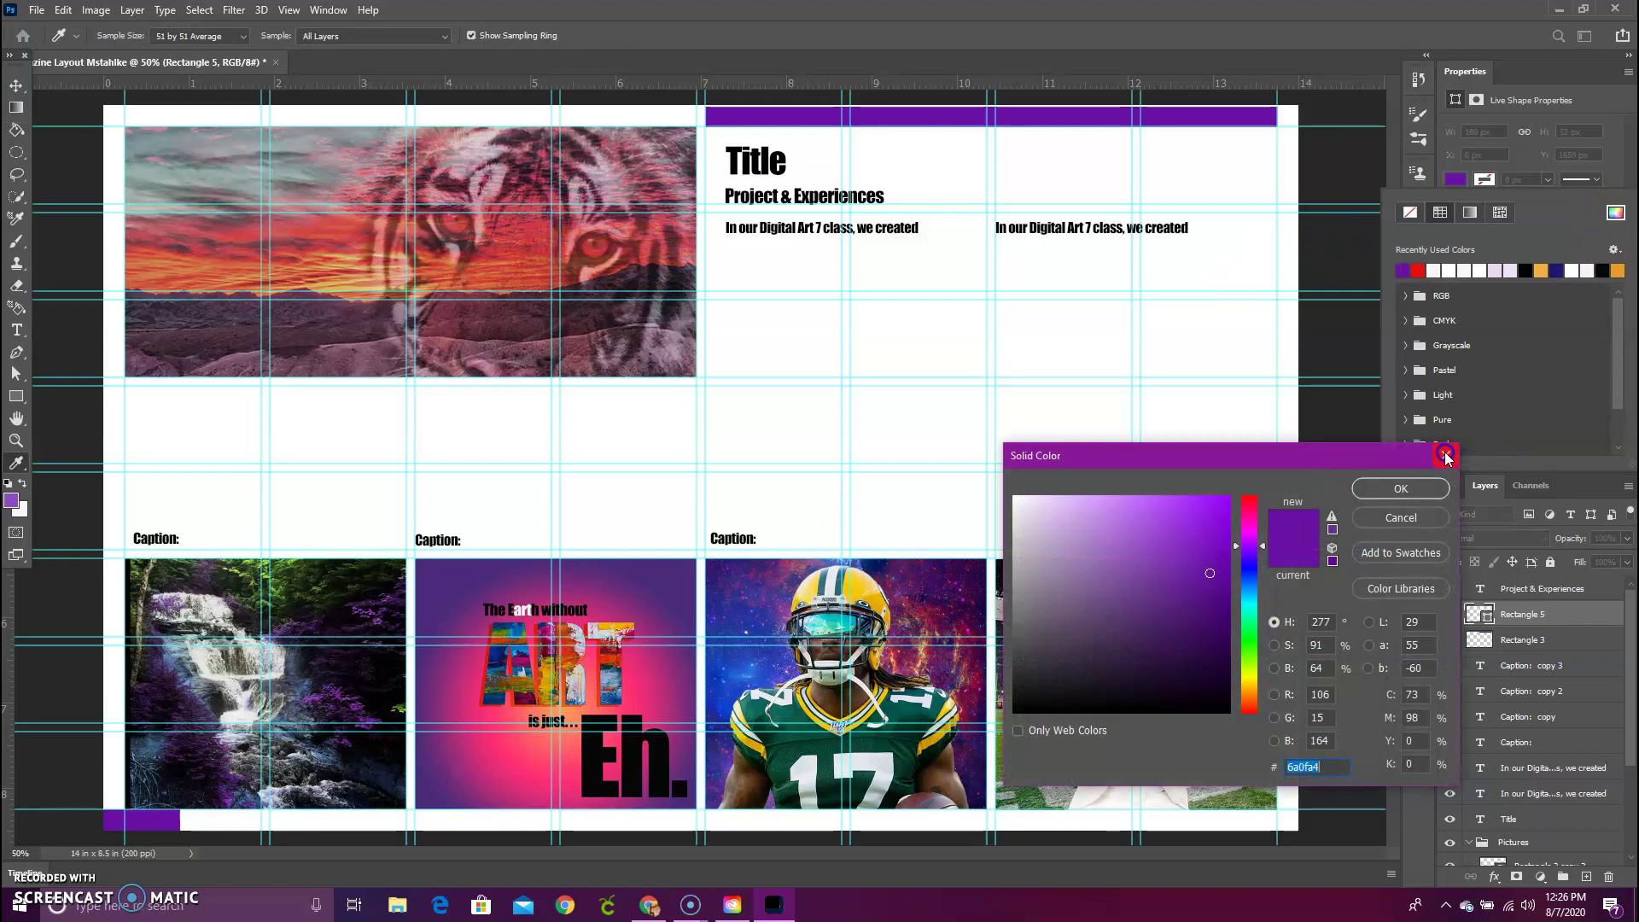
click(1445, 457)
click(1432, 529)
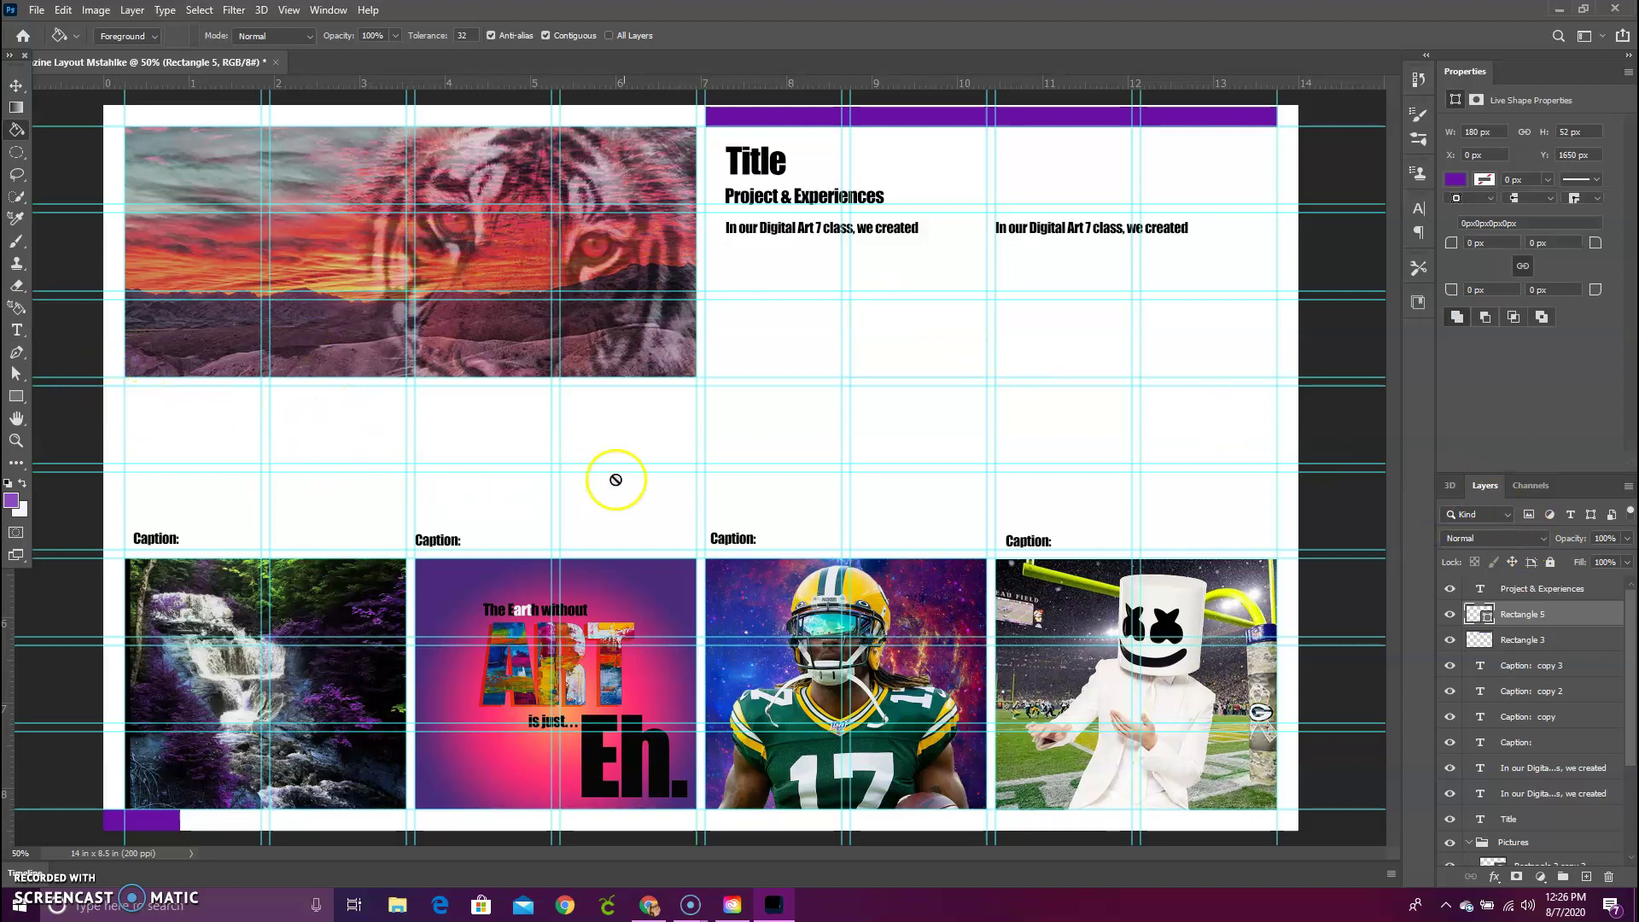
- Draw a rectangle about 1340 by 307 px beneath the tiger picture, spanning the picture's full width
click(16, 396)
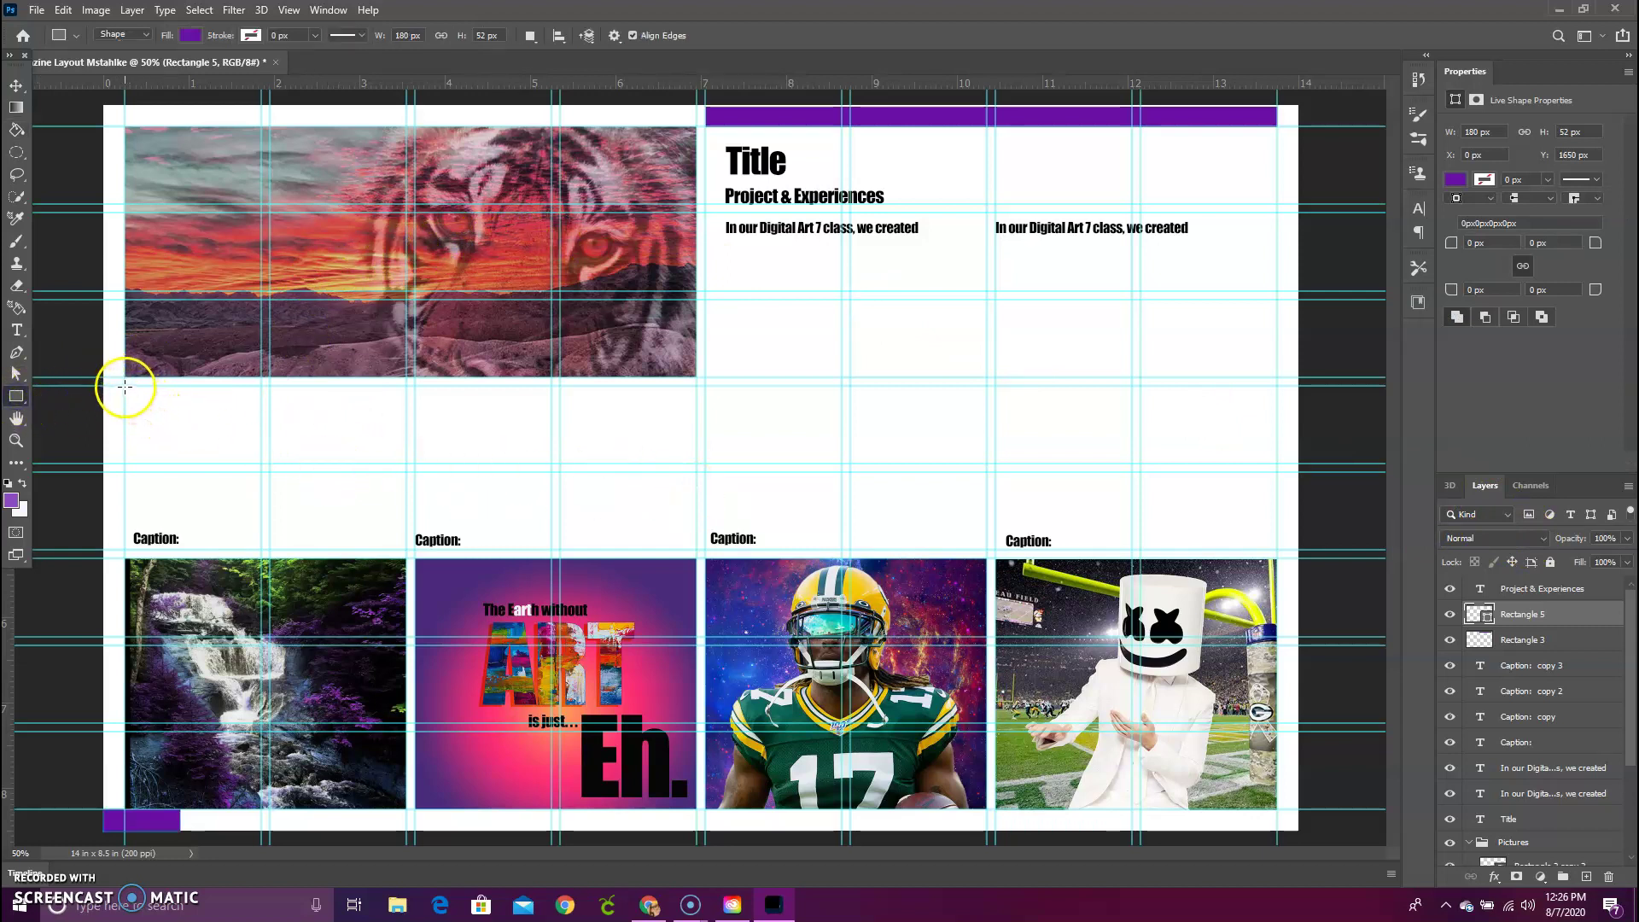
right_click(16, 400)
click(70, 397)
drag(124, 387, 694, 516)
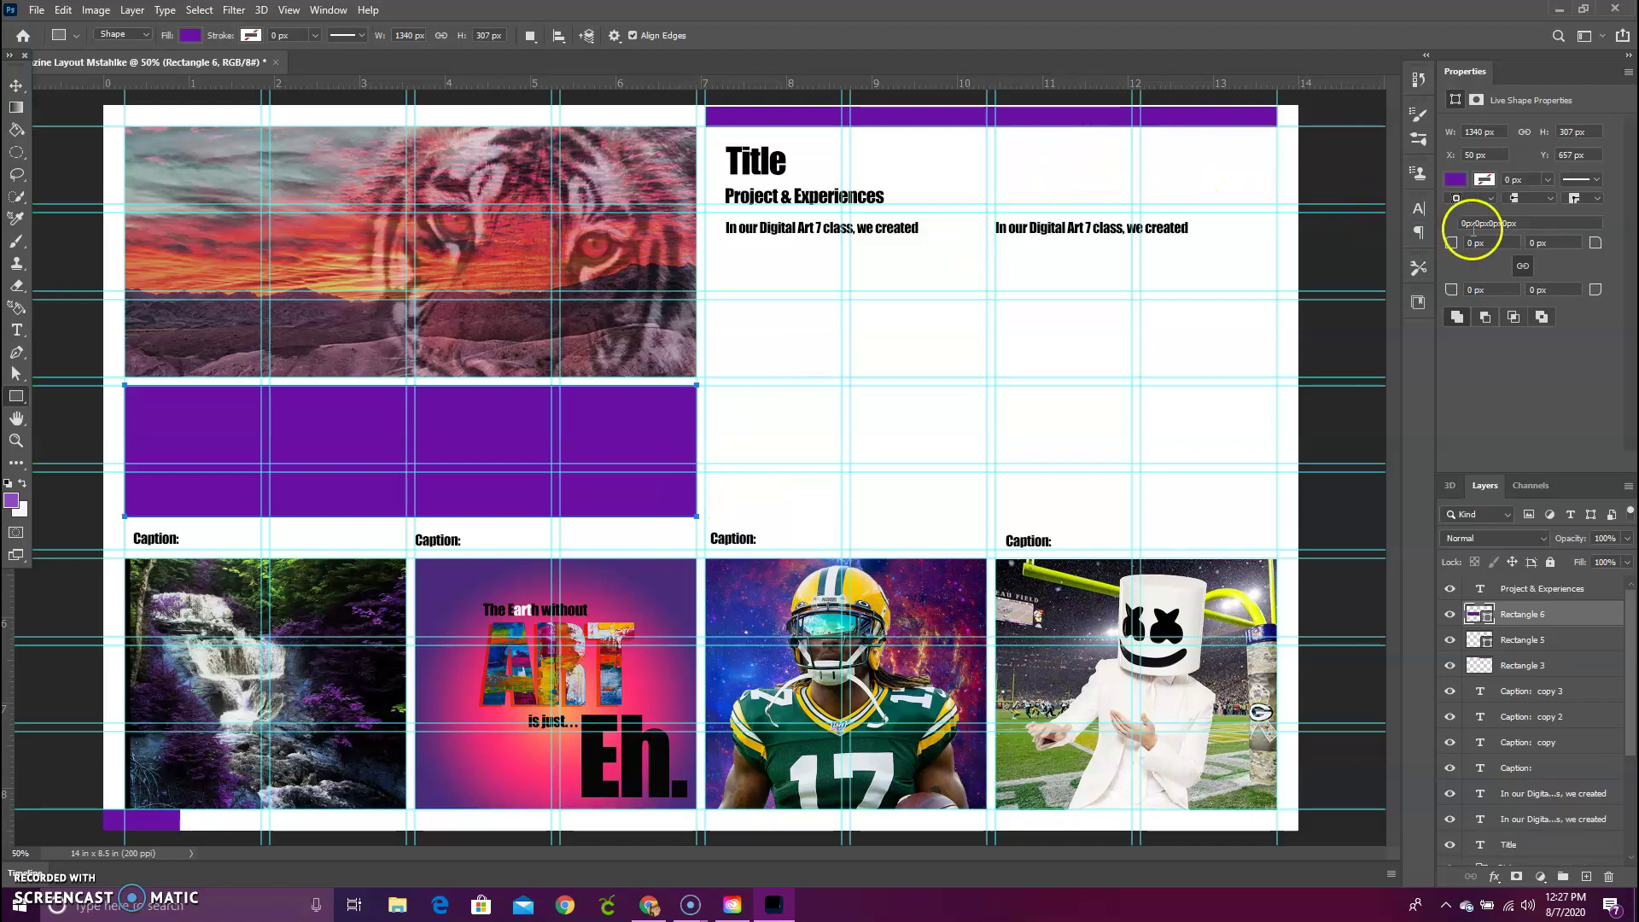
- Change the fill of the new rectangle beneath the tiger picture to the recently used black 020202
click(1458, 180)
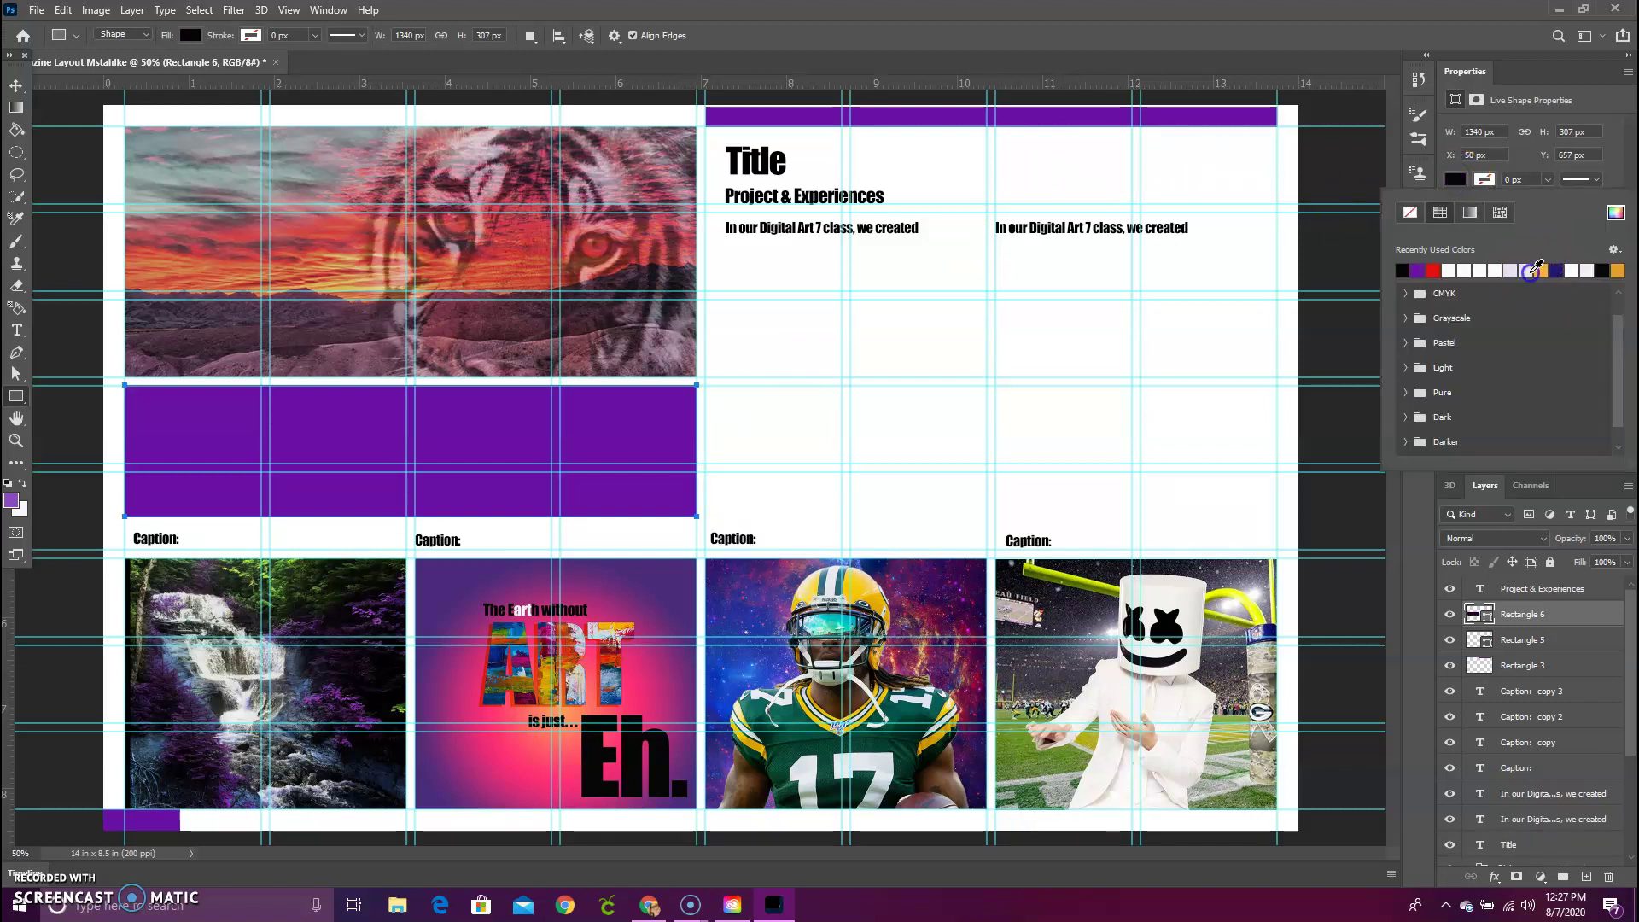
click(1526, 271)
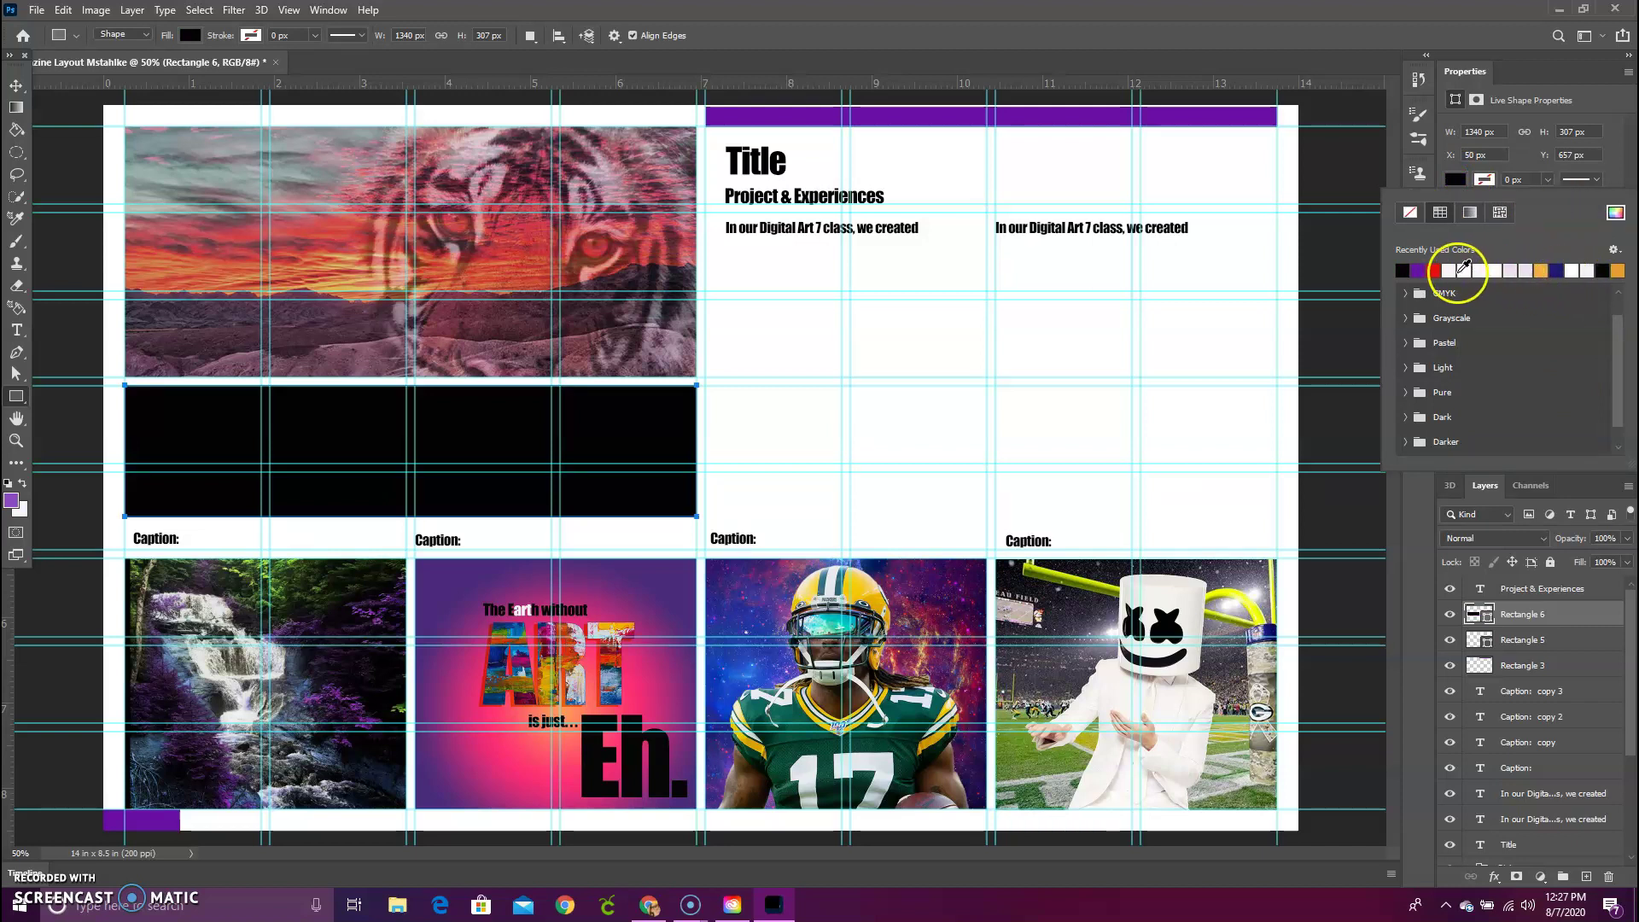
click(1615, 215)
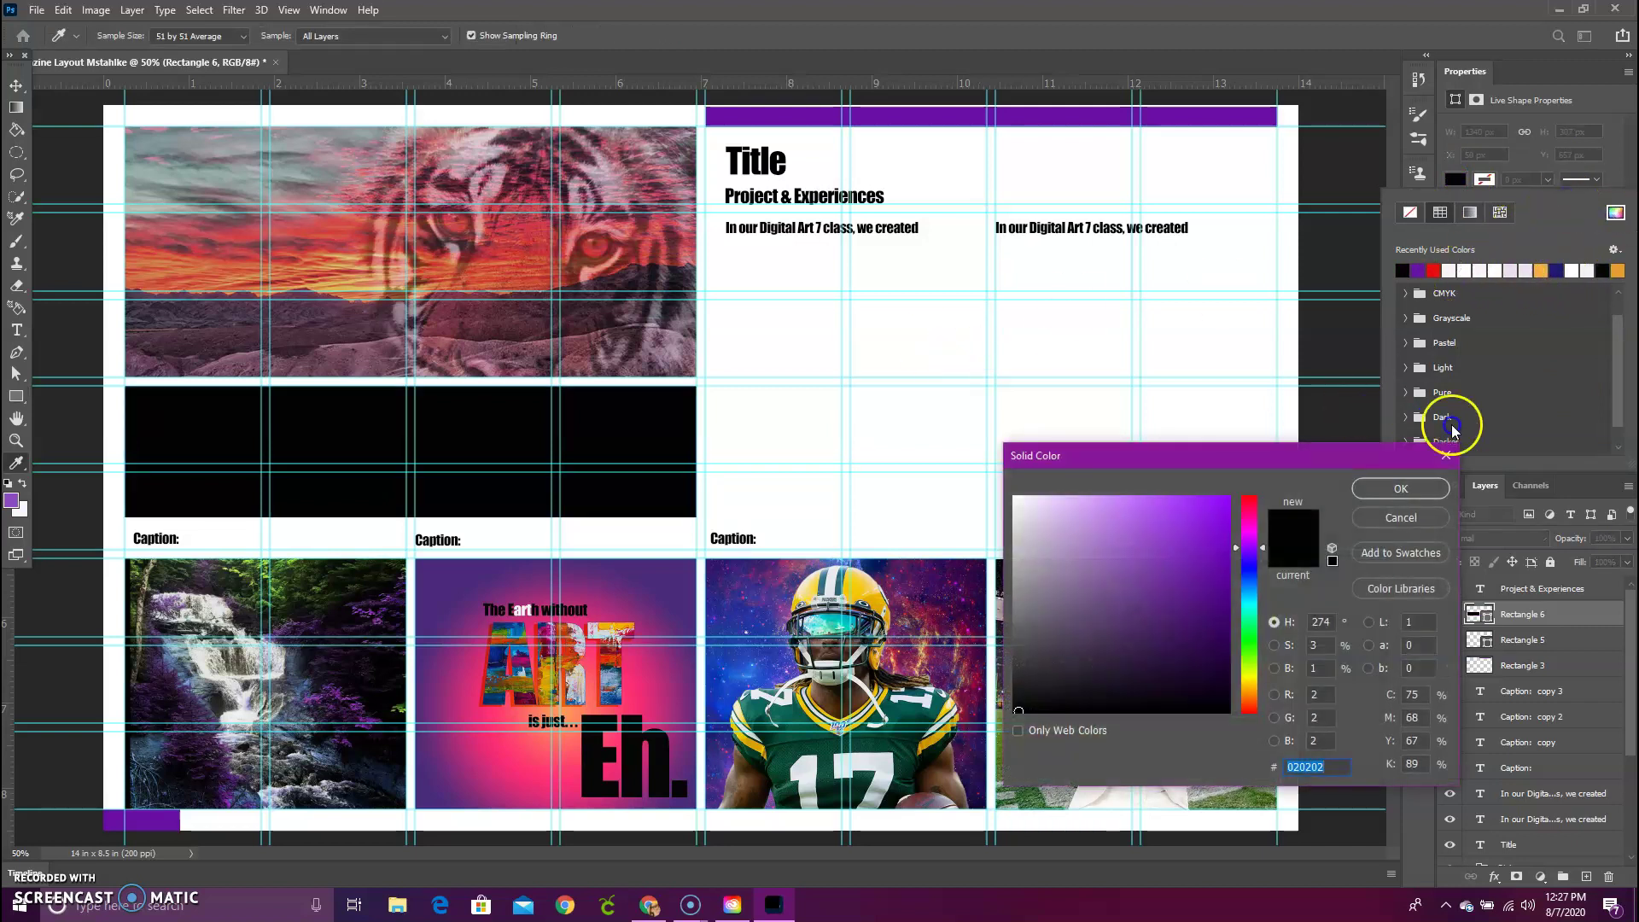
click(1448, 463)
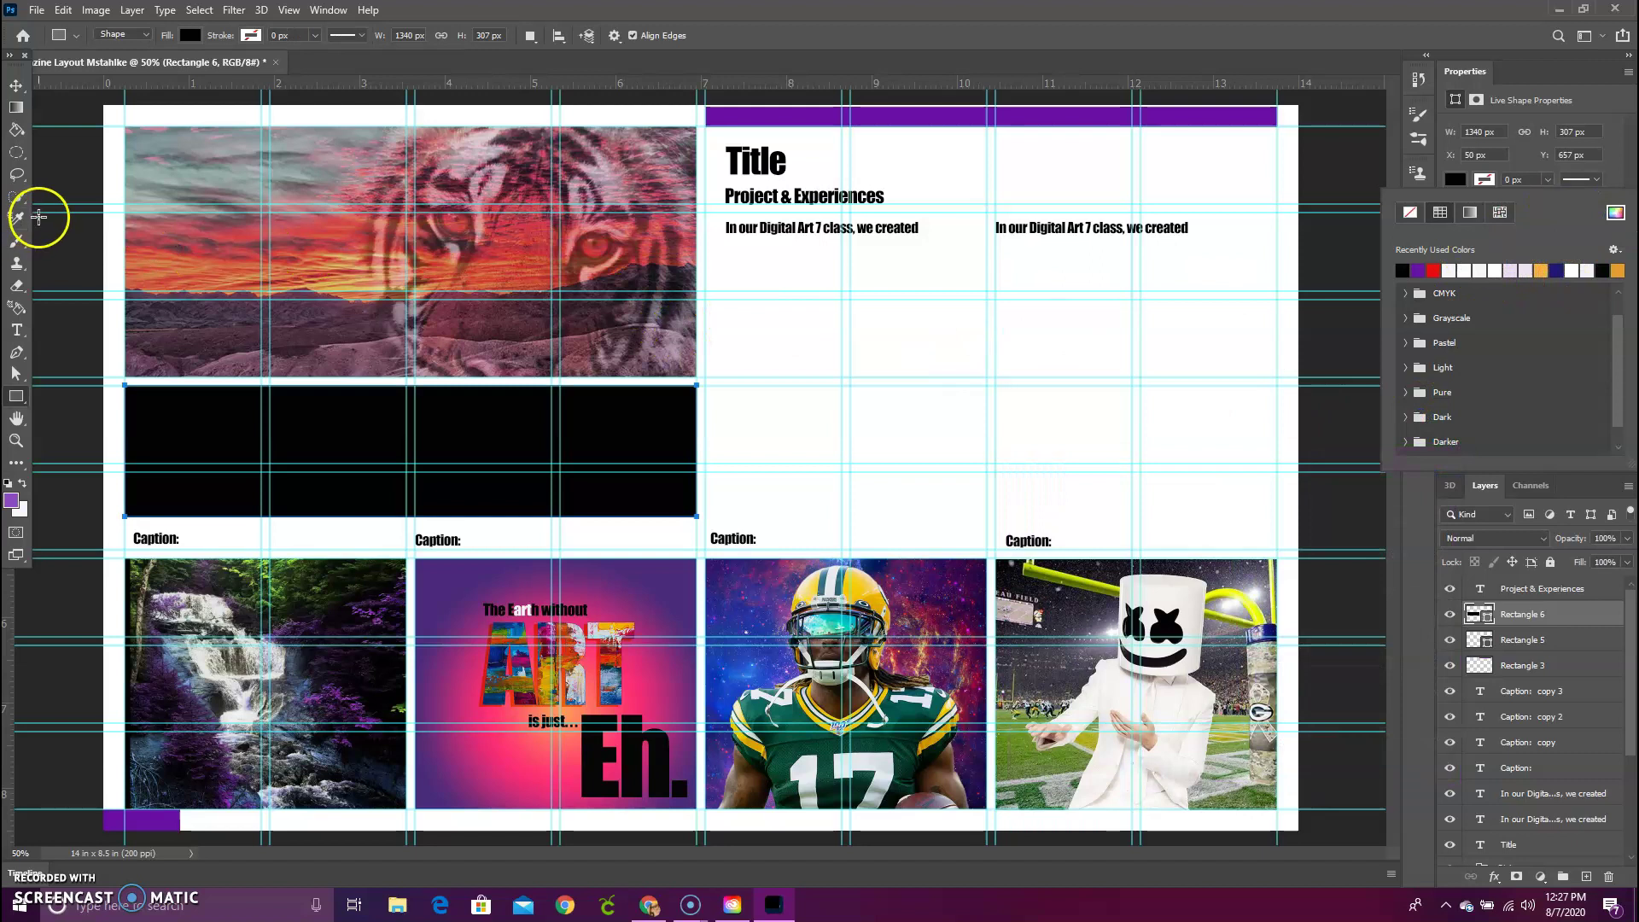
- Draw a thin rectangle about 910 by 38 px along the upper edge inside the black rectangle
right_click(19, 398)
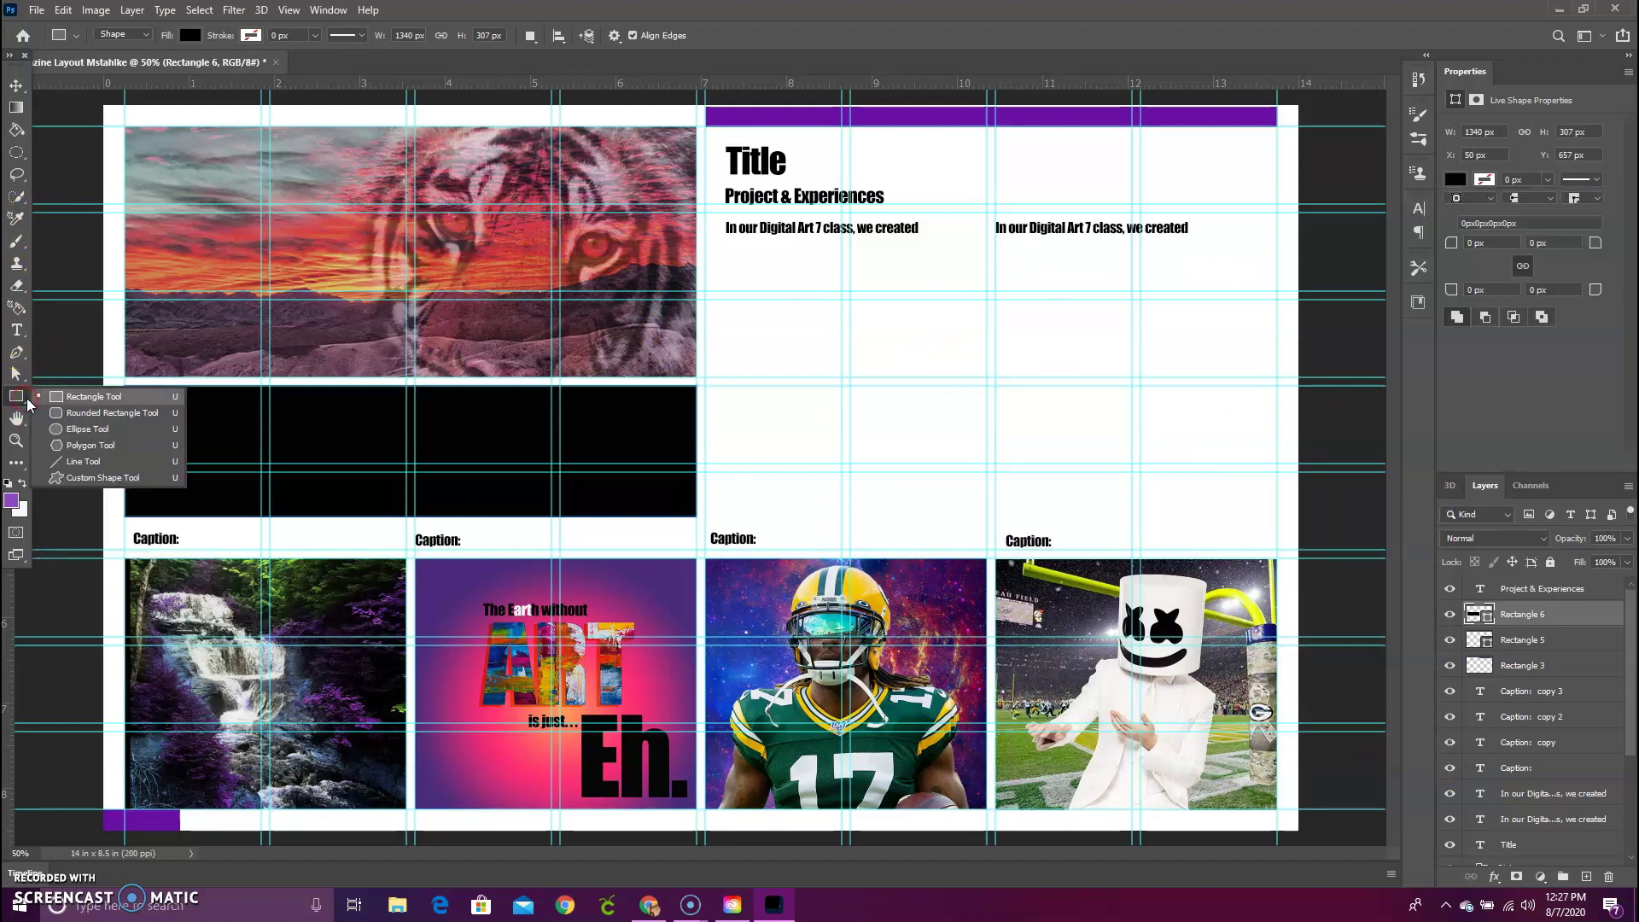
click(68, 403)
drag(132, 390, 315, 445)
drag(564, 496, 520, 408)
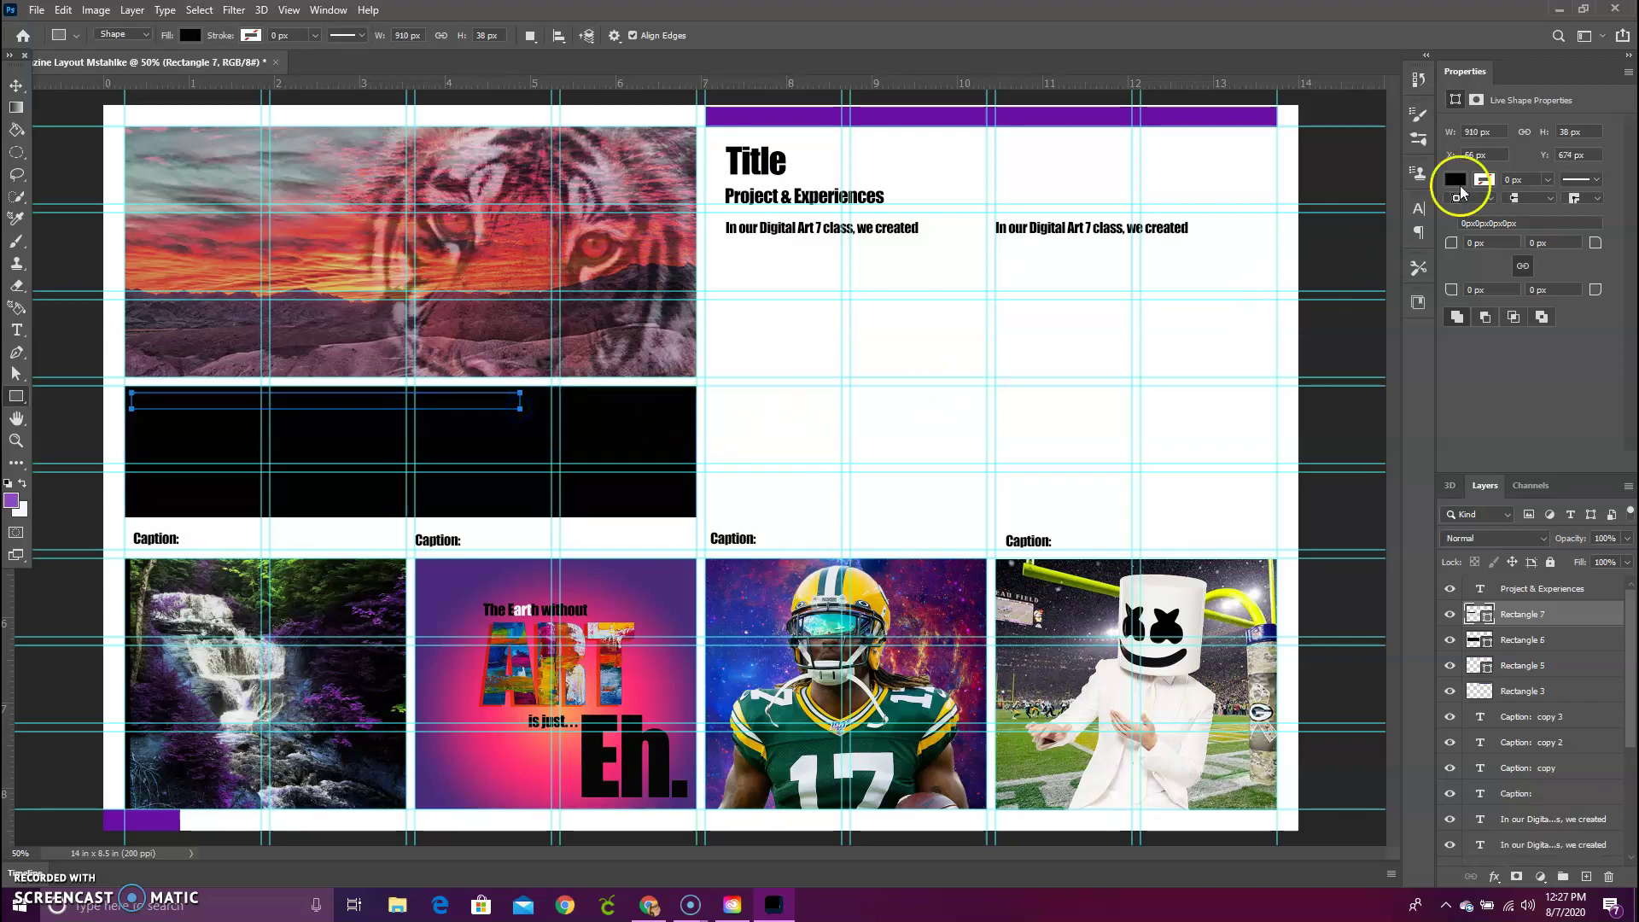
- Set the thin rectangle's fill to the recently used purple 6a0fa4
click(1456, 179)
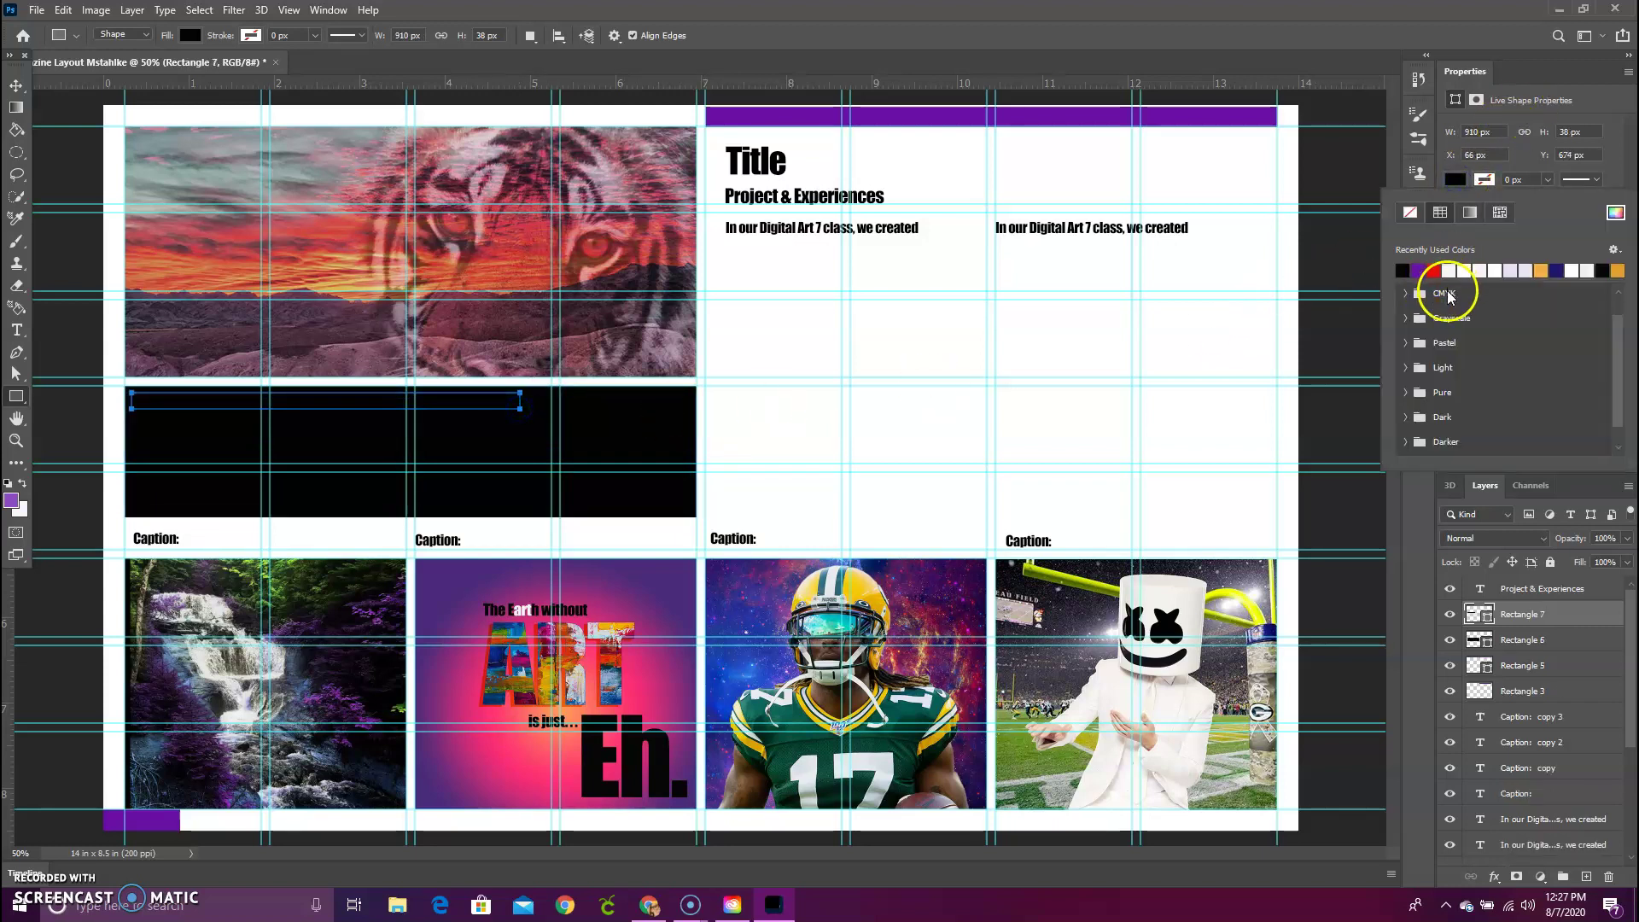
scroll(1452, 367, down, 1)
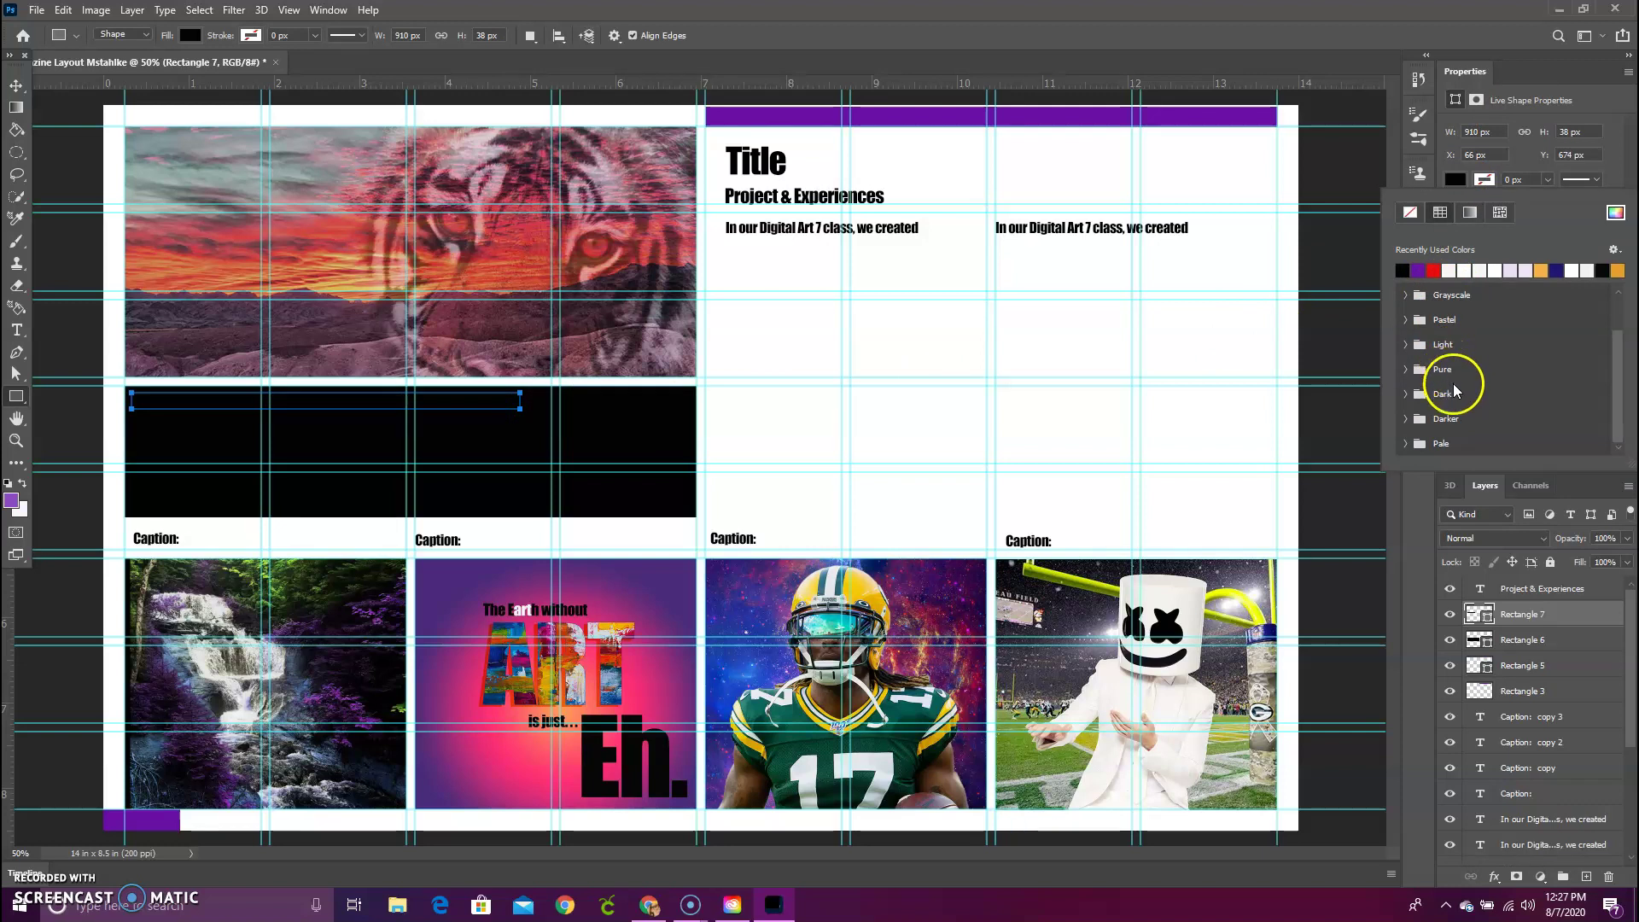
click(1418, 271)
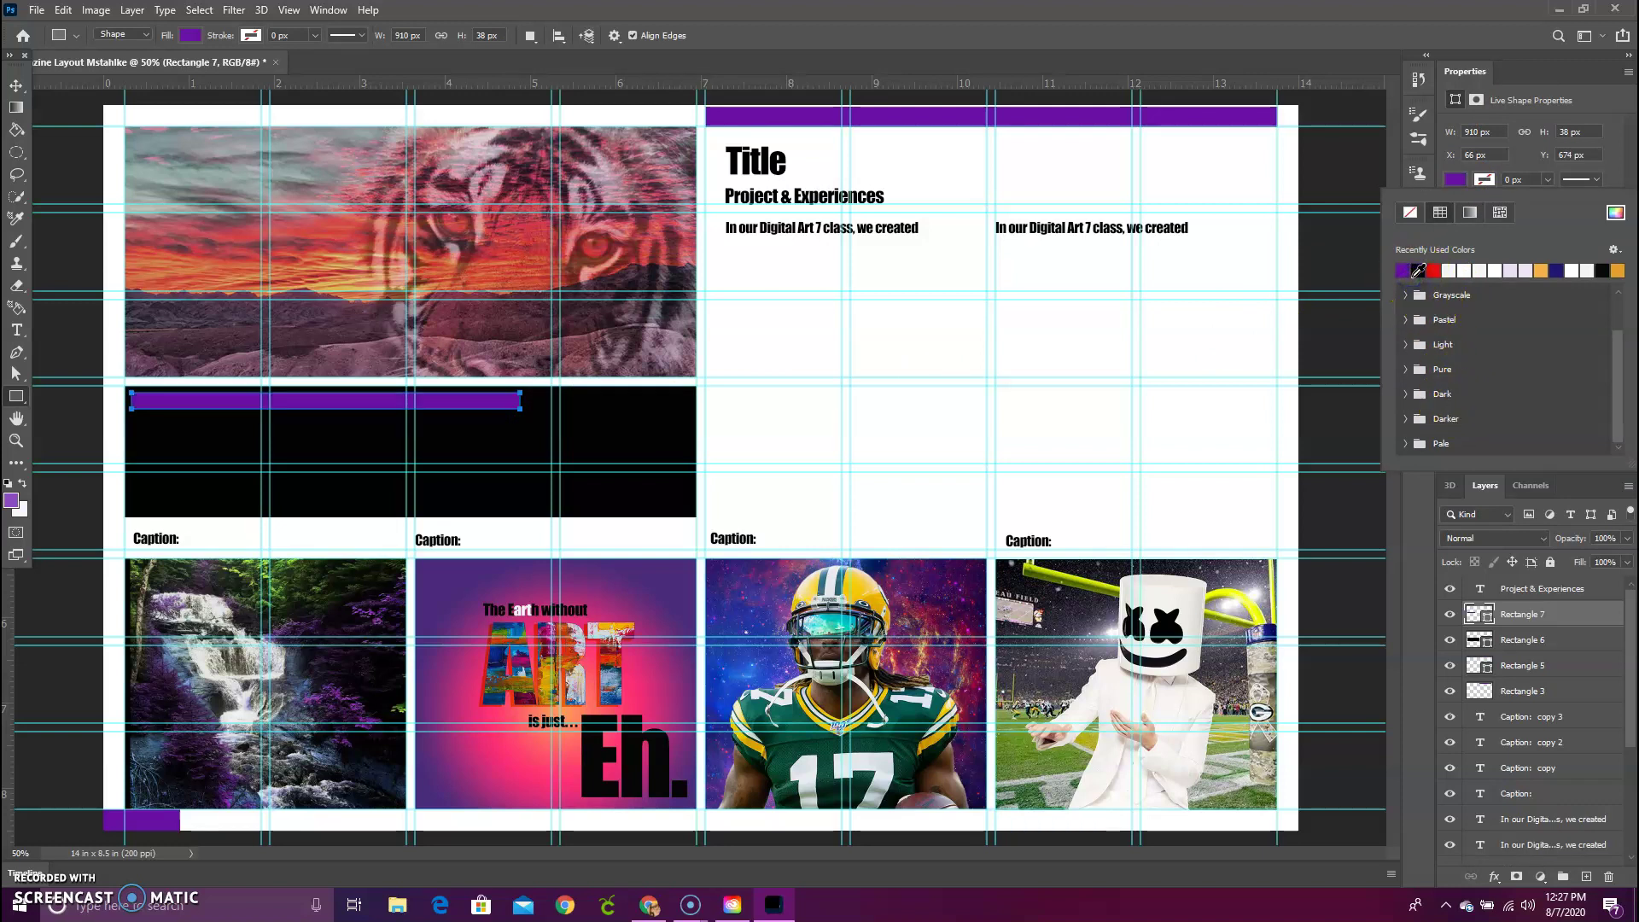
click(1616, 213)
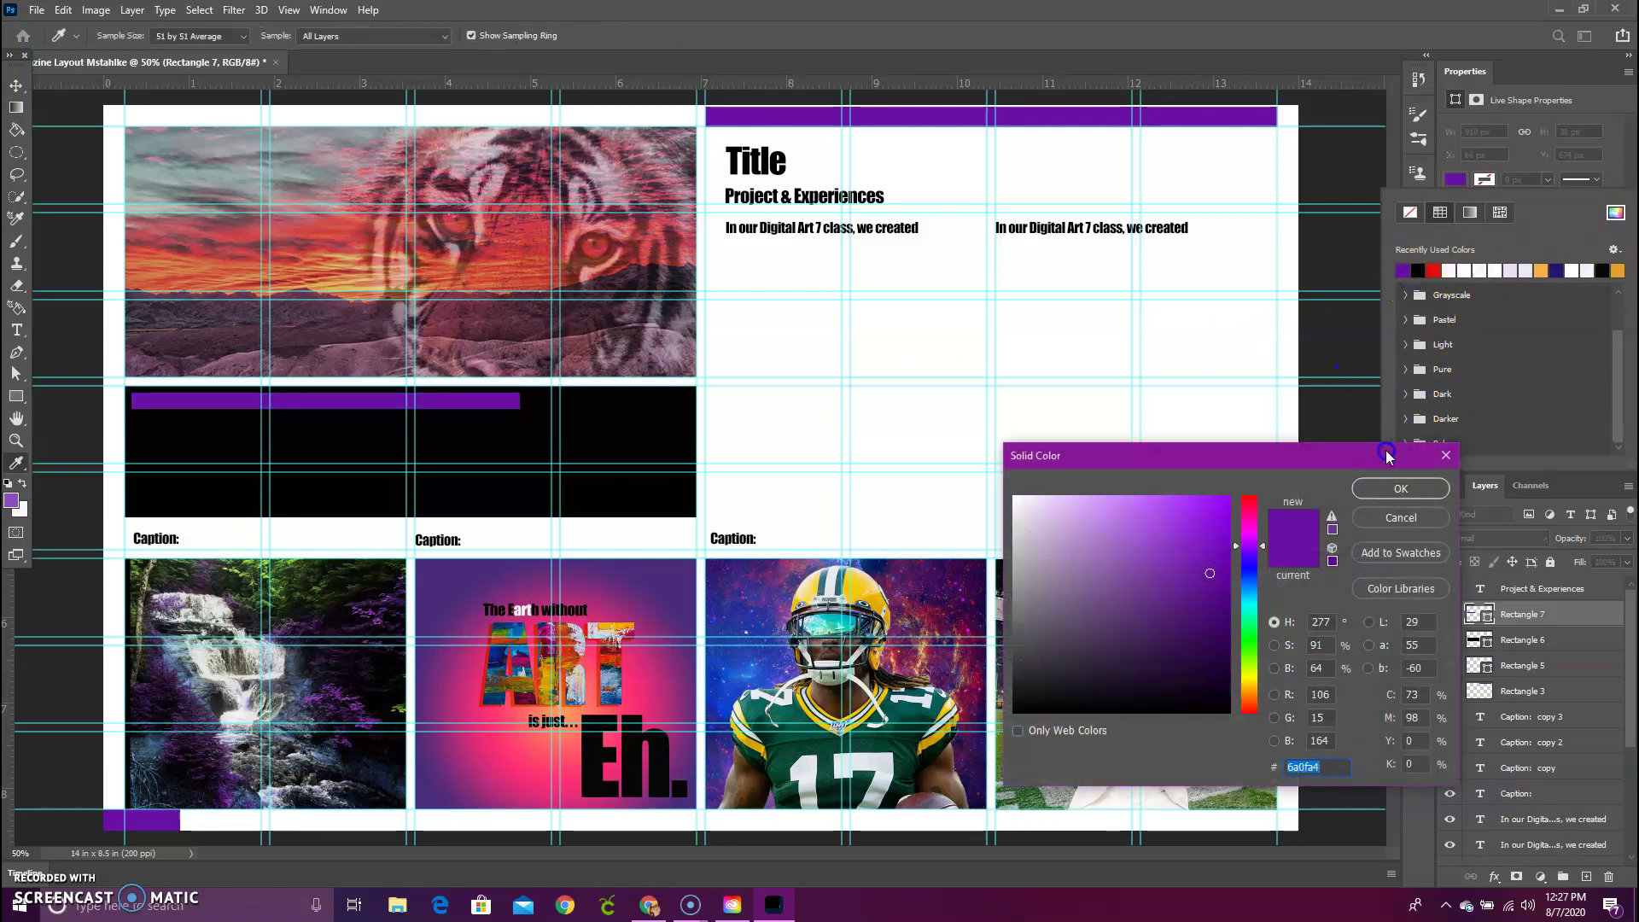
click(1446, 455)
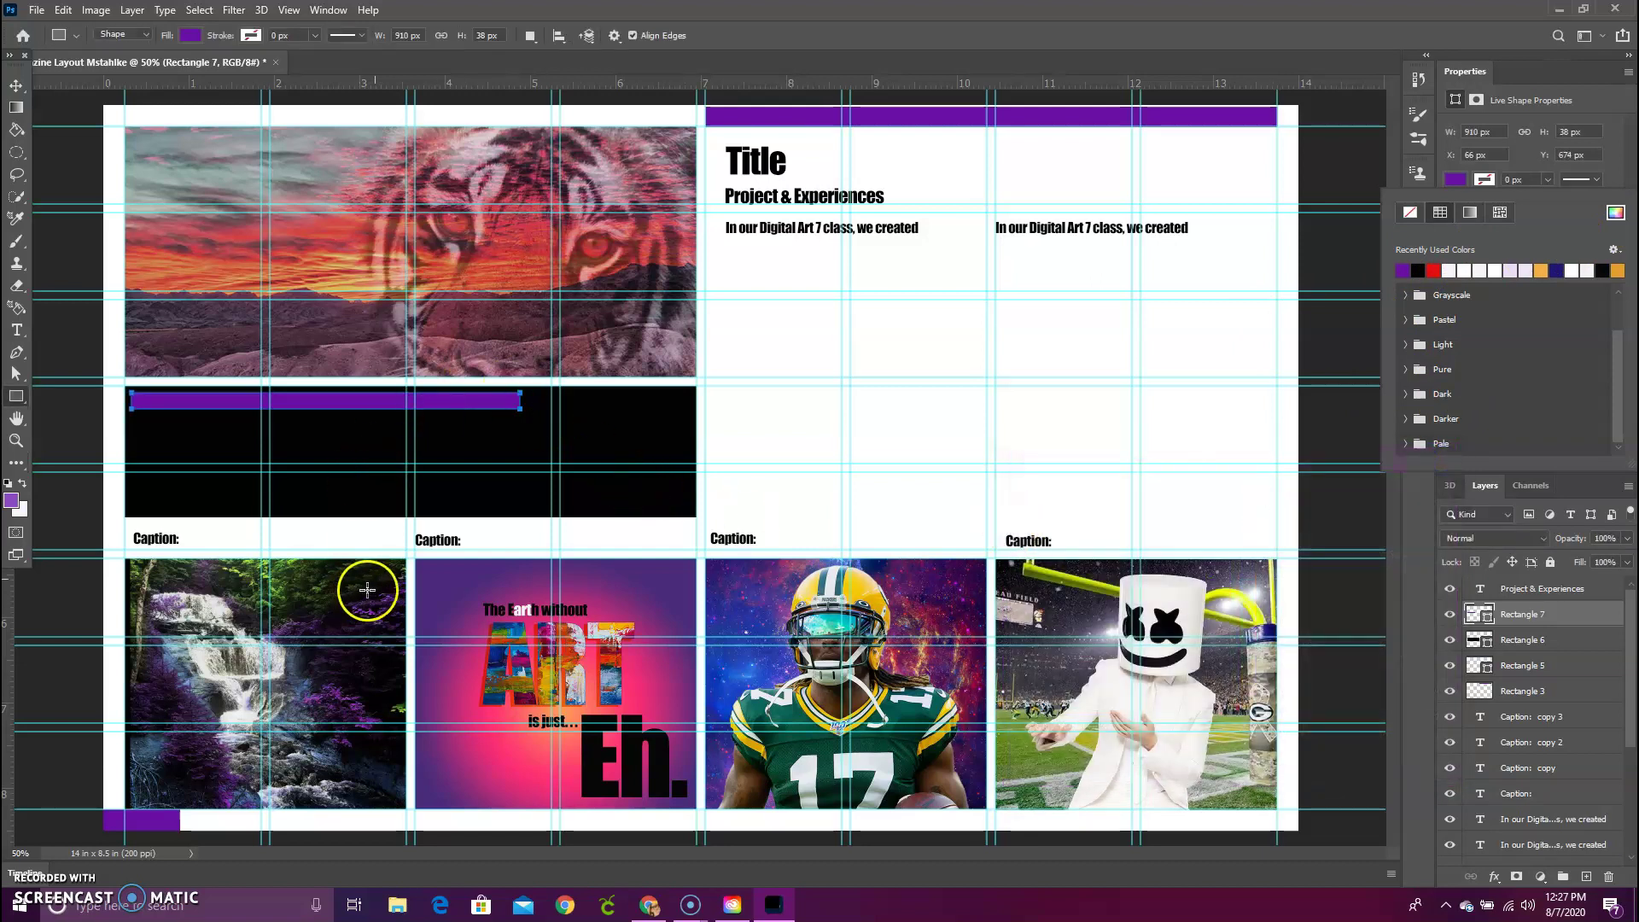
click(1627, 166)
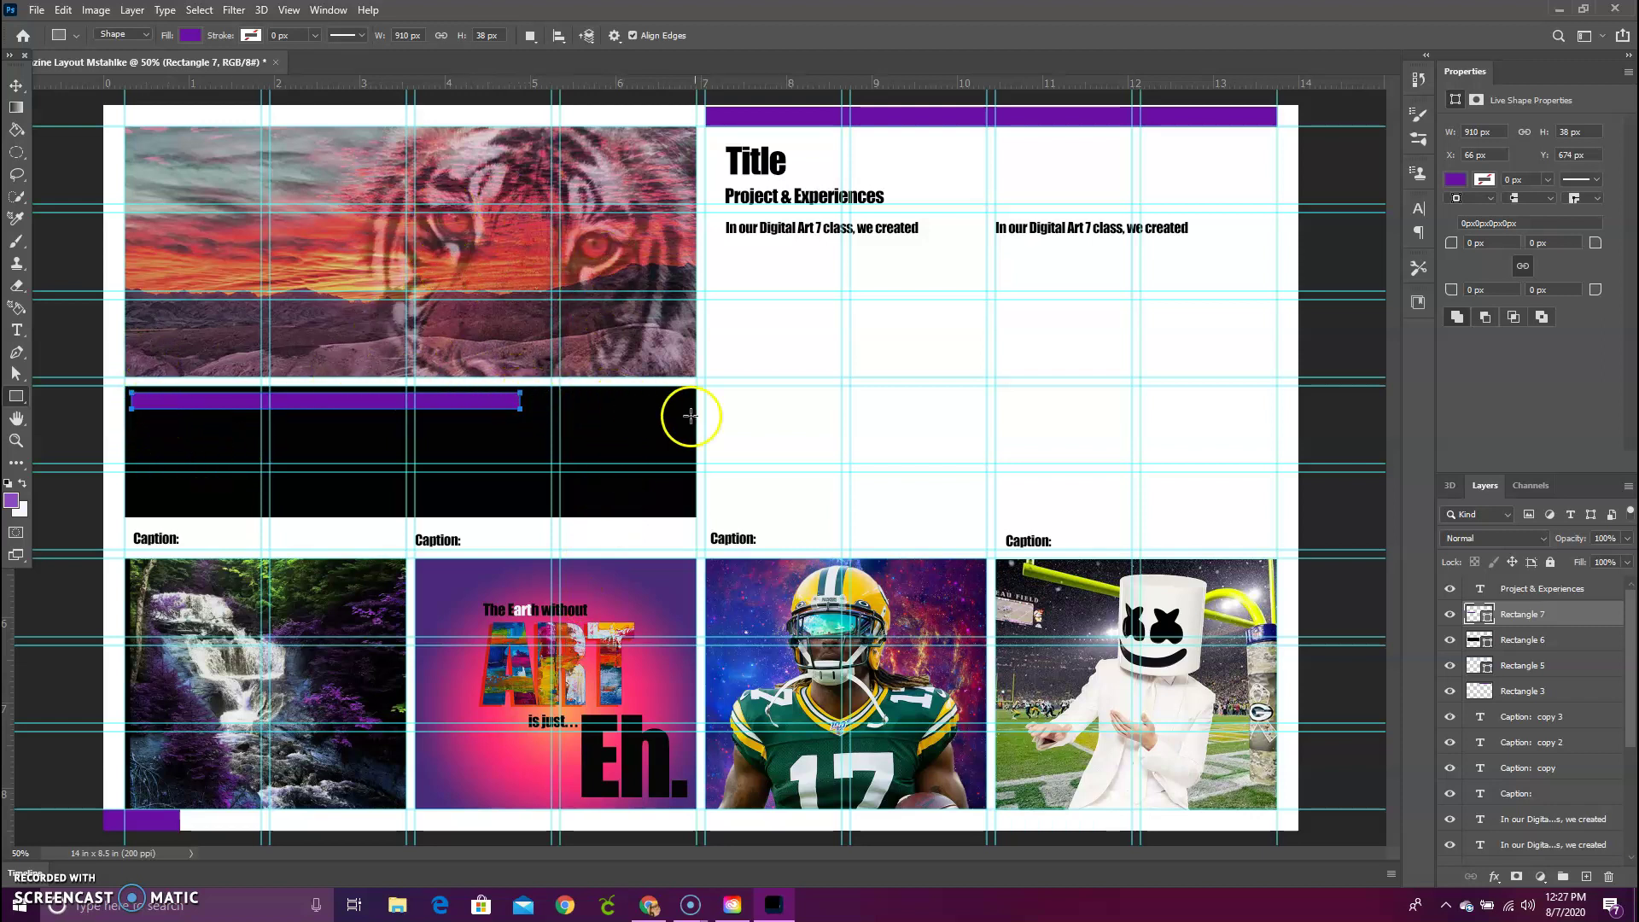
- Start a new text line in the black rectangle, right of the purple bar, and set its colour to white
click(17, 329)
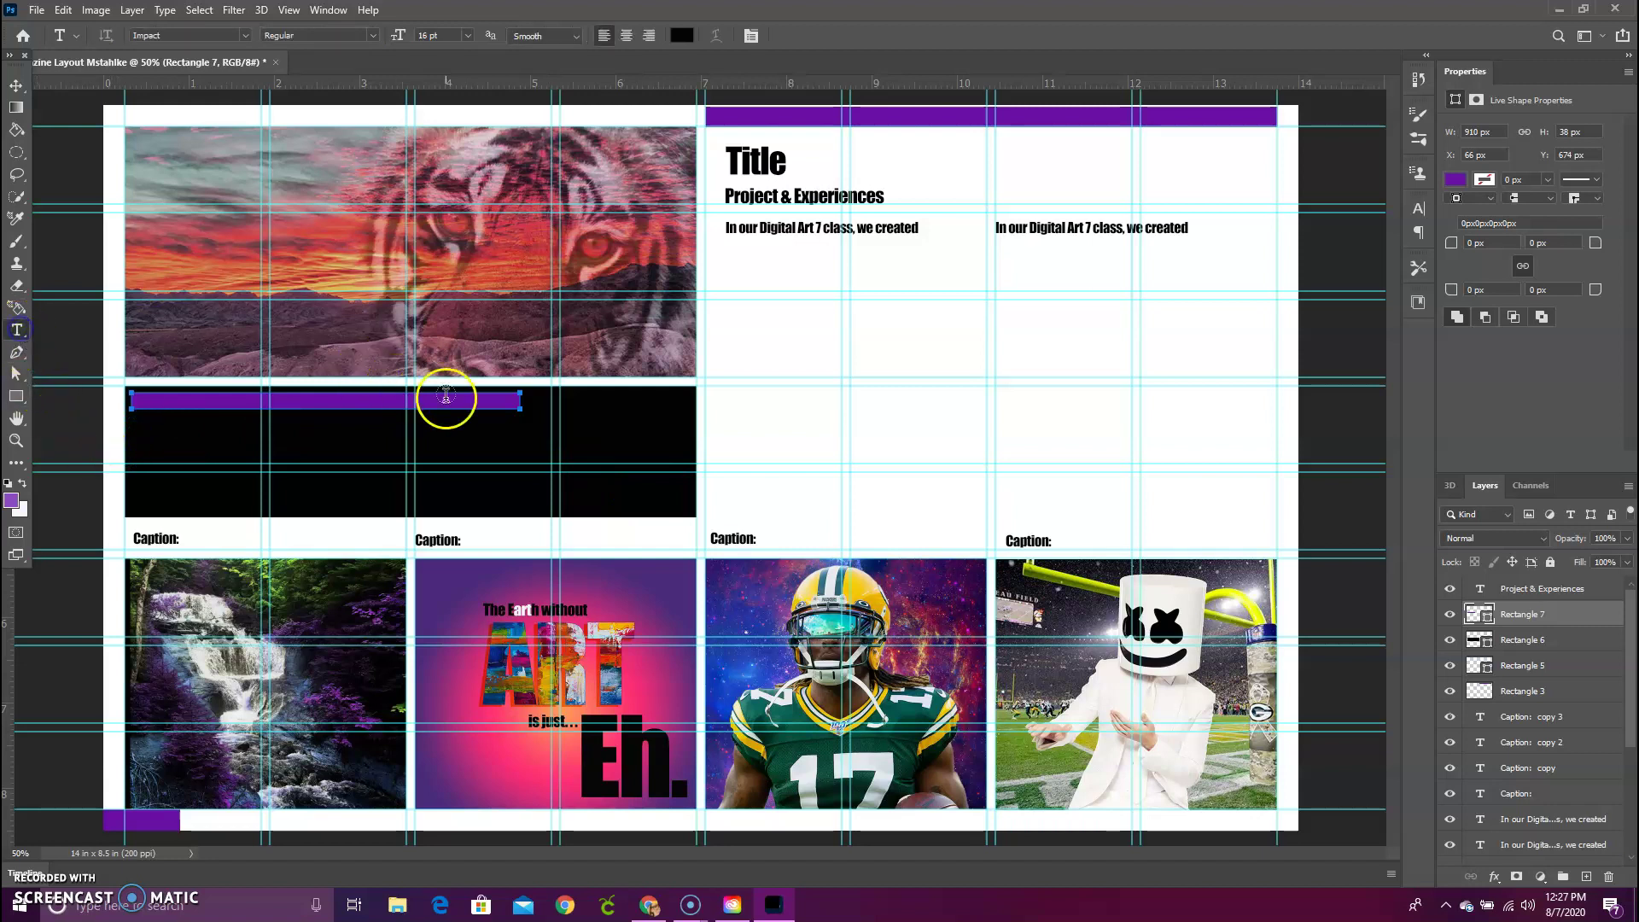
click(547, 407)
click(569, 405)
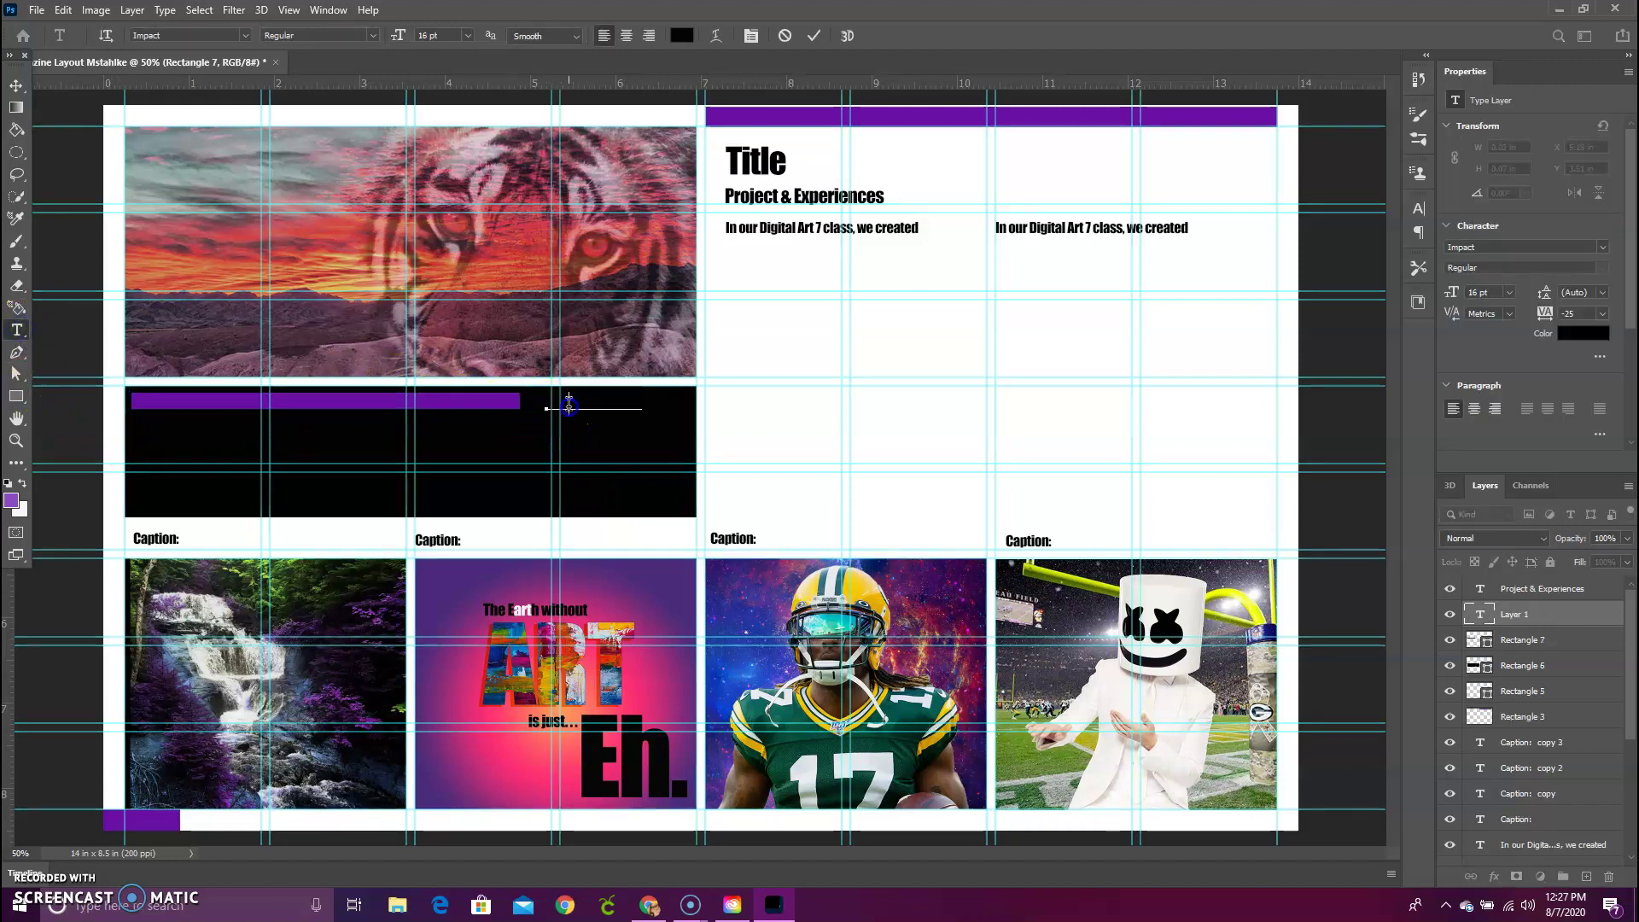
drag(548, 403, 656, 398)
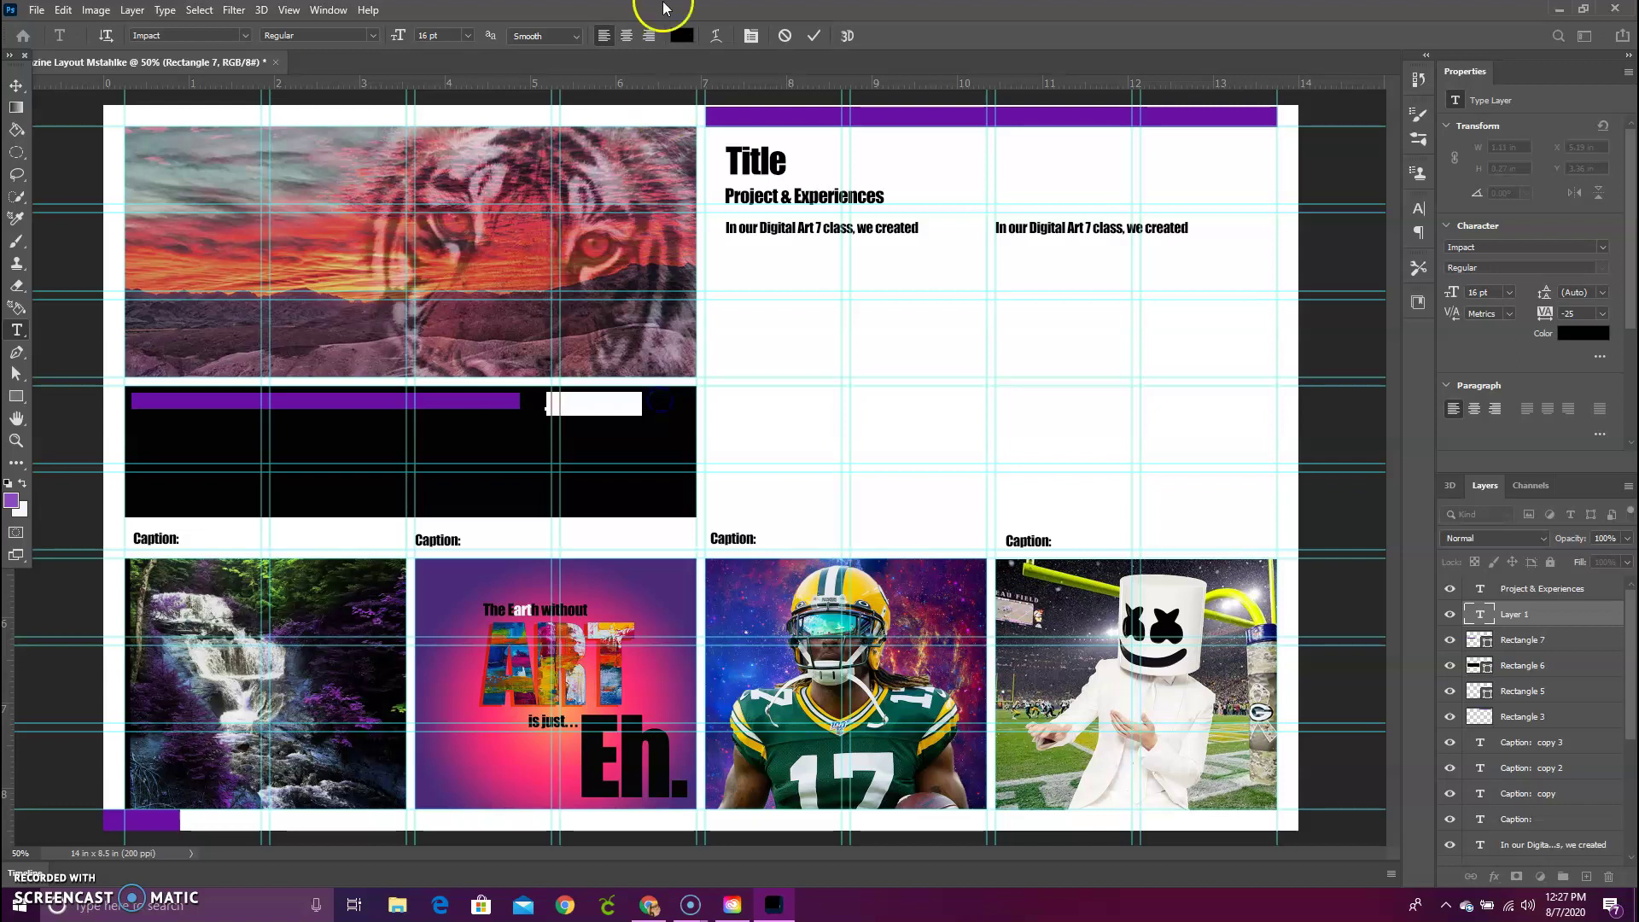
click(684, 35)
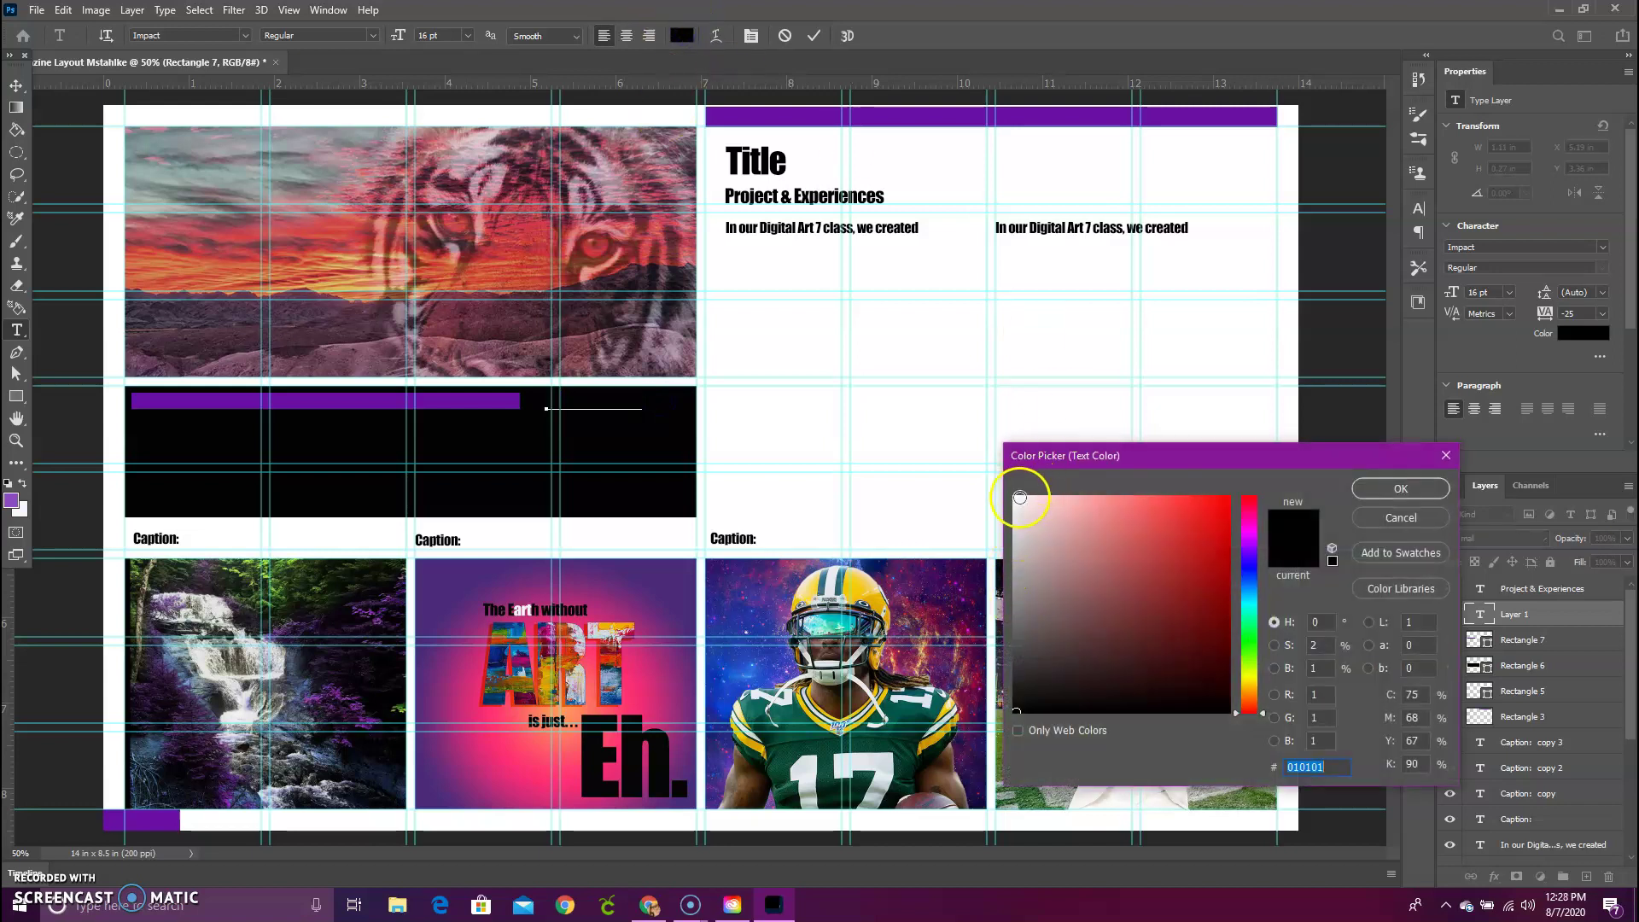
click(1017, 501)
click(1401, 489)
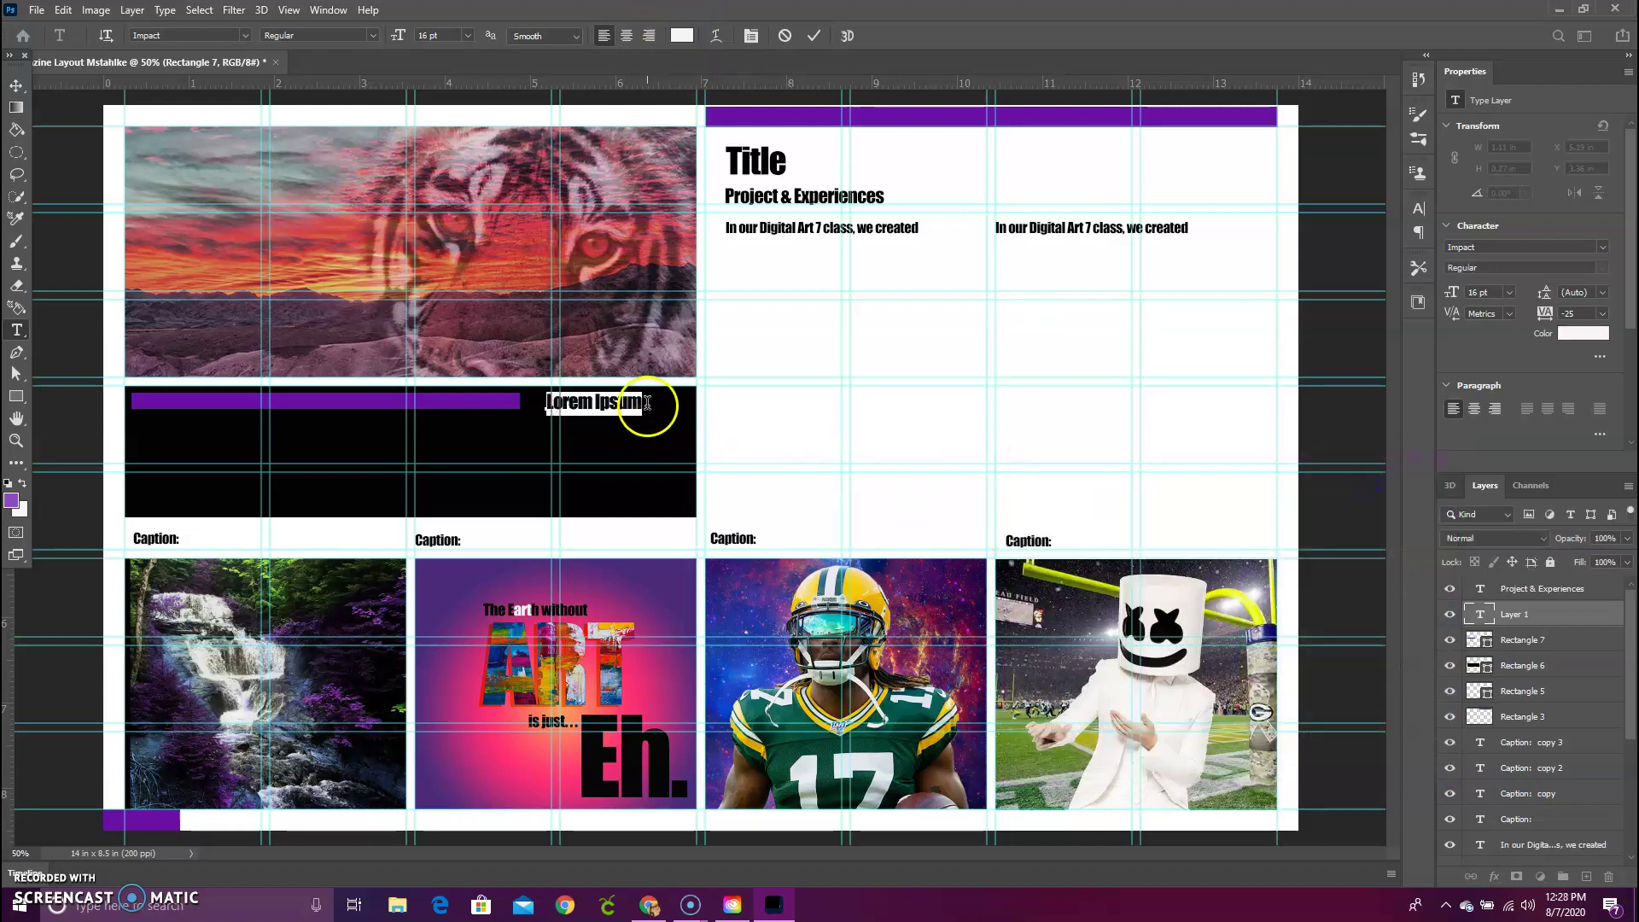
- Make the new text 12 pt reading "Tiger in Sunset" and move it beside the end of the purple bar
click(466, 35)
click(446, 127)
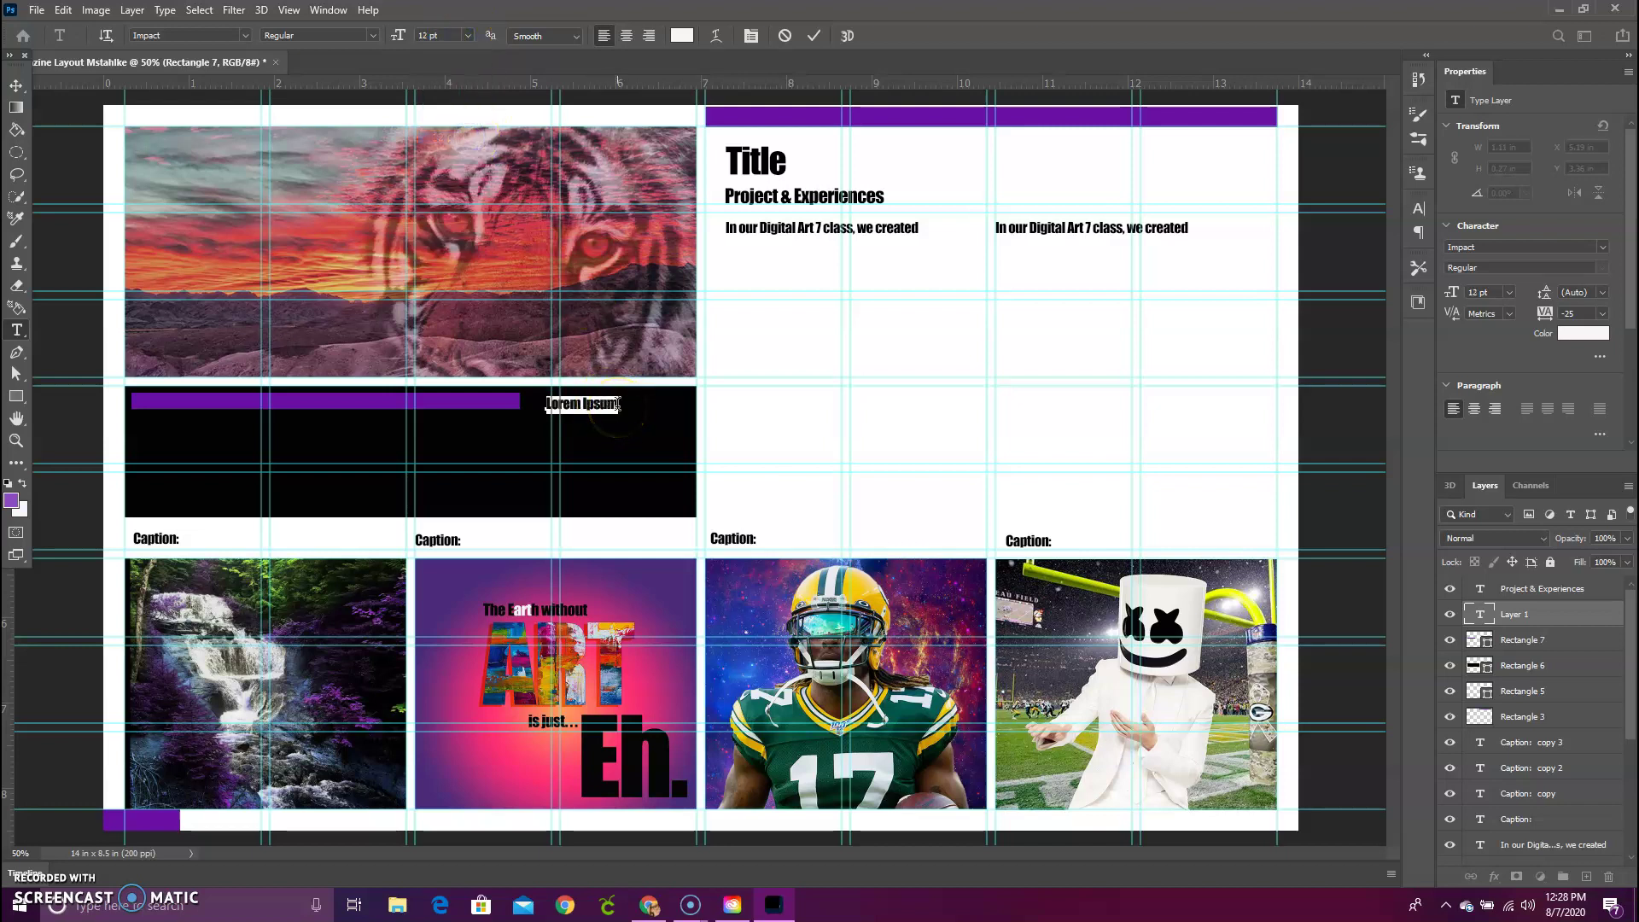
click(618, 405)
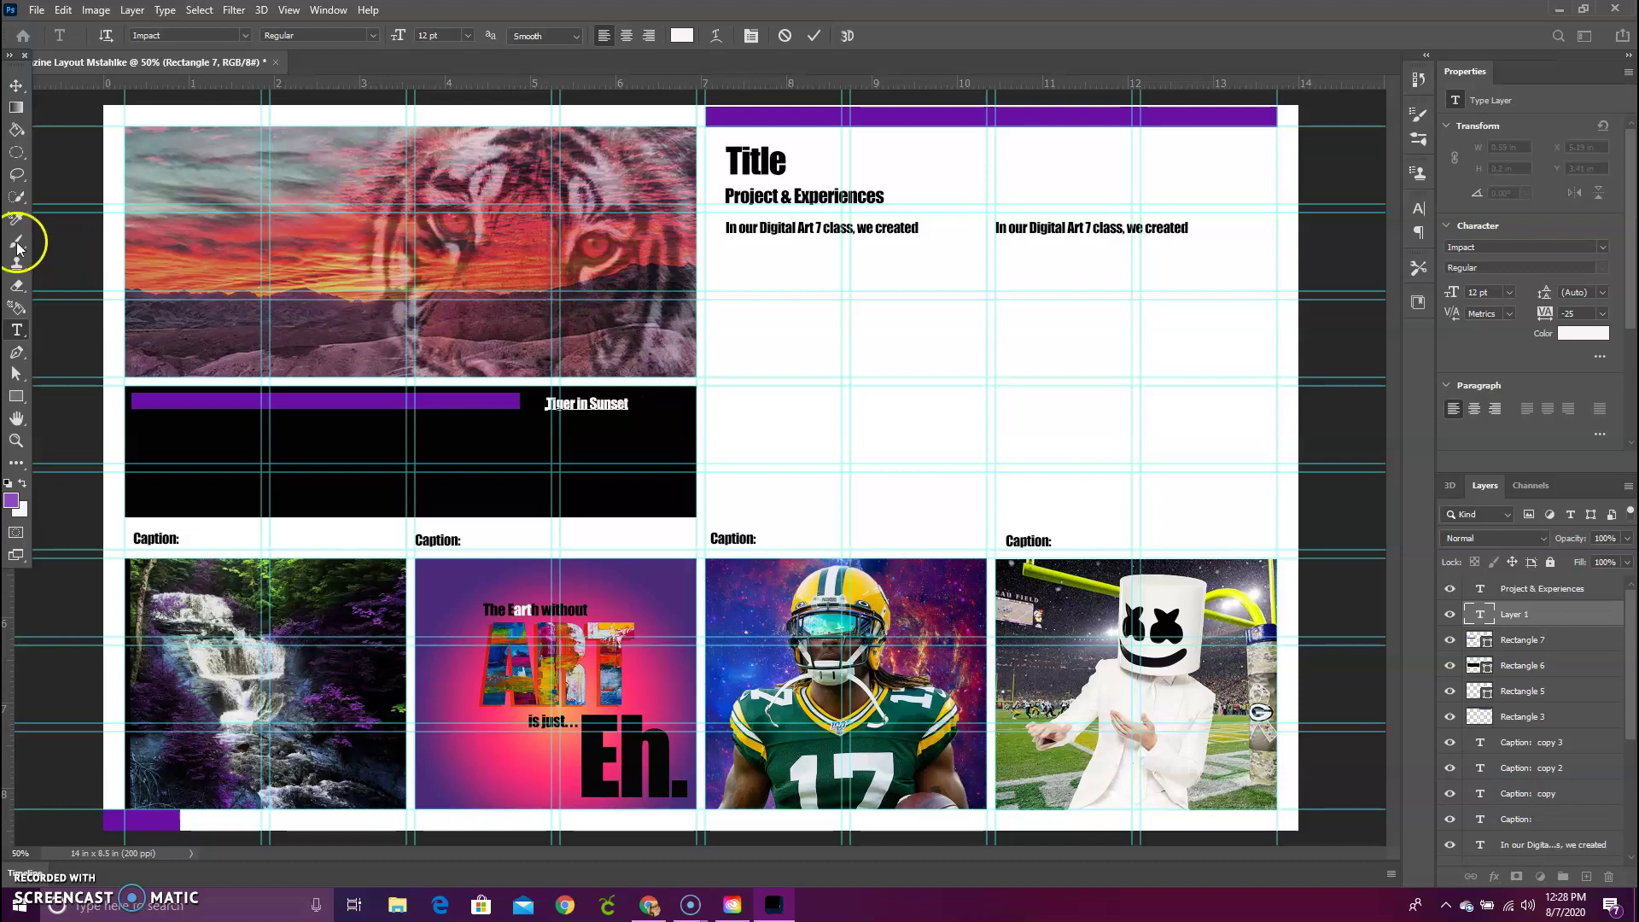
click(16, 85)
drag(588, 404, 570, 402)
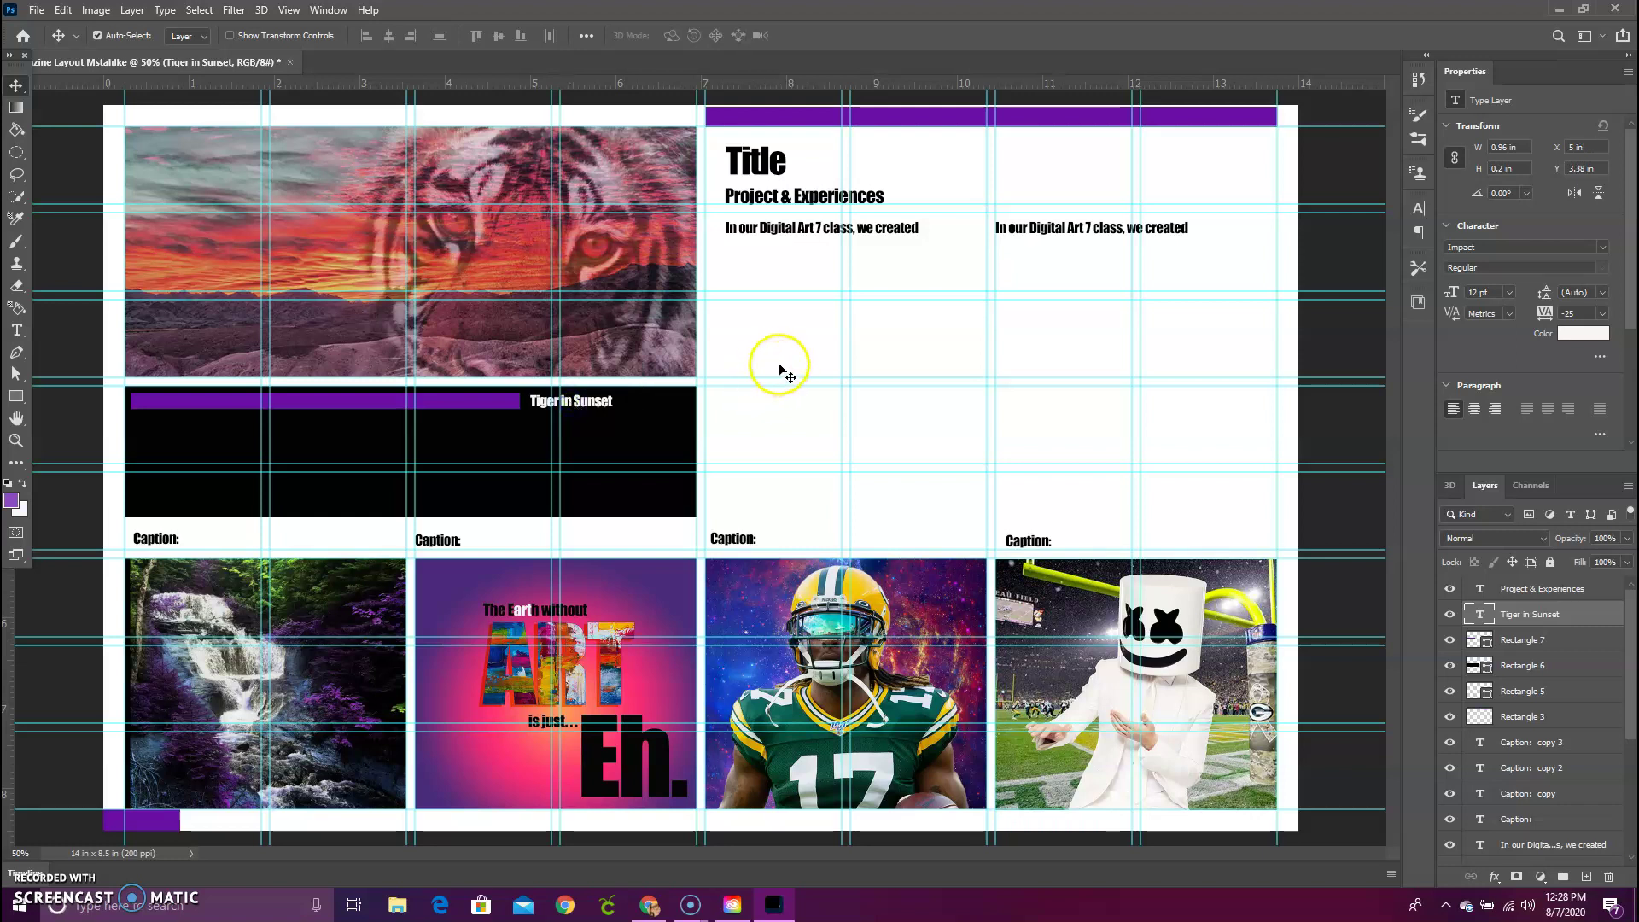
- Open the first column's "In our Digital Art 7 class, we created" text for editing at its end
click(828, 231)
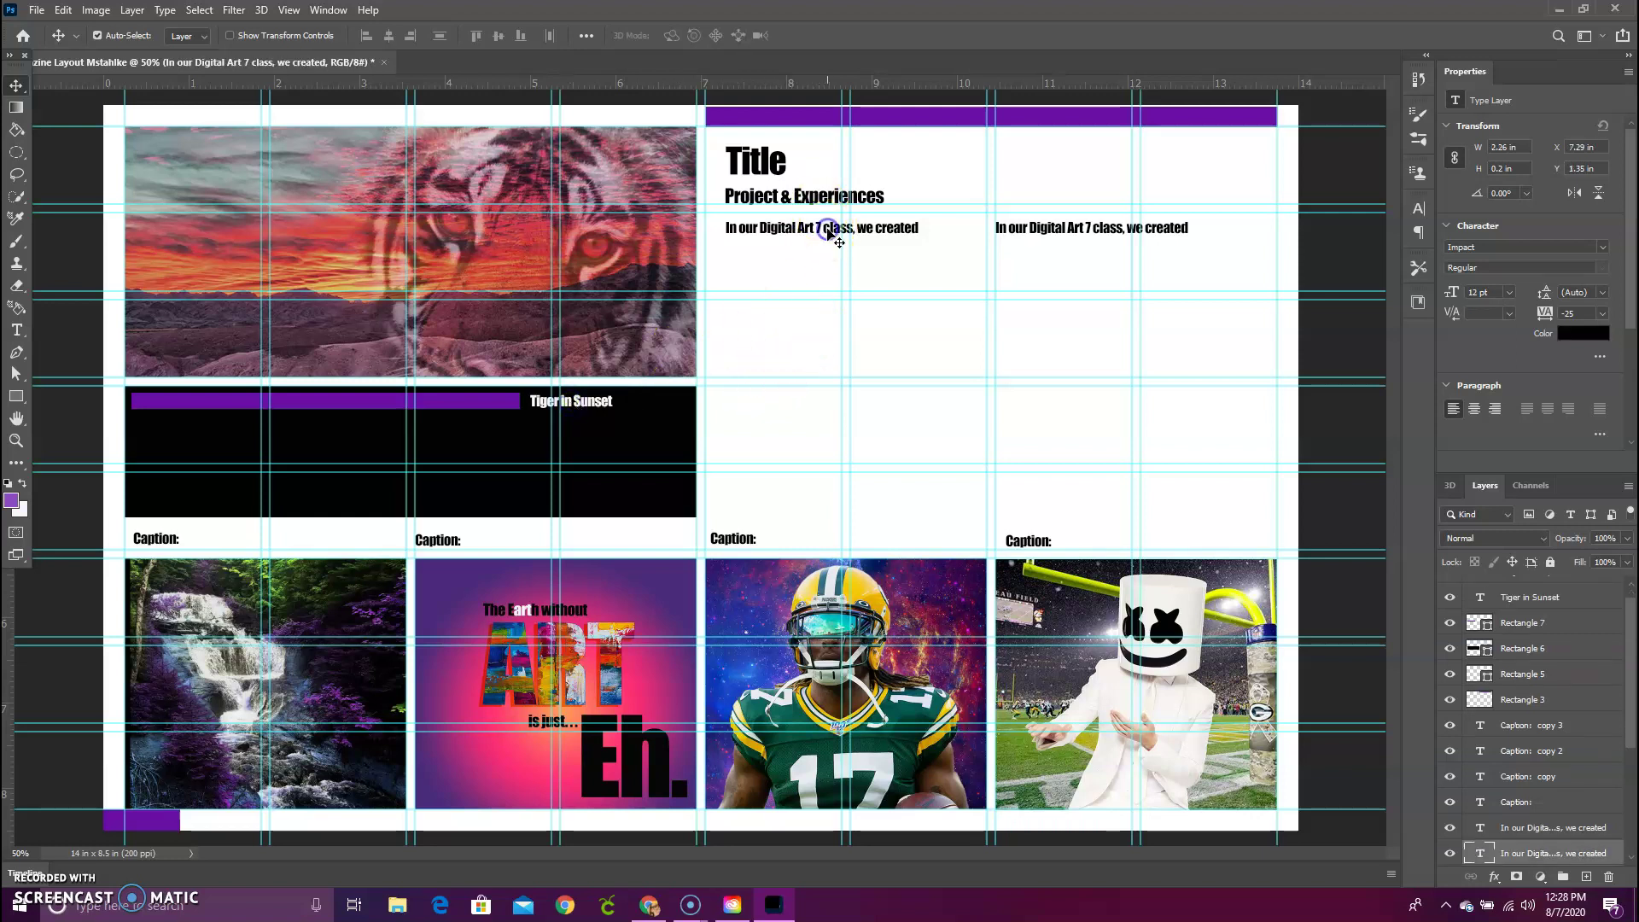
double_click(828, 231)
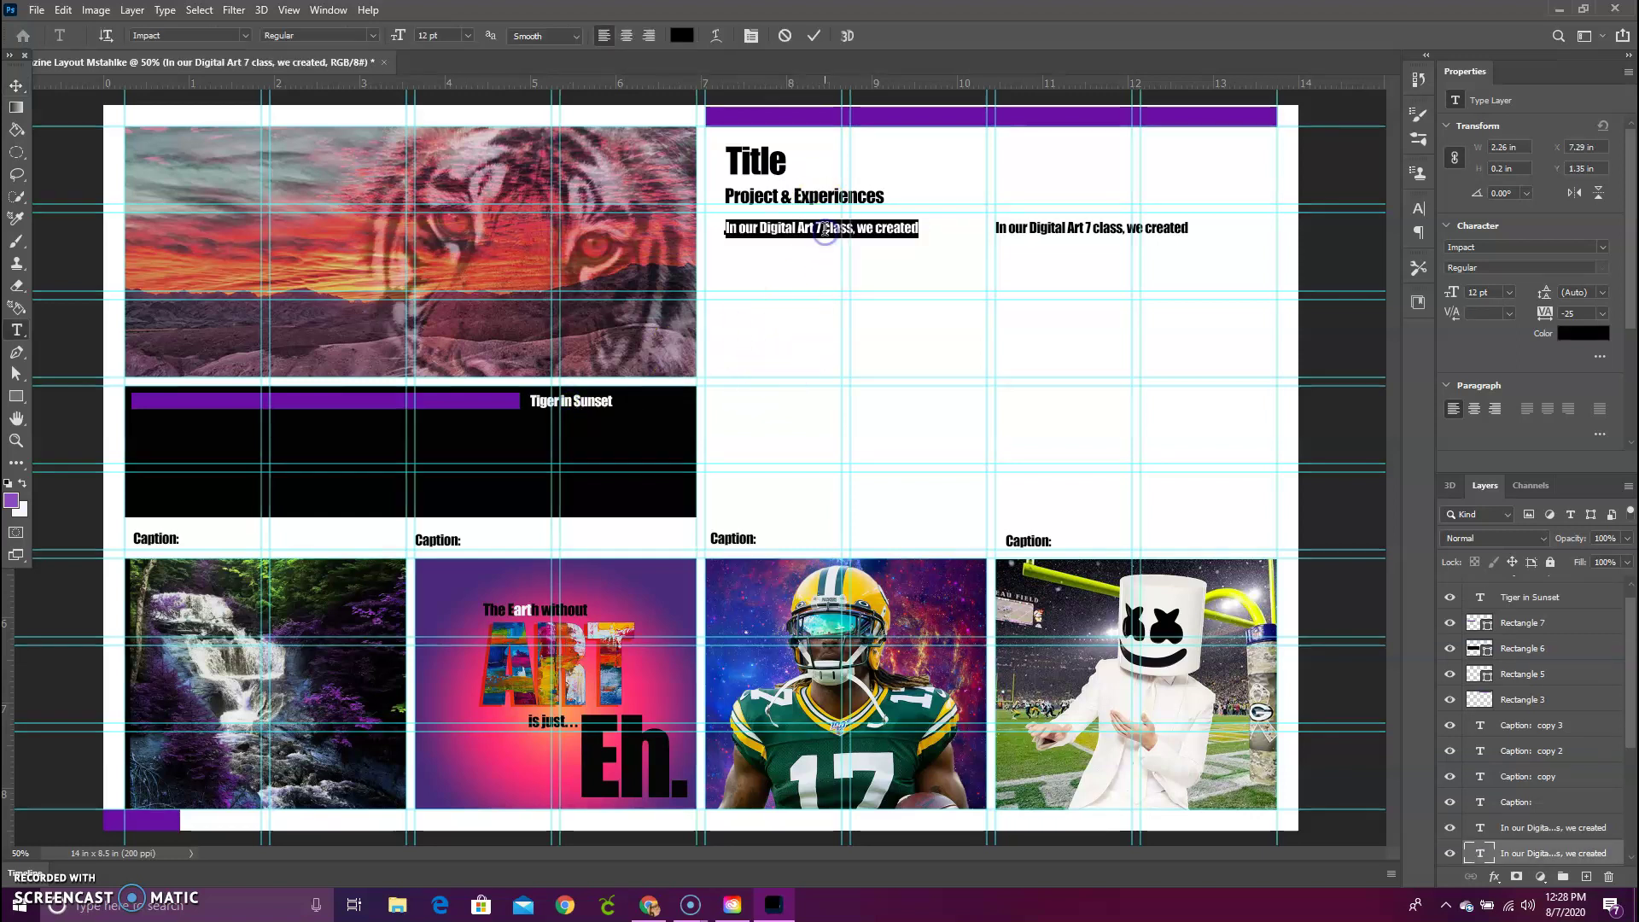
click(919, 229)
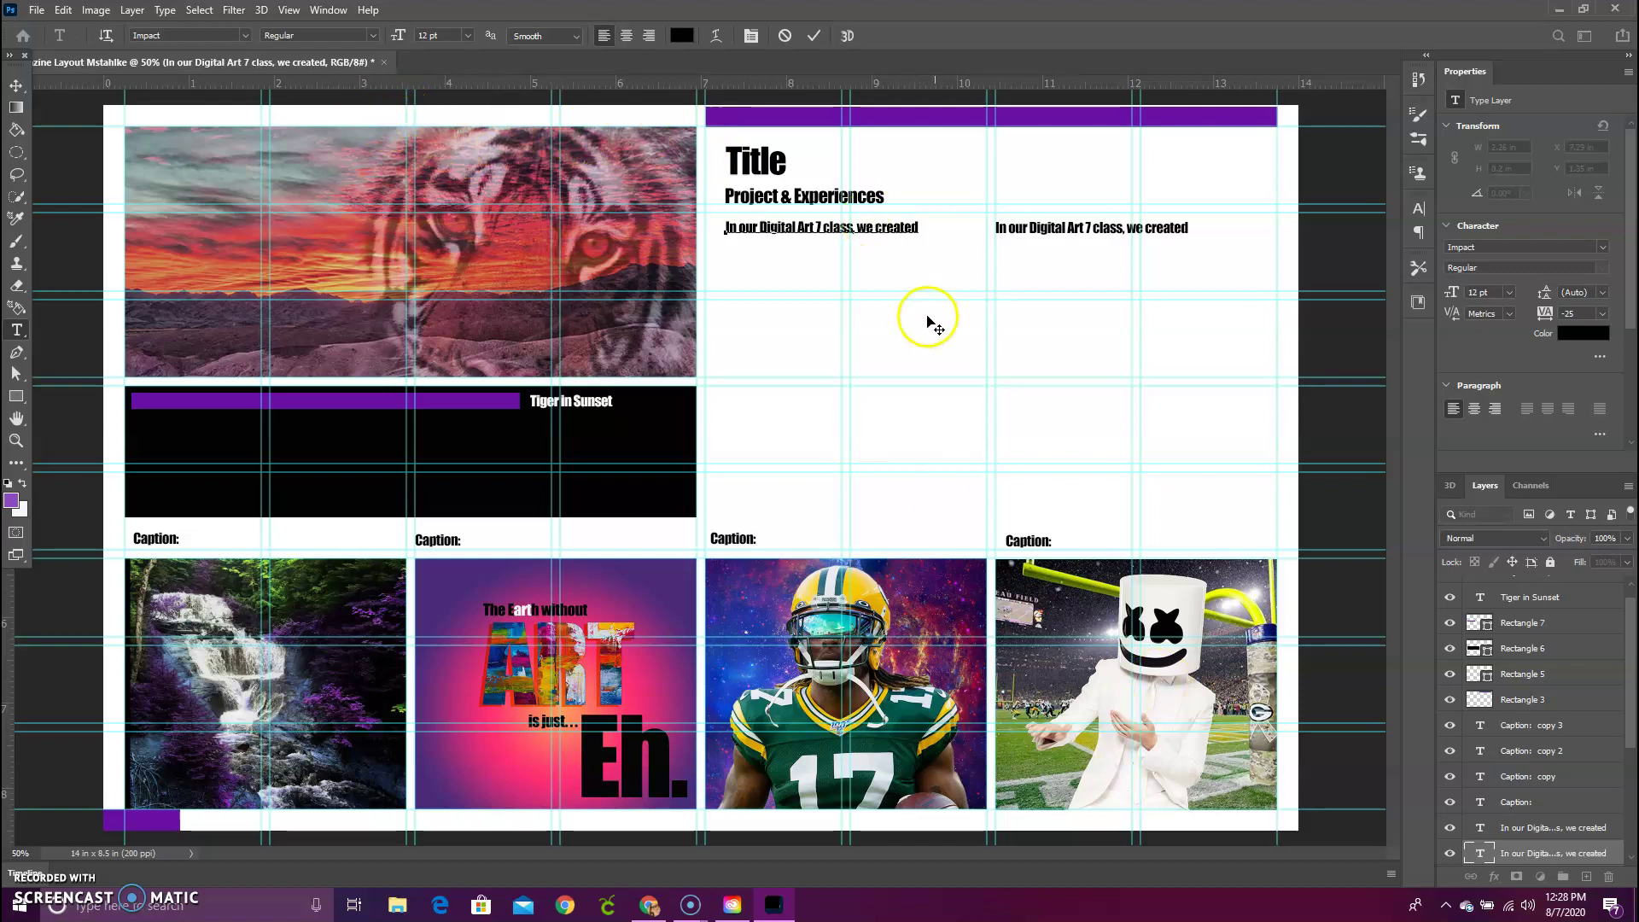
- Unlock the Background layer and convert it to a smart object
scroll(1570, 832, down, 5)
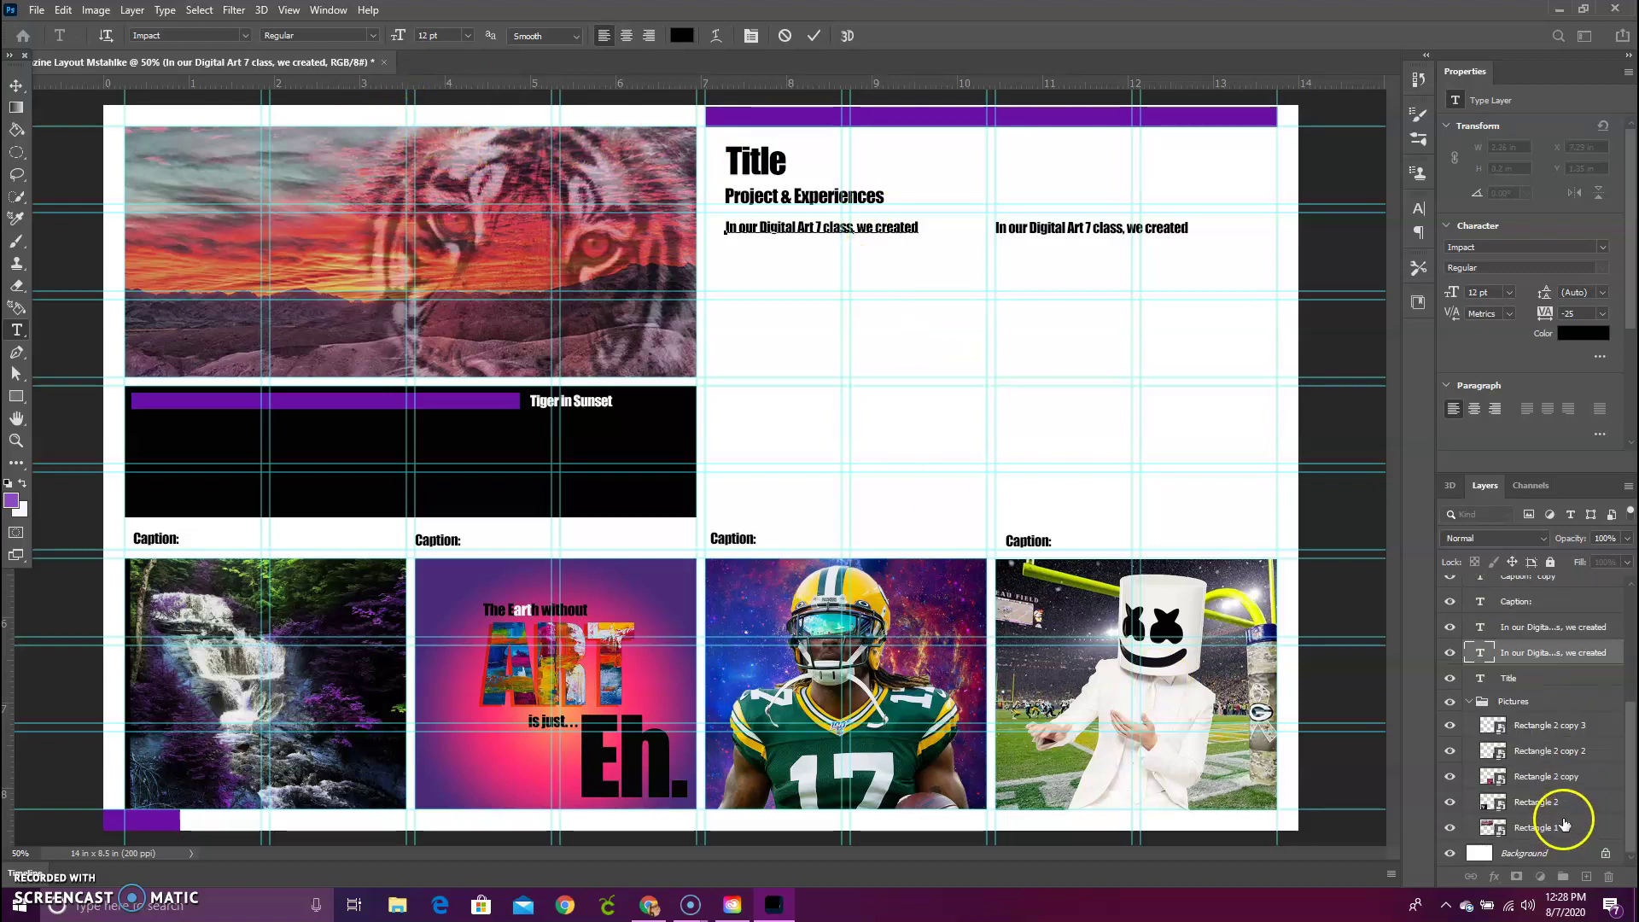
click(1537, 852)
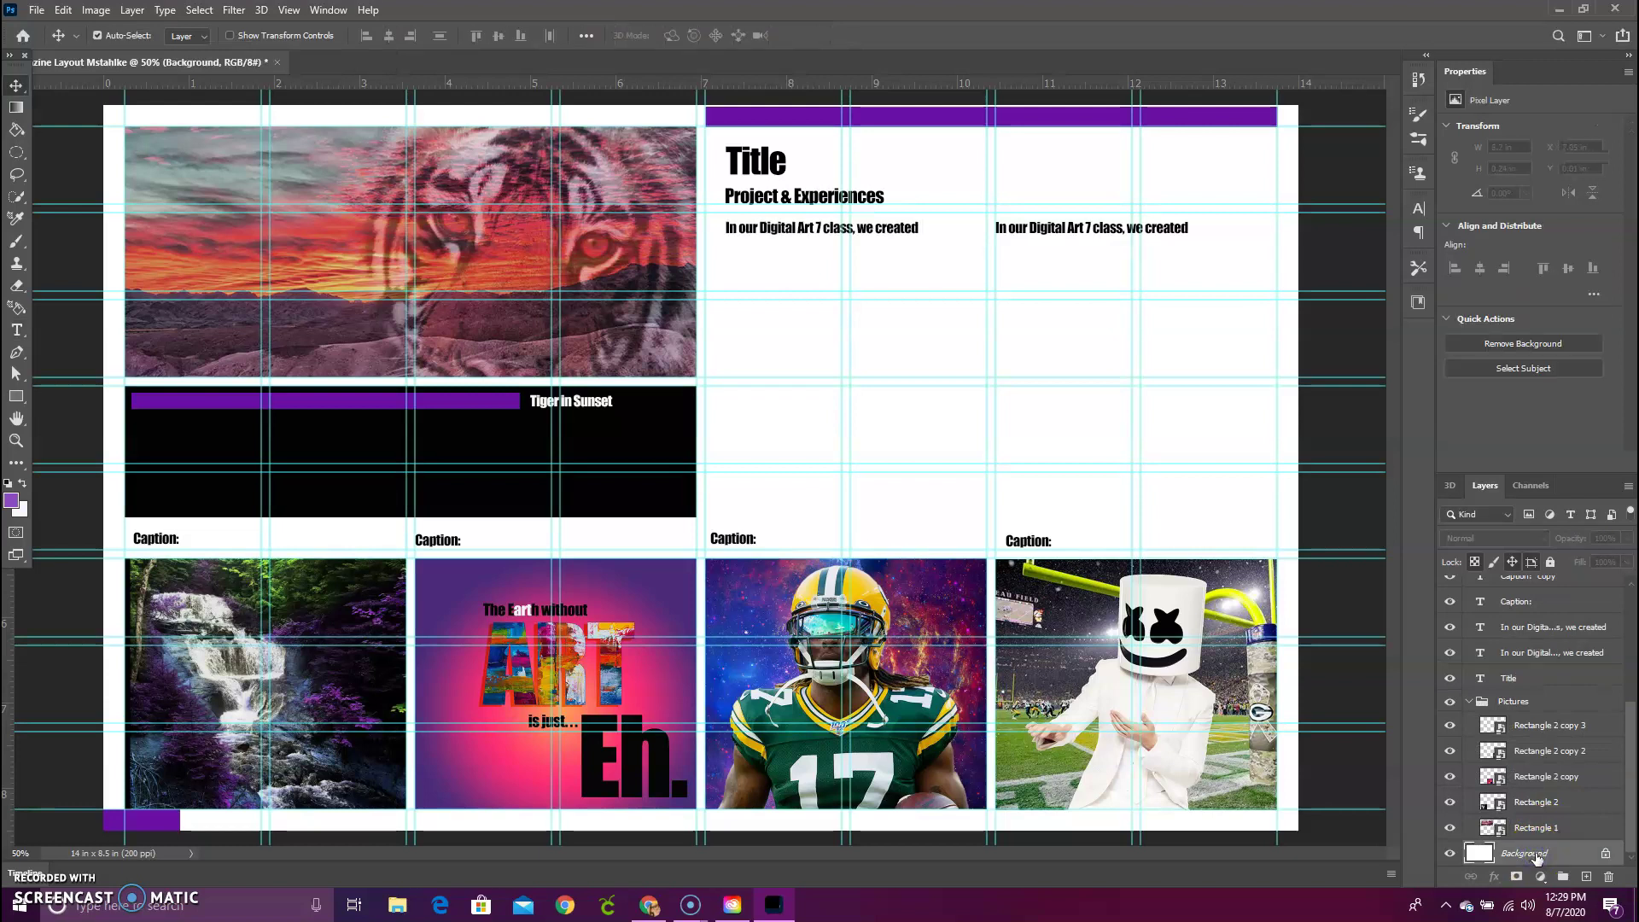
click(1606, 854)
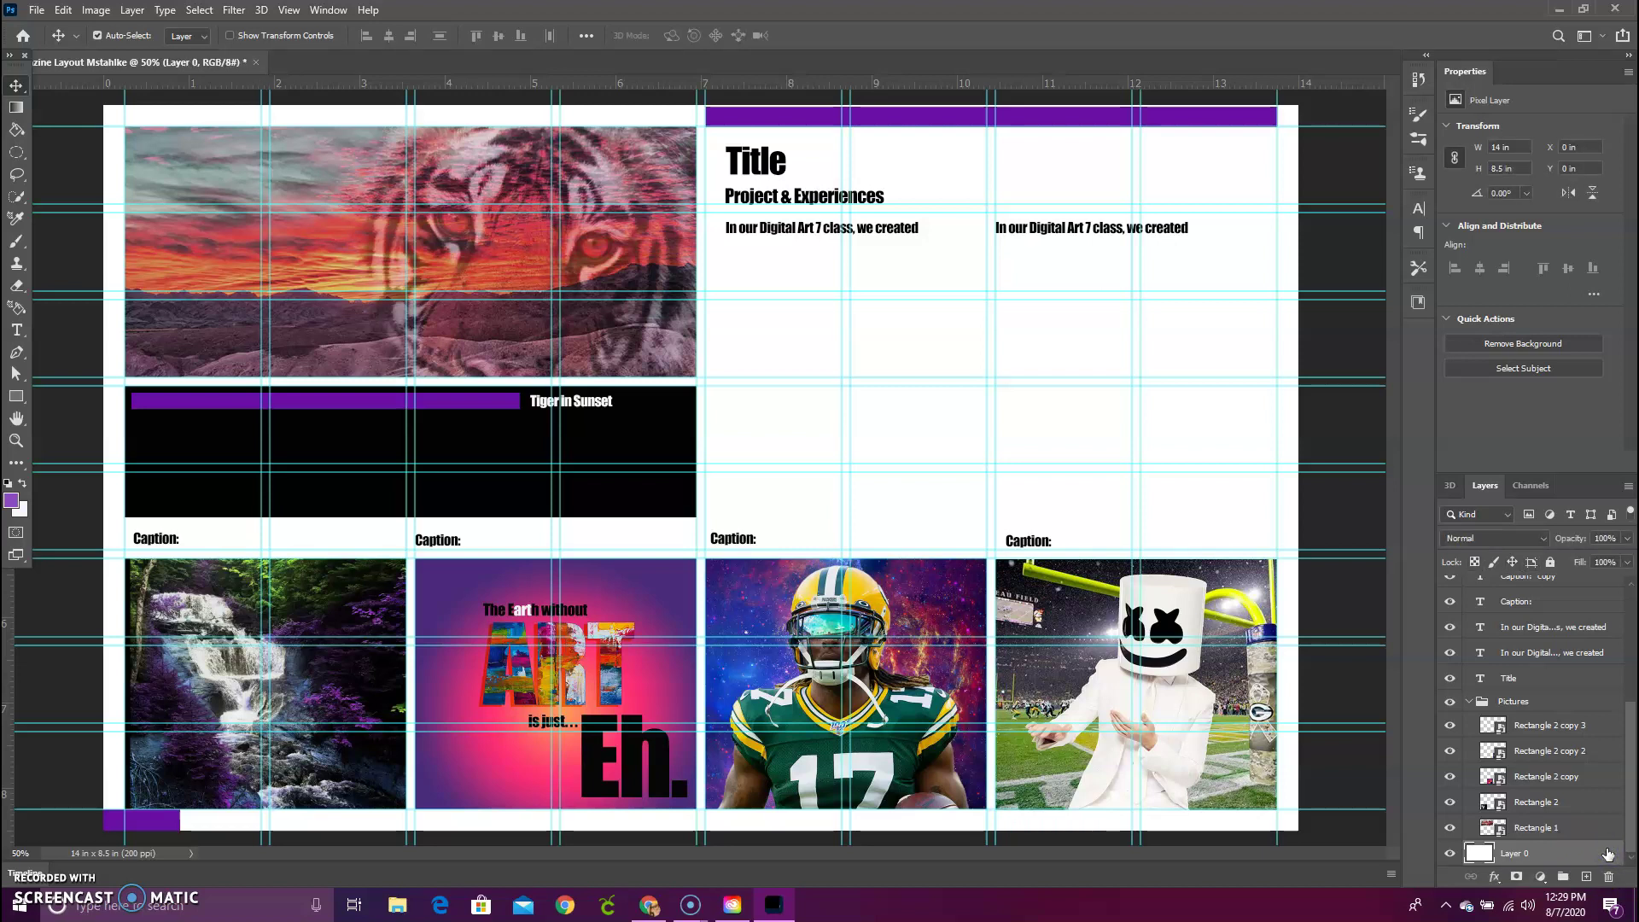
click(1524, 853)
right_click(1515, 854)
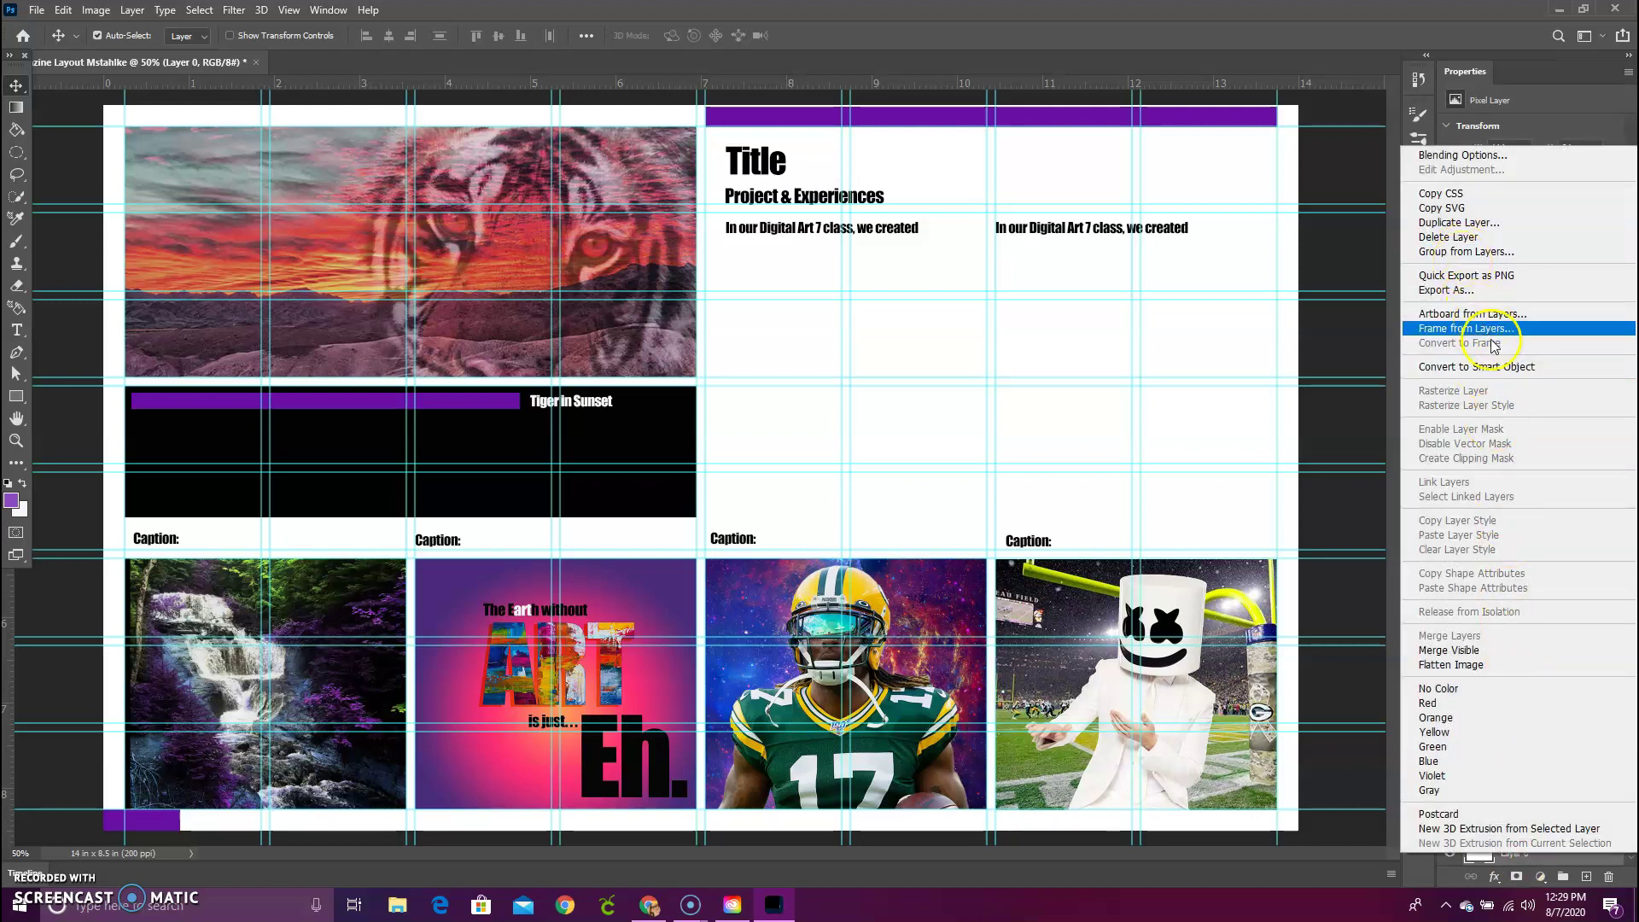
click(1504, 376)
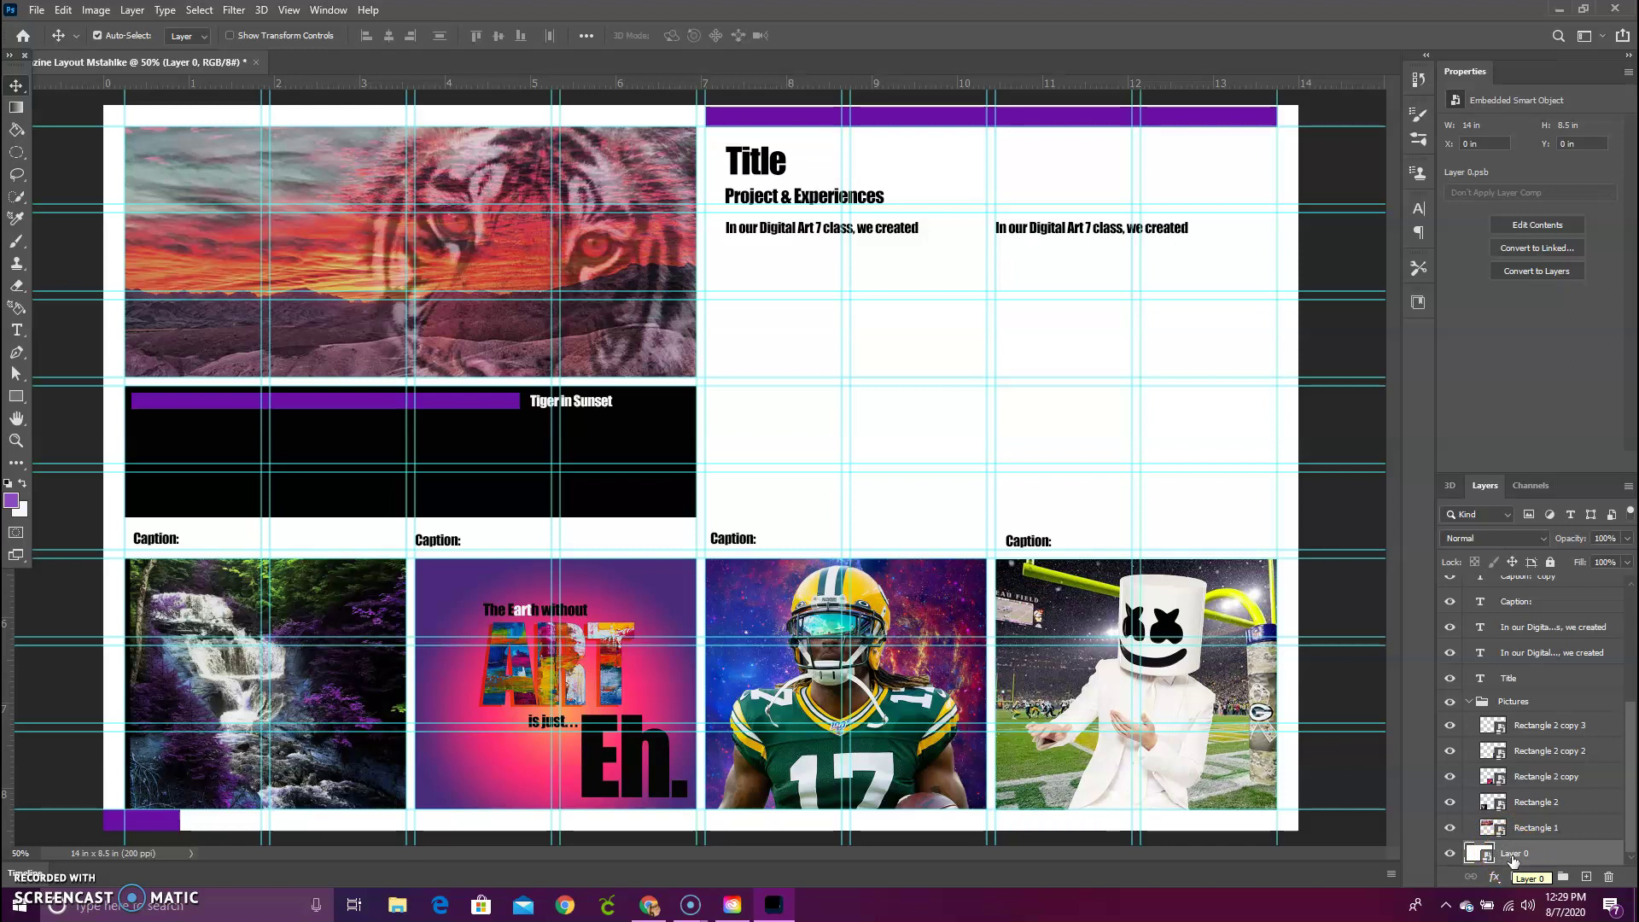
- Rotate the outerspace image file to landscape from the Place Embedded file browser and leave without placing it
click(37, 9)
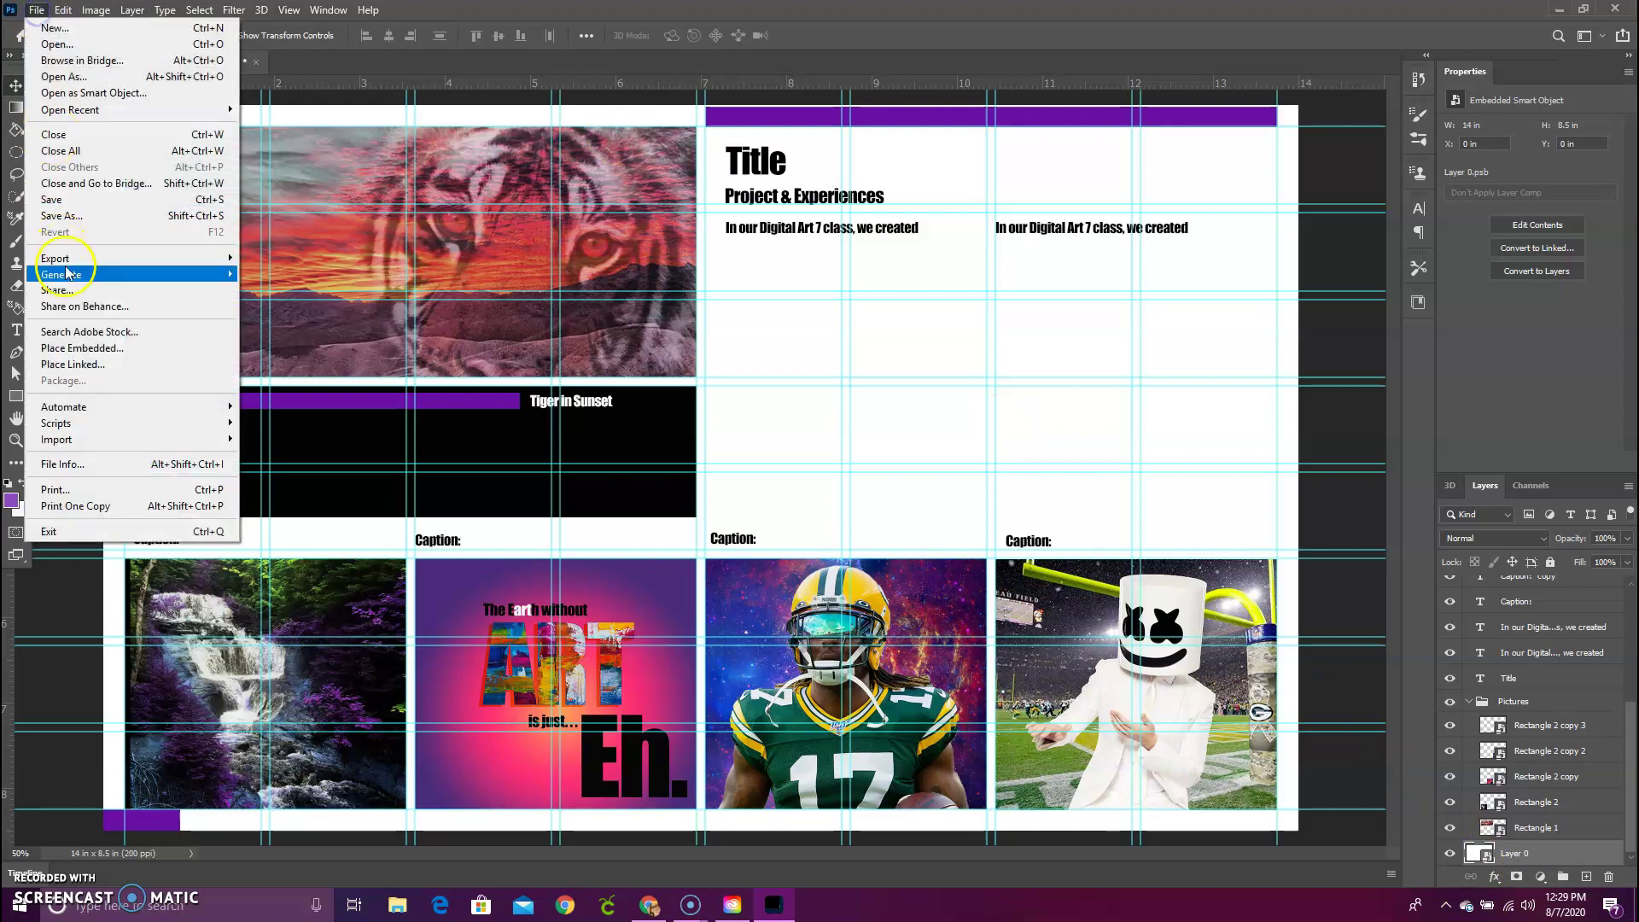
click(93, 349)
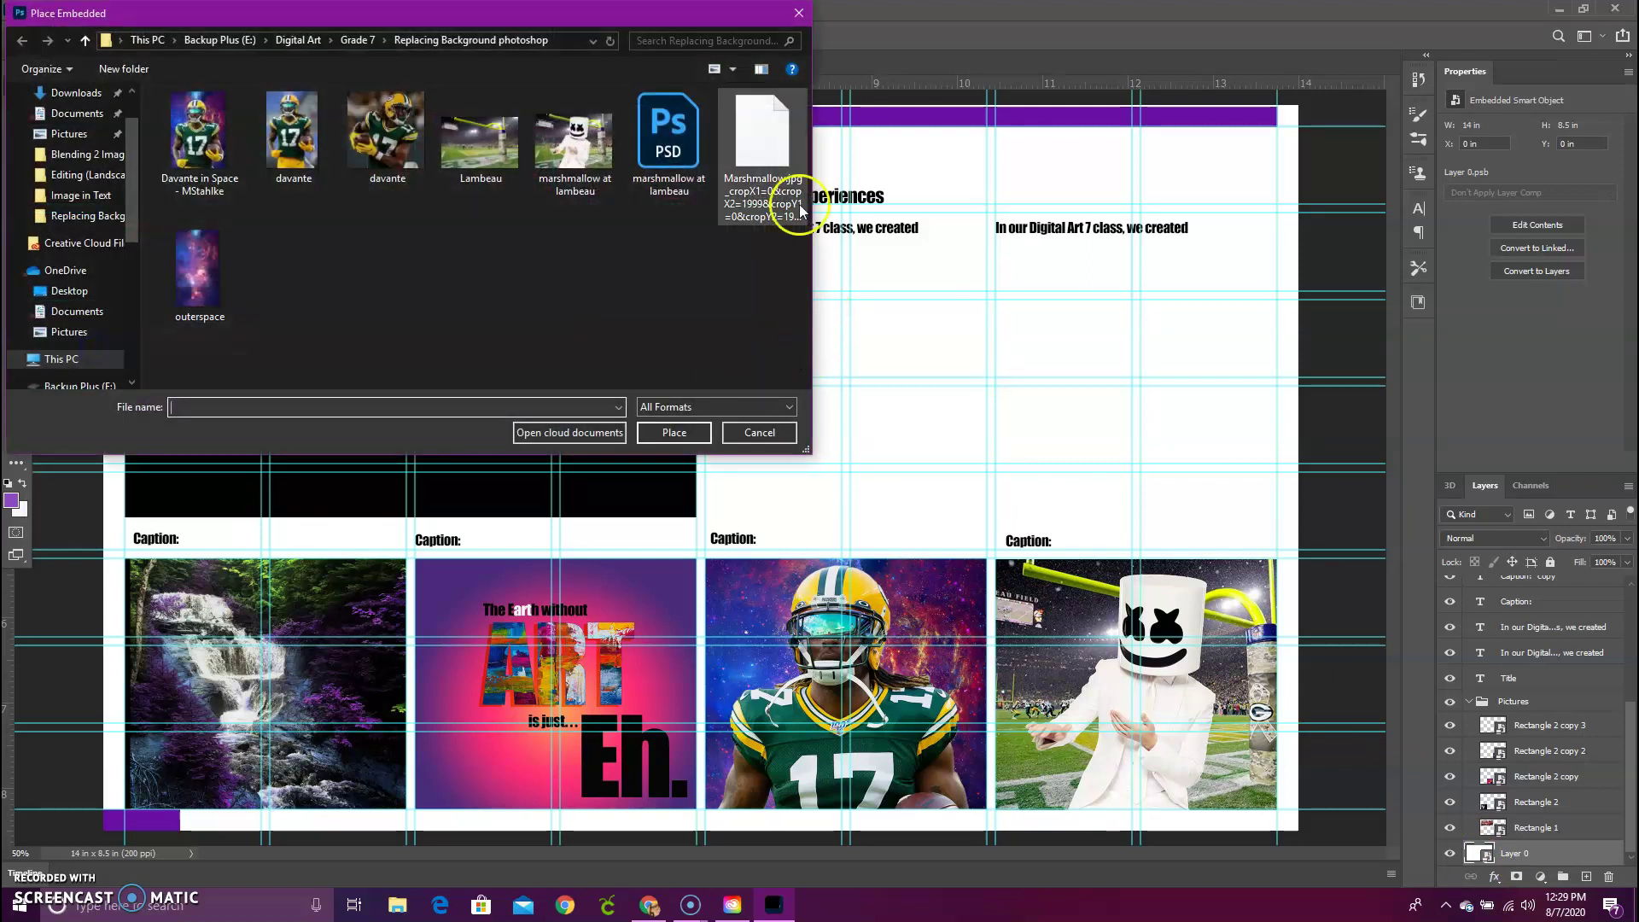
right_click(201, 258)
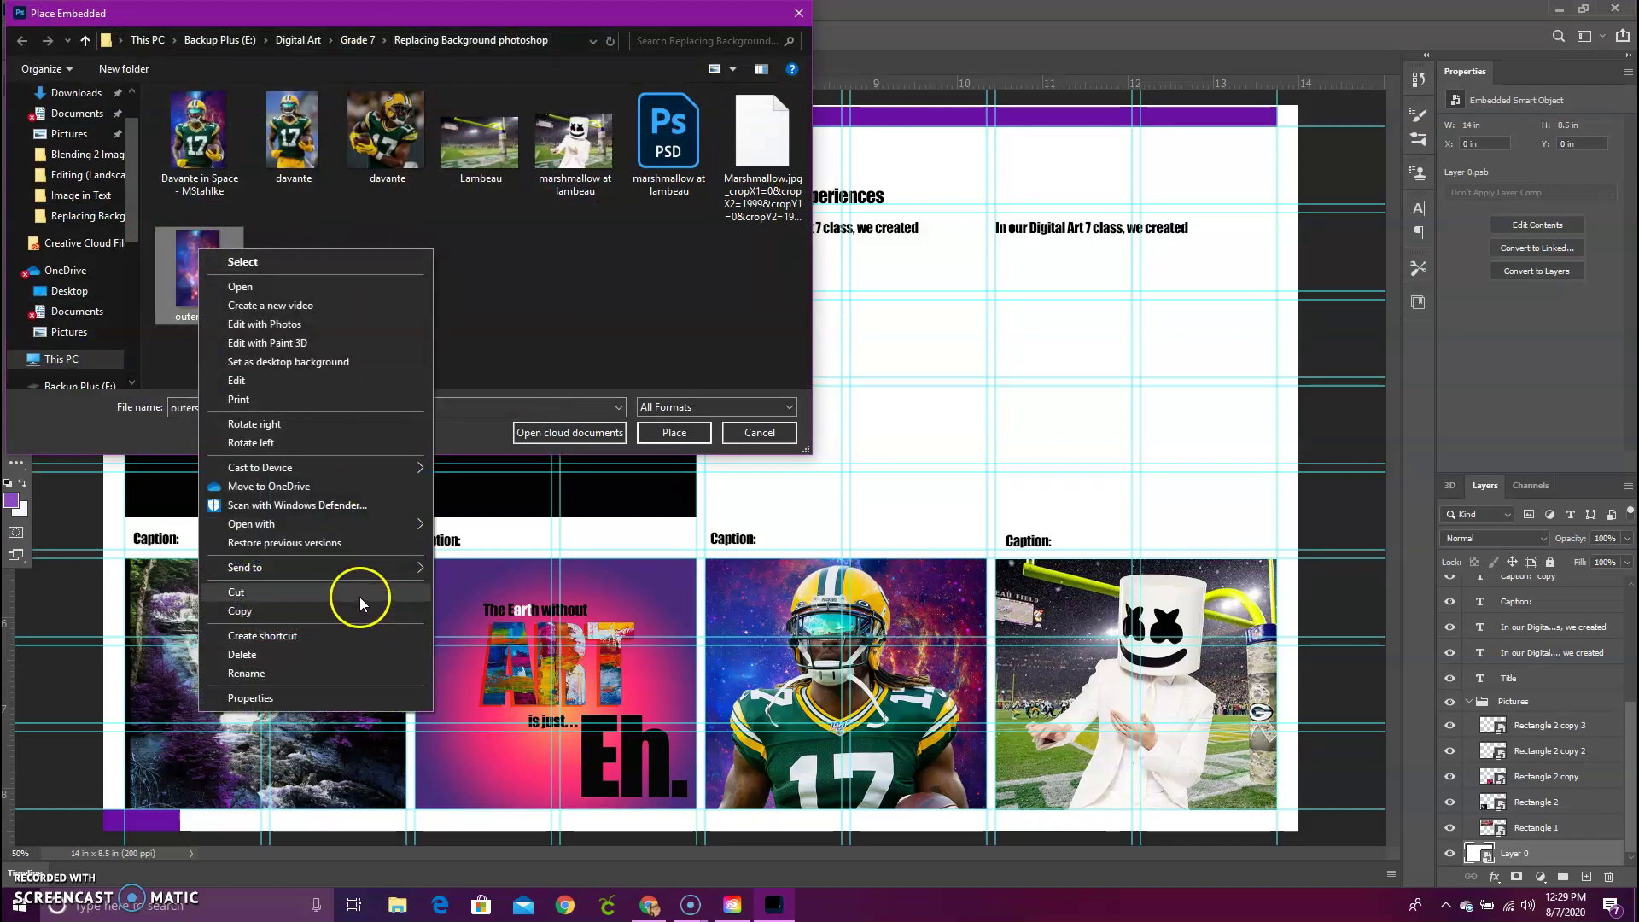
click(285, 423)
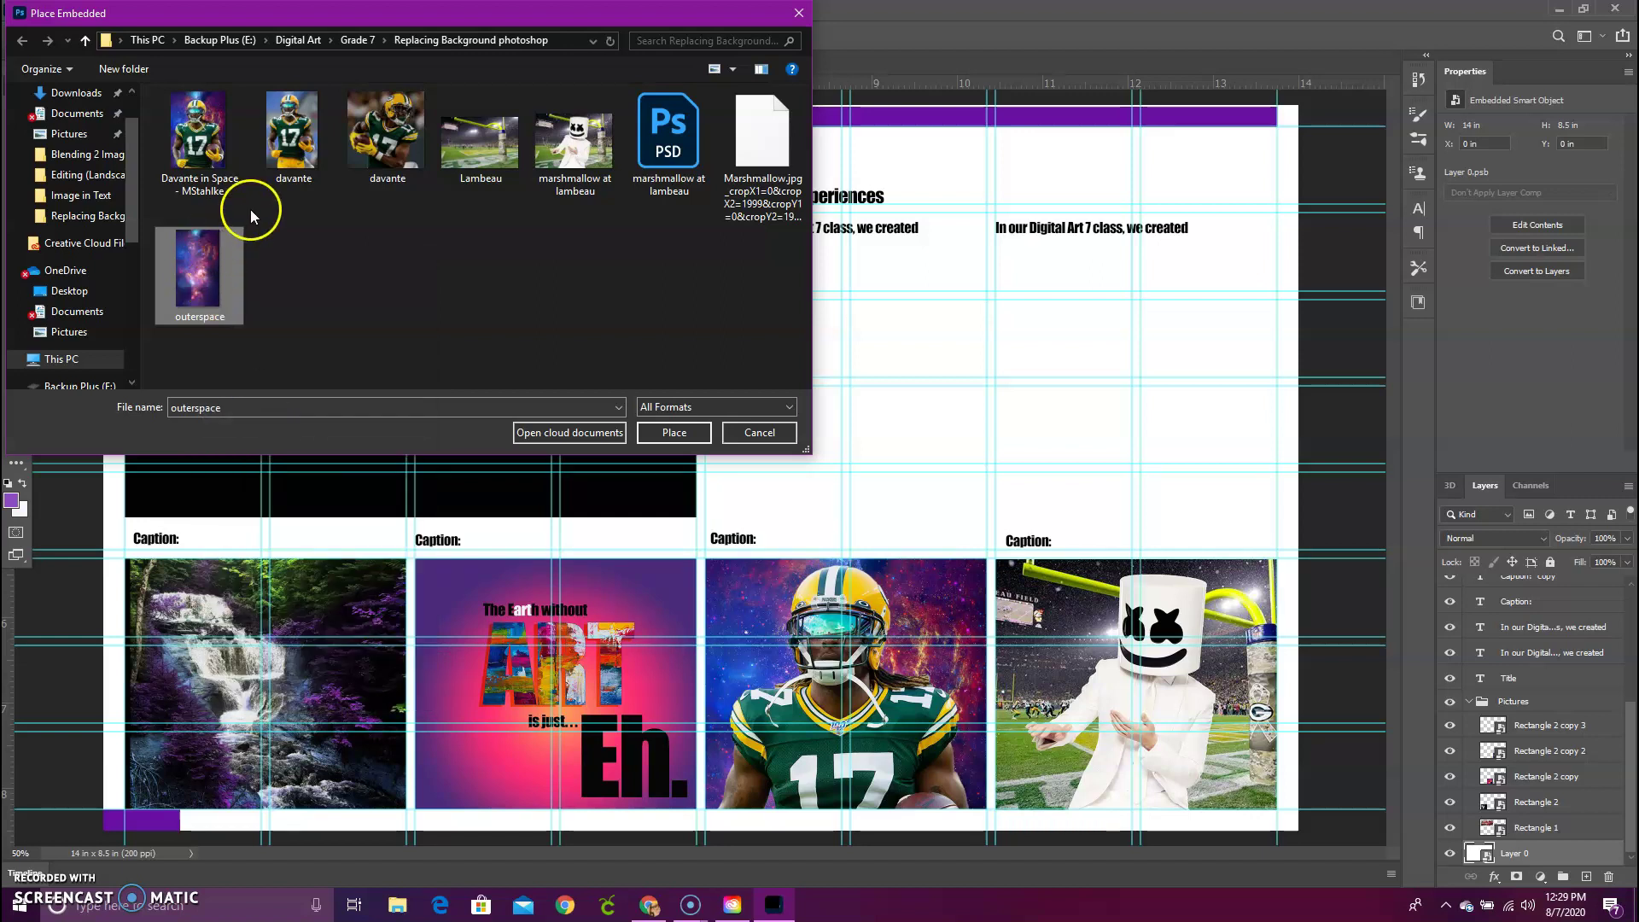
right_click(207, 284)
click(324, 254)
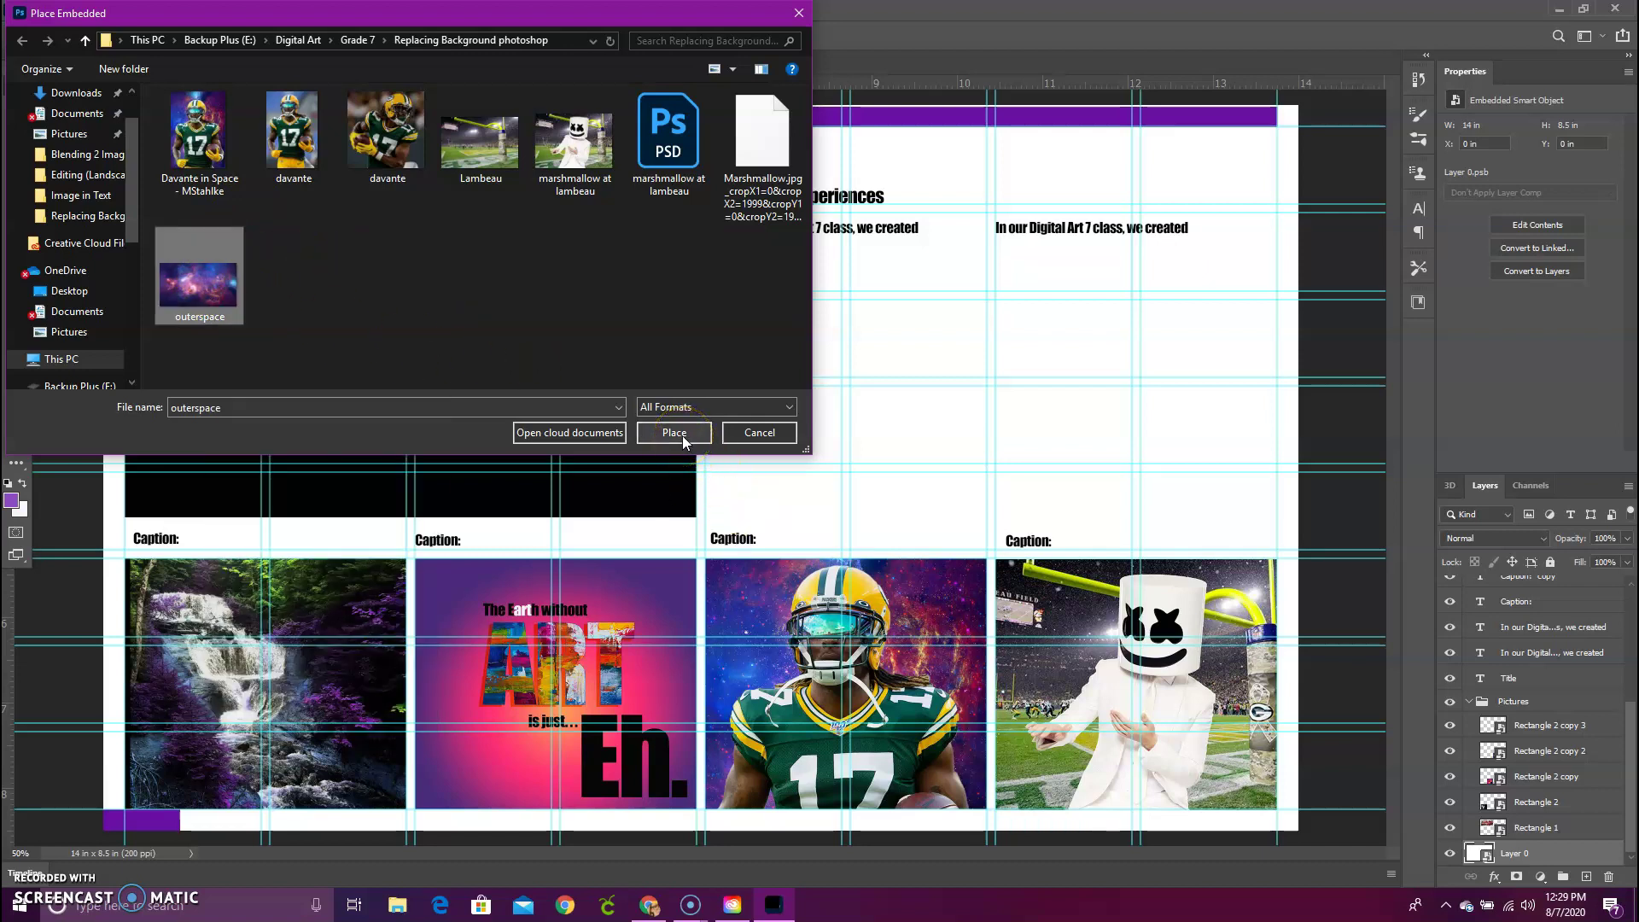
click(799, 15)
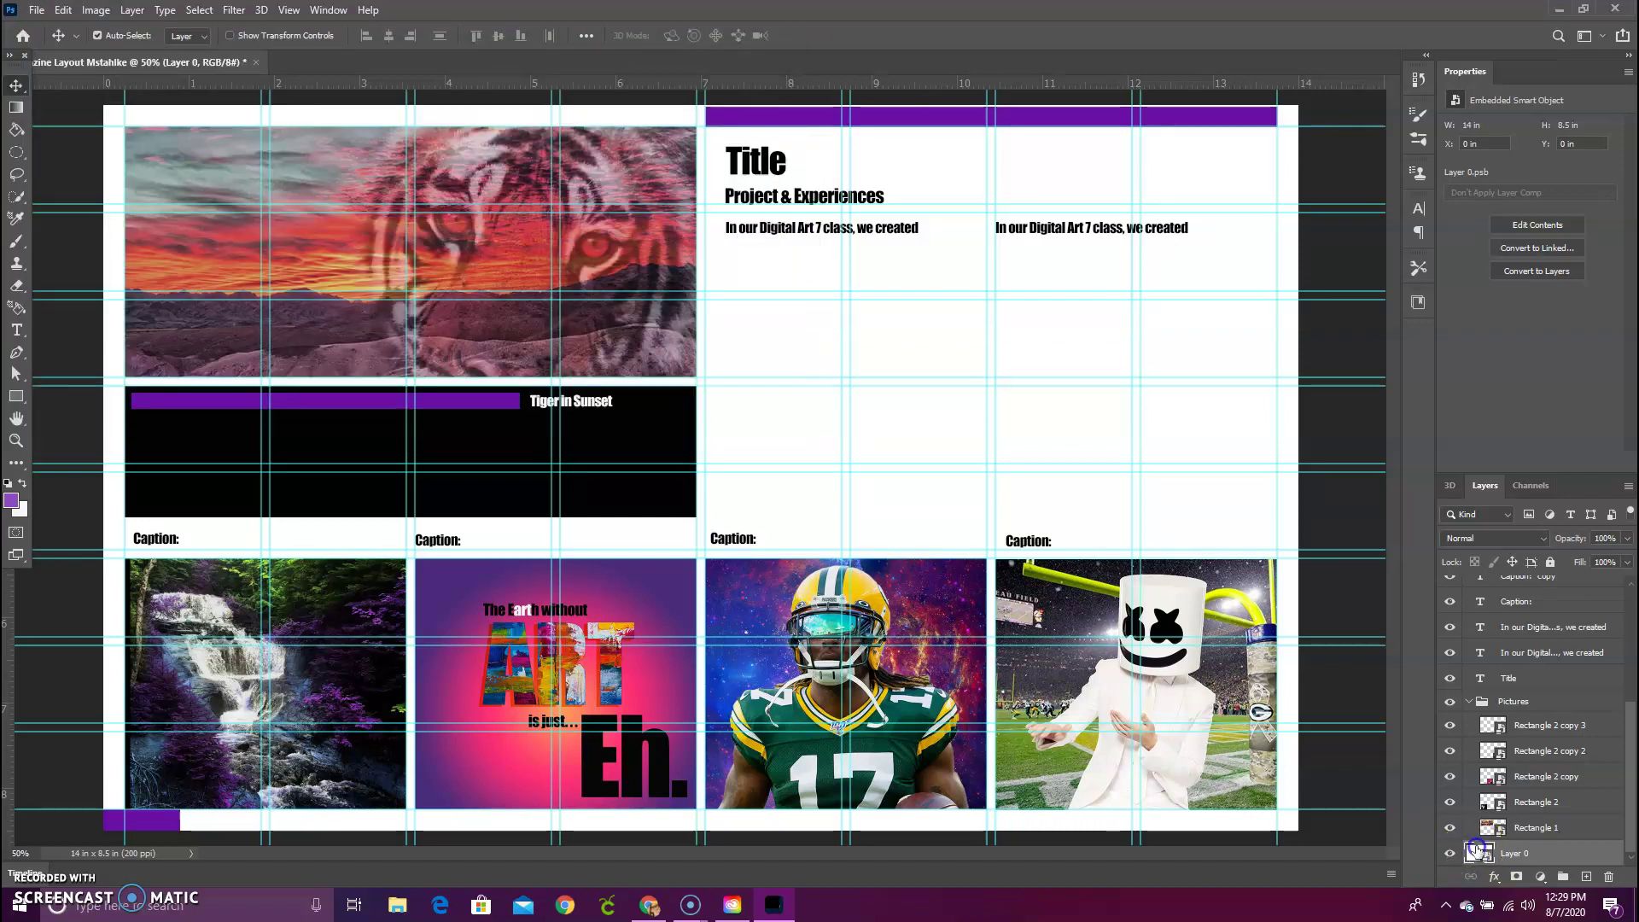
- Open the contents of the Layer 0 smart object and place the outerspace image in it as embedded
double_click(1477, 851)
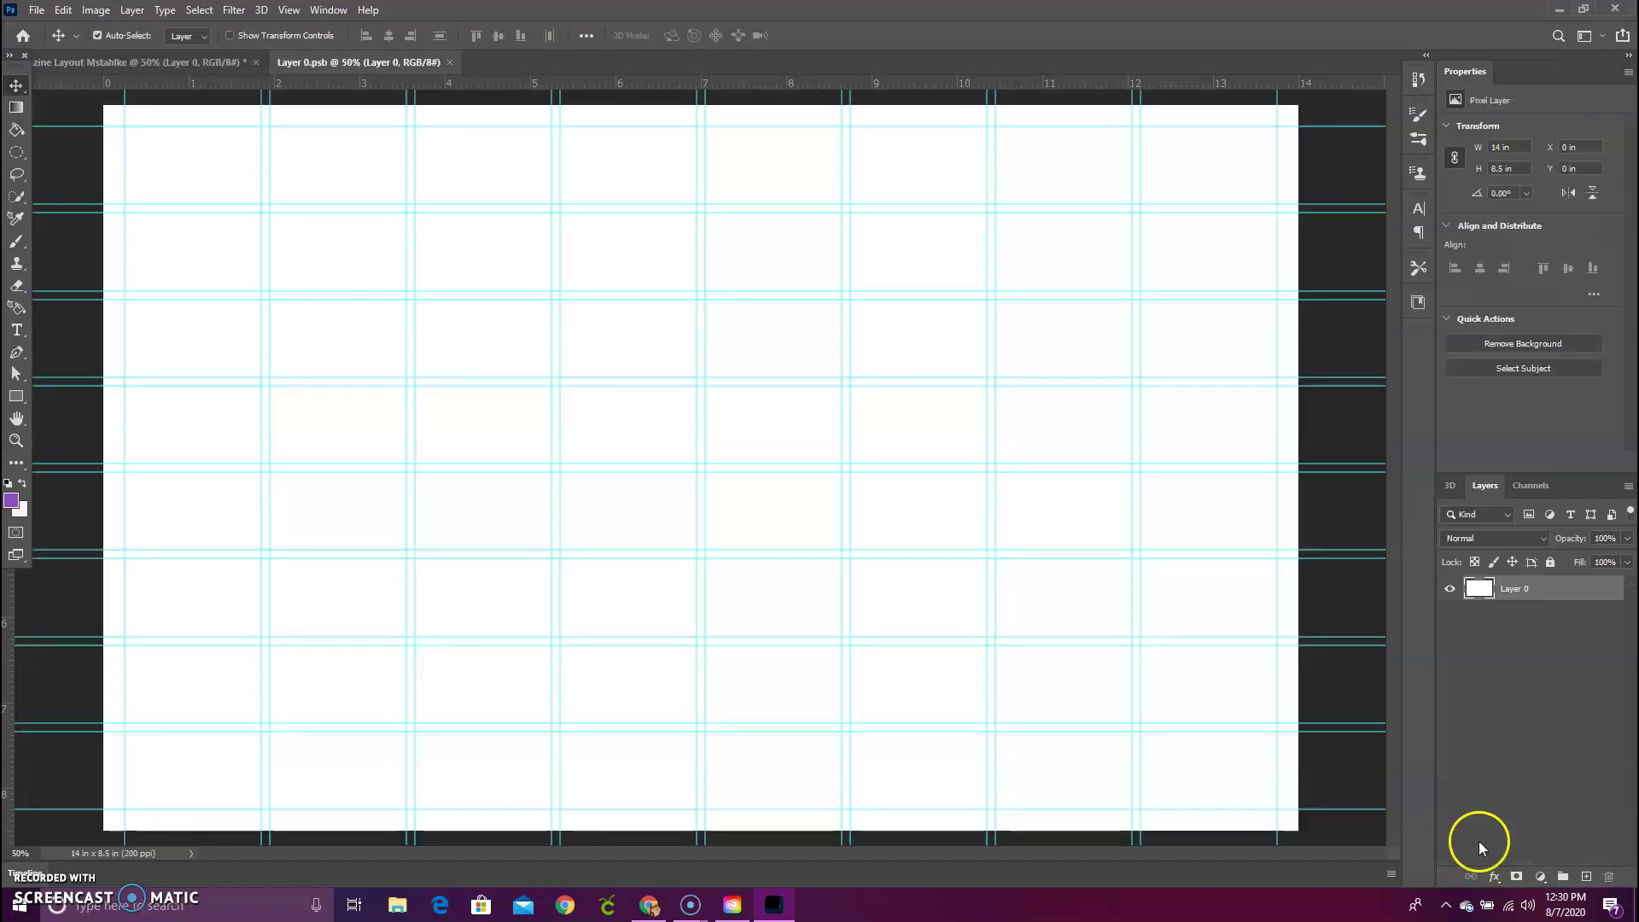
click(36, 9)
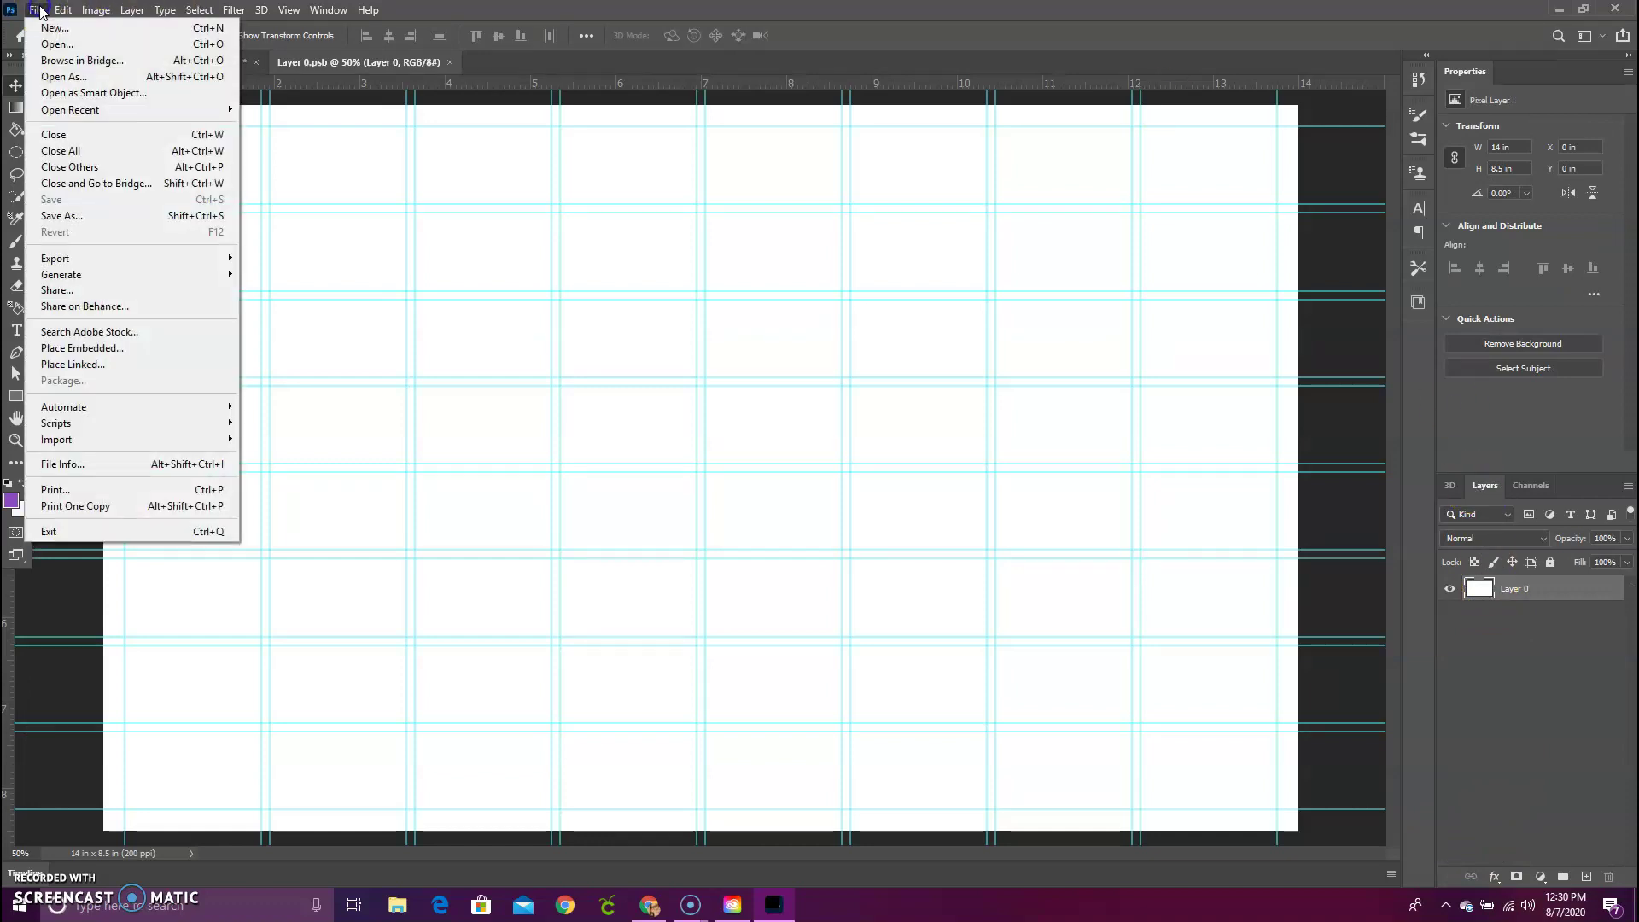
click(139, 355)
click(209, 256)
double_click(209, 256)
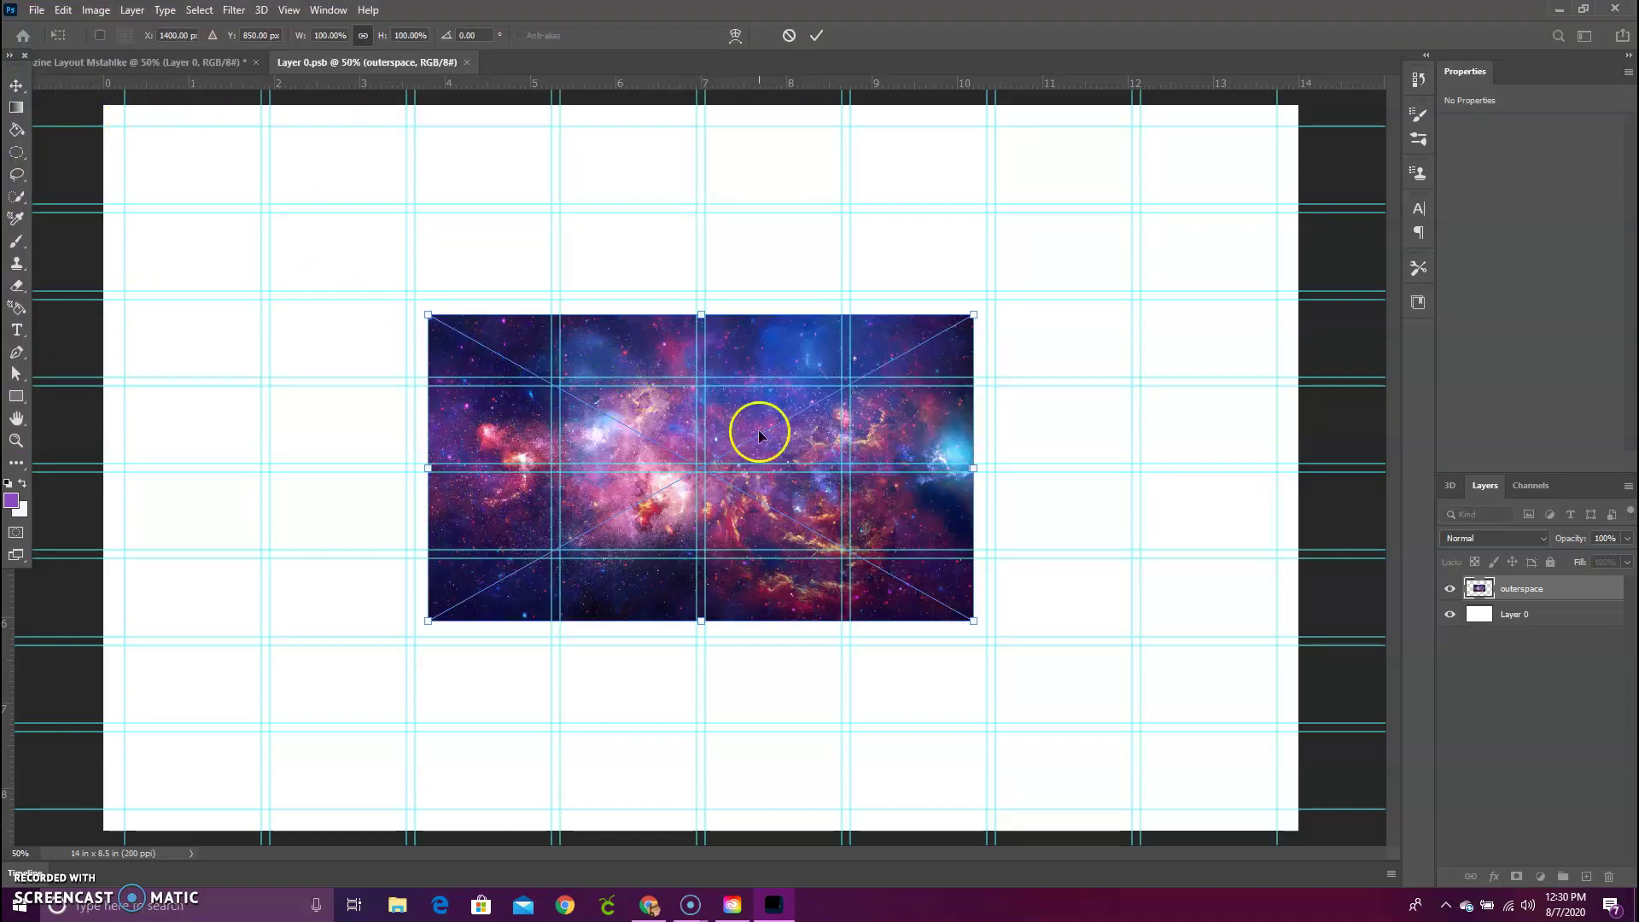
- Enlarge the outerspace image to about 15.6 by 8.8 in so it covers the canvas, then save and close the smart object
drag(974, 622, 1345, 858)
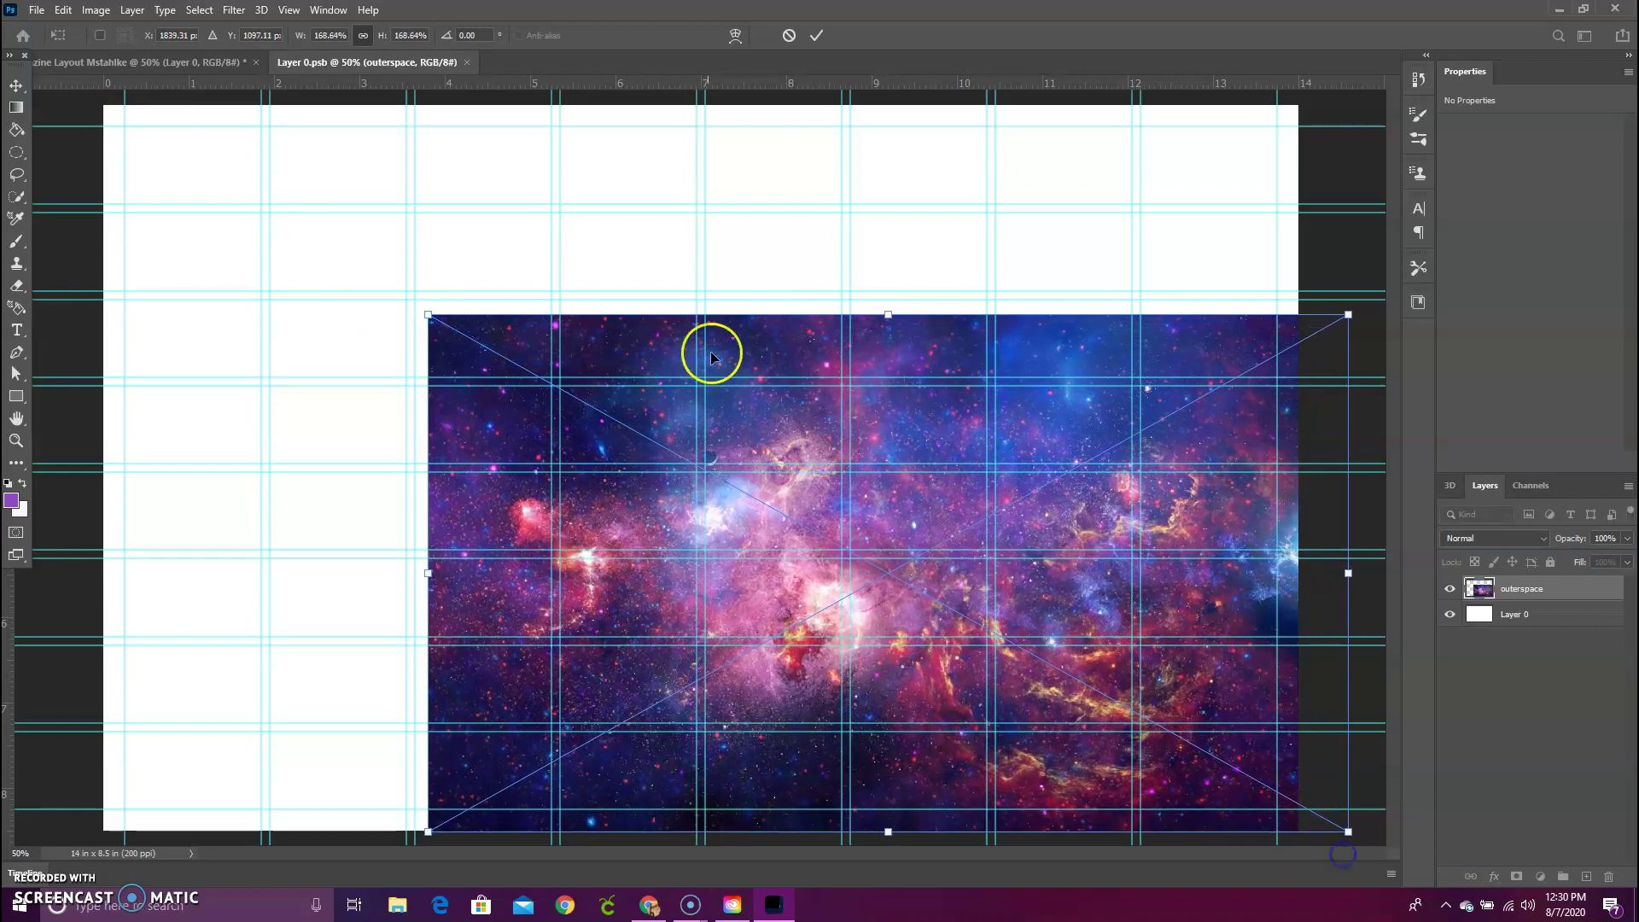
drag(429, 315, 7, 78)
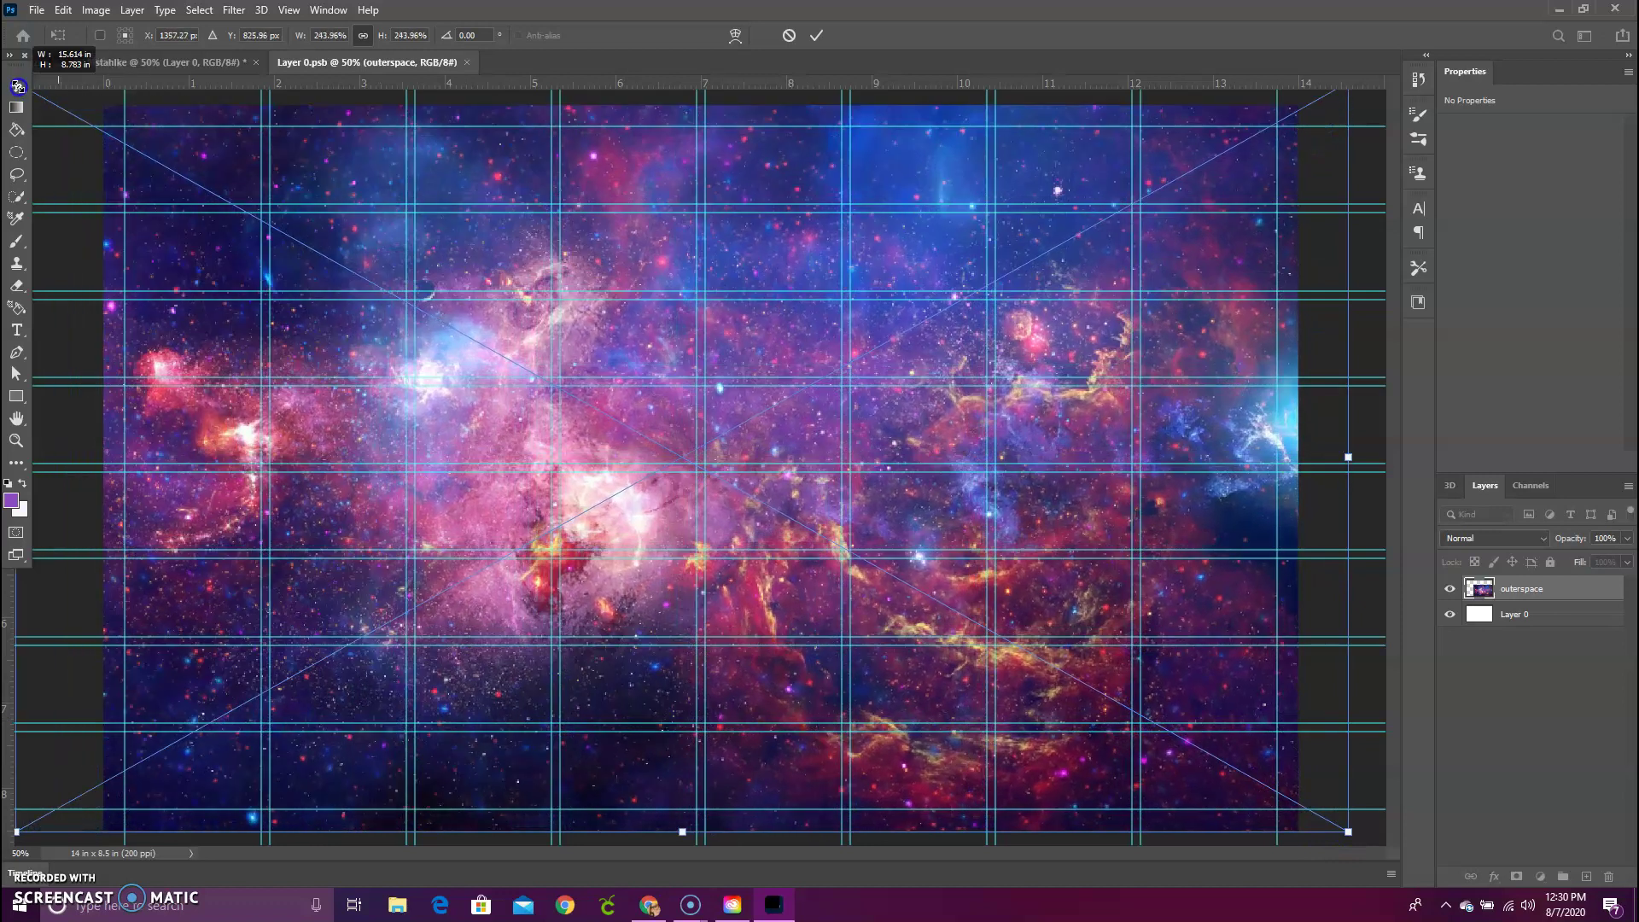
click(818, 39)
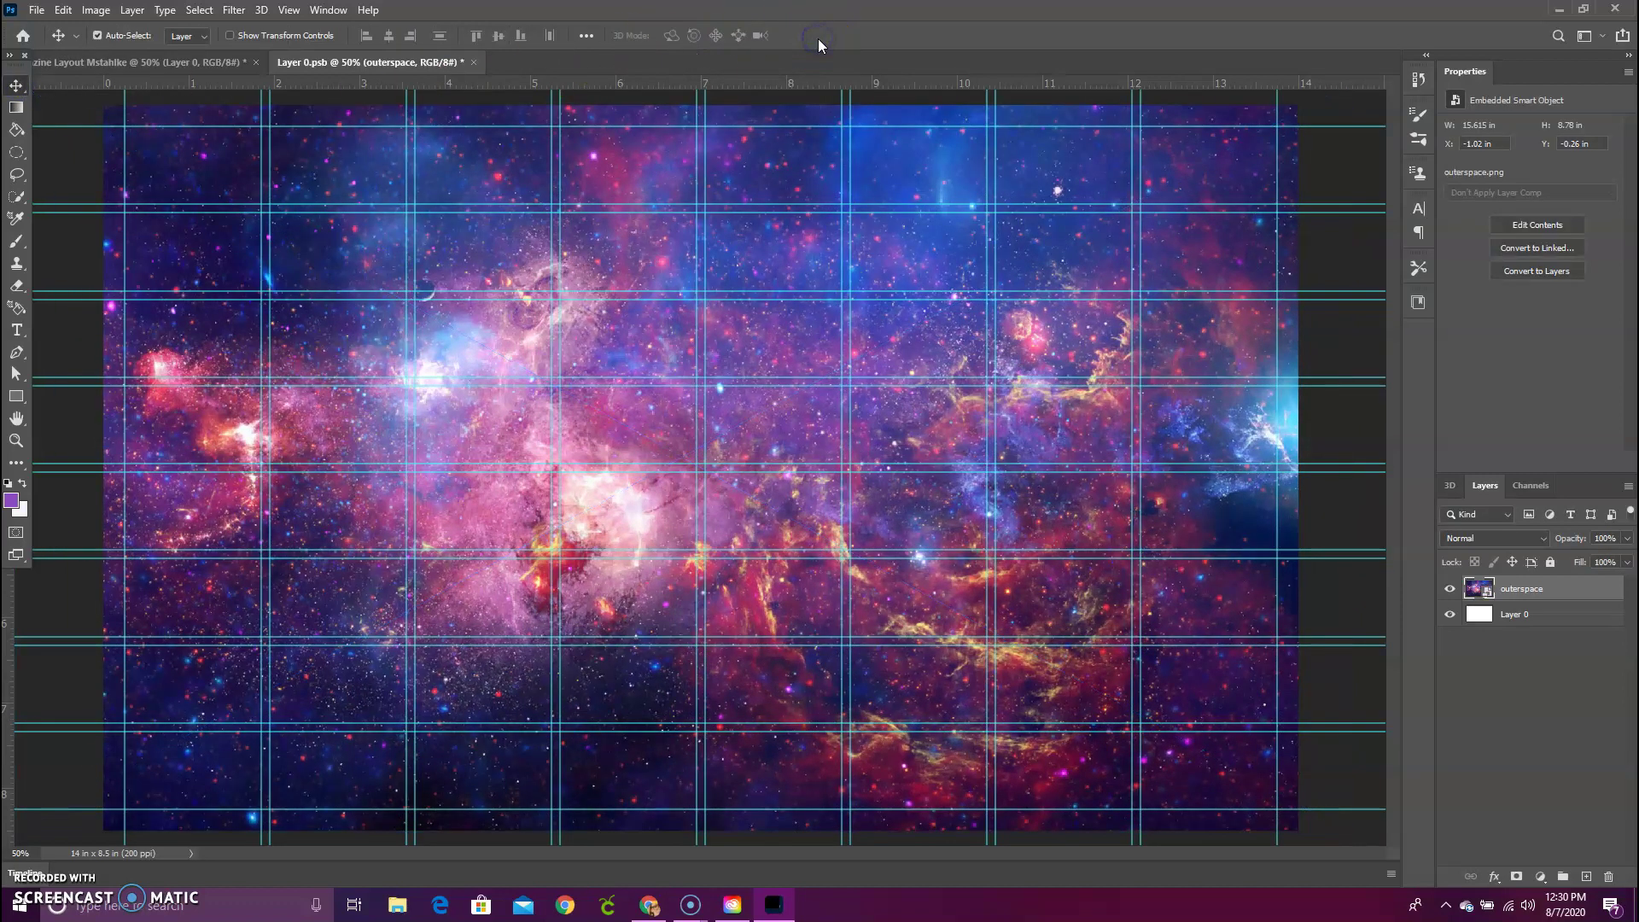
click(474, 62)
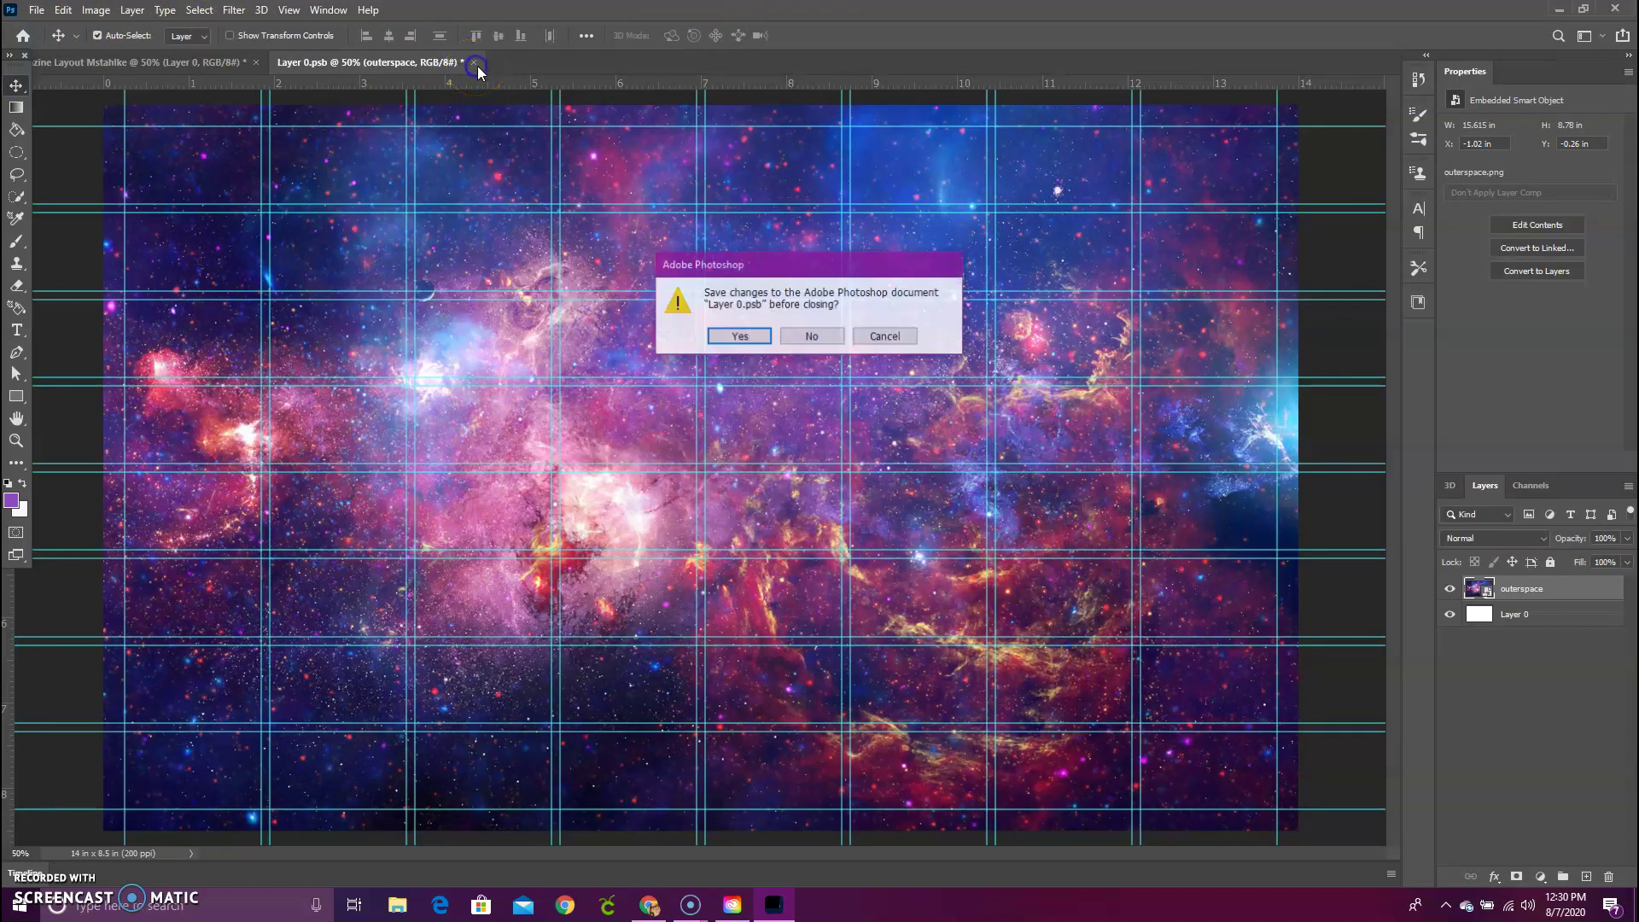
click(759, 340)
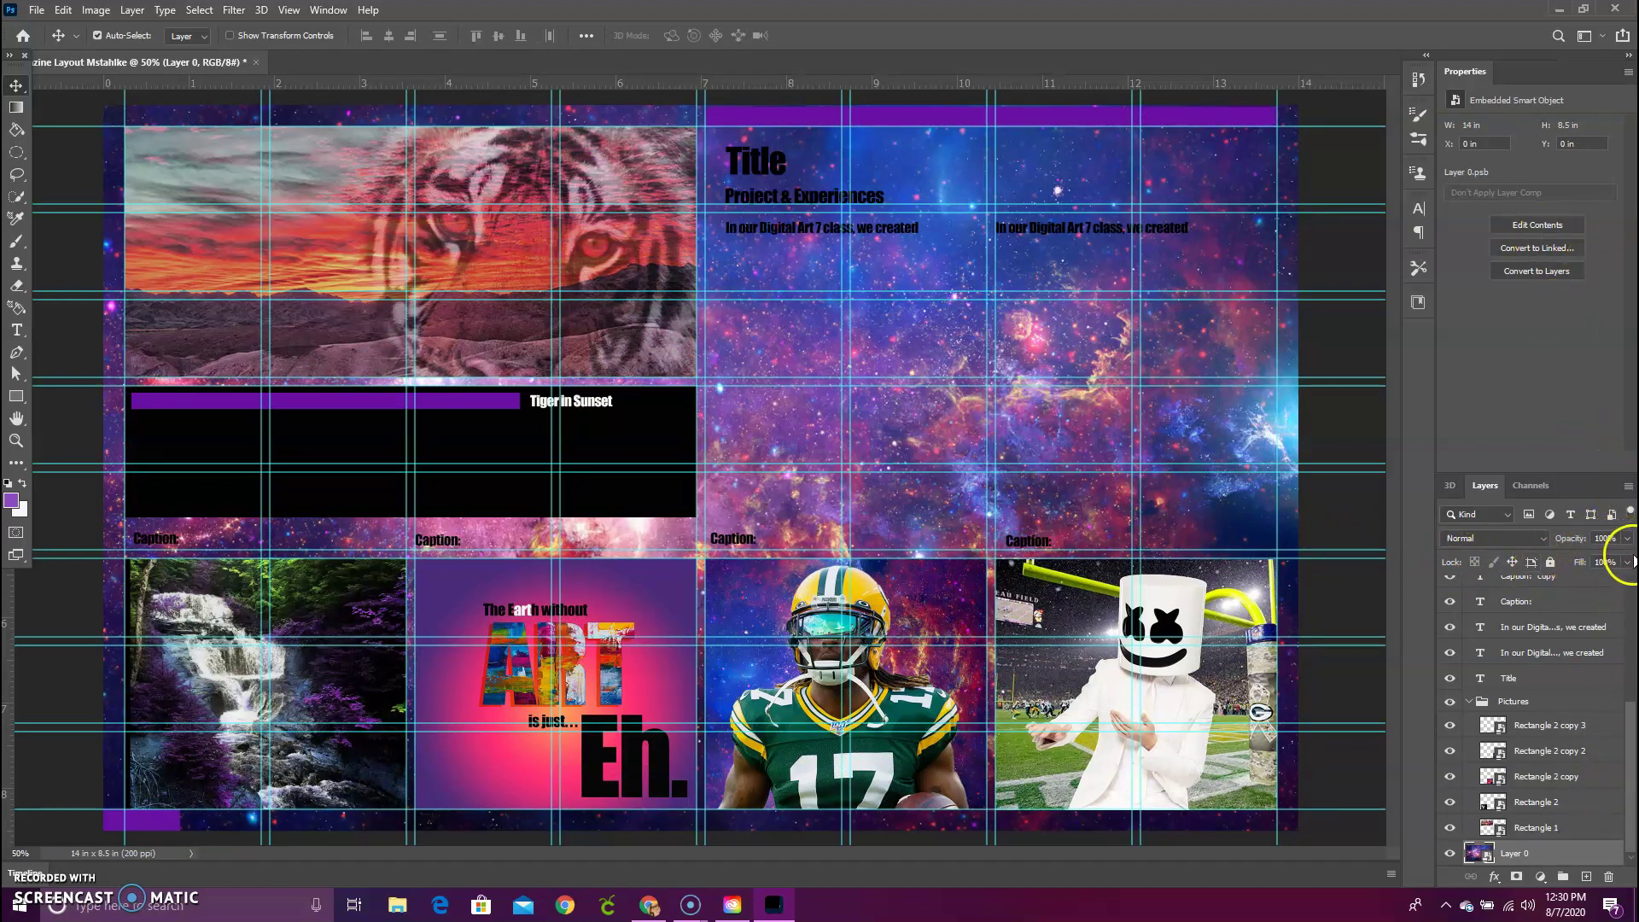
- Reduce the opacity of the Layer 0 outer space background to 78%
click(1629, 539)
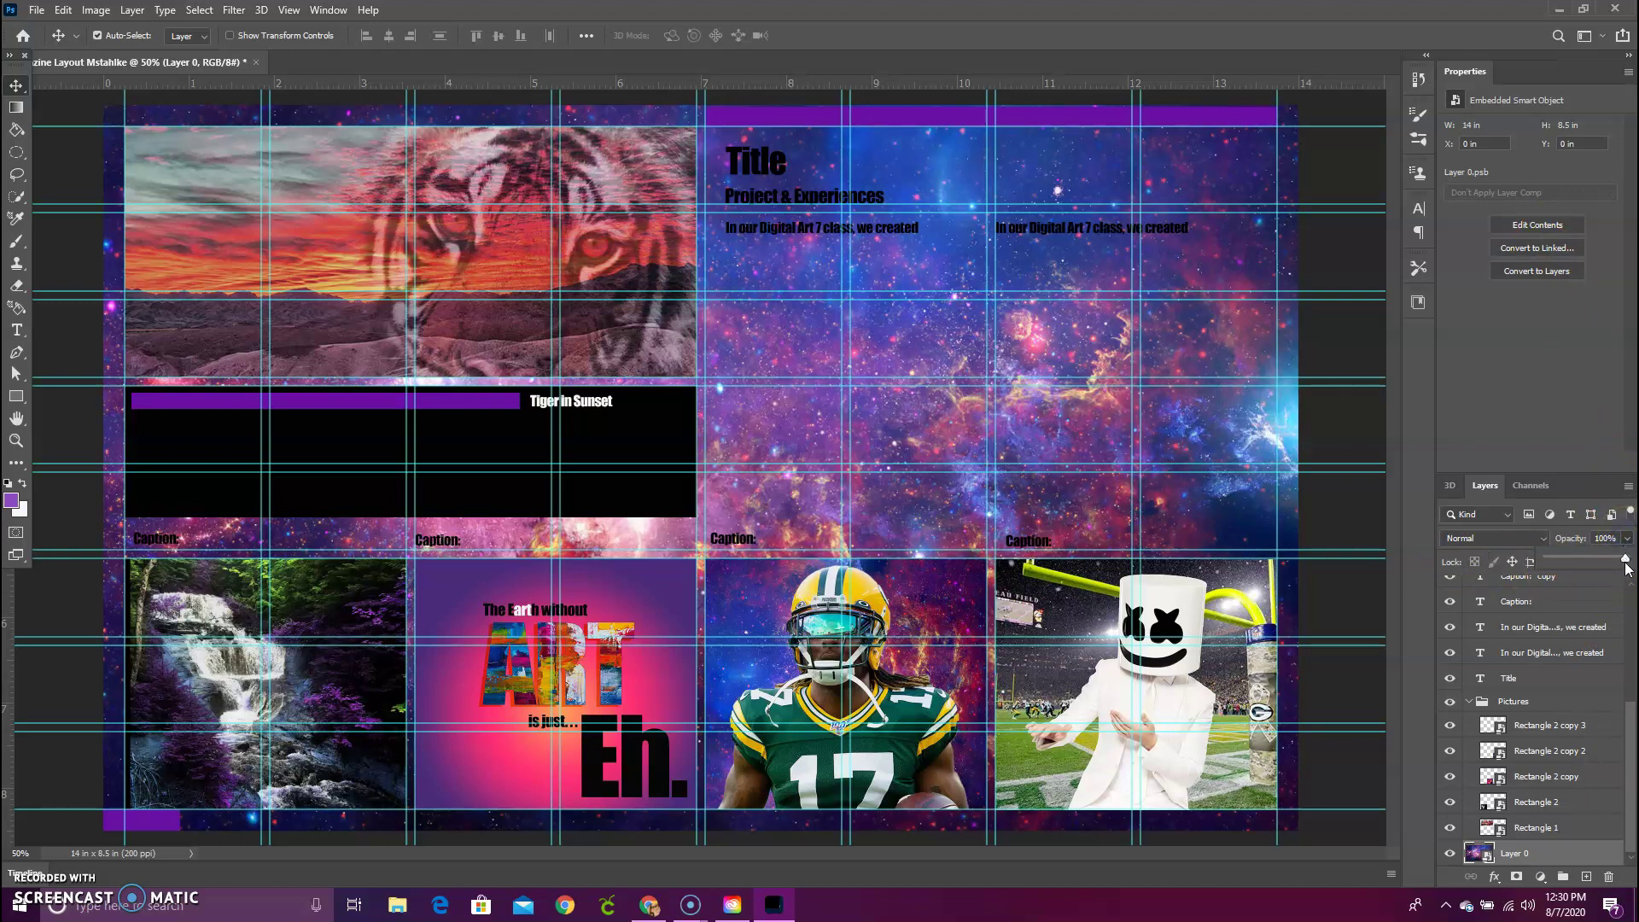
drag(1627, 569, 1581, 573)
drag(1594, 578, 1599, 558)
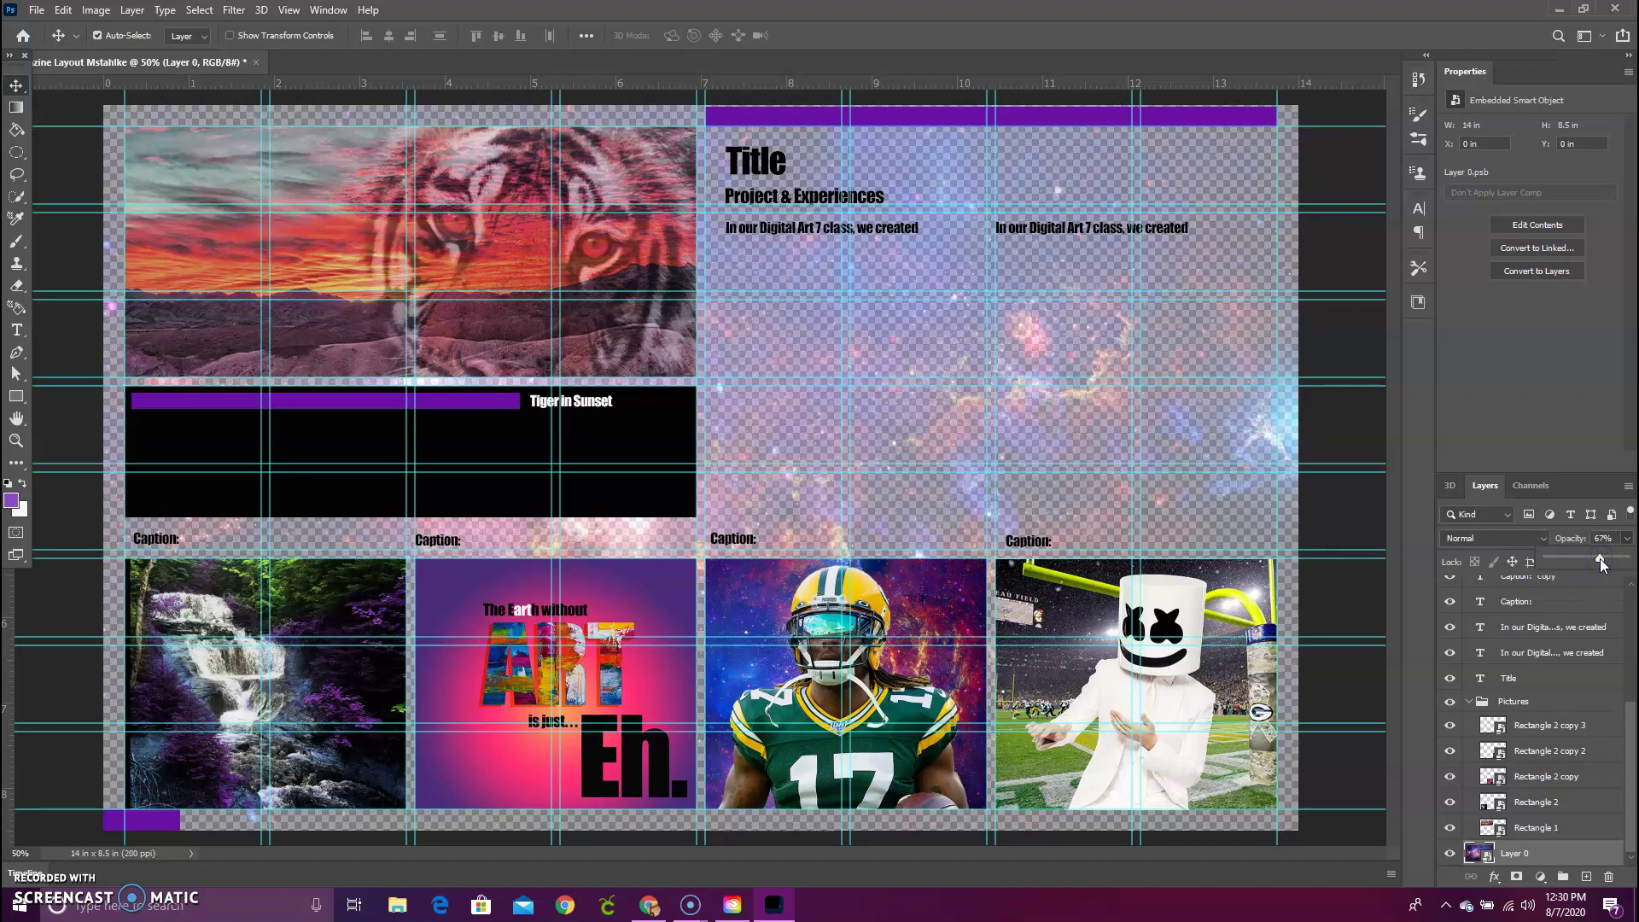
click(1601, 562)
mouse_move(1601, 565)
mouse_down()
mouse_move(1622, 570)
mouse_move(1592, 579)
mouse_move(1605, 567)
mouse_up()
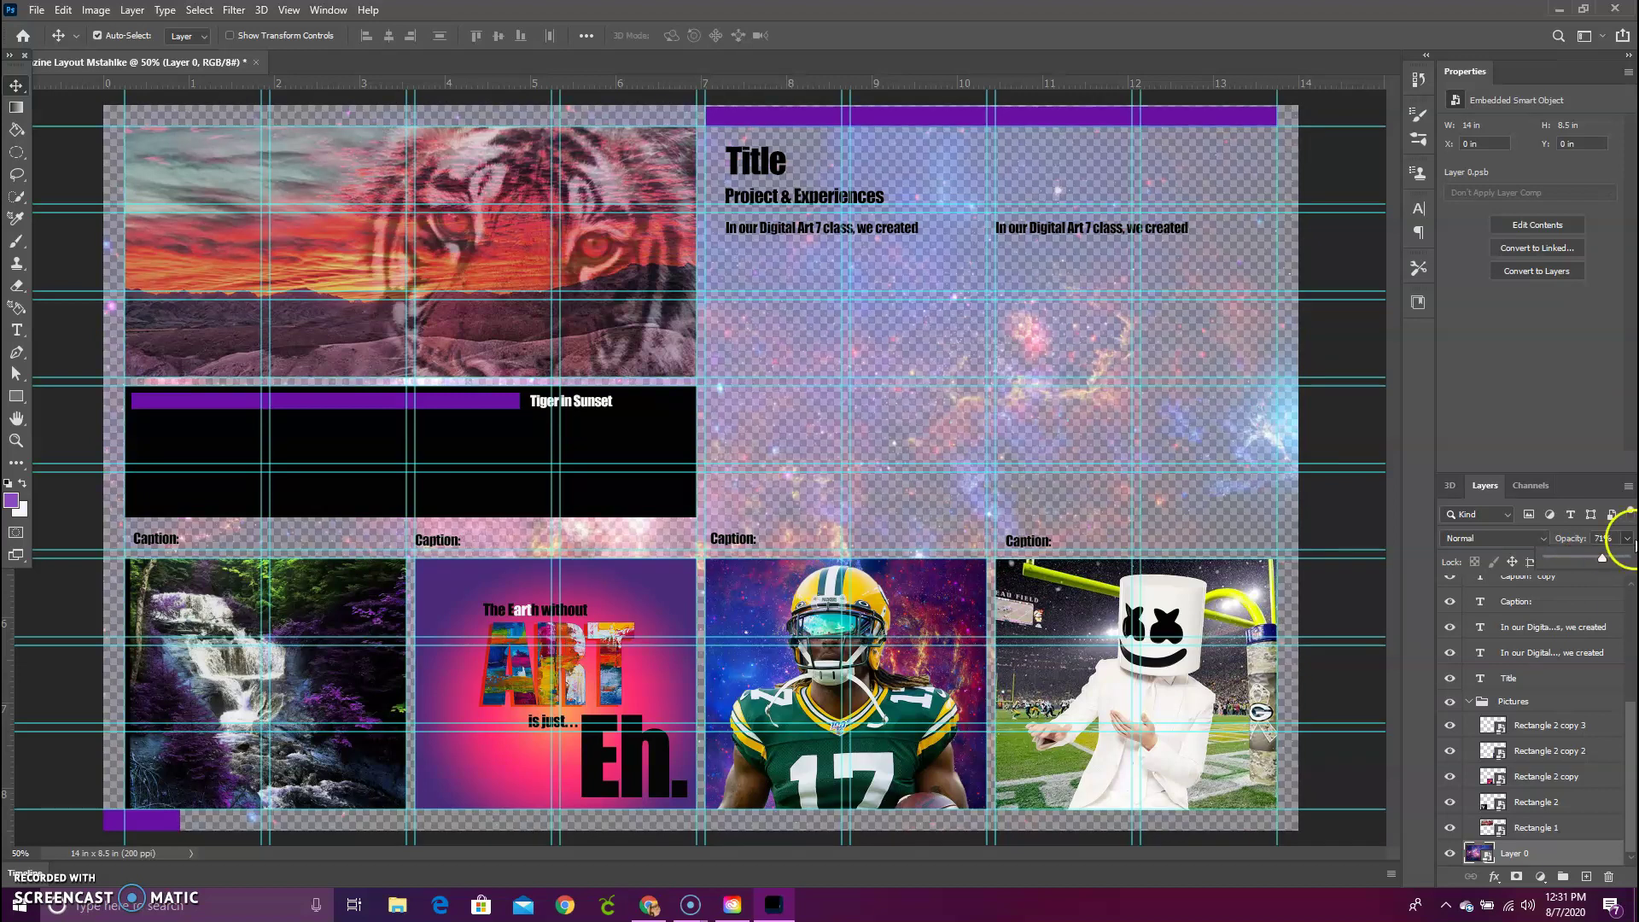
drag(1601, 556, 1609, 559)
click(933, 333)
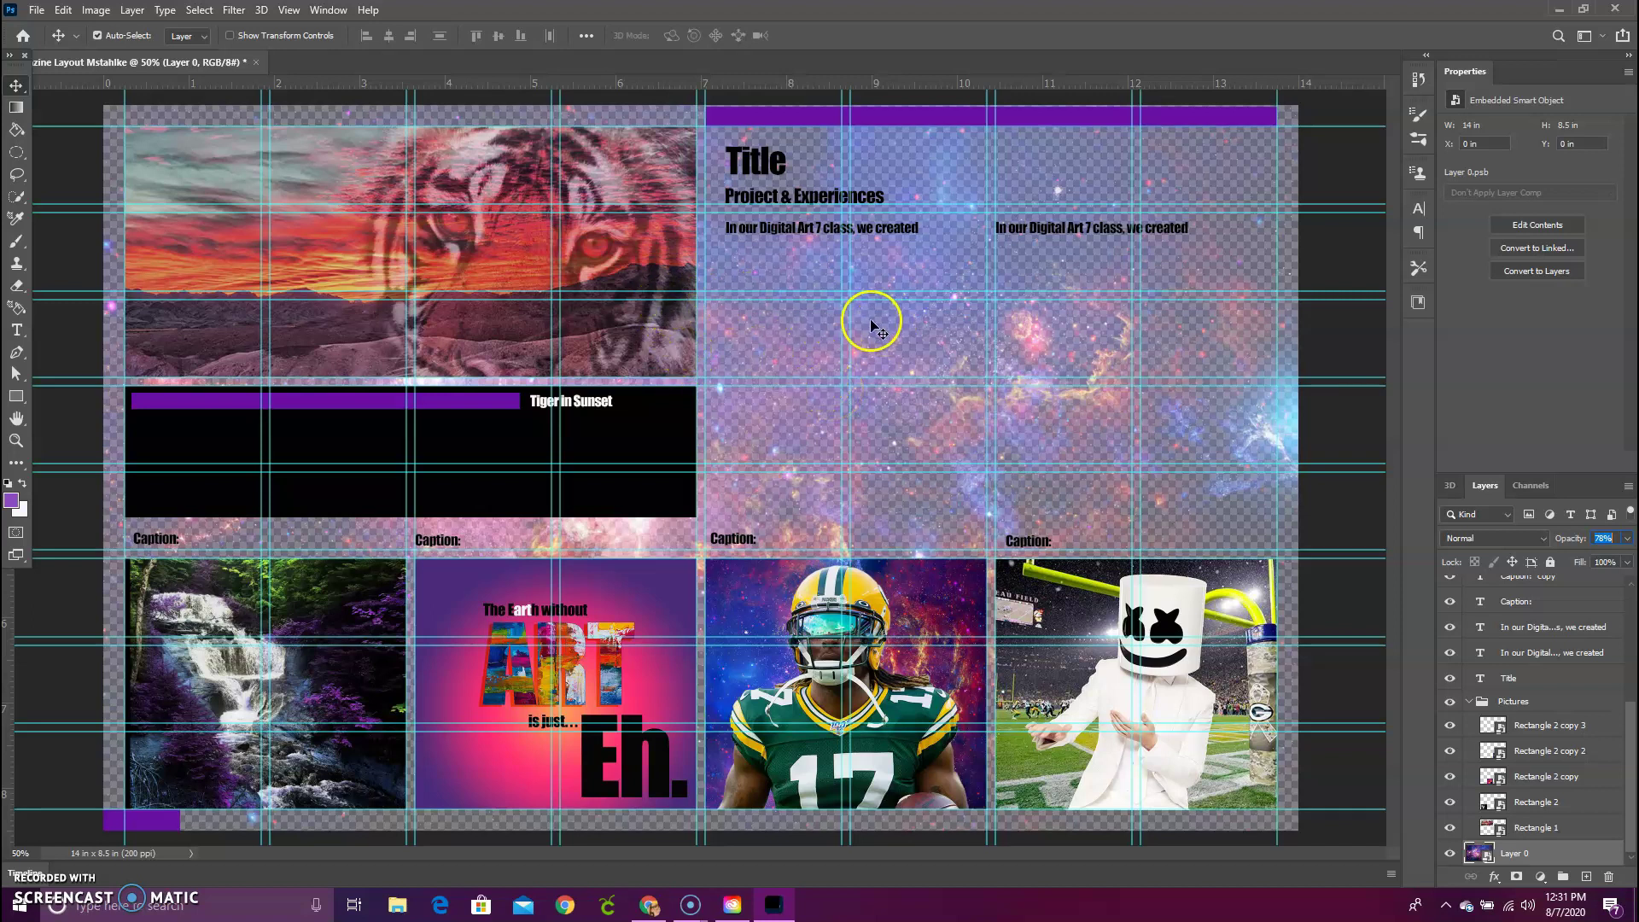
- Examine the title, the Project & Experiences subtitle and the body text with the Type tool, and review the text layers
click(802, 229)
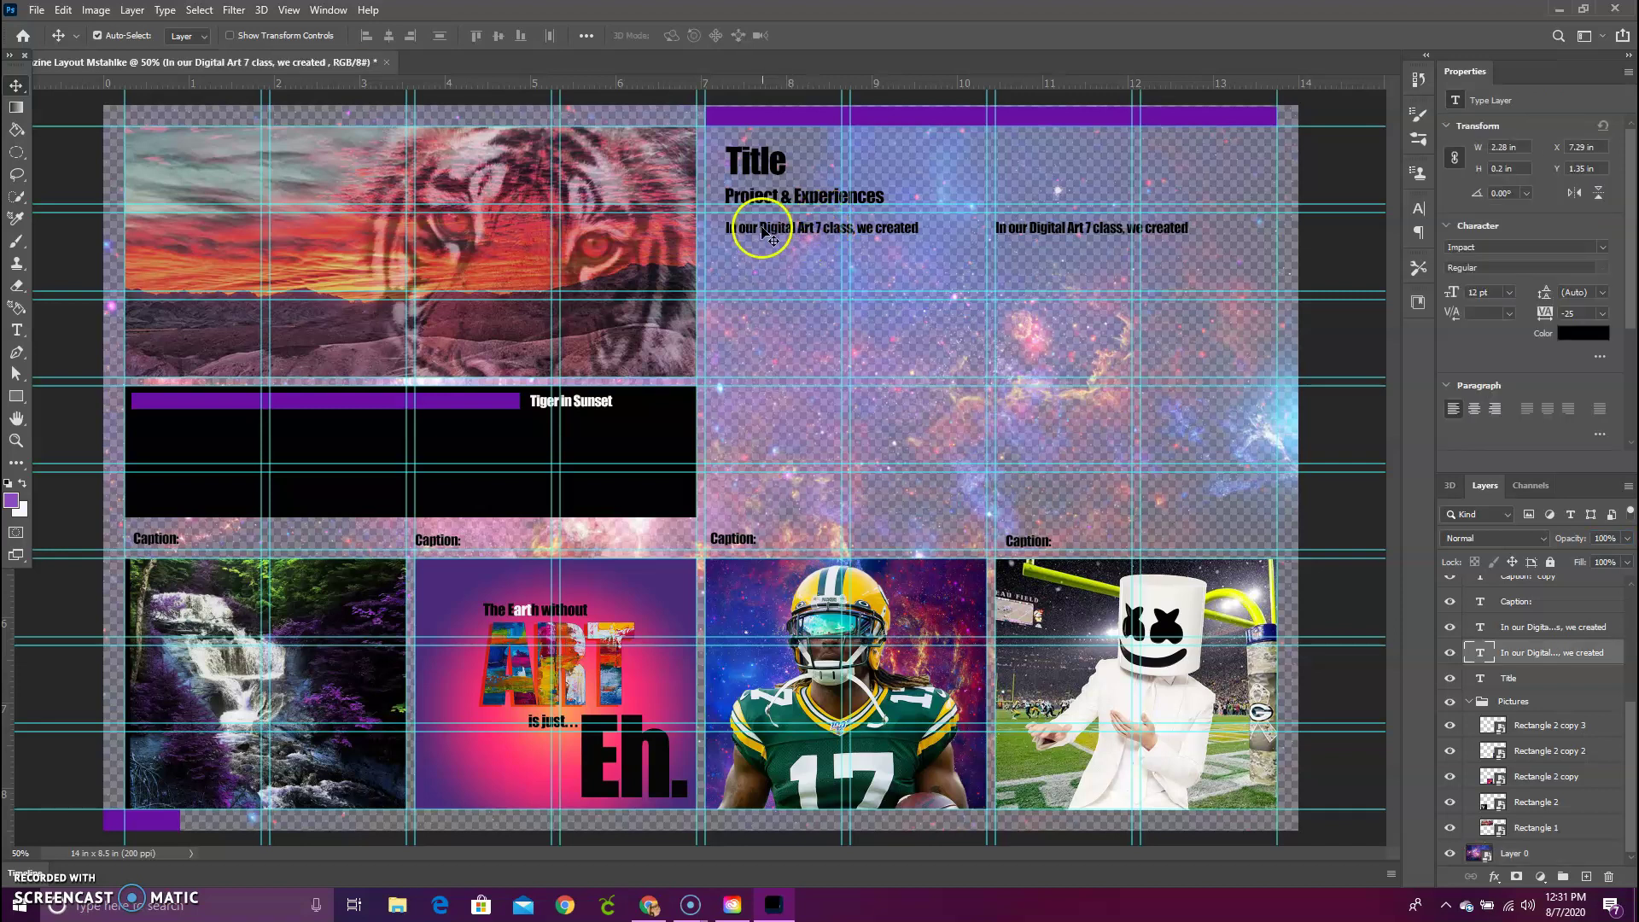
scroll(1490, 731, up, 3)
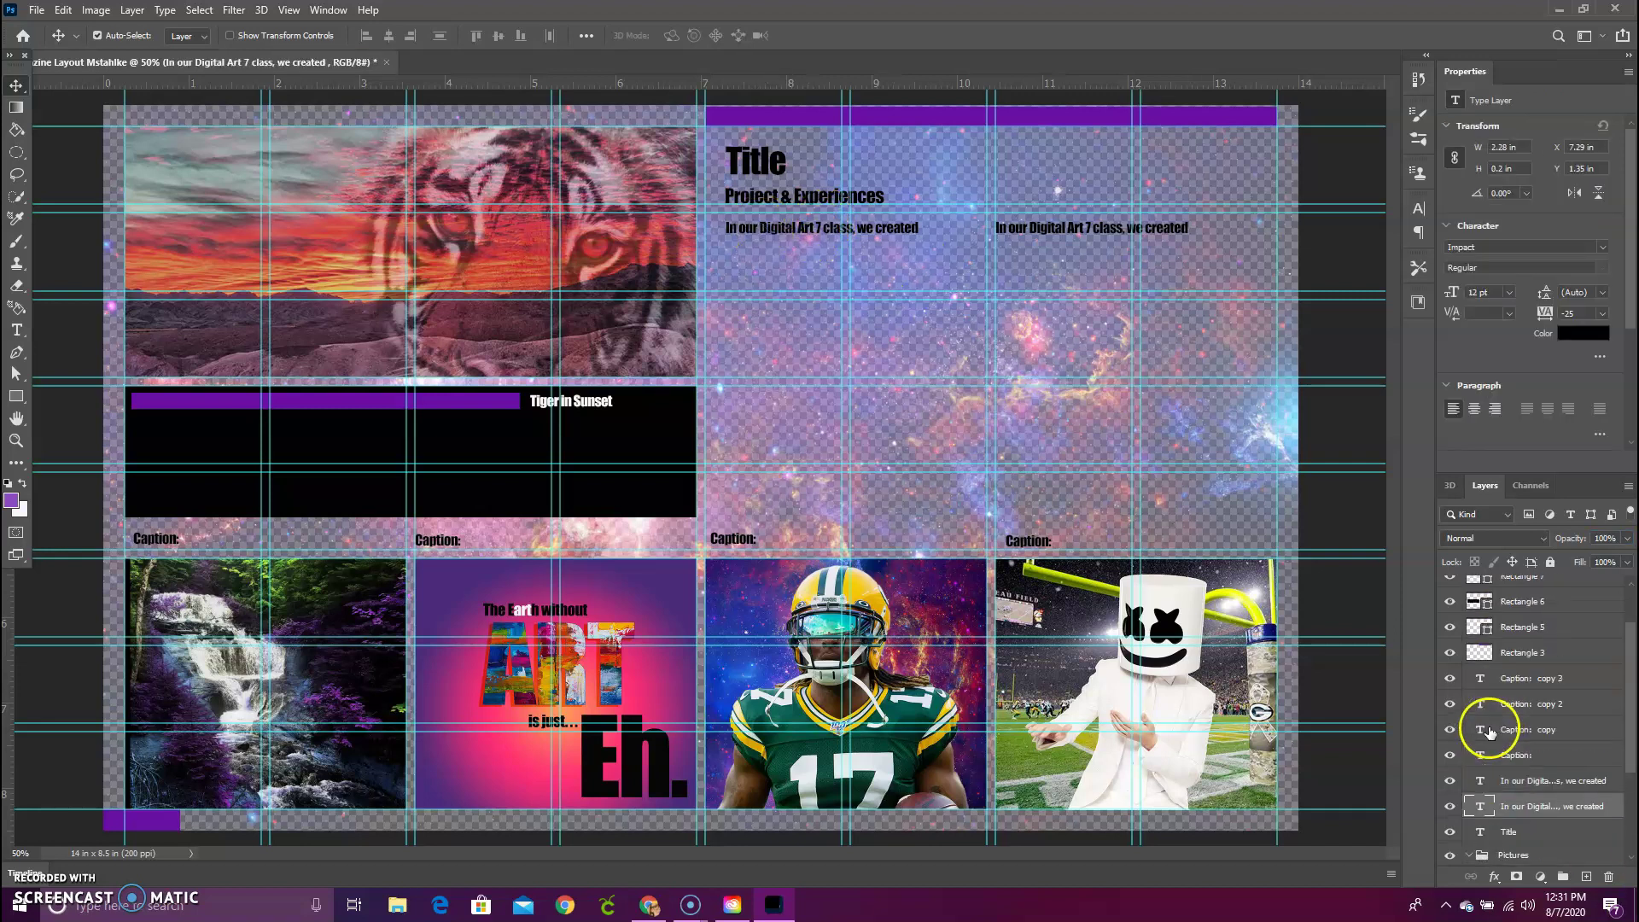
scroll(1490, 731, up, 2)
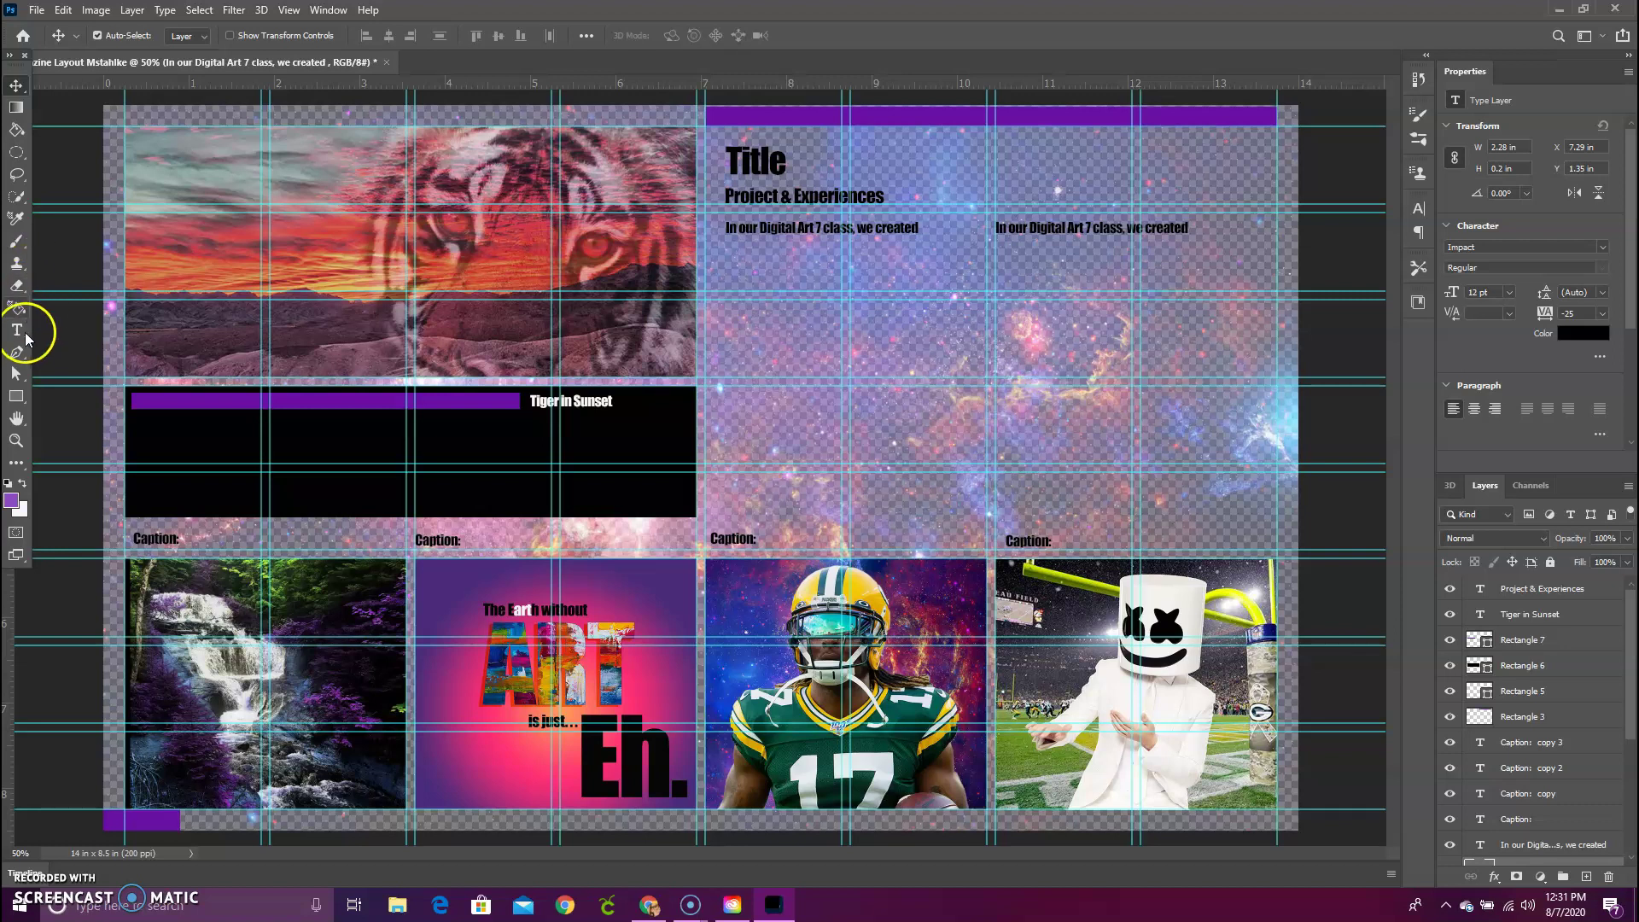
click(26, 335)
click(801, 232)
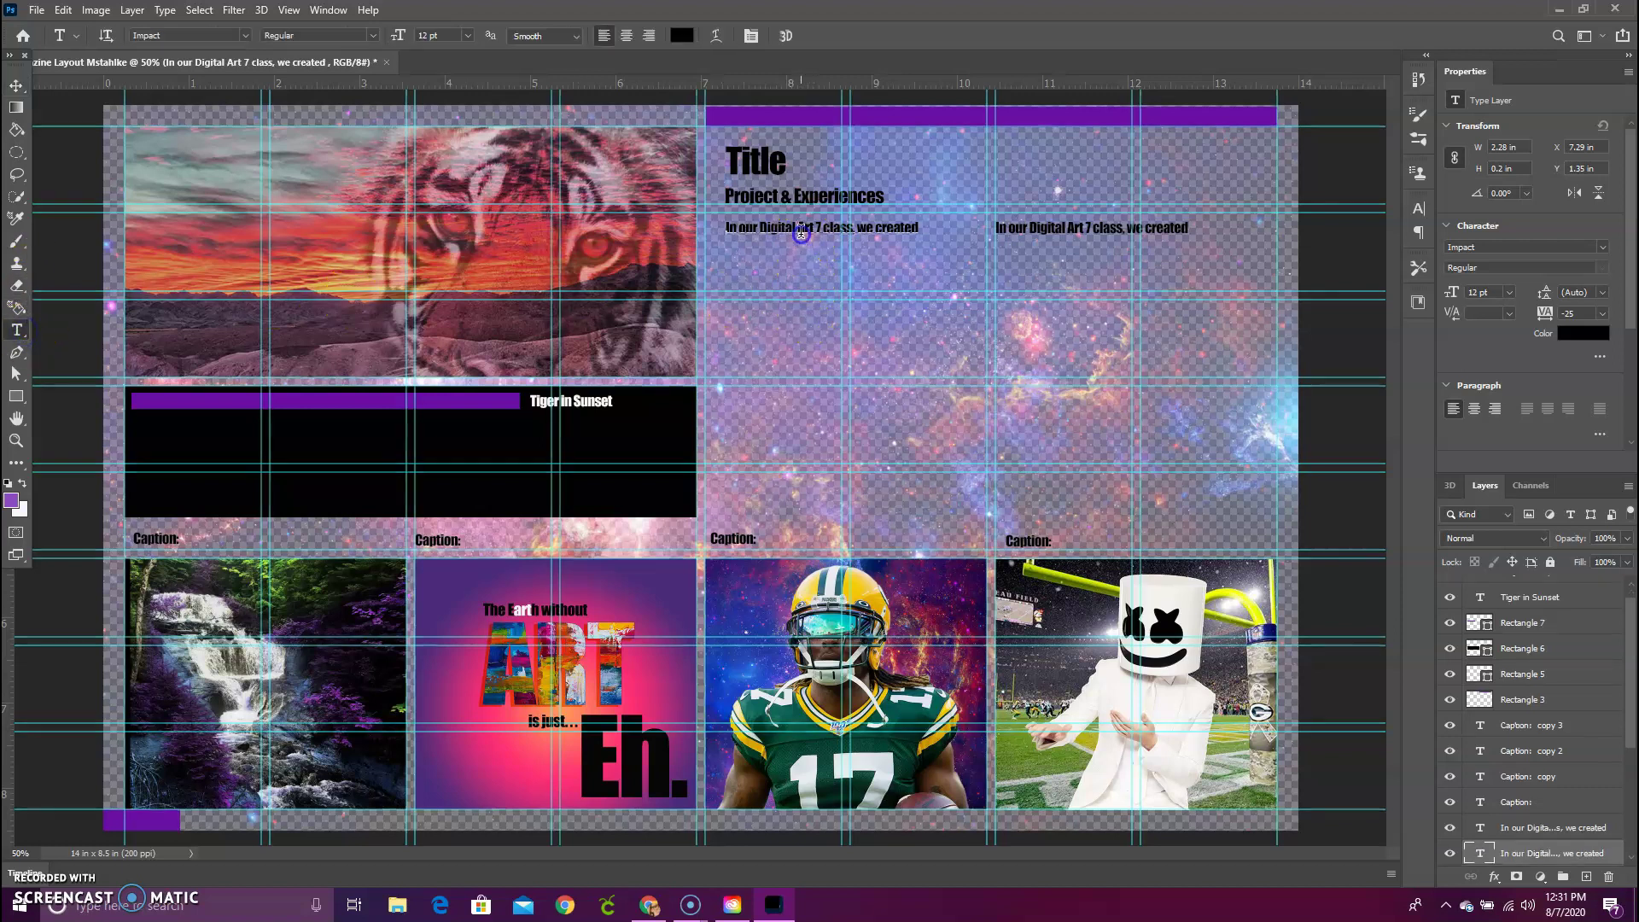
click(918, 229)
click(734, 167)
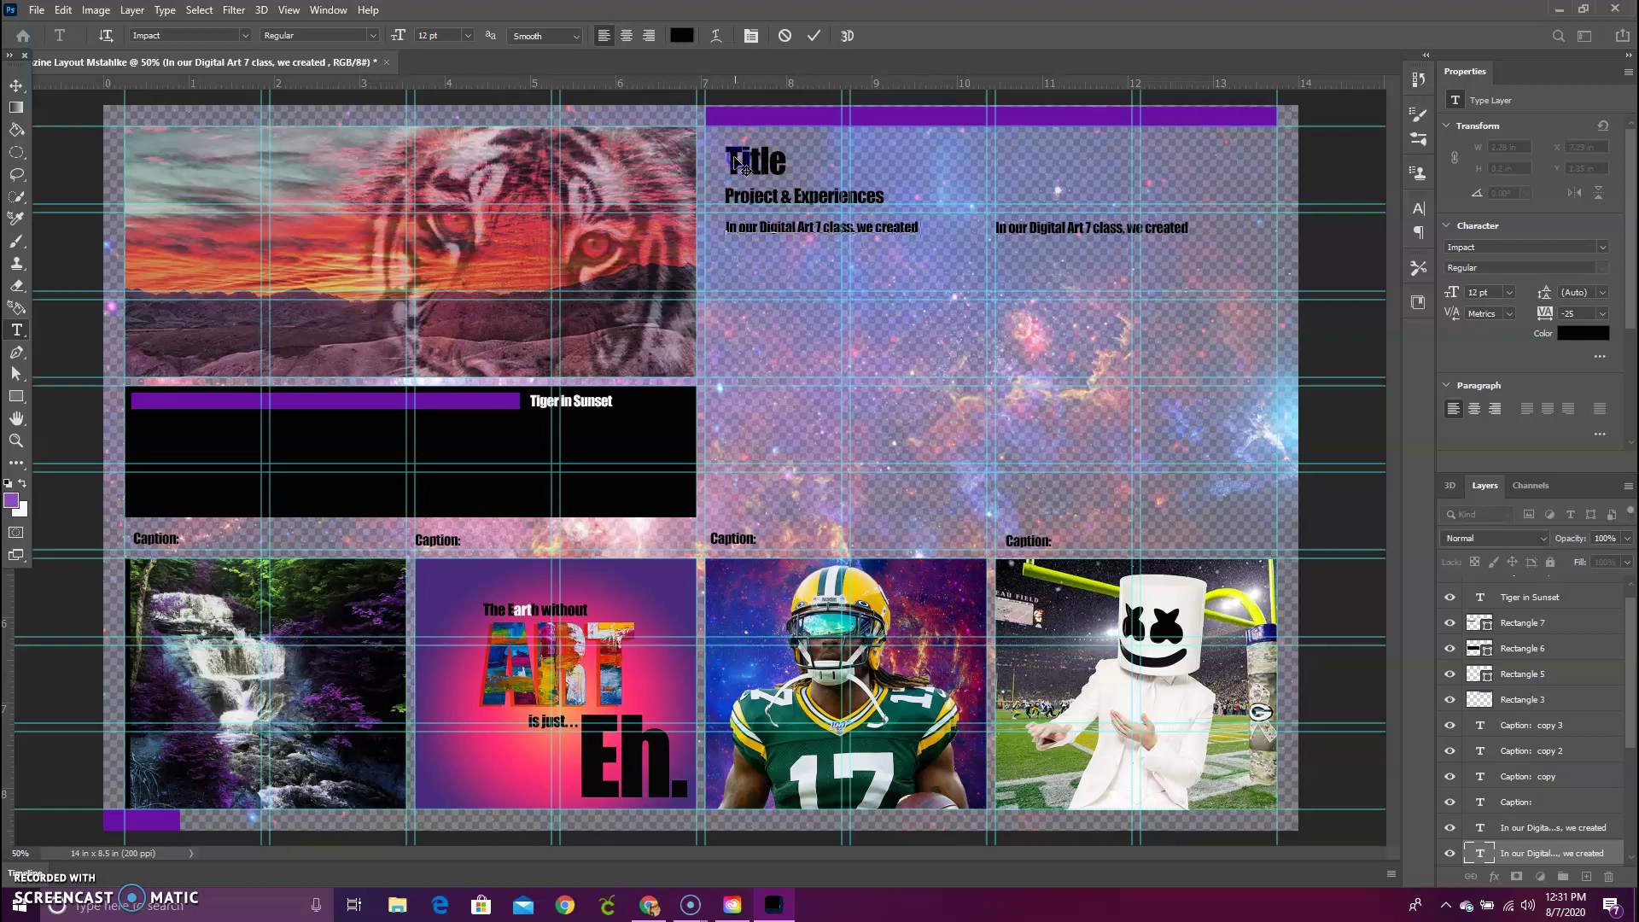
click(97, 265)
scroll(1570, 755, up, 1)
click(1534, 612)
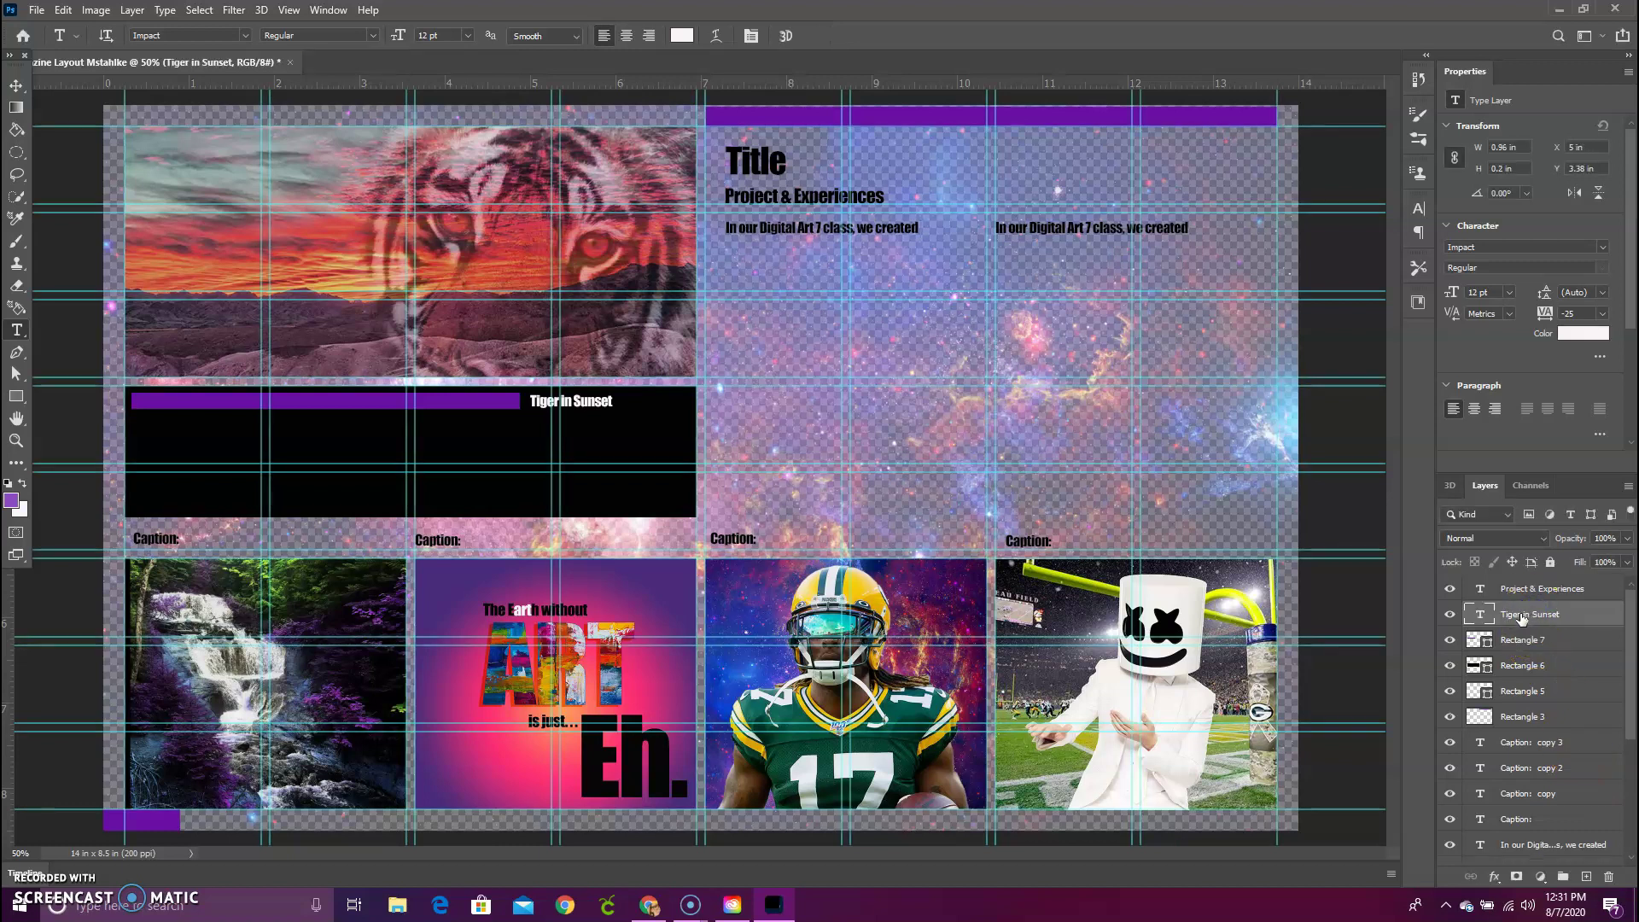
double_click(1535, 589)
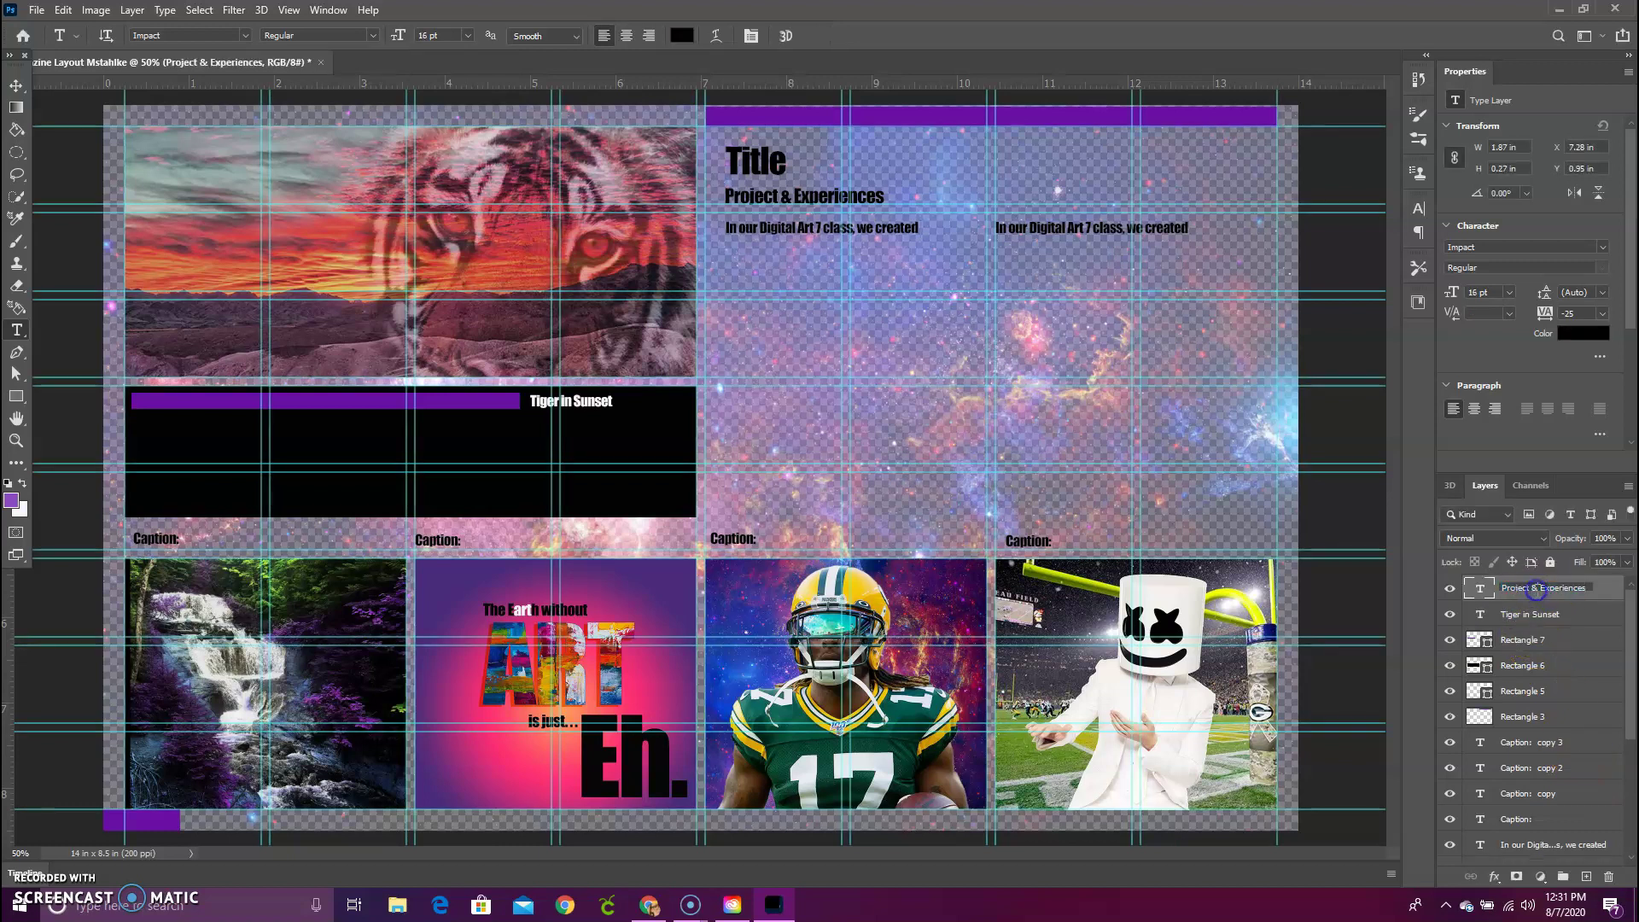
click(821, 193)
double_click(820, 195)
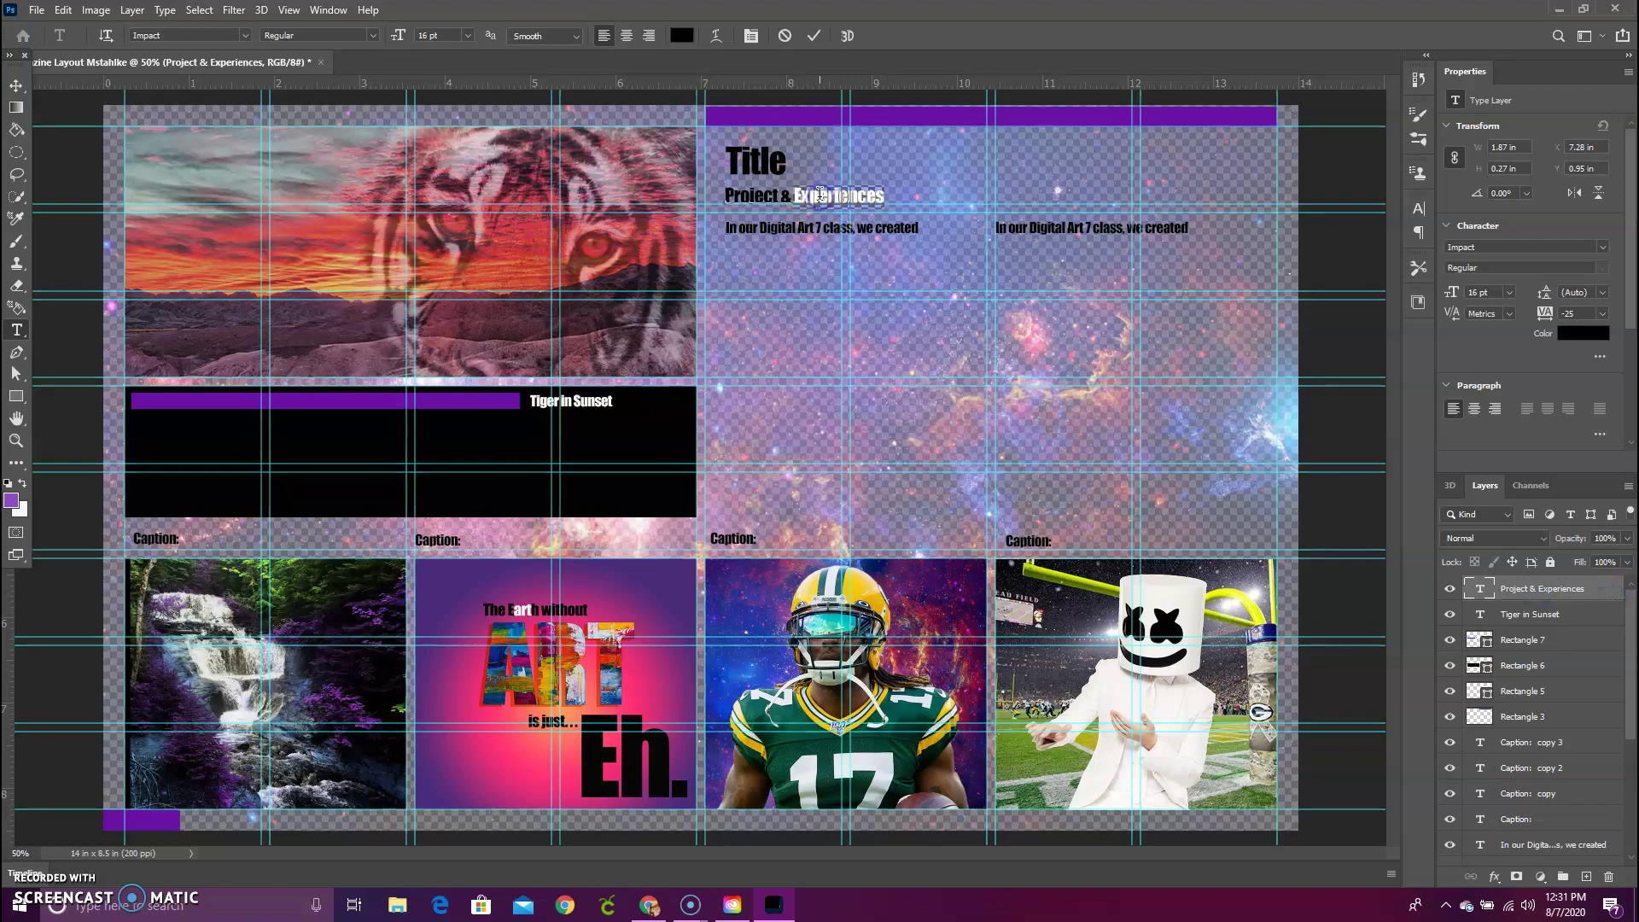
click(721, 194)
scroll(1481, 622, down, 5)
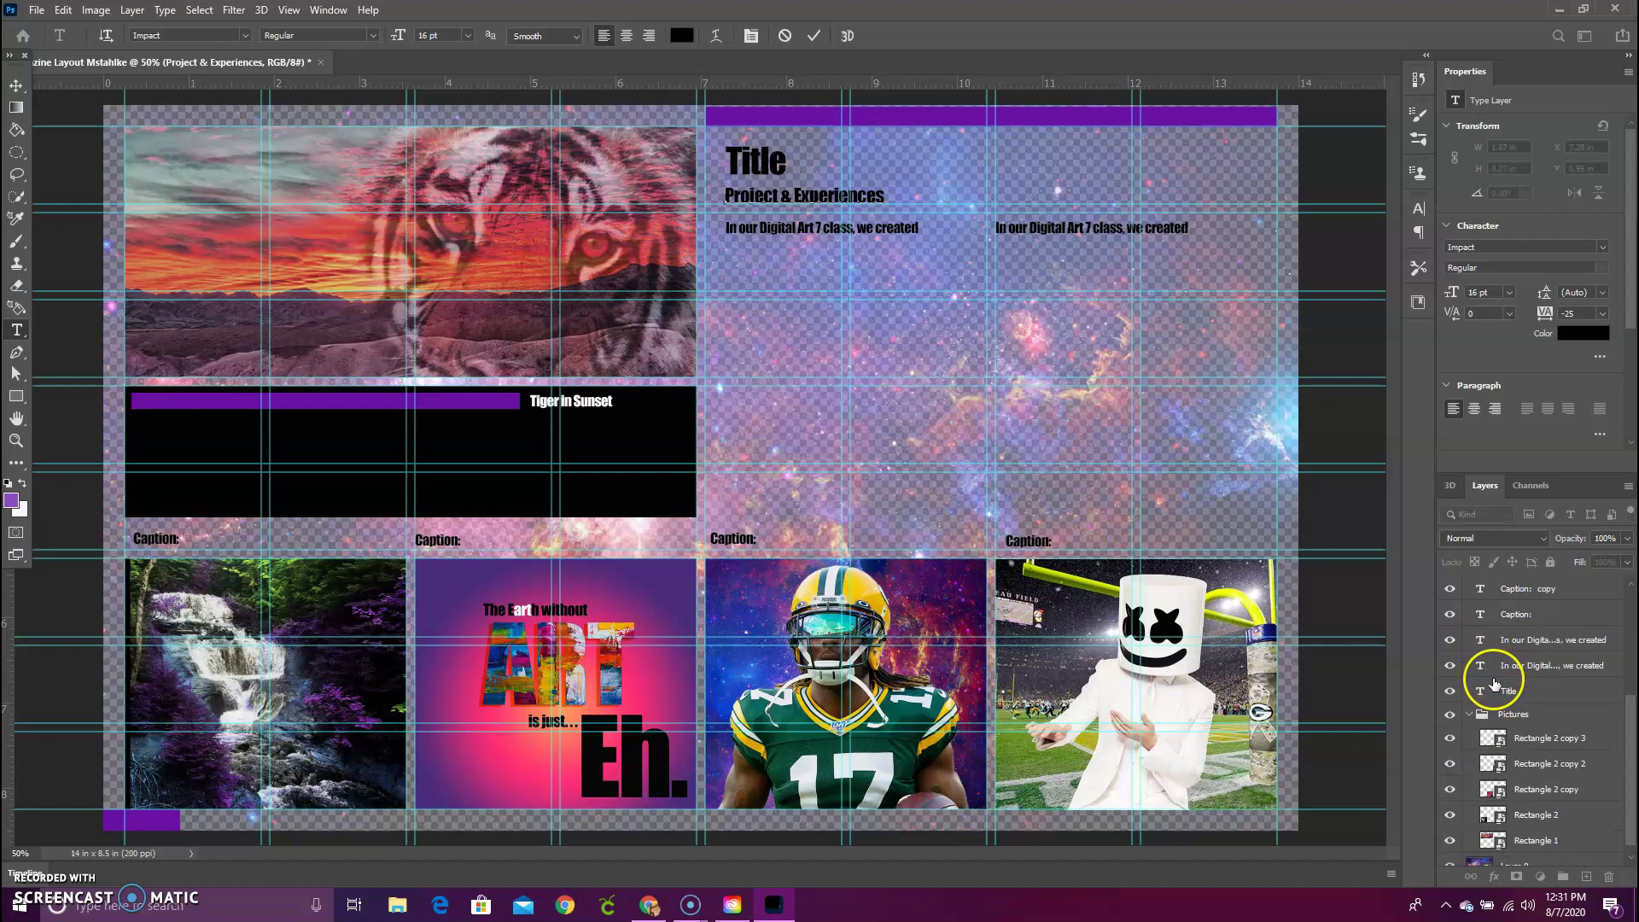
scroll(1492, 675, up, 5)
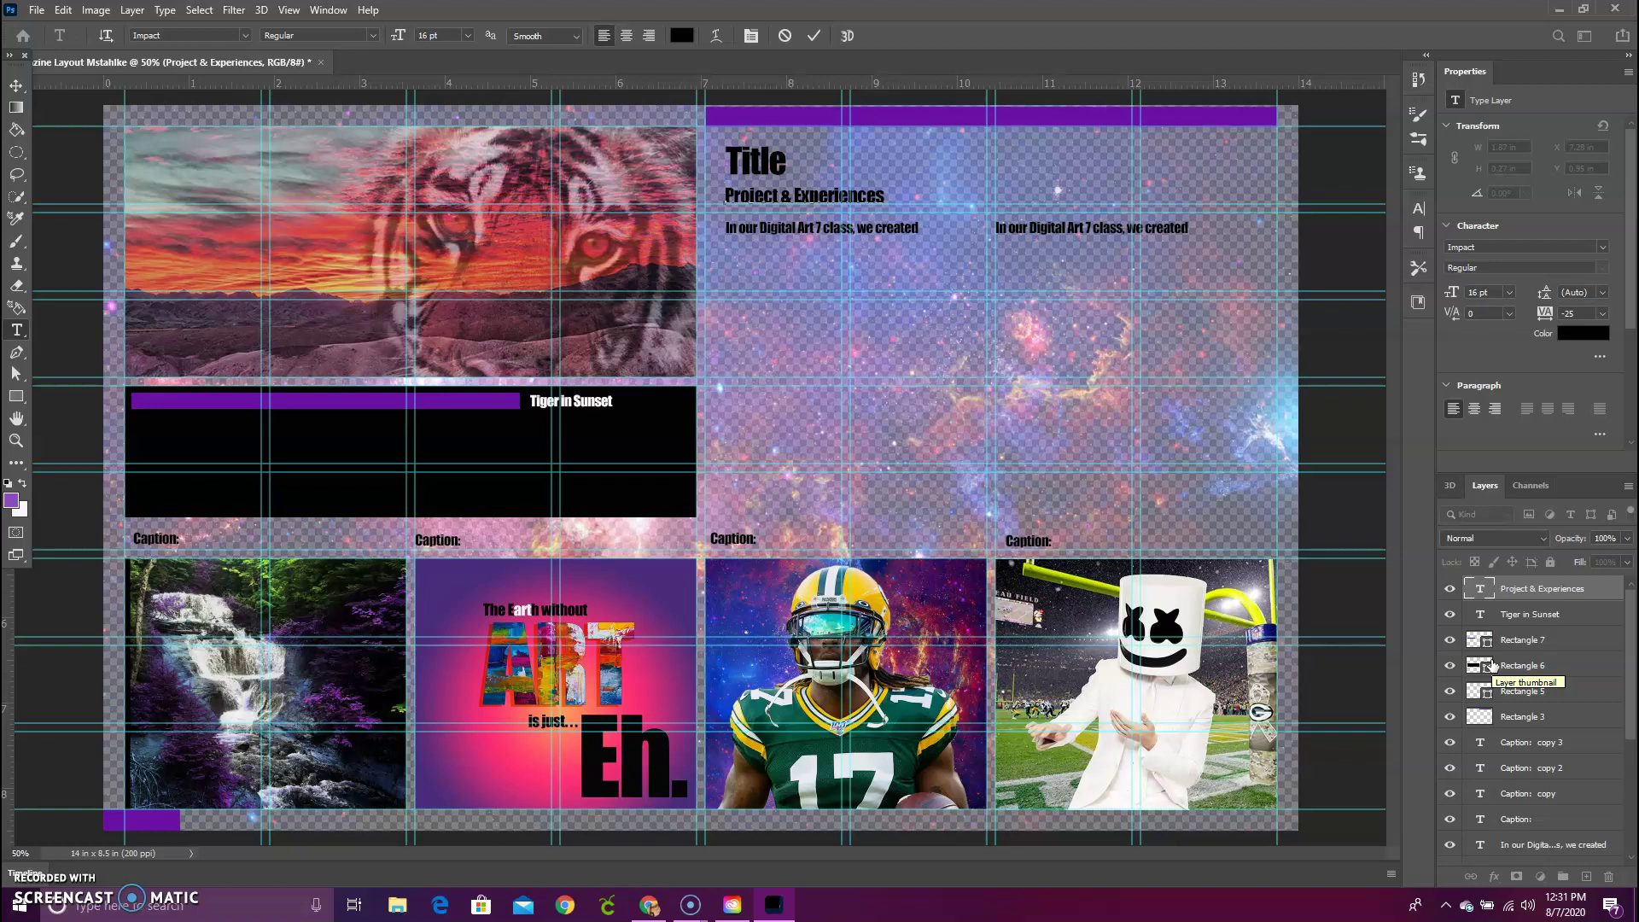
scroll(1492, 666, down, 1)
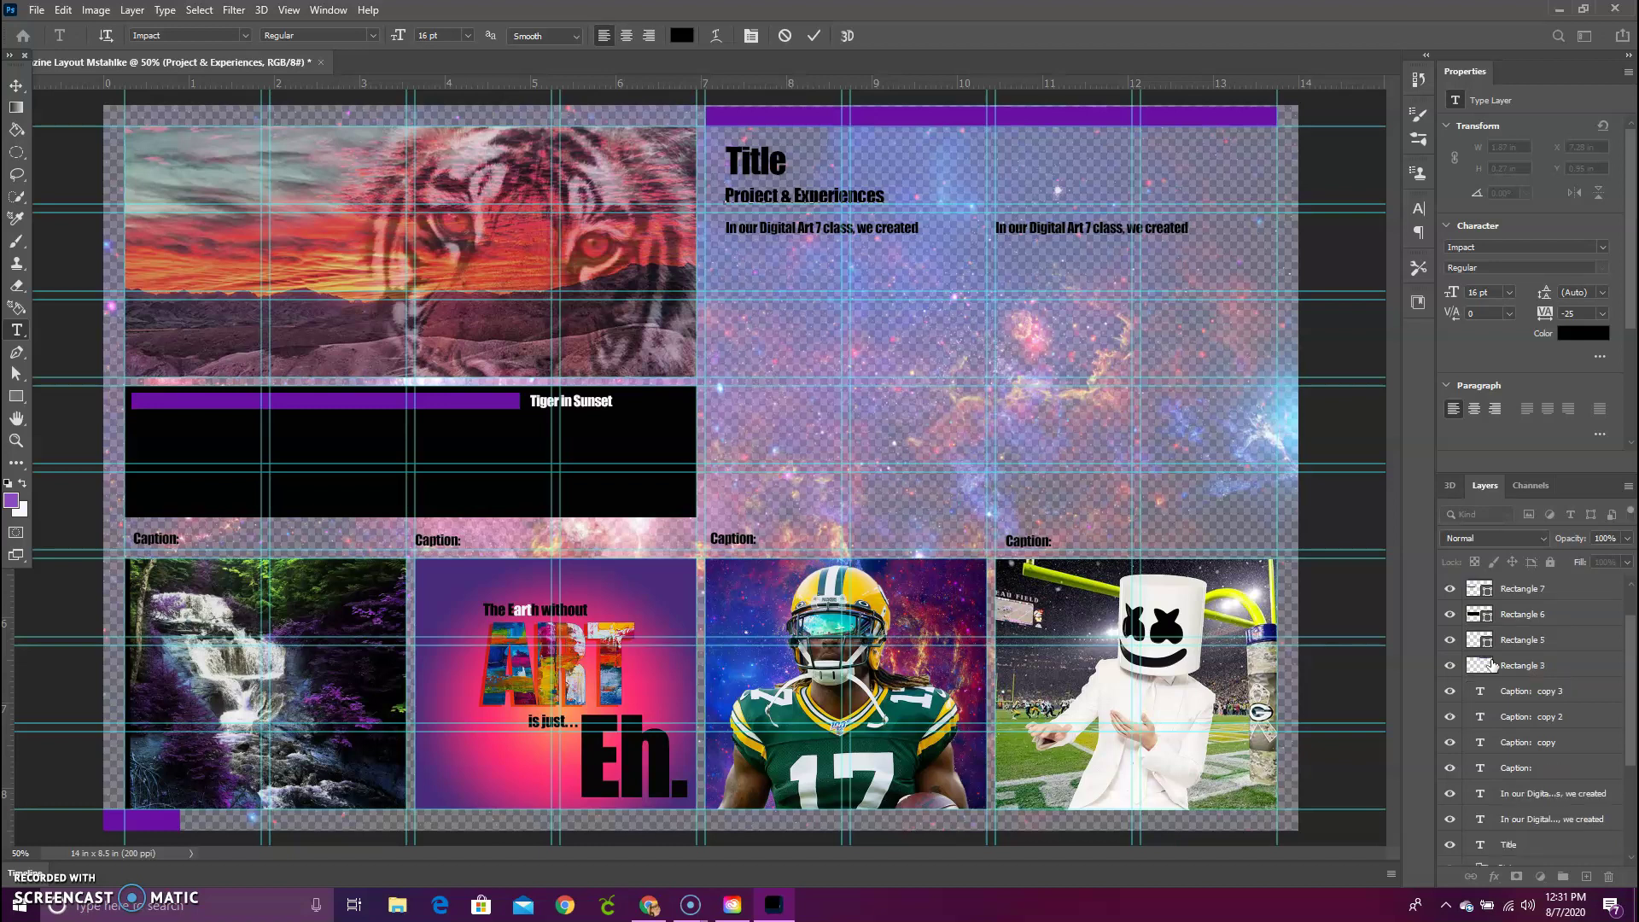
click(1550, 743)
double_click(1550, 742)
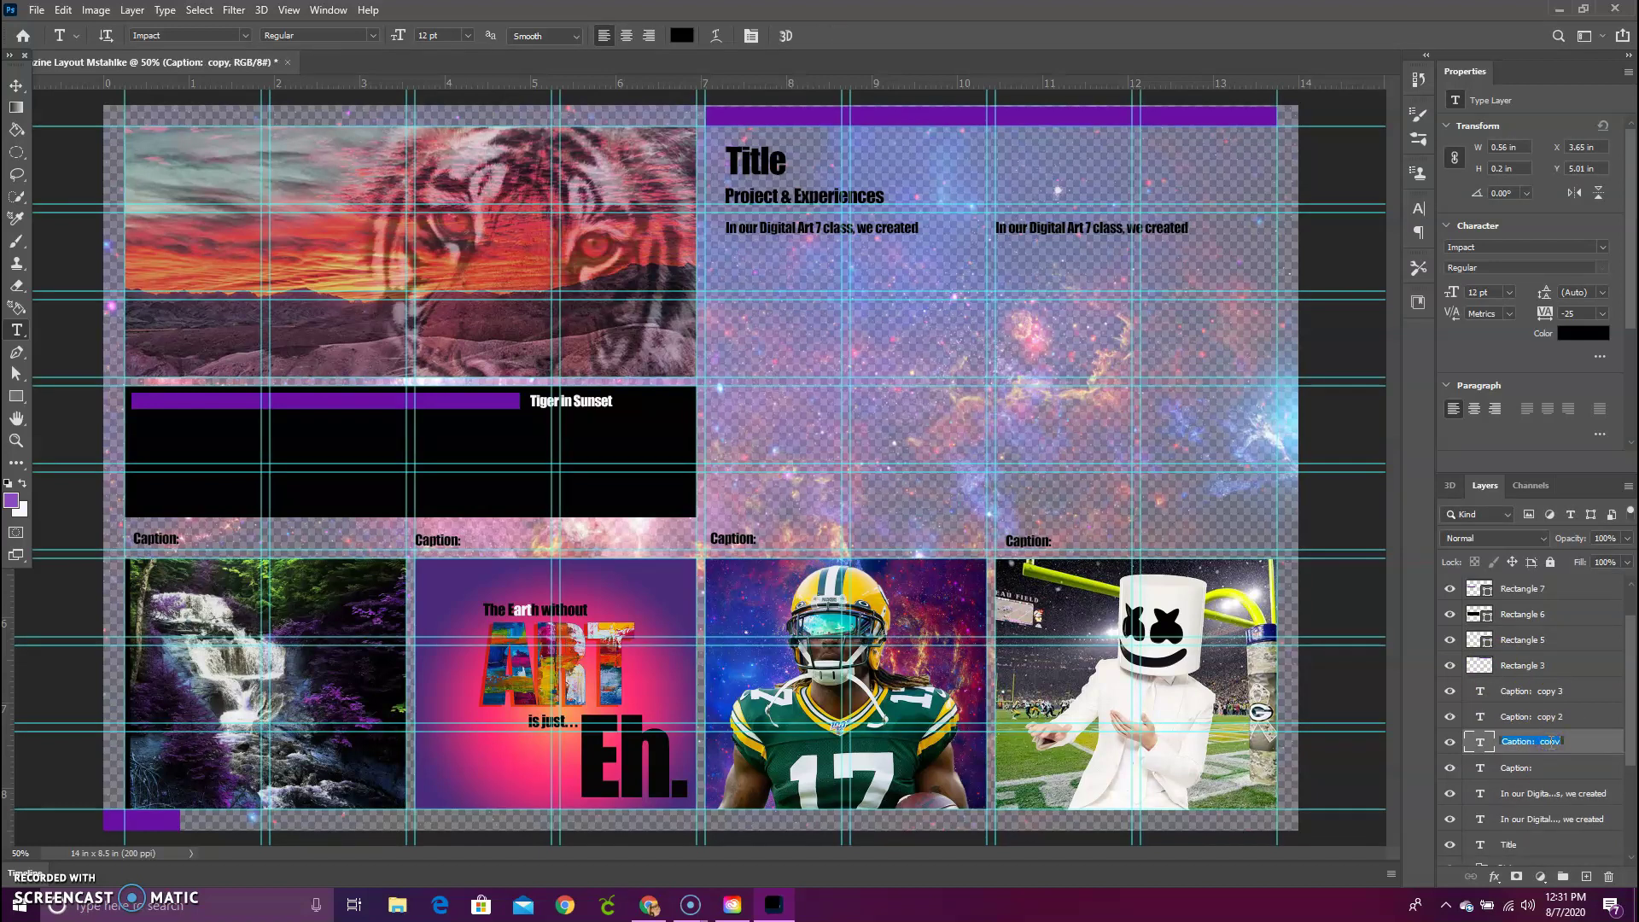
key(Return)
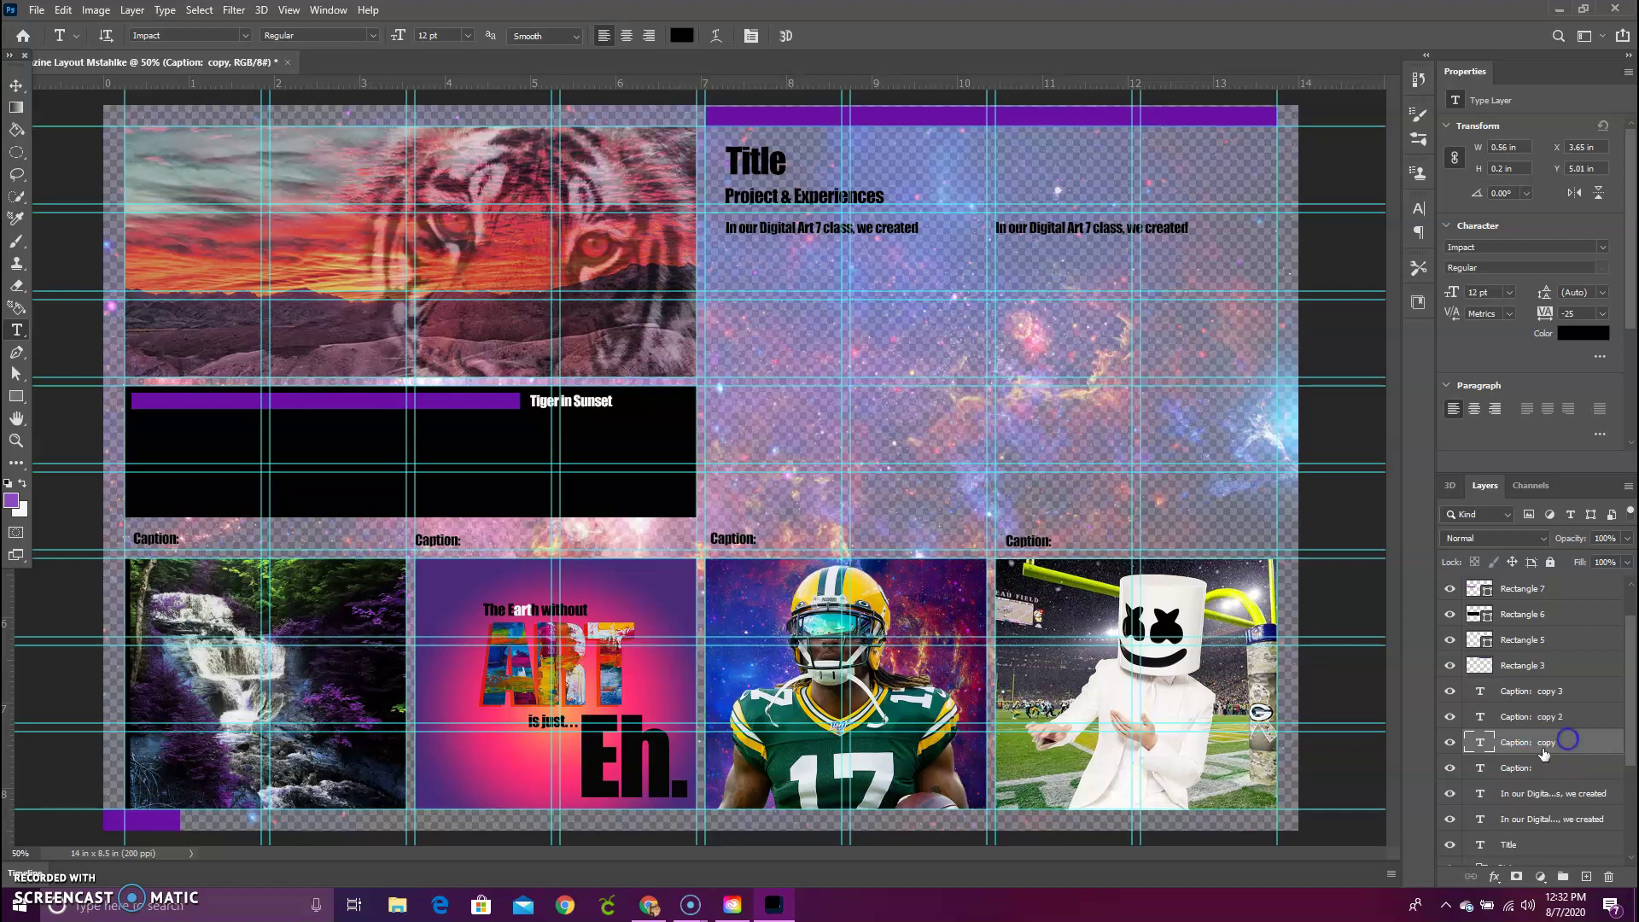
- Replace the placeholder caption above the waterfall picture with "Waterfall of Mystery"
click(168, 546)
click(184, 541)
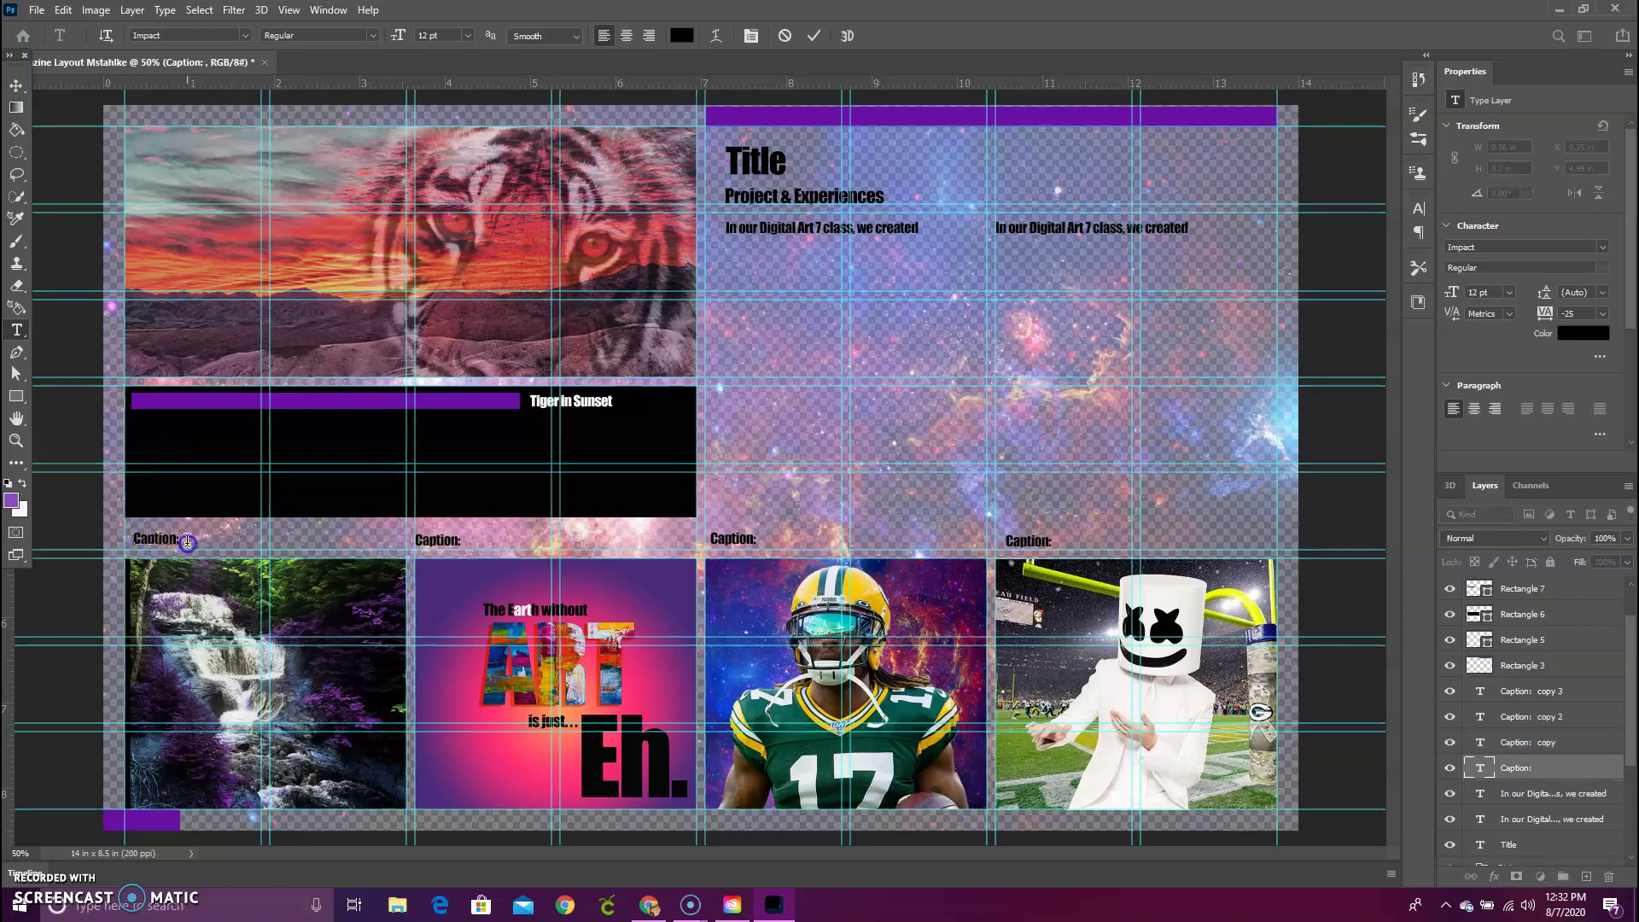
drag(181, 540, 134, 534)
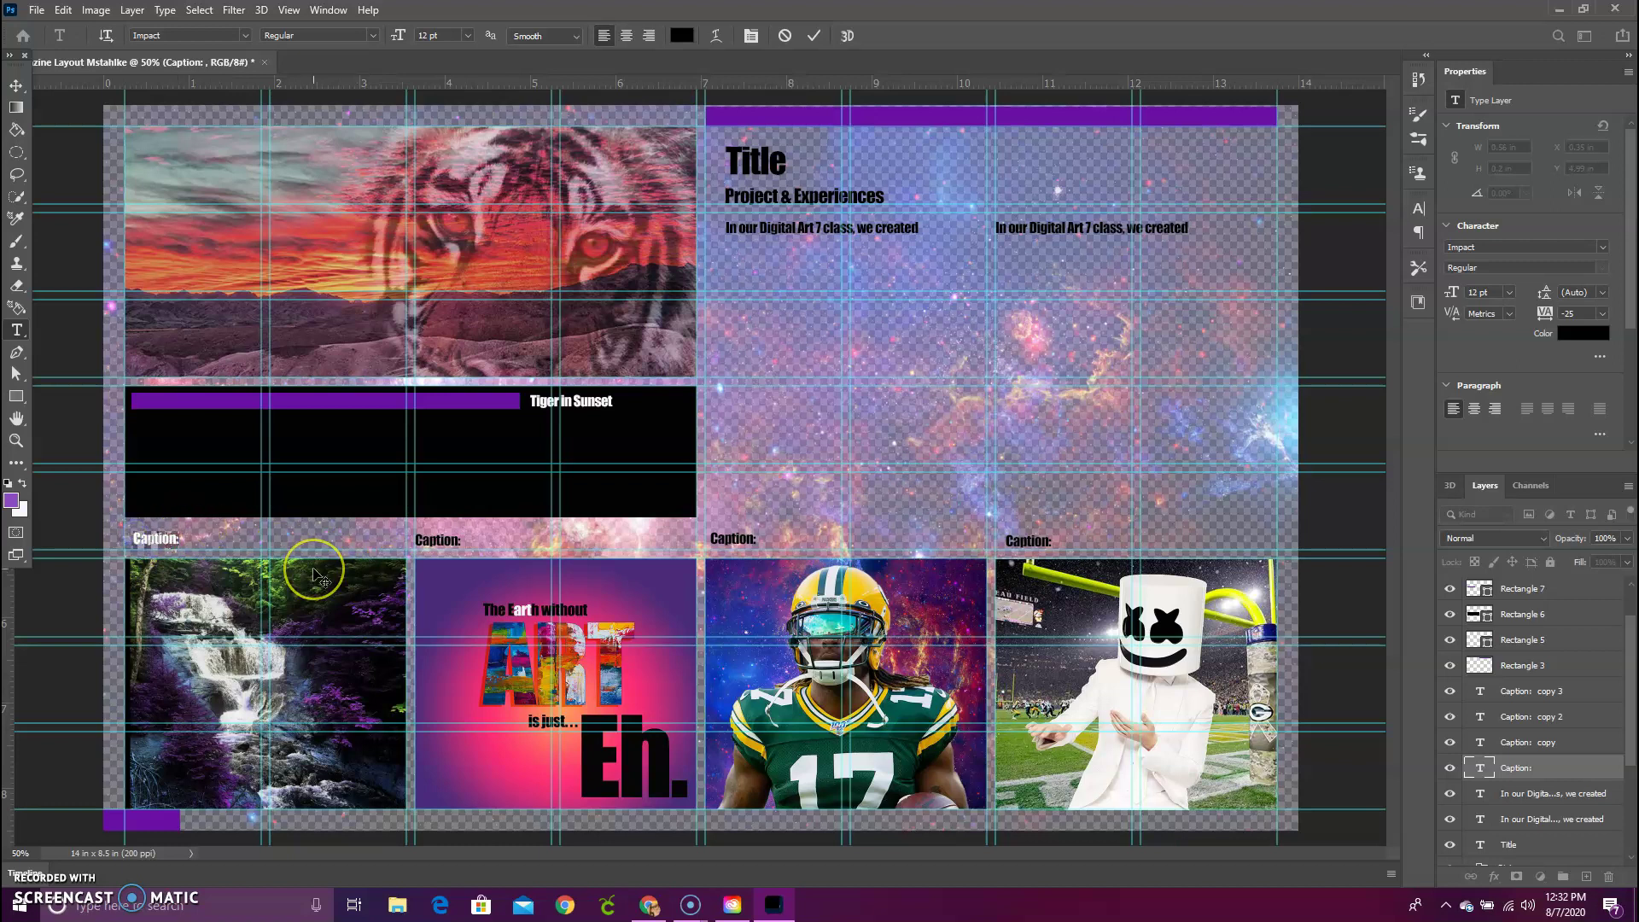
text(W)
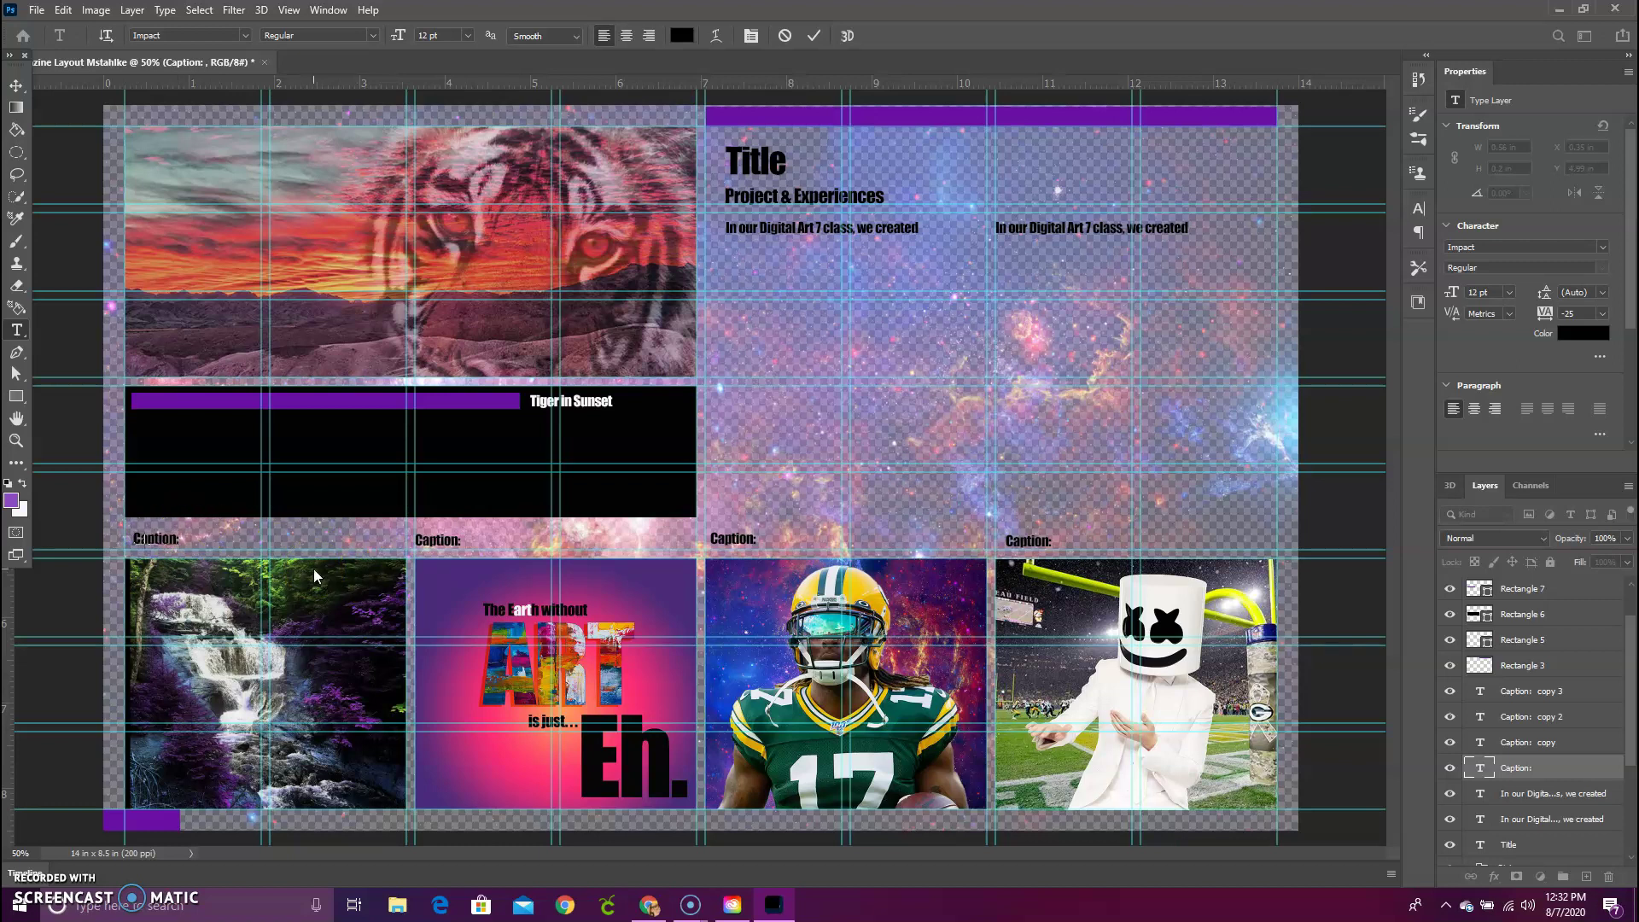
text(aterfall of Mystery)
- Replace the placeholder caption above the ART picture with "The Earth without Art" and commit the text
click(443, 540)
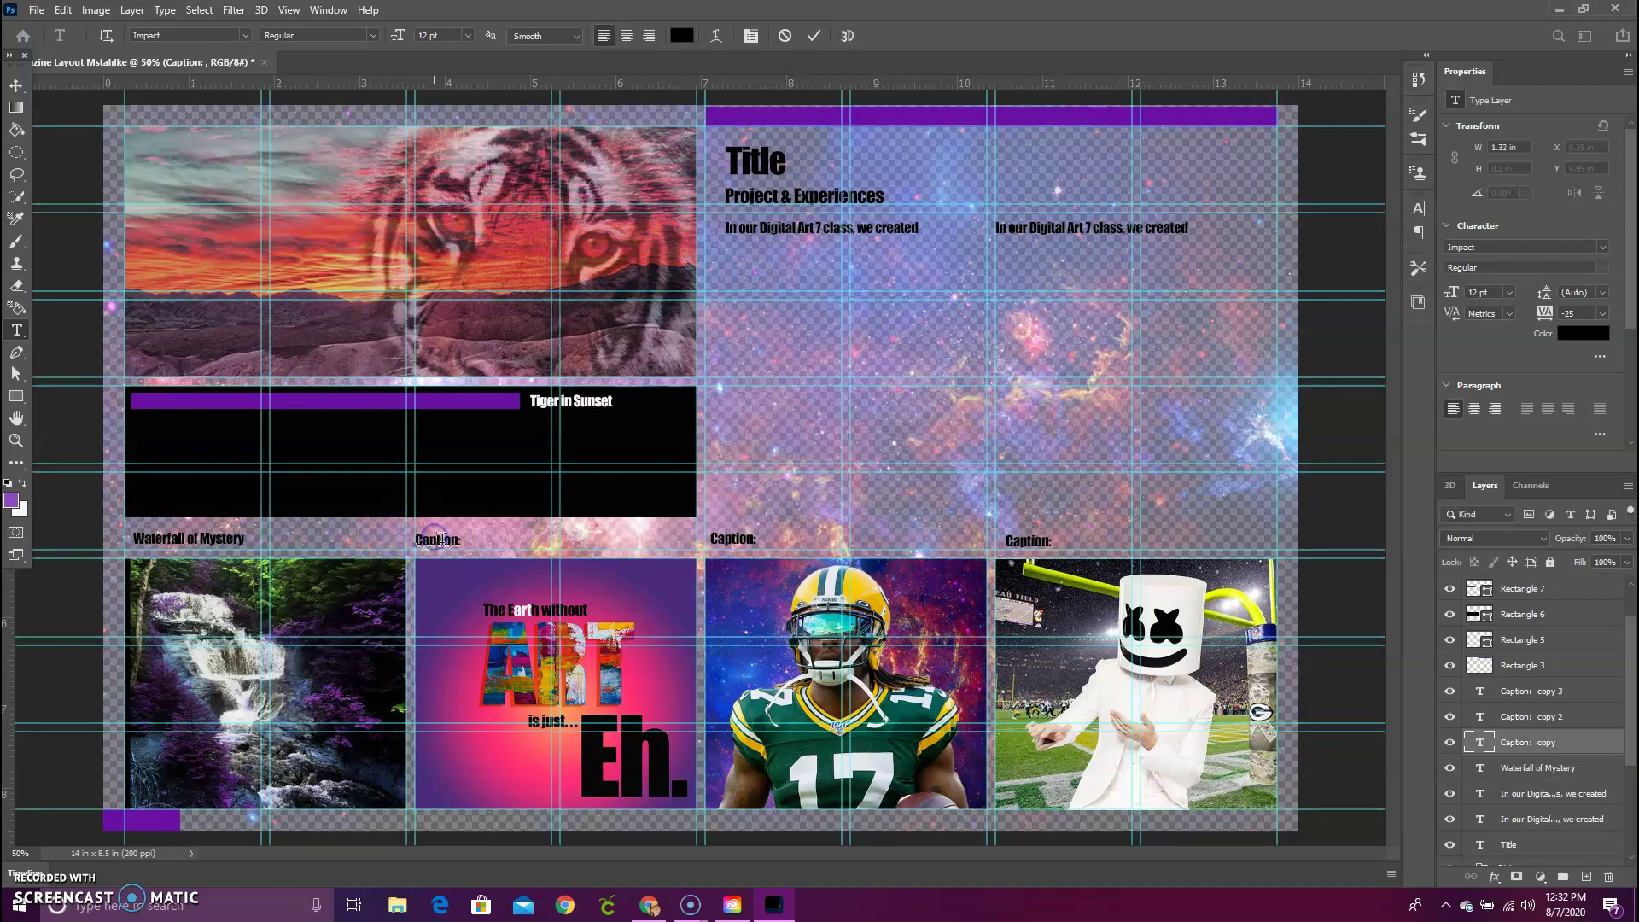
drag(462, 542, 418, 553)
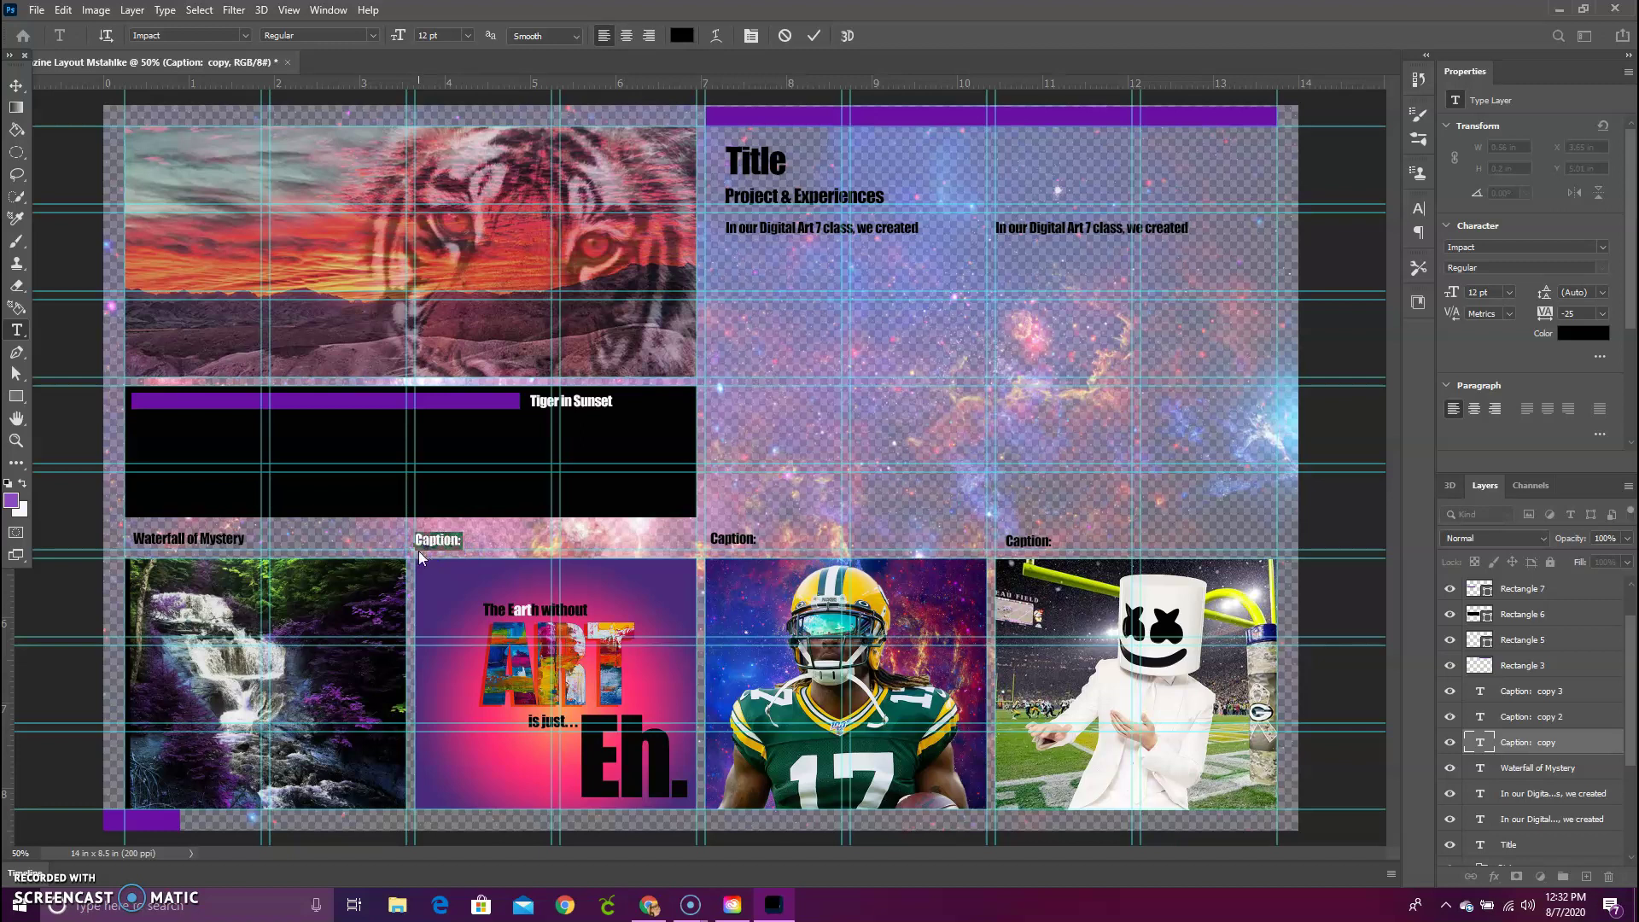
text(The Earth without Art)
click(436, 378)
- Replace the placeholder caption above the football player picture with "Davante Adams" and commit the text
click(758, 546)
drag(748, 545, 714, 540)
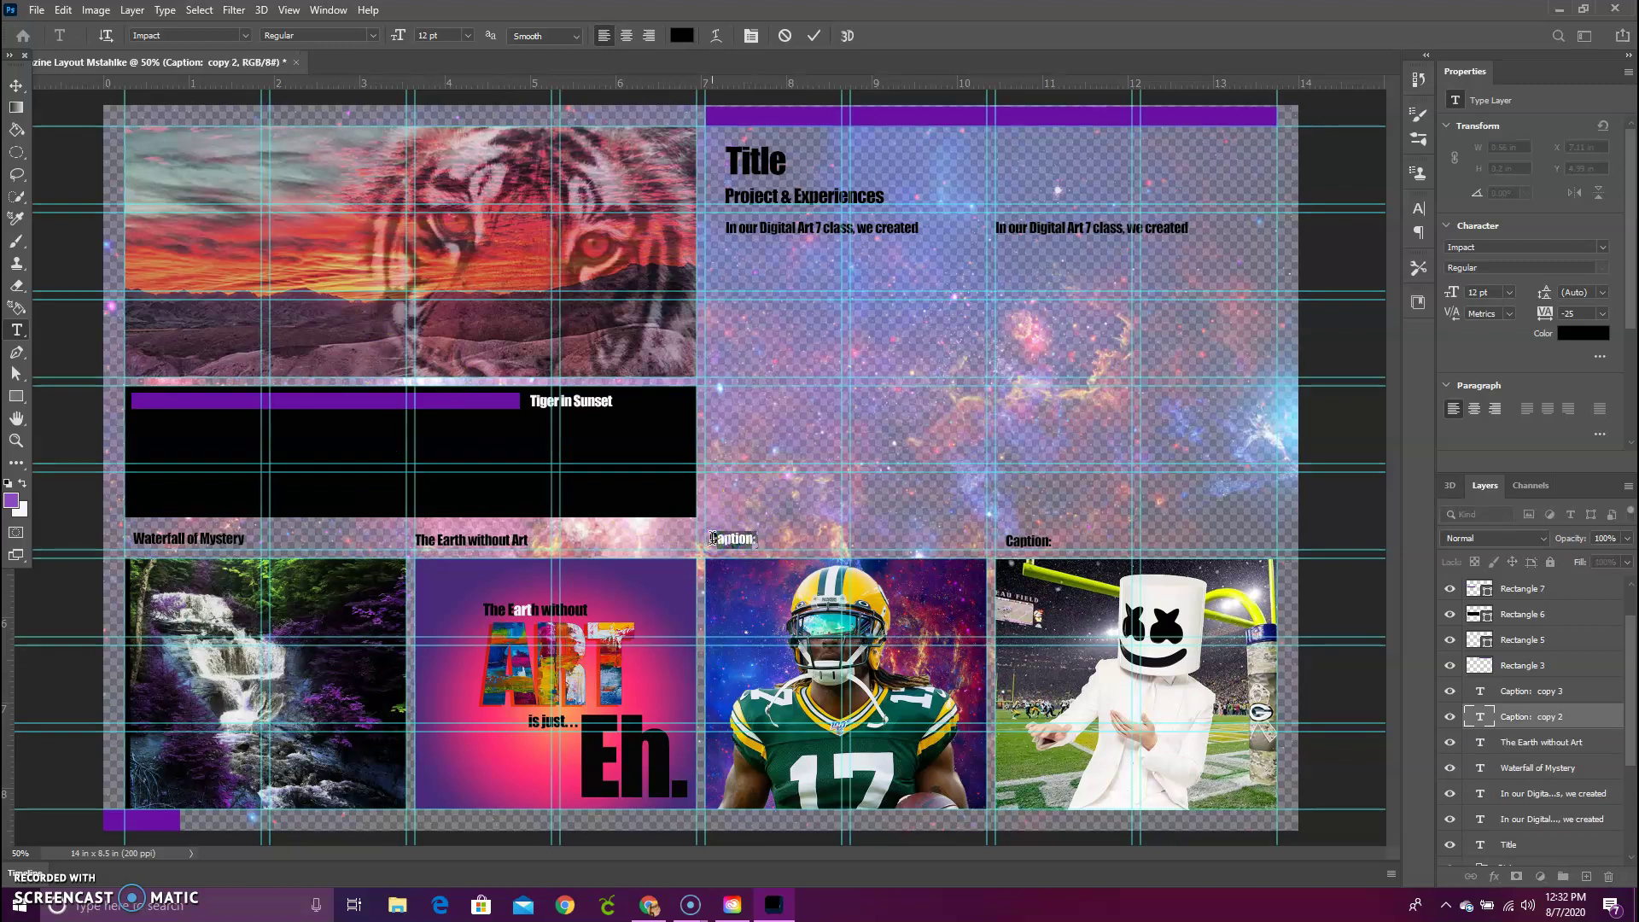
key(BackSpace)
text(Davante Adams)
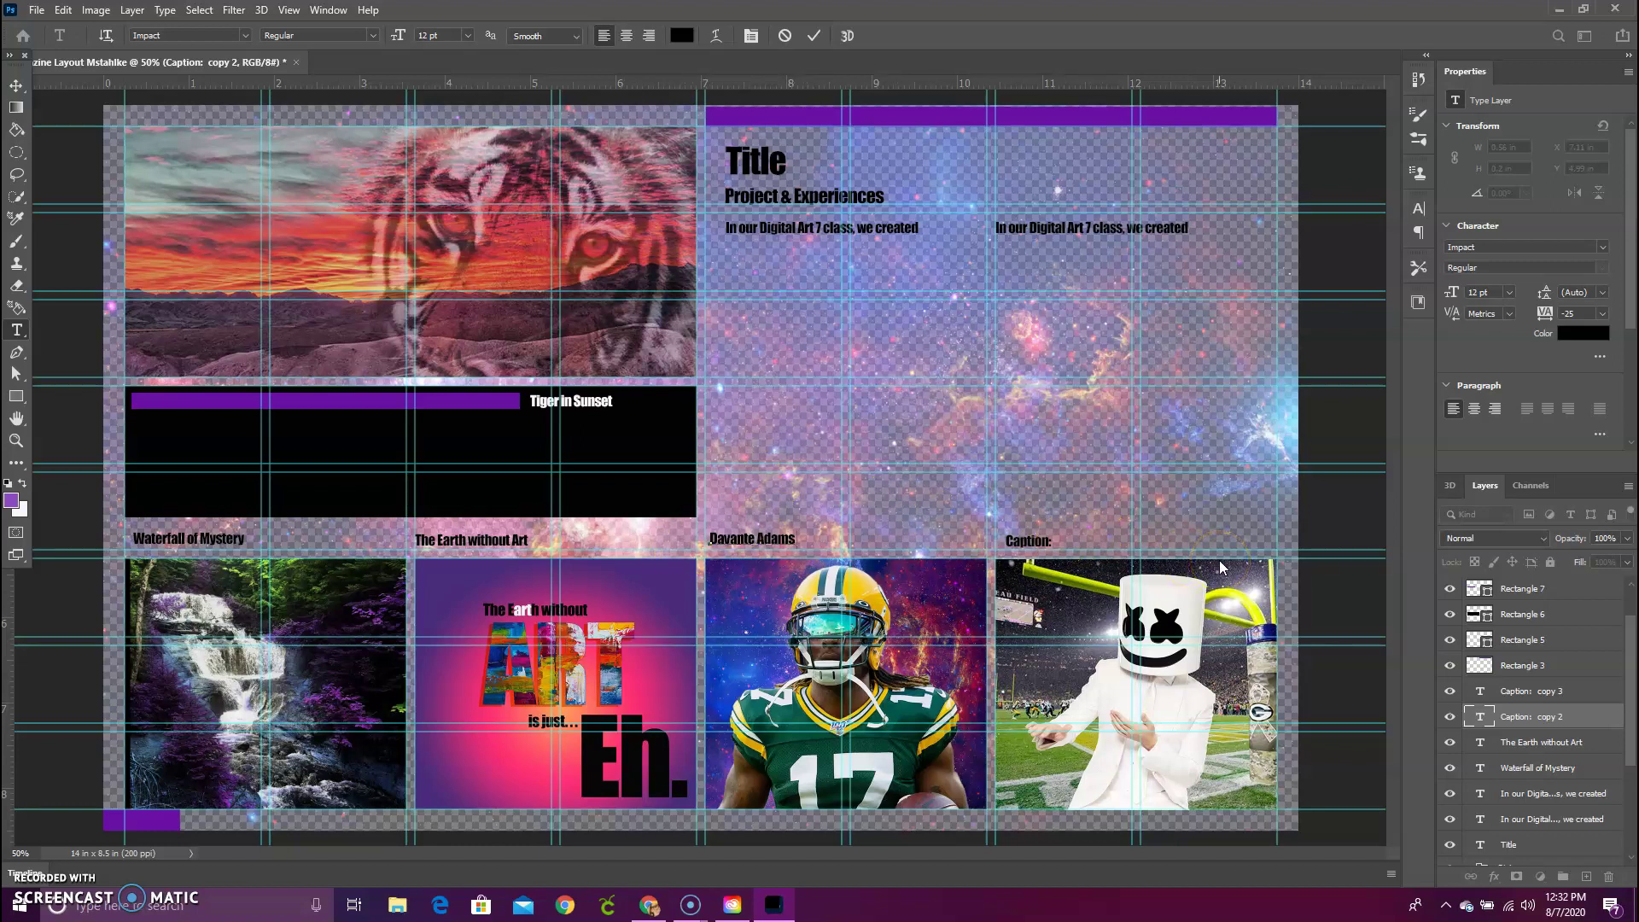
click(1053, 531)
- Replace the caption above the picture of the white-masked figure in the stadium with "Marshmello at Lambeau" and leave text editing
click(1030, 541)
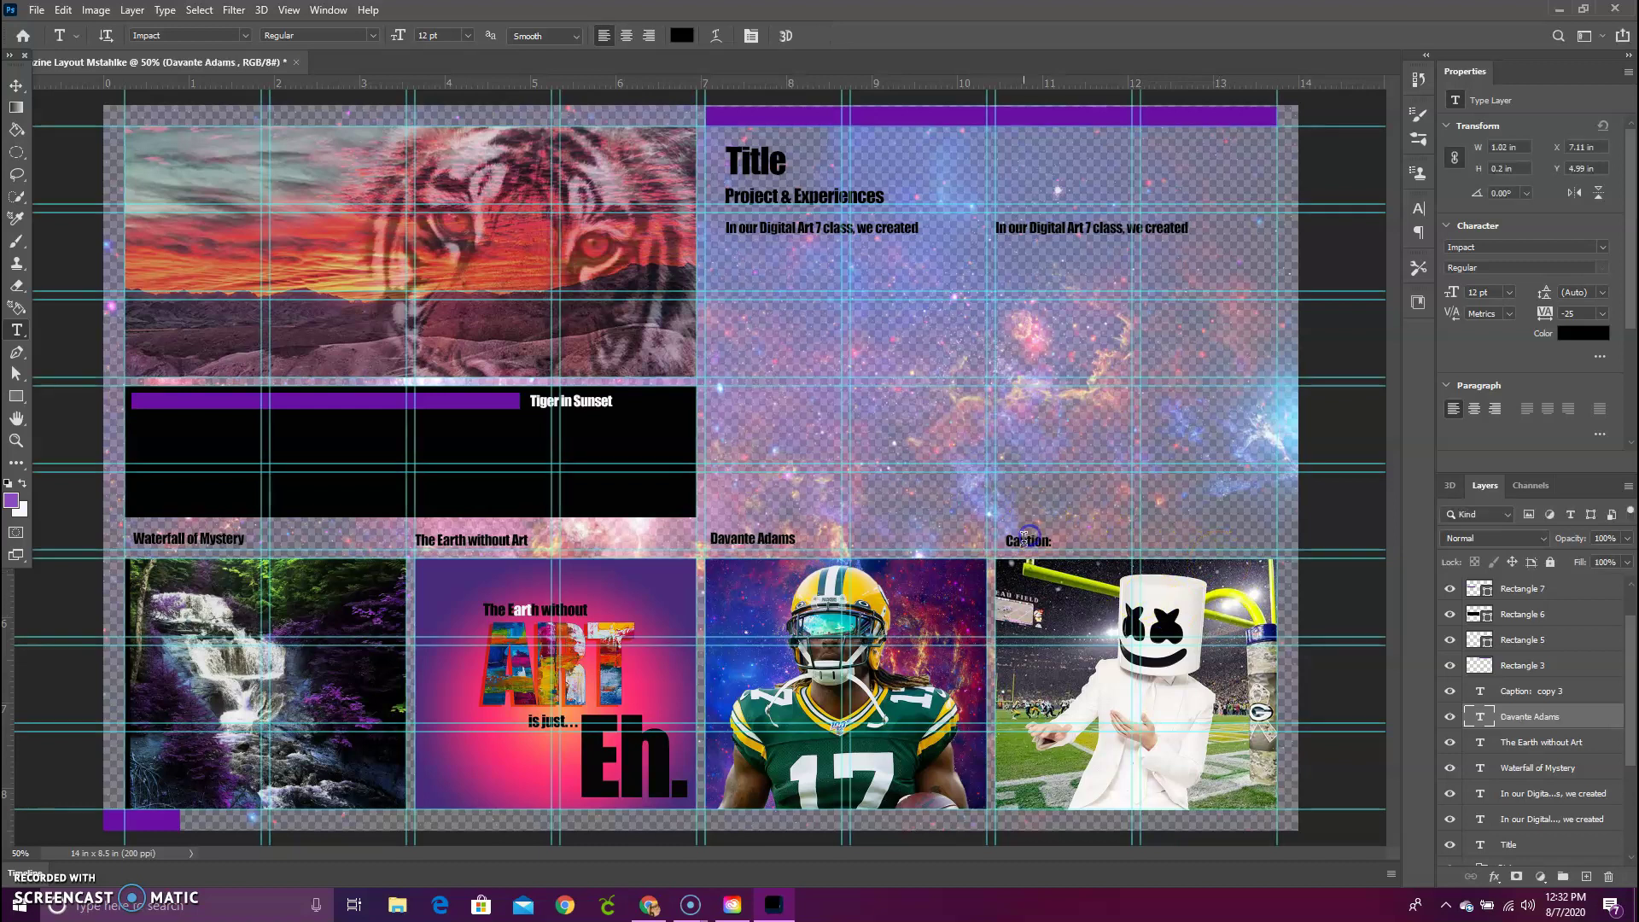
click(1031, 541)
triple_click(1035, 542)
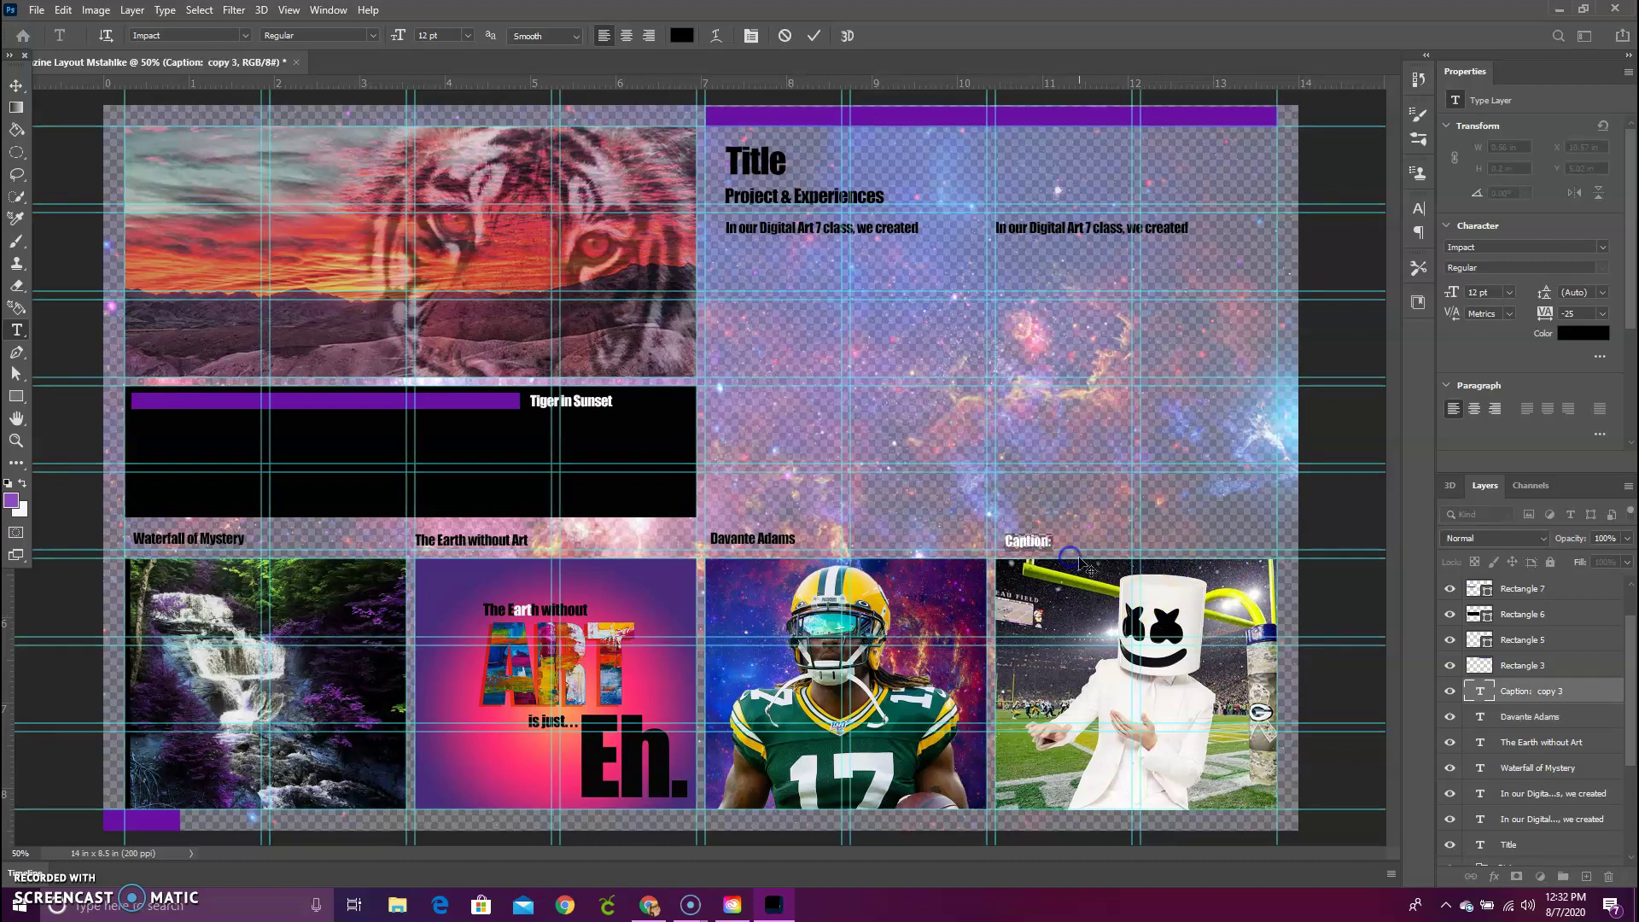
text(Marshmello at Lambeau)
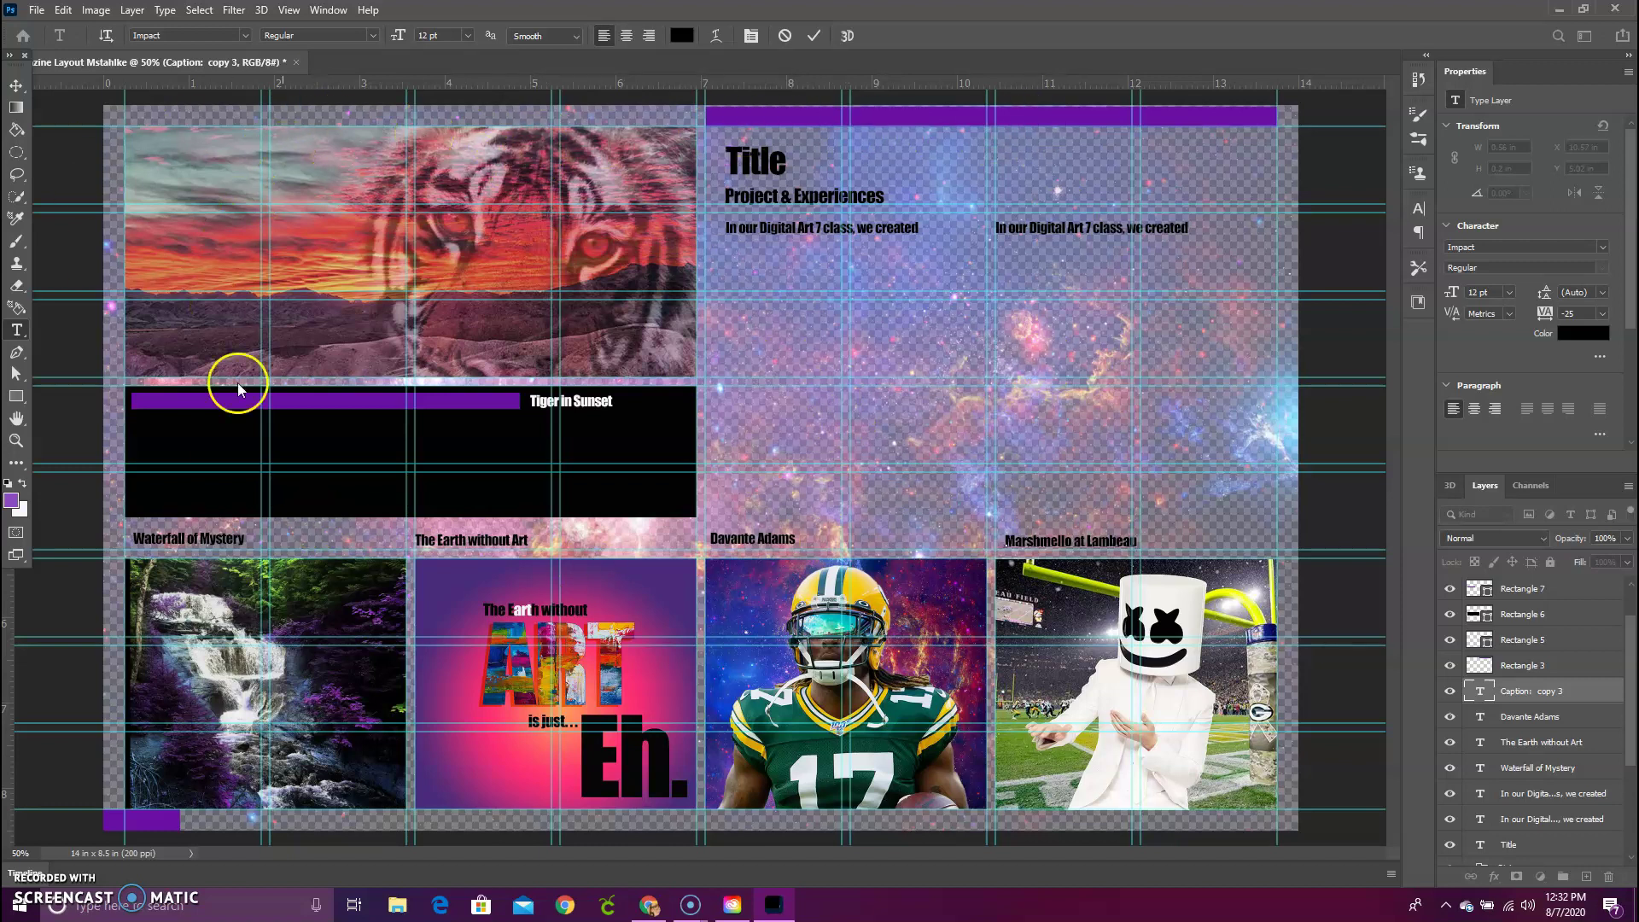
click(755, 160)
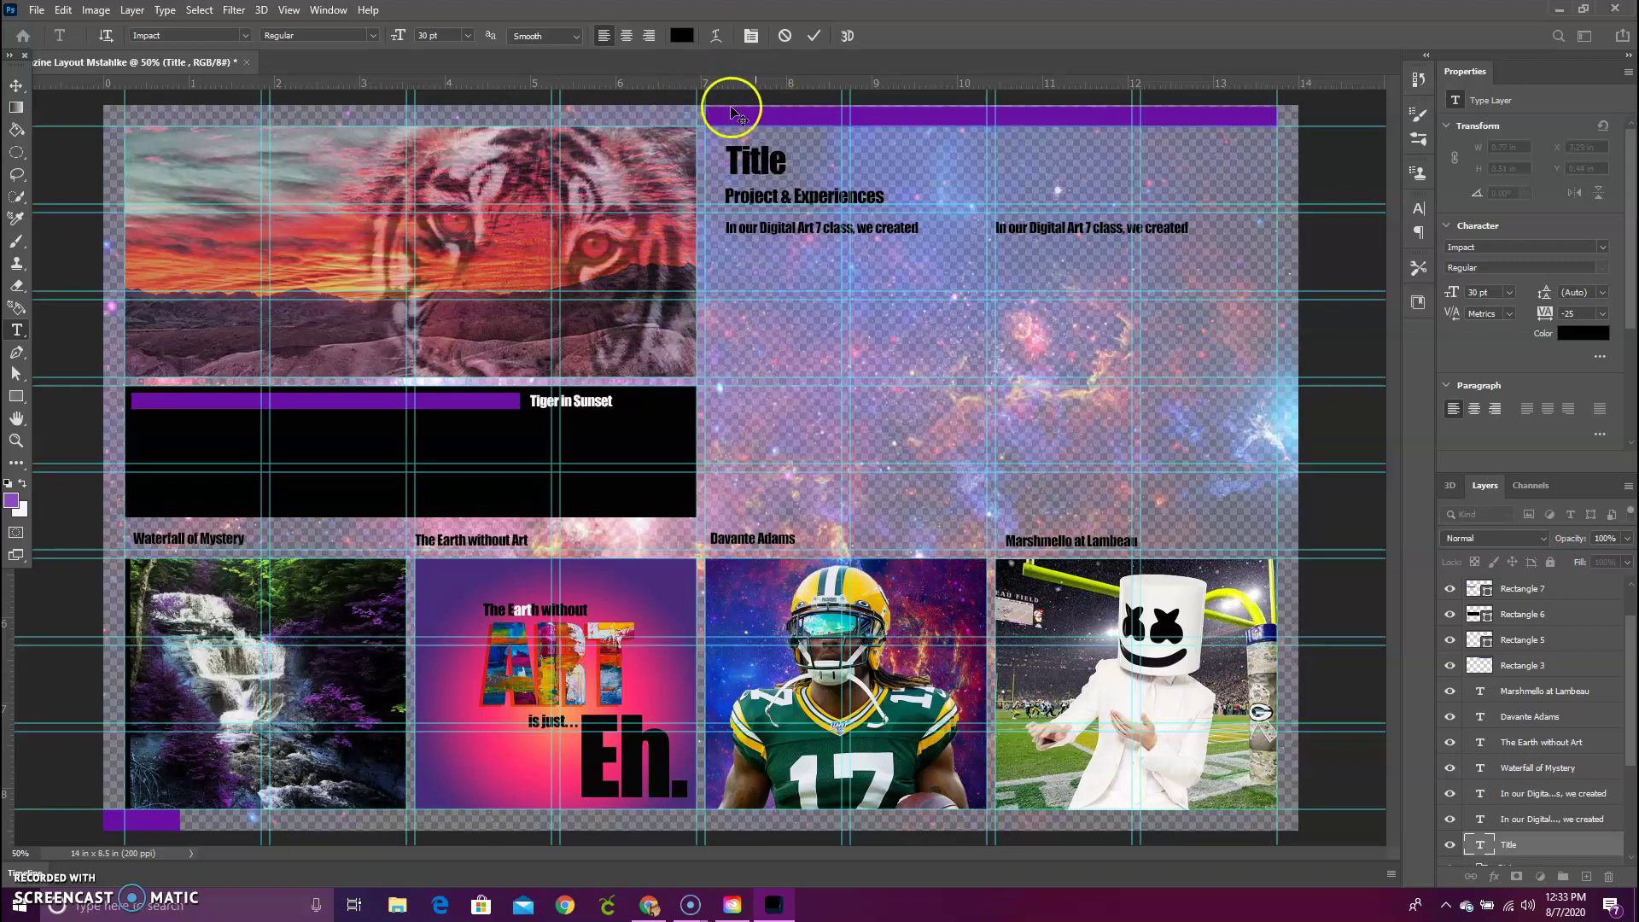
click(813, 39)
- Hide the guides over the magazine layout to preview it without them
key(ctrl+semicolon)
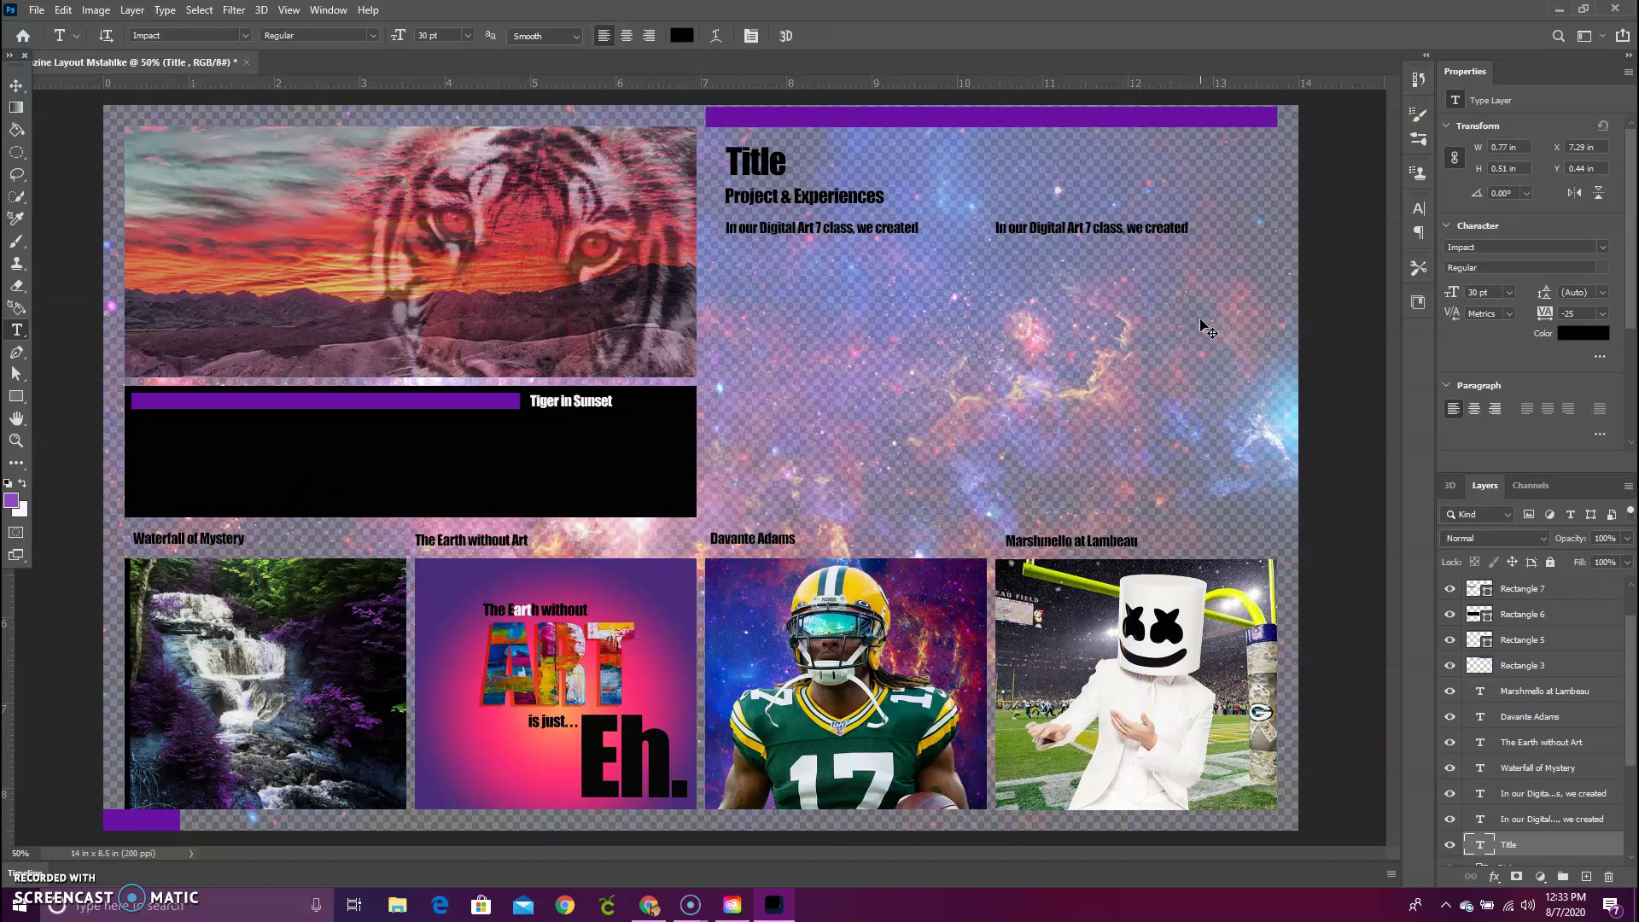
key(ctrl+semicolon)
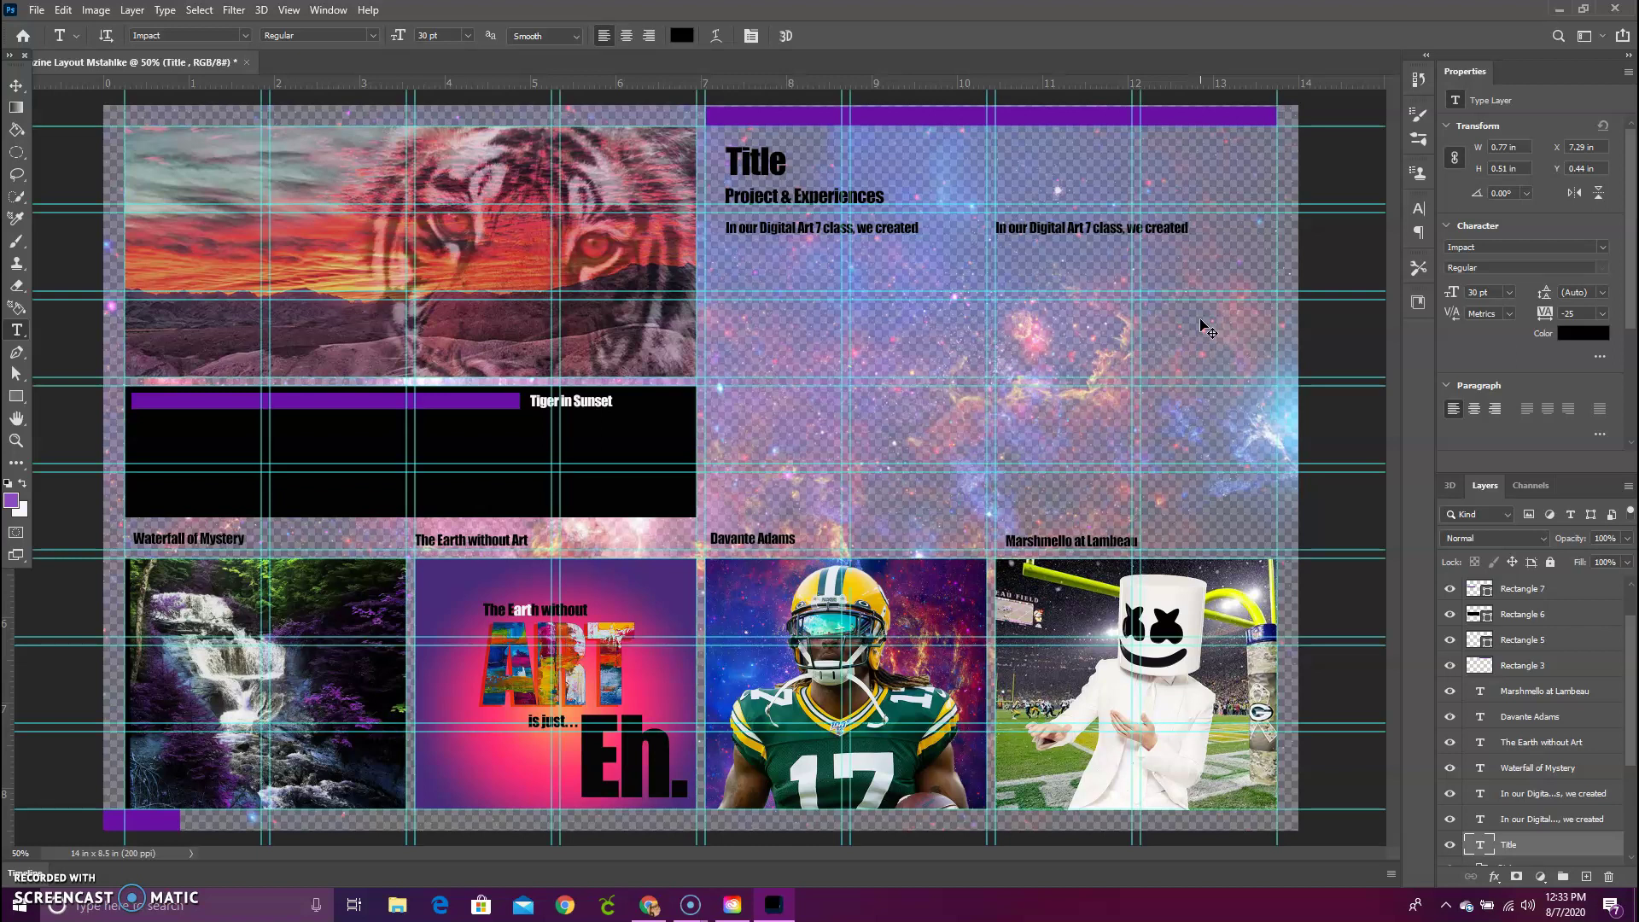
key(ctrl+semicolon)
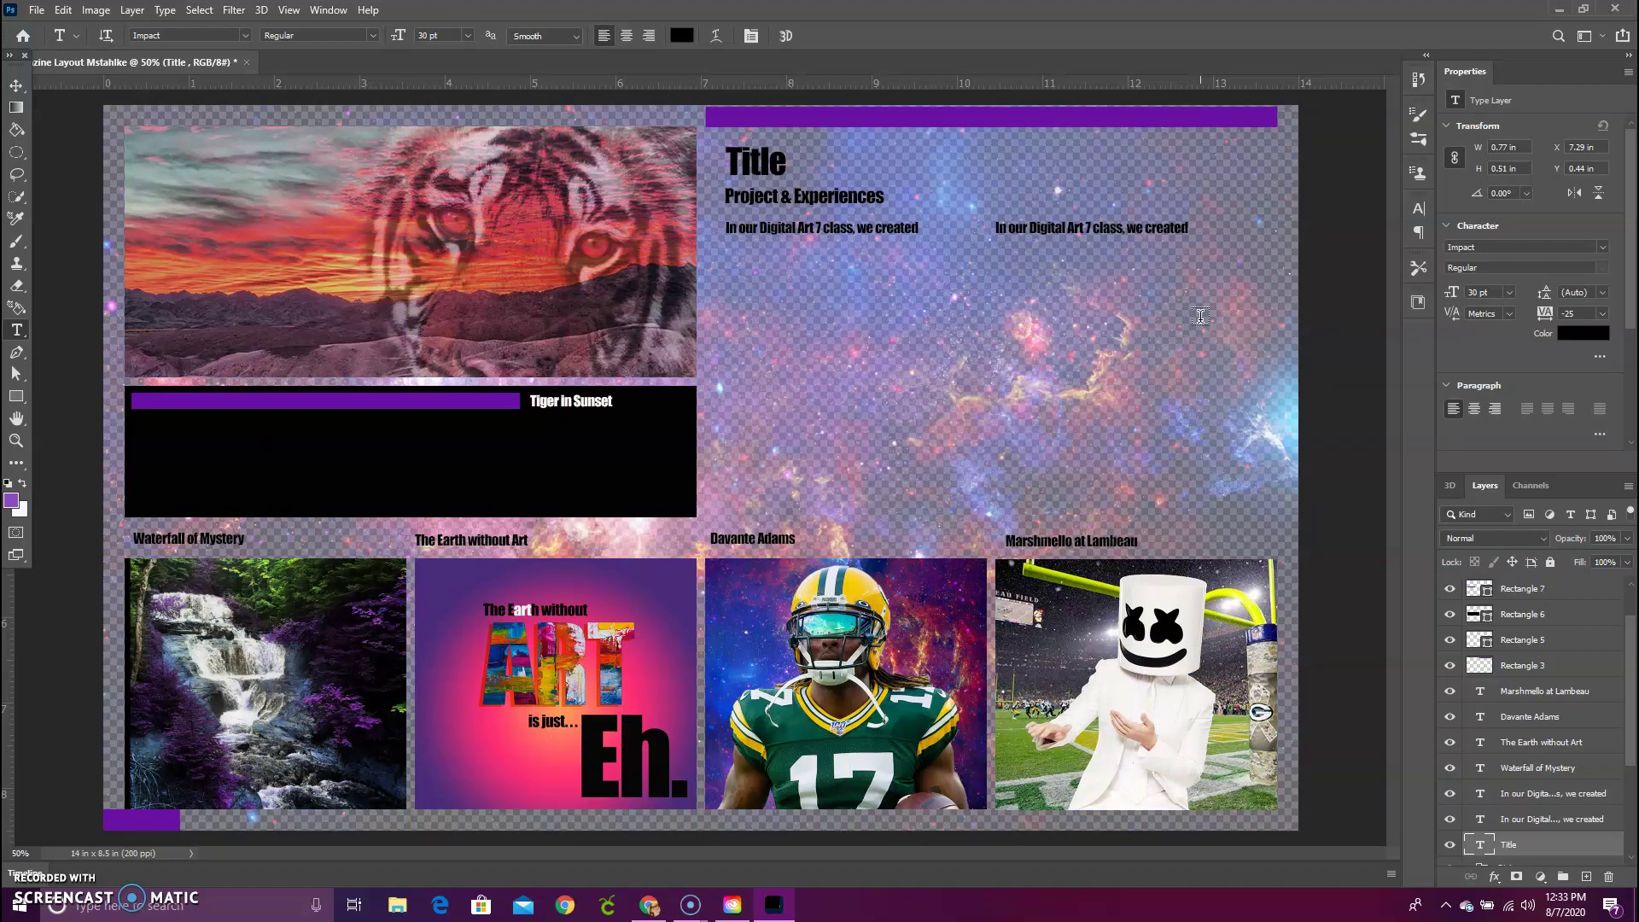
double_click(1563, 666)
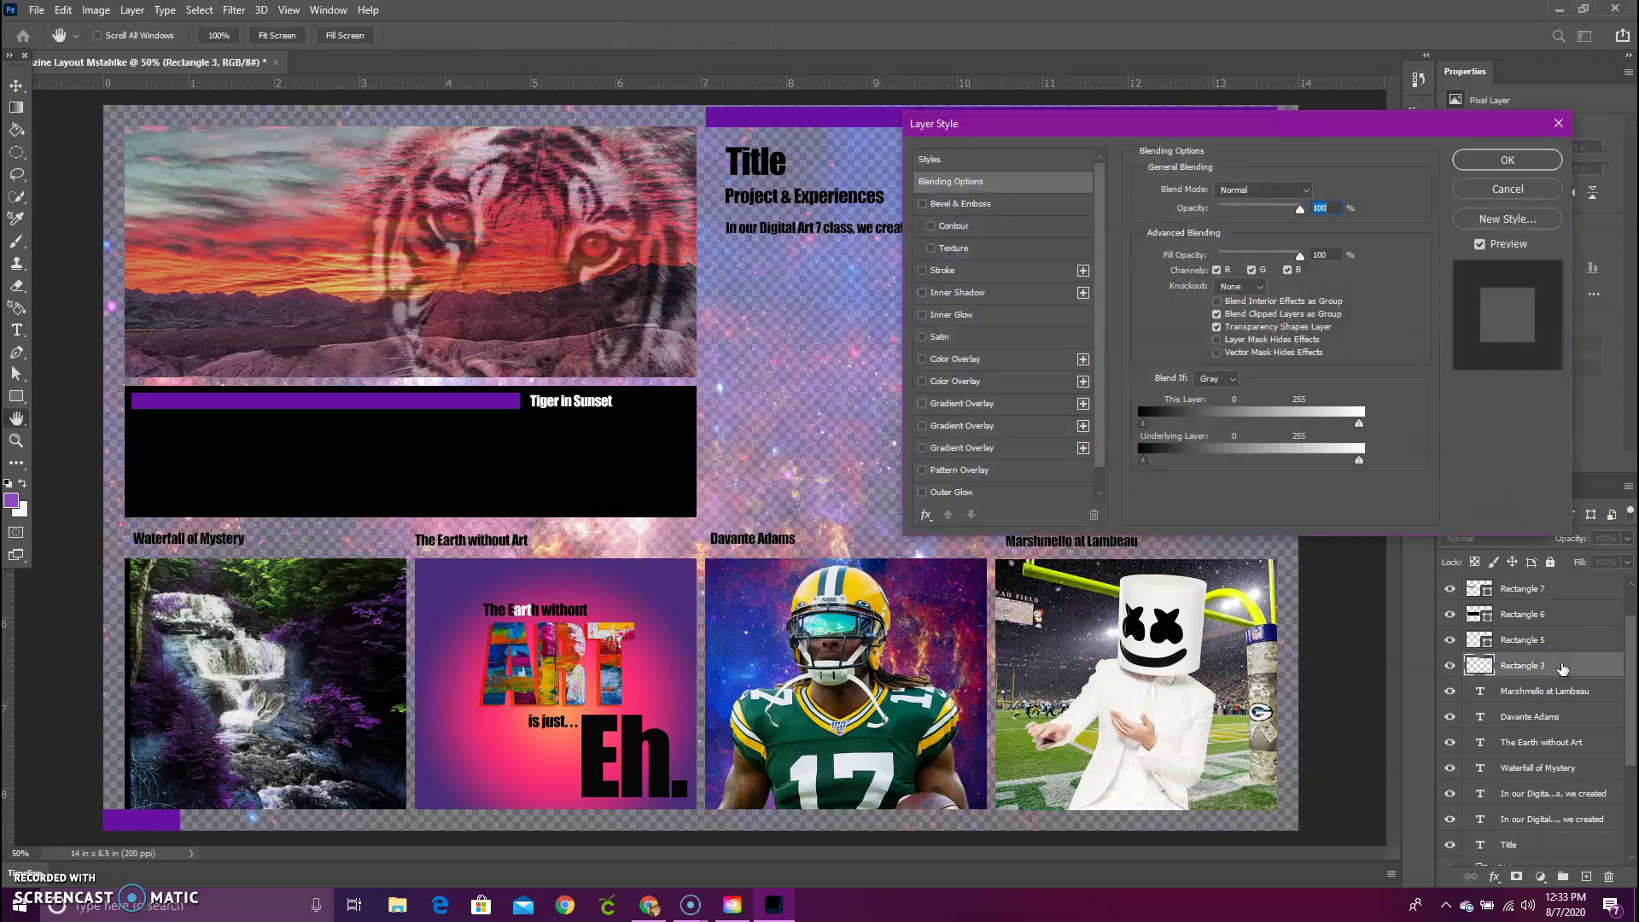
click(1559, 125)
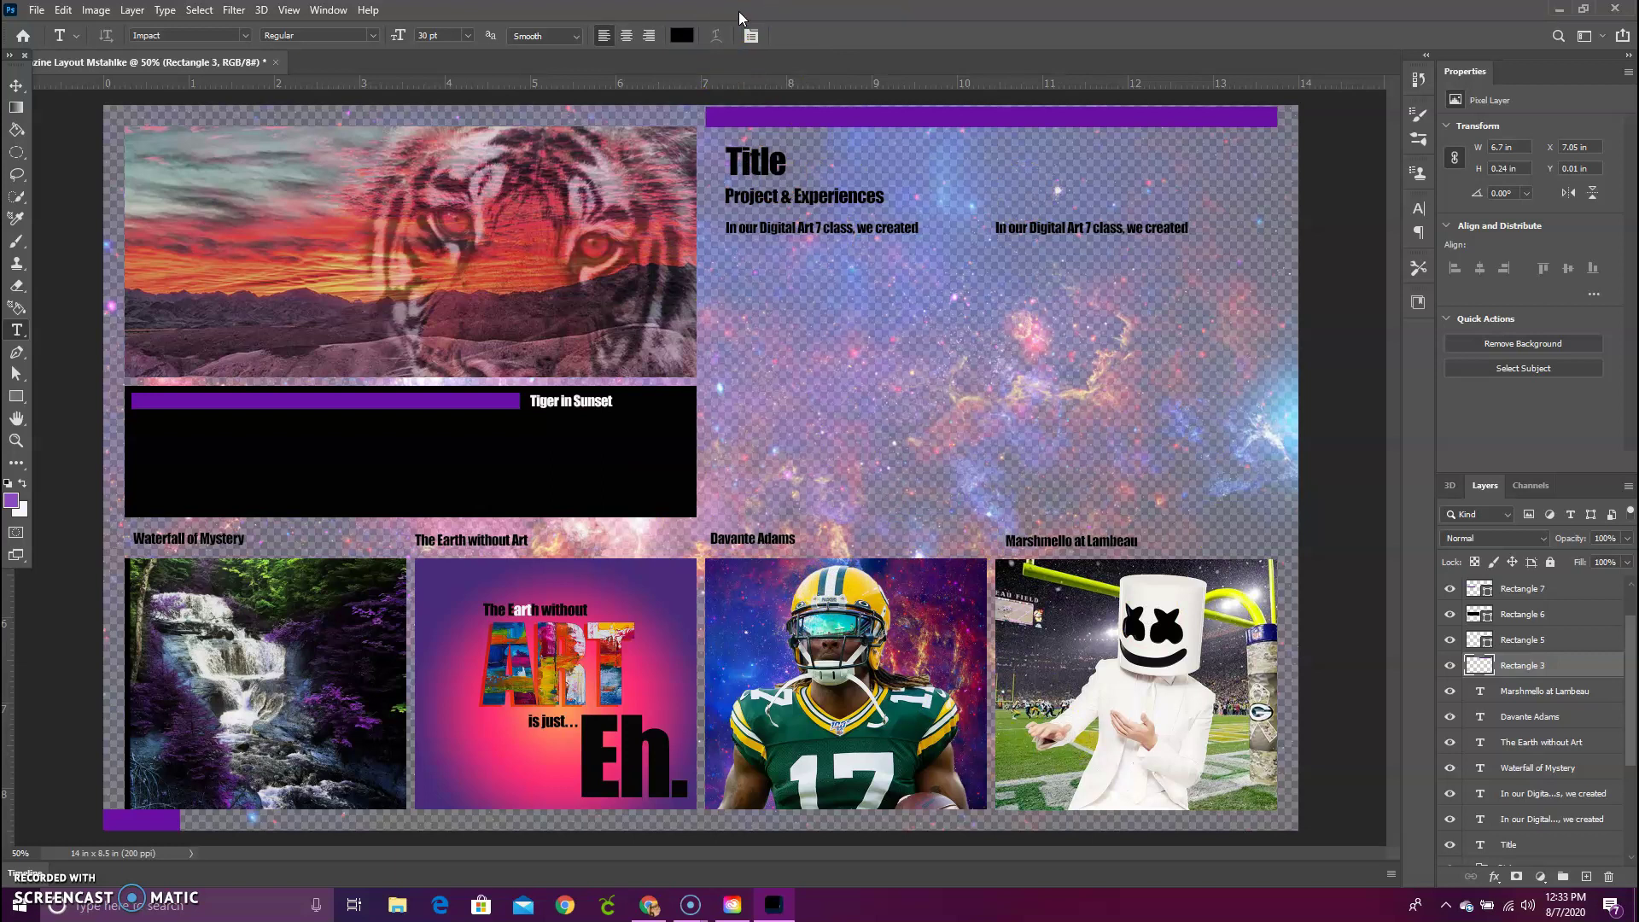
key(ctrl+semicolon)
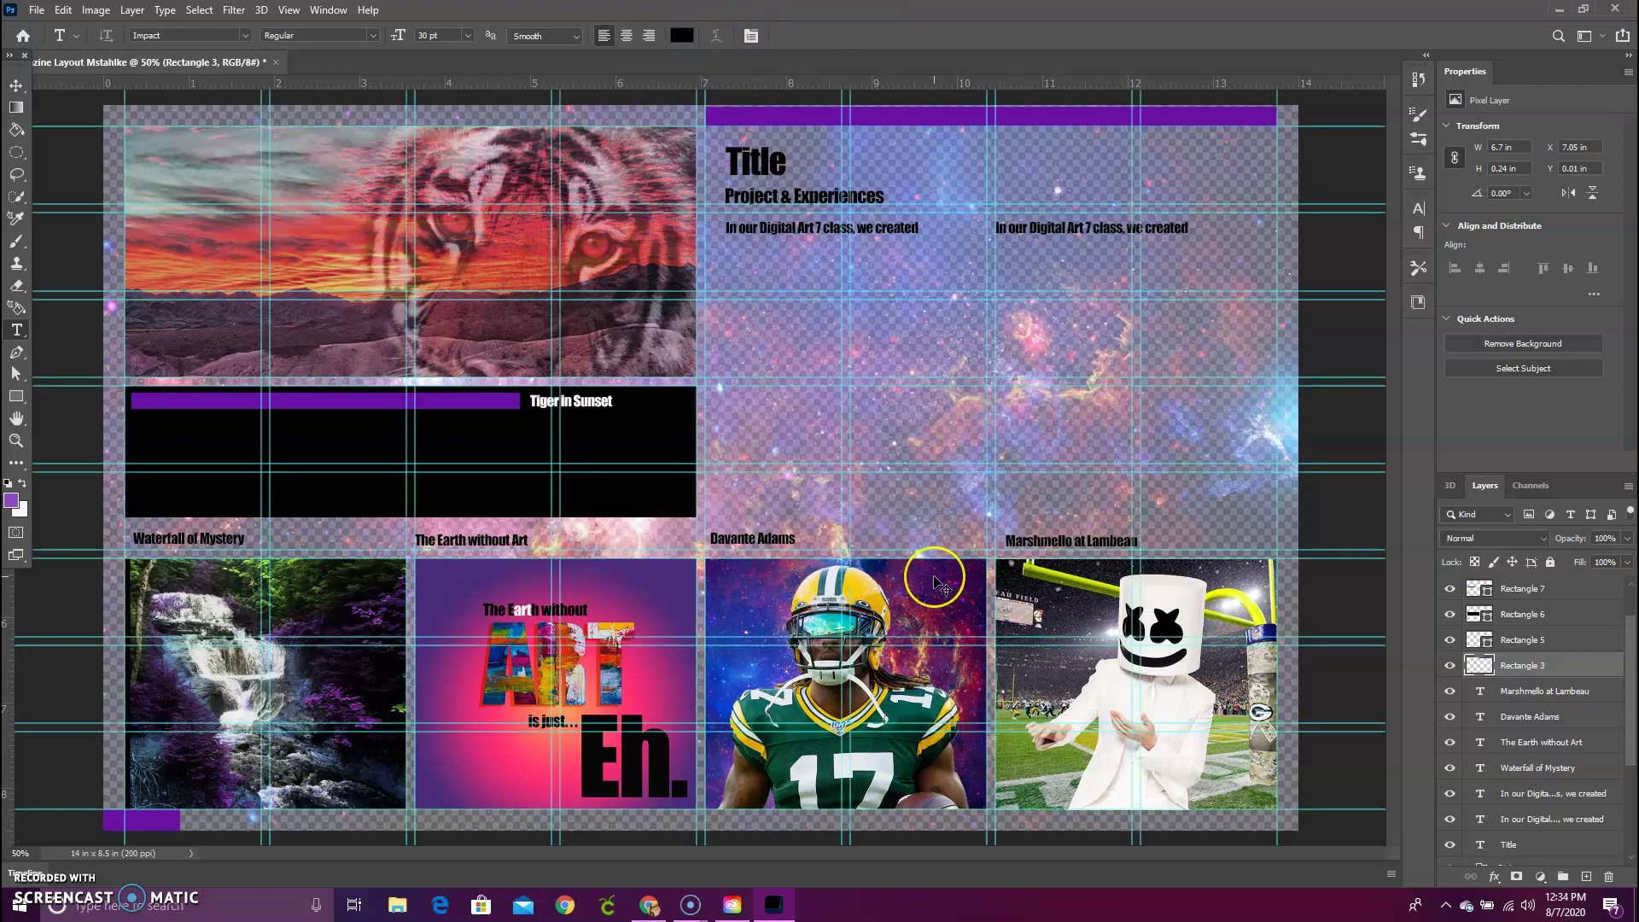
key(ctrl+semicolon)
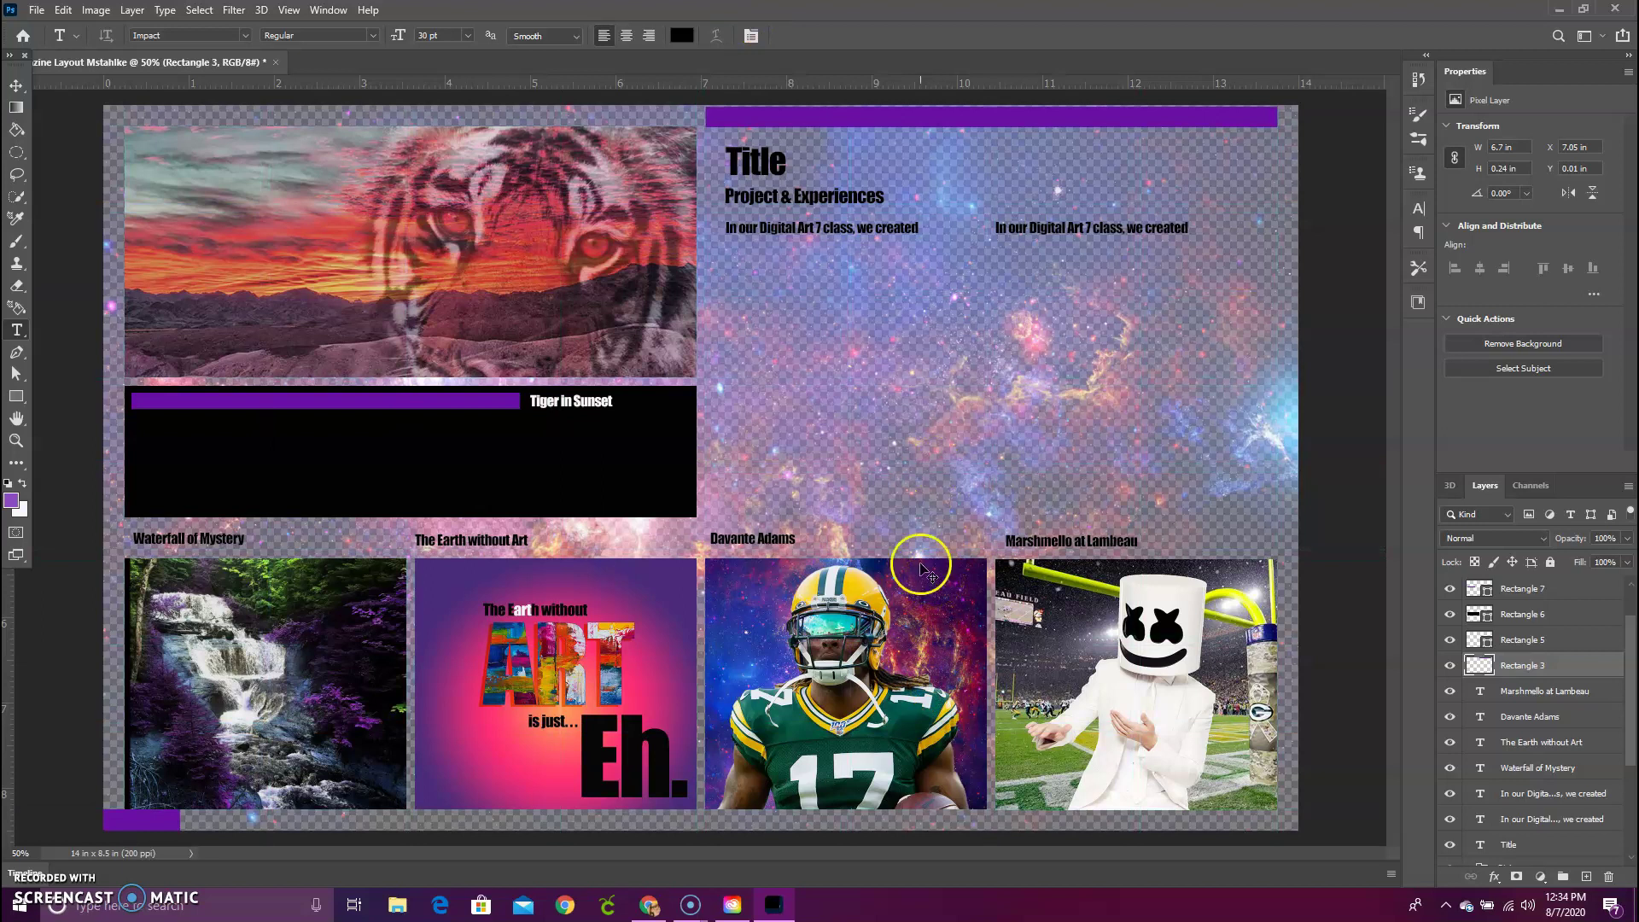
key(ctrl+semicolon)
key(ctrl+semicolon)
- Save a JPEG copy of the magazine layout on the computer in the Replacing Background photoshop folder, with quality 8 (High) and Baseline ("Standard") format
scroll(1526, 766, down, 5)
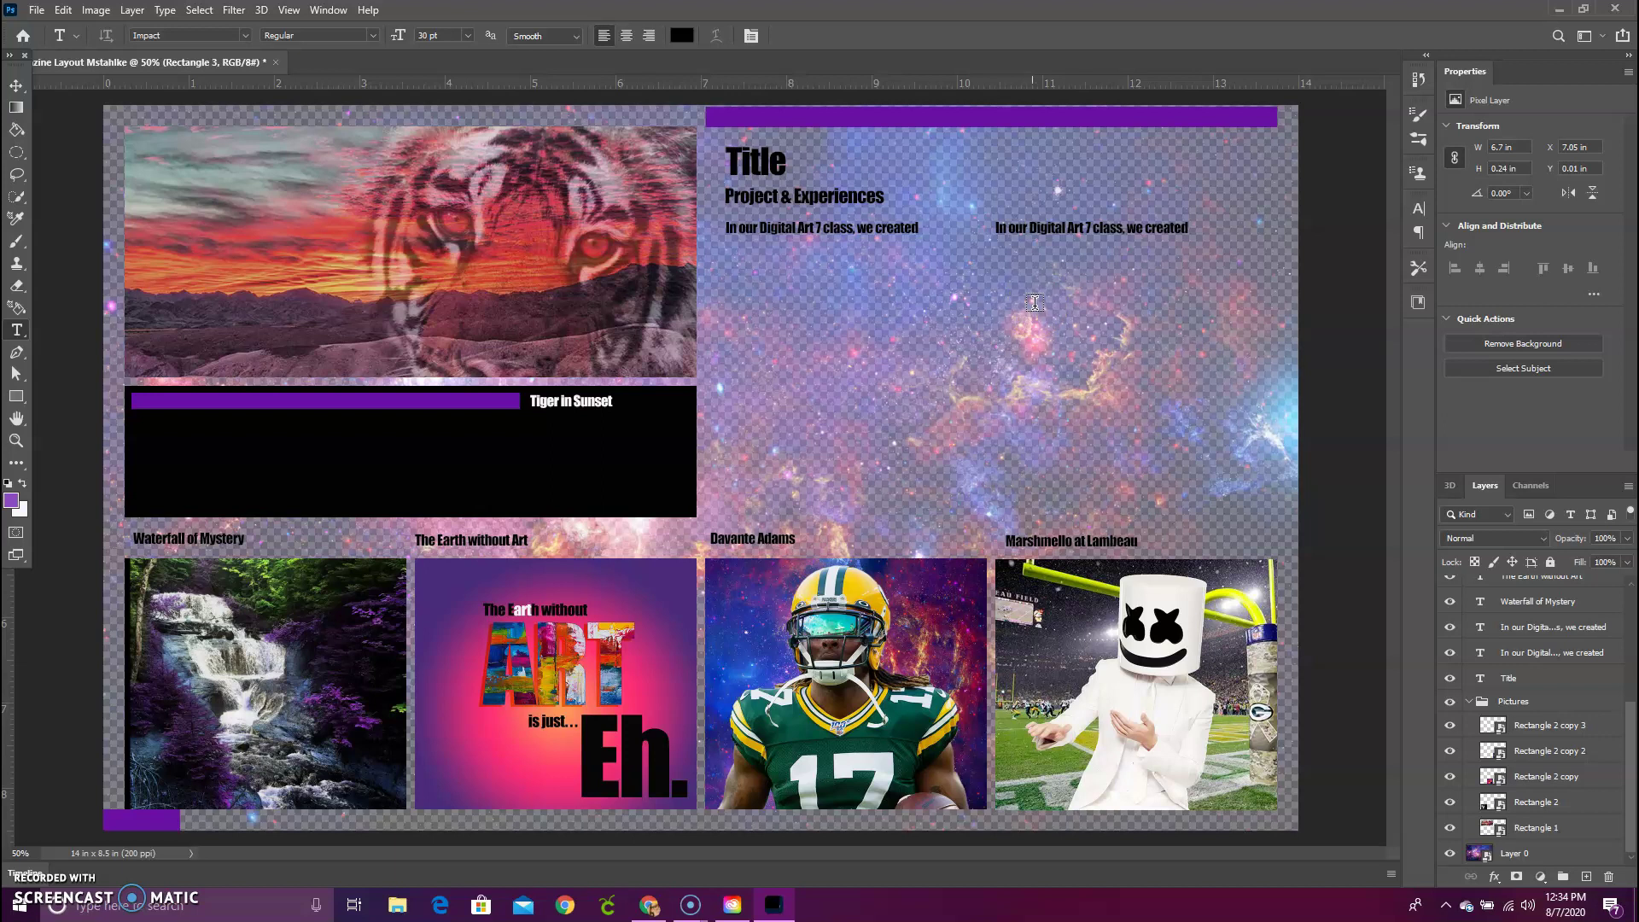
click(37, 10)
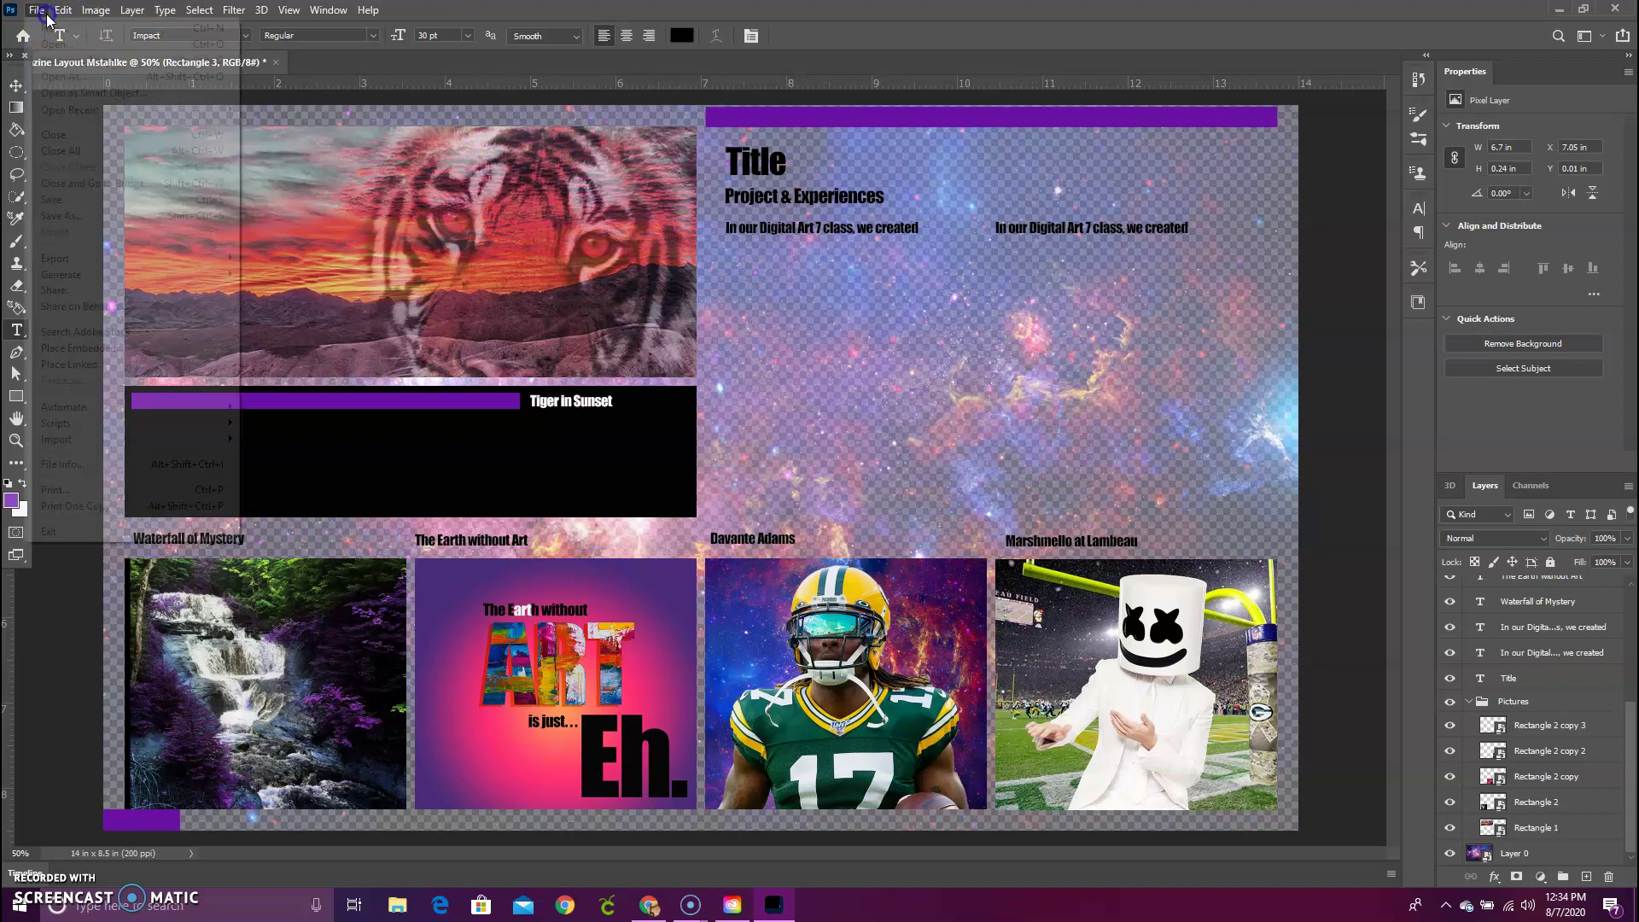
click(68, 216)
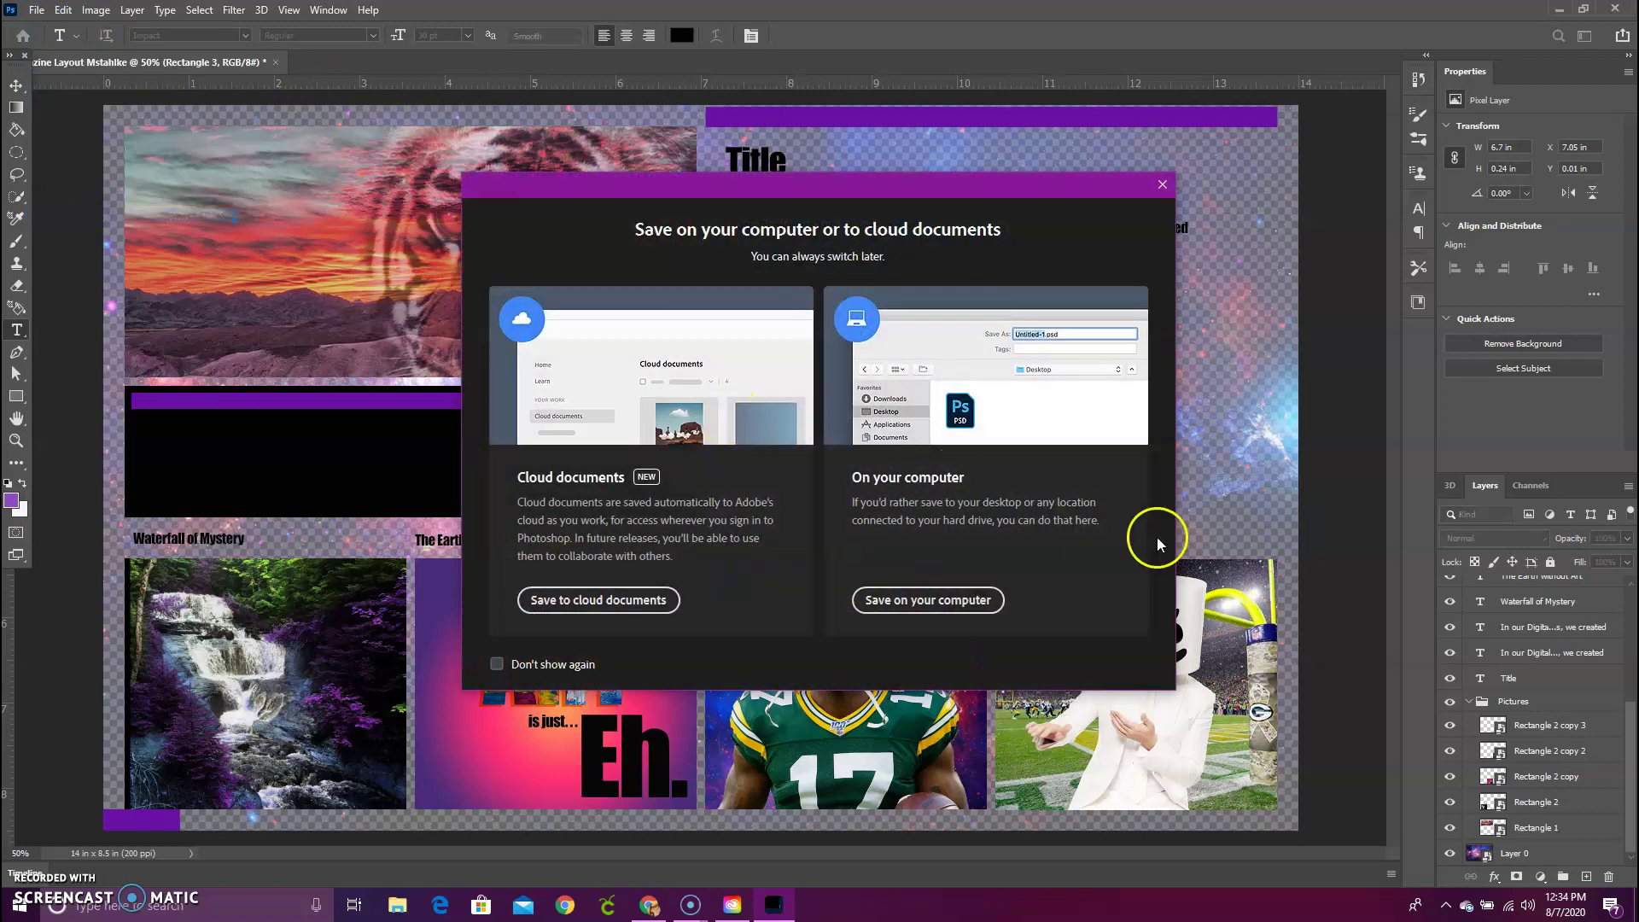
click(987, 600)
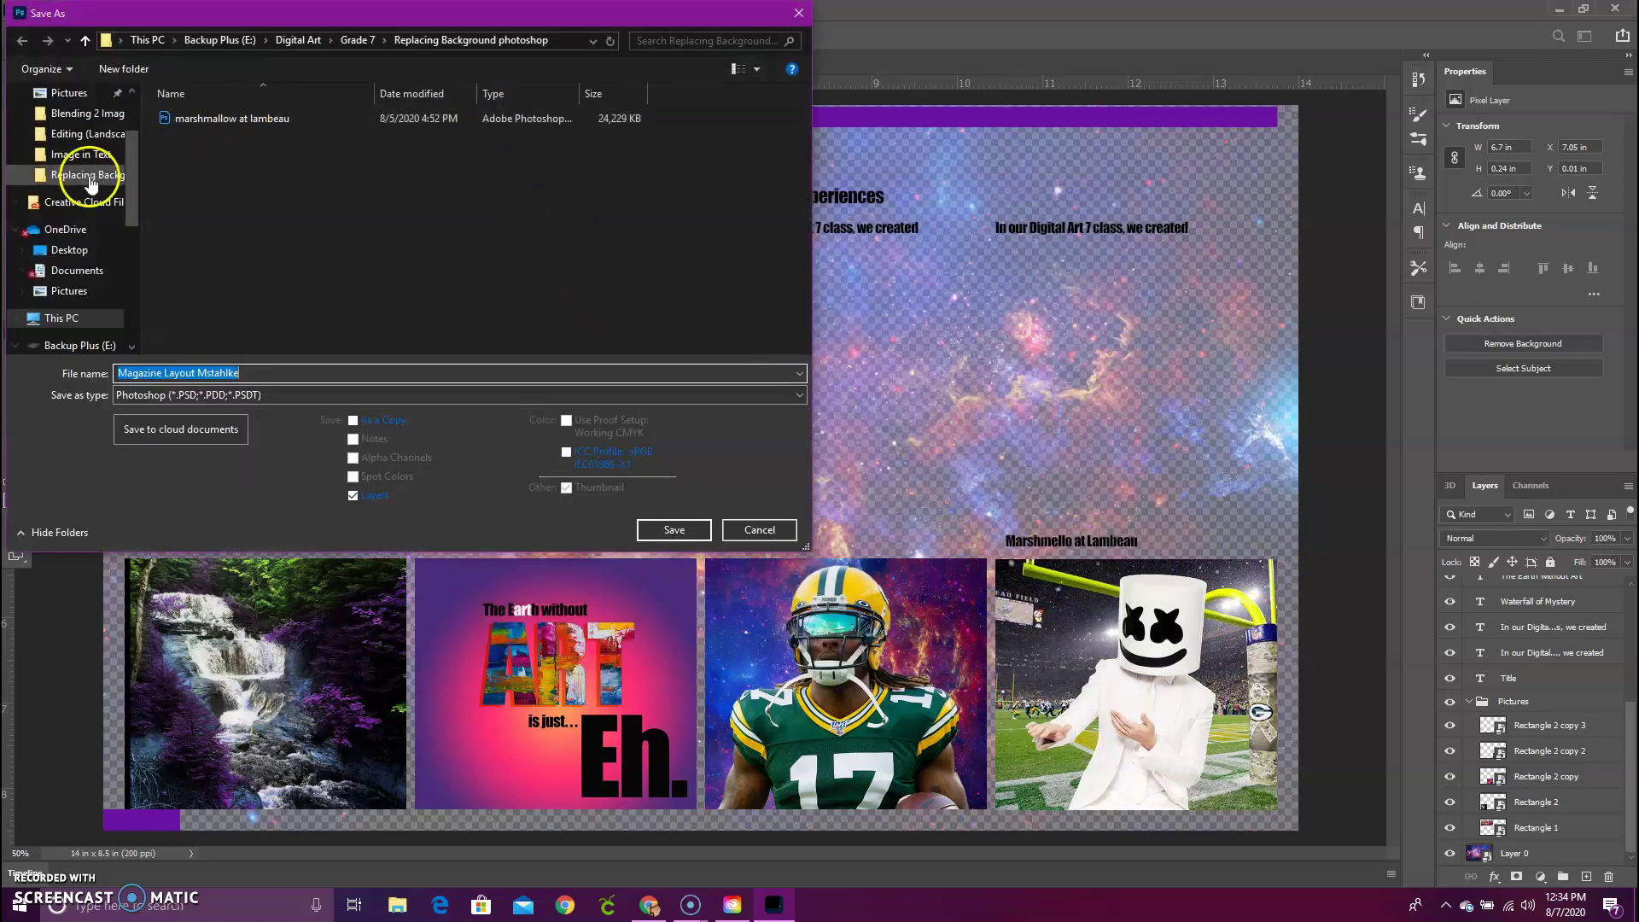
click(261, 396)
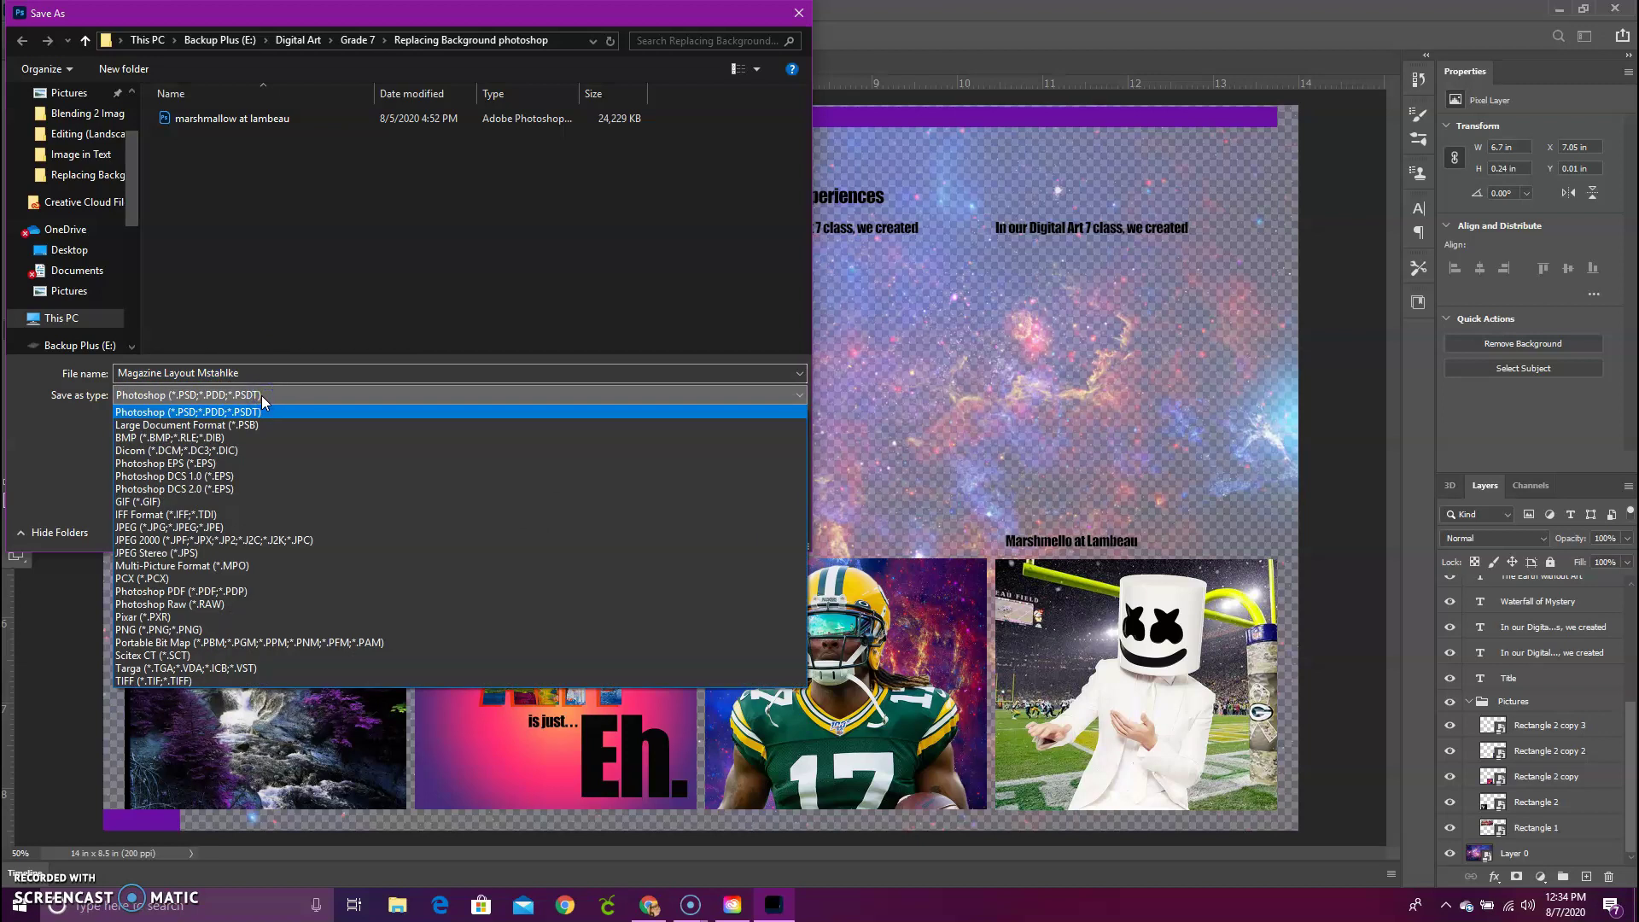
click(262, 397)
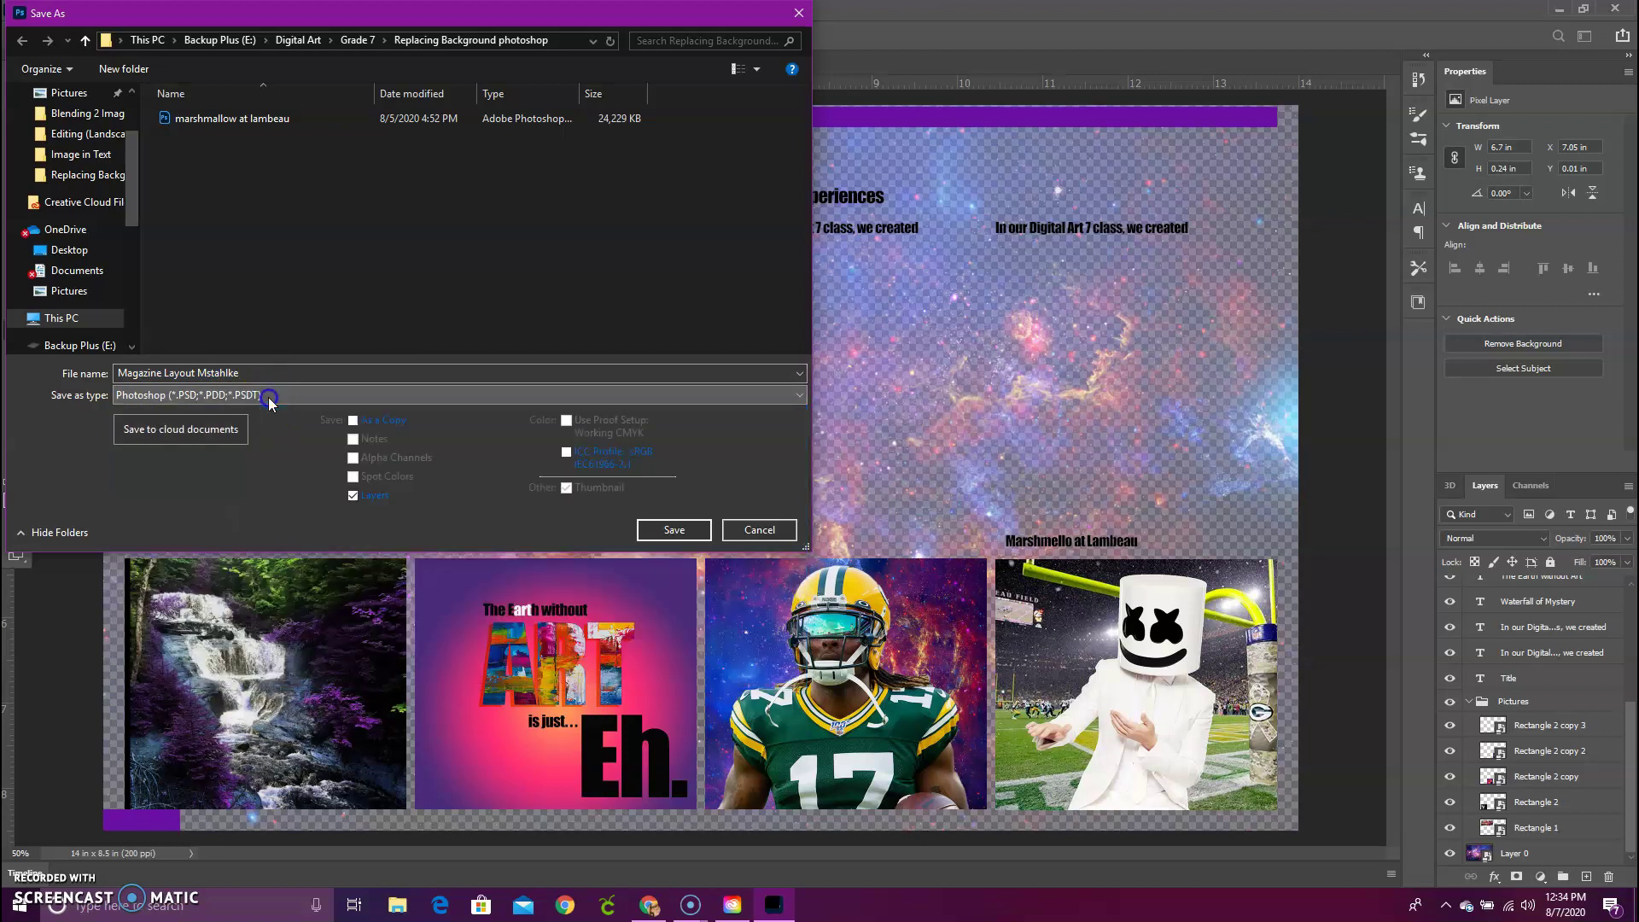
click(268, 397)
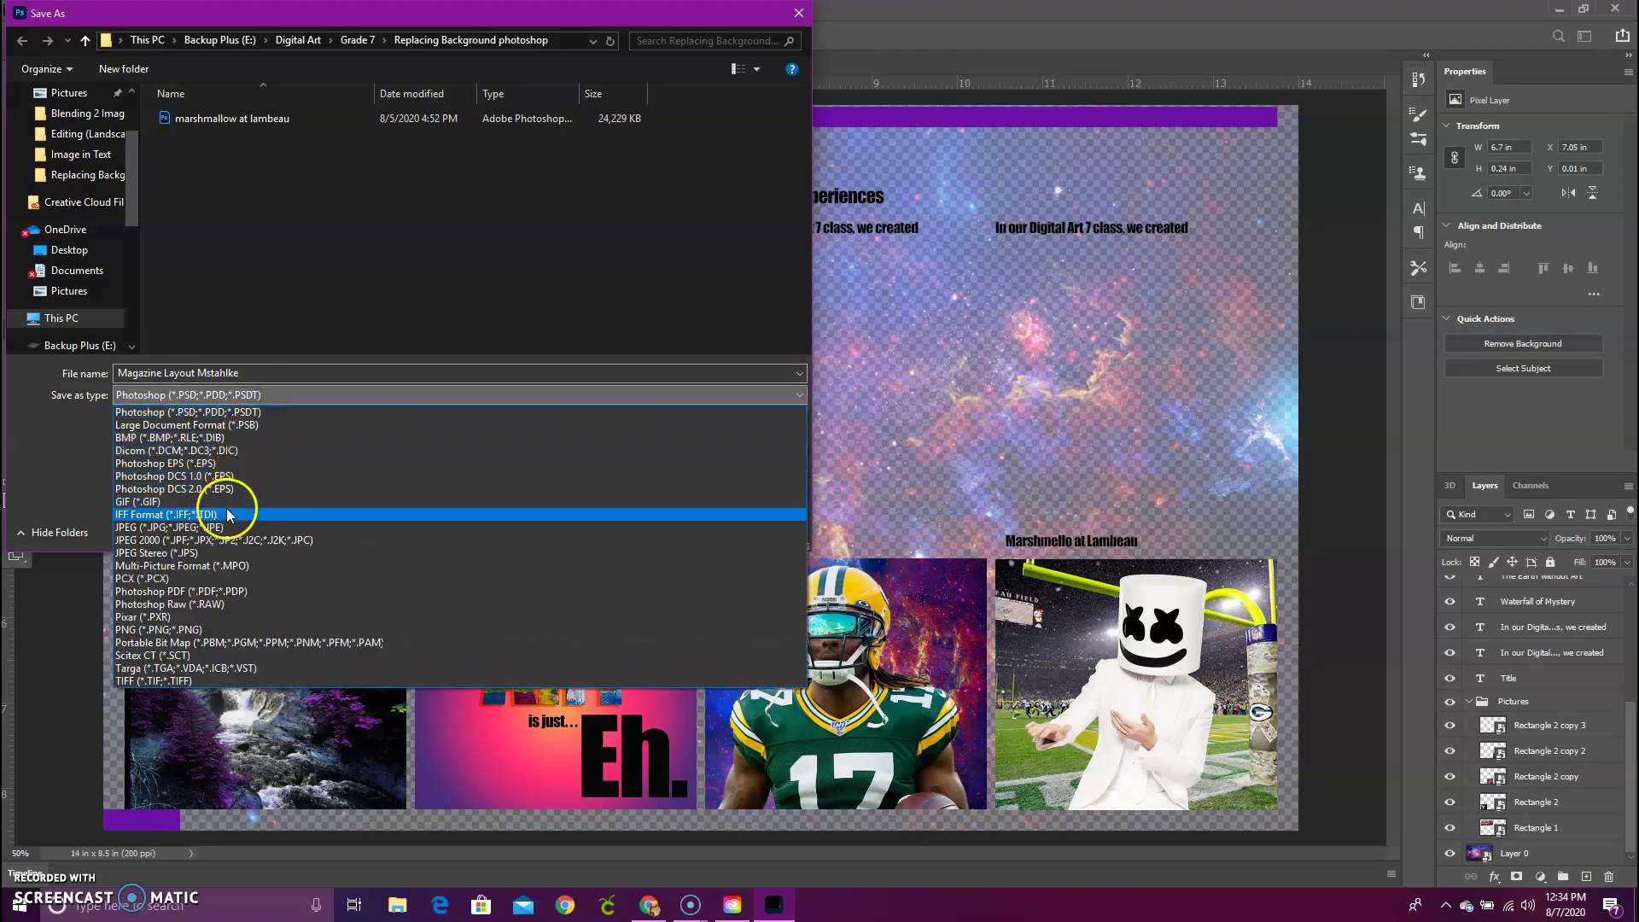
click(223, 528)
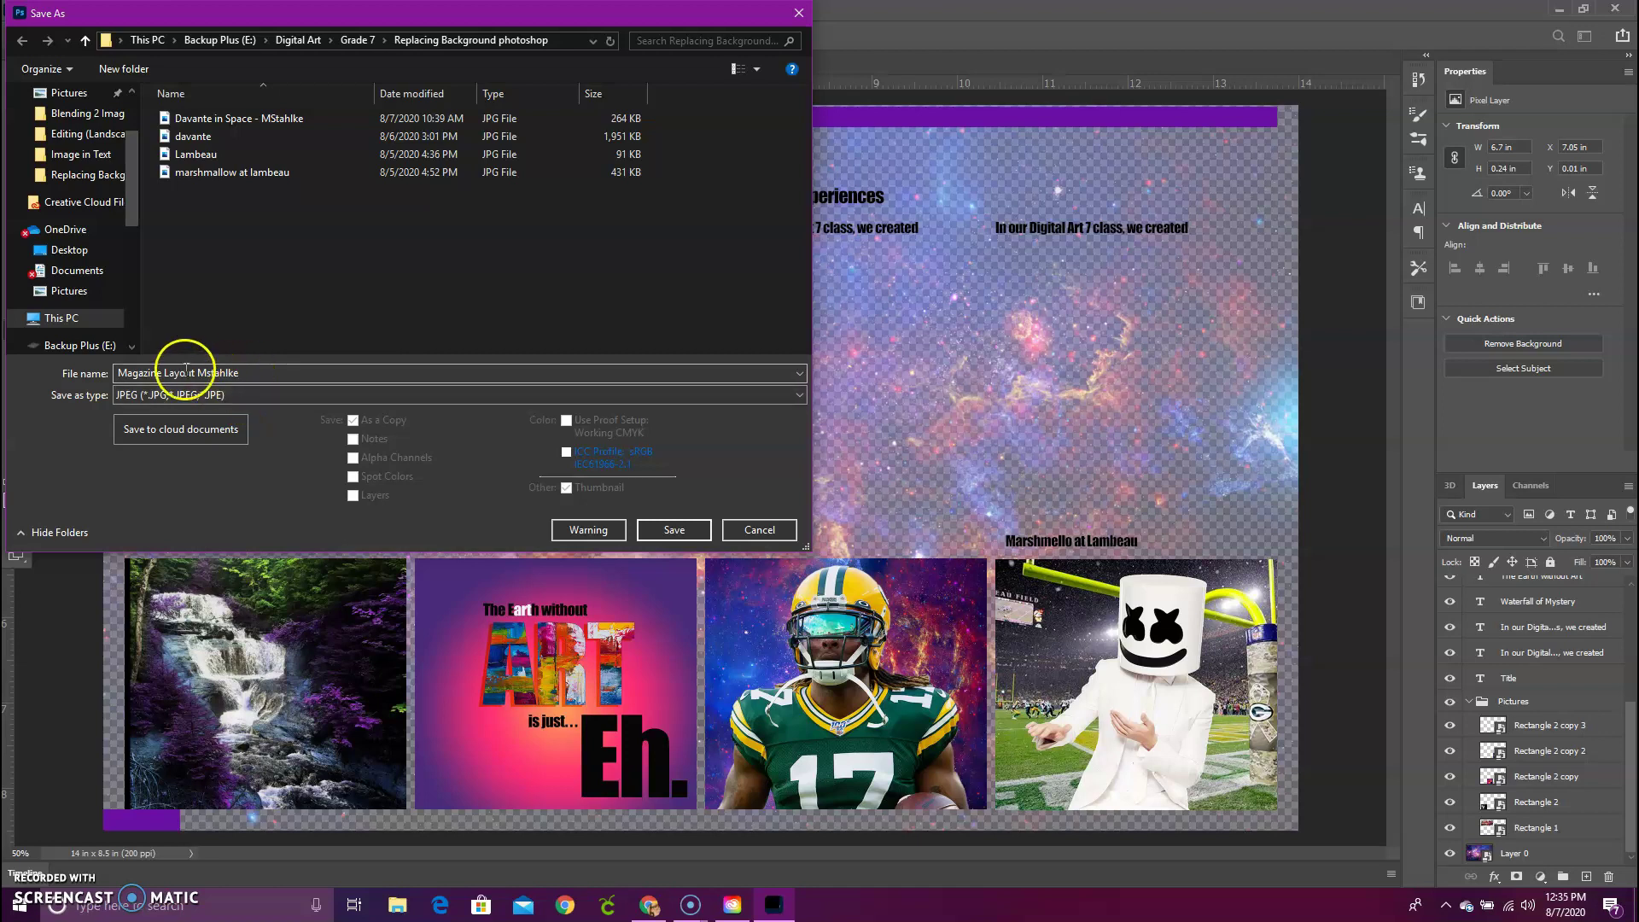
click(674, 529)
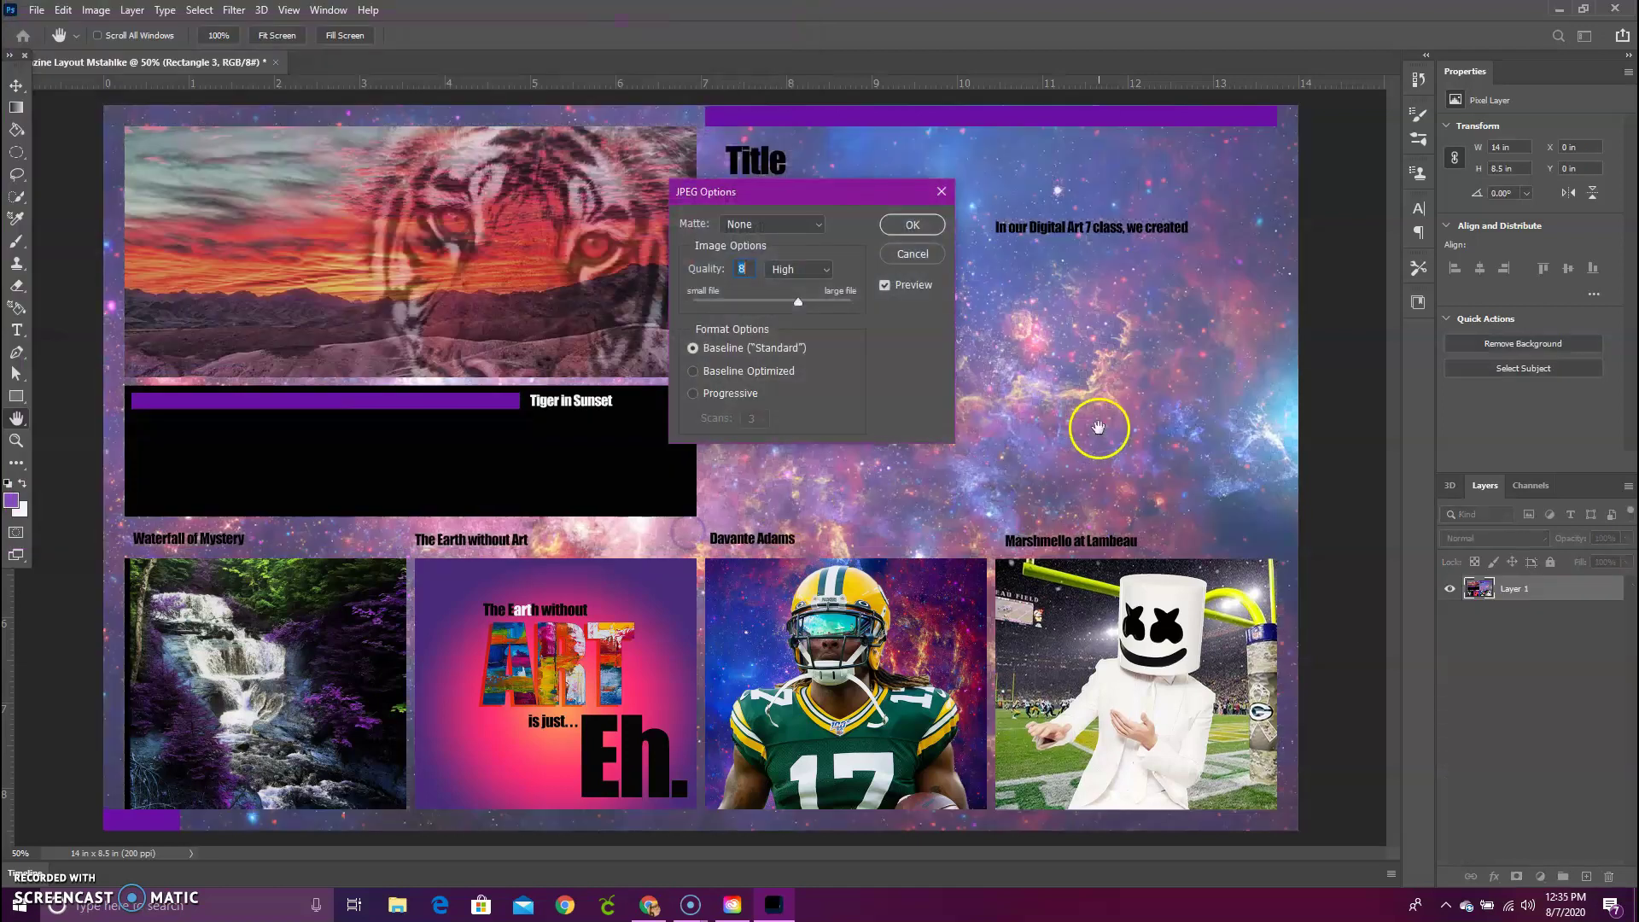
click(912, 224)
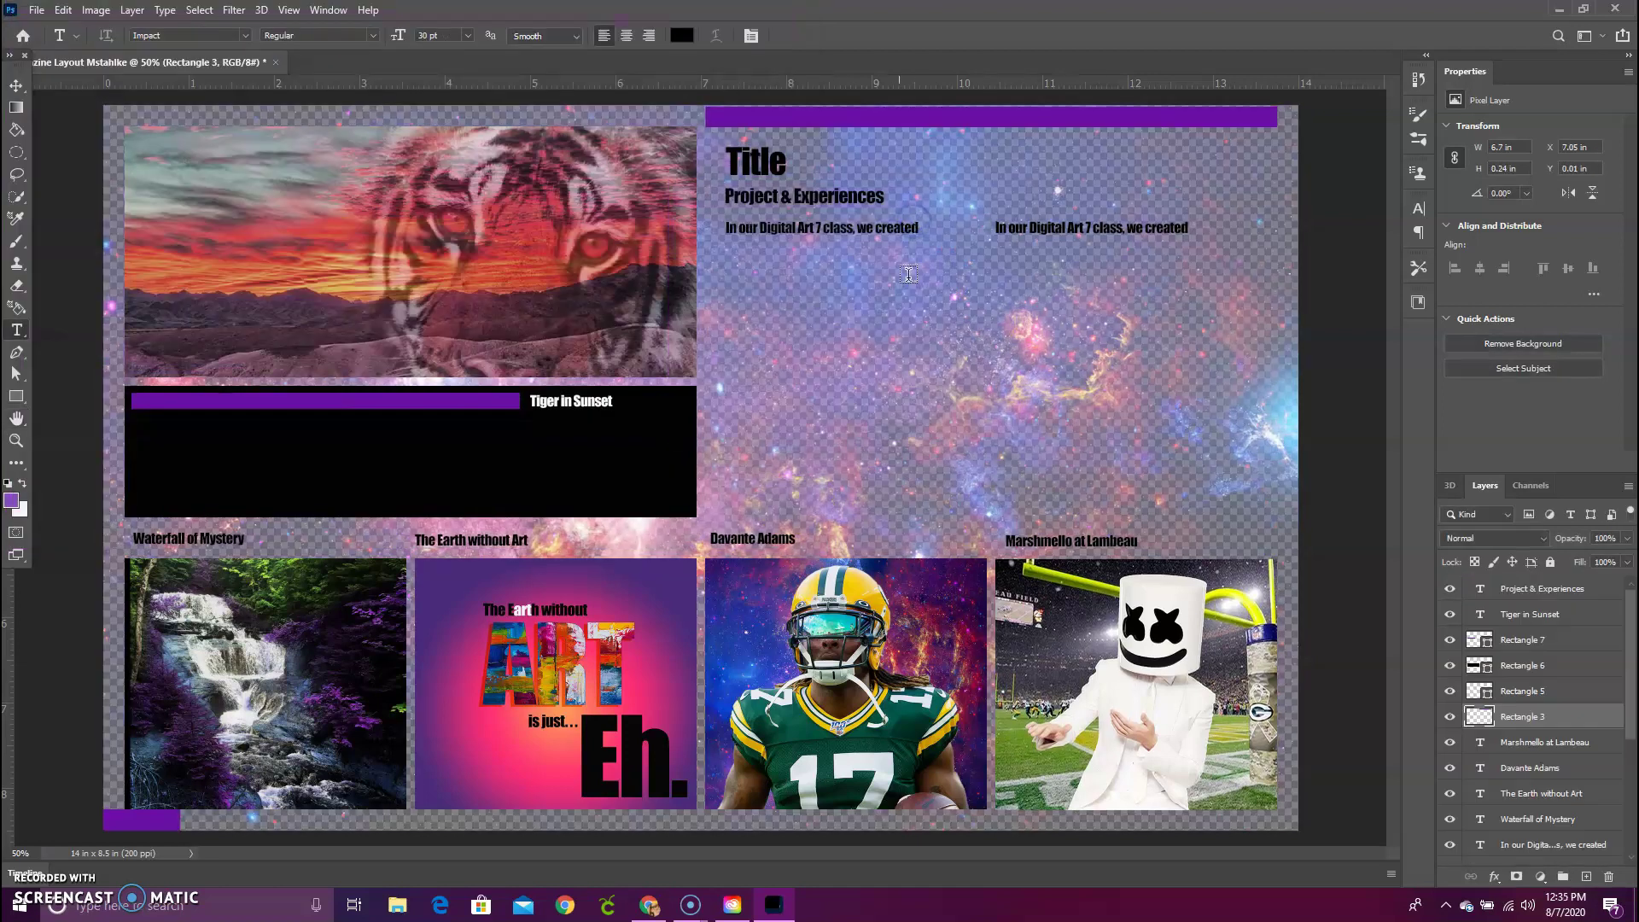